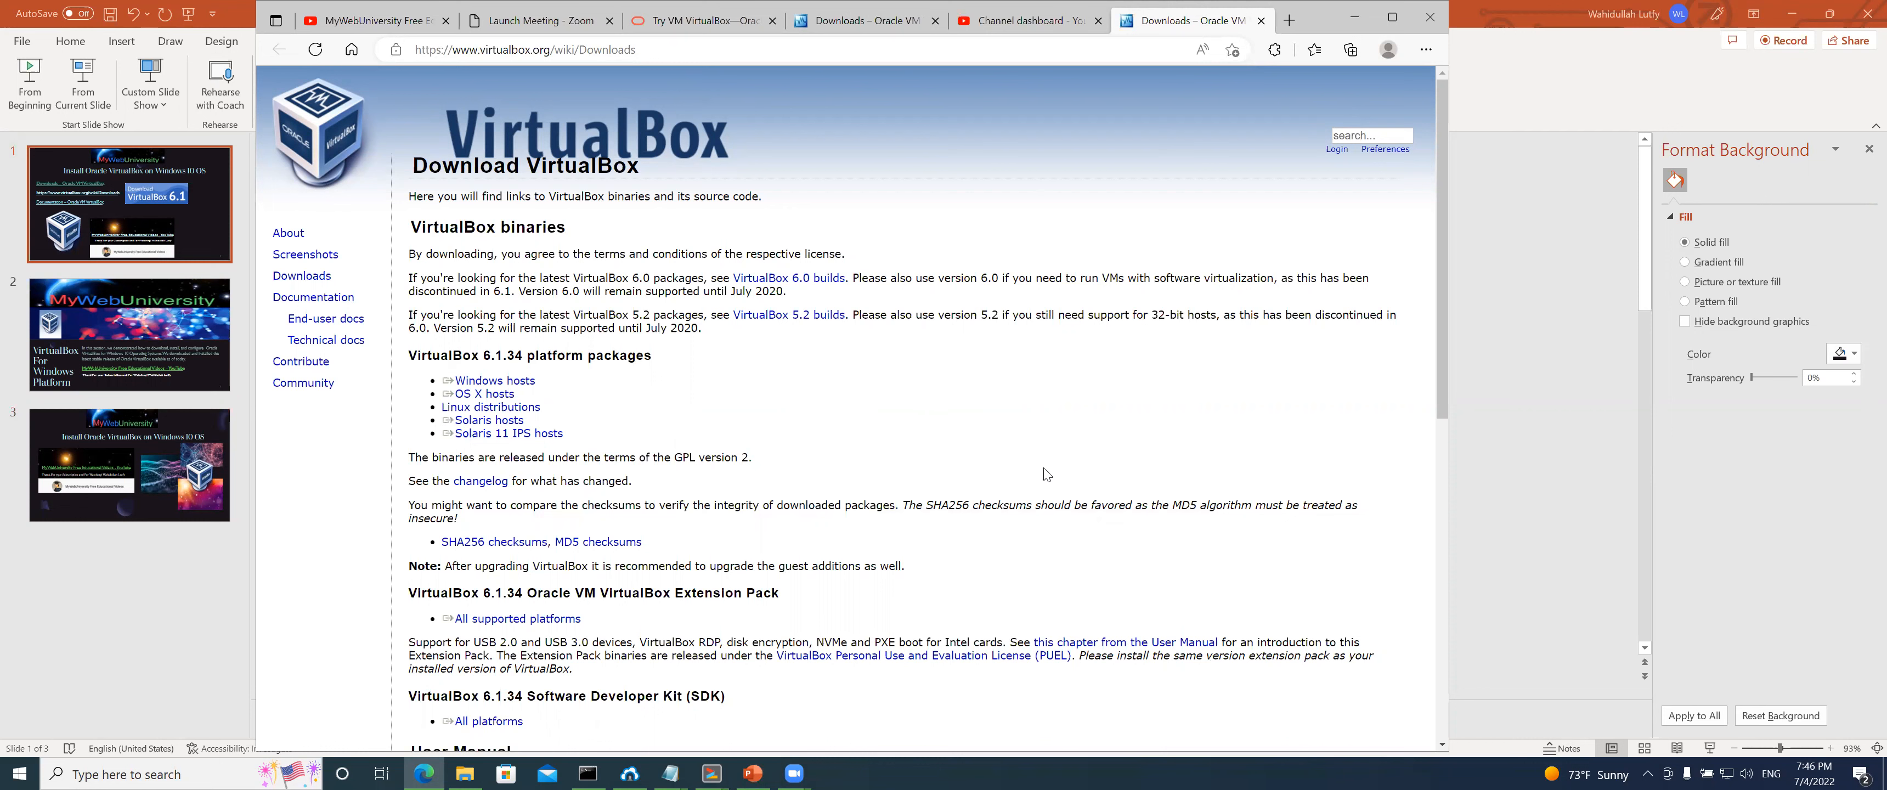
# Review the VirtualBox 6.1.34 platform packages on the downloads page, including the Linux distributions and Windows hosts entries
pyautogui.moveTo(1440, 348); pyautogui.dragTo(1435, 505)
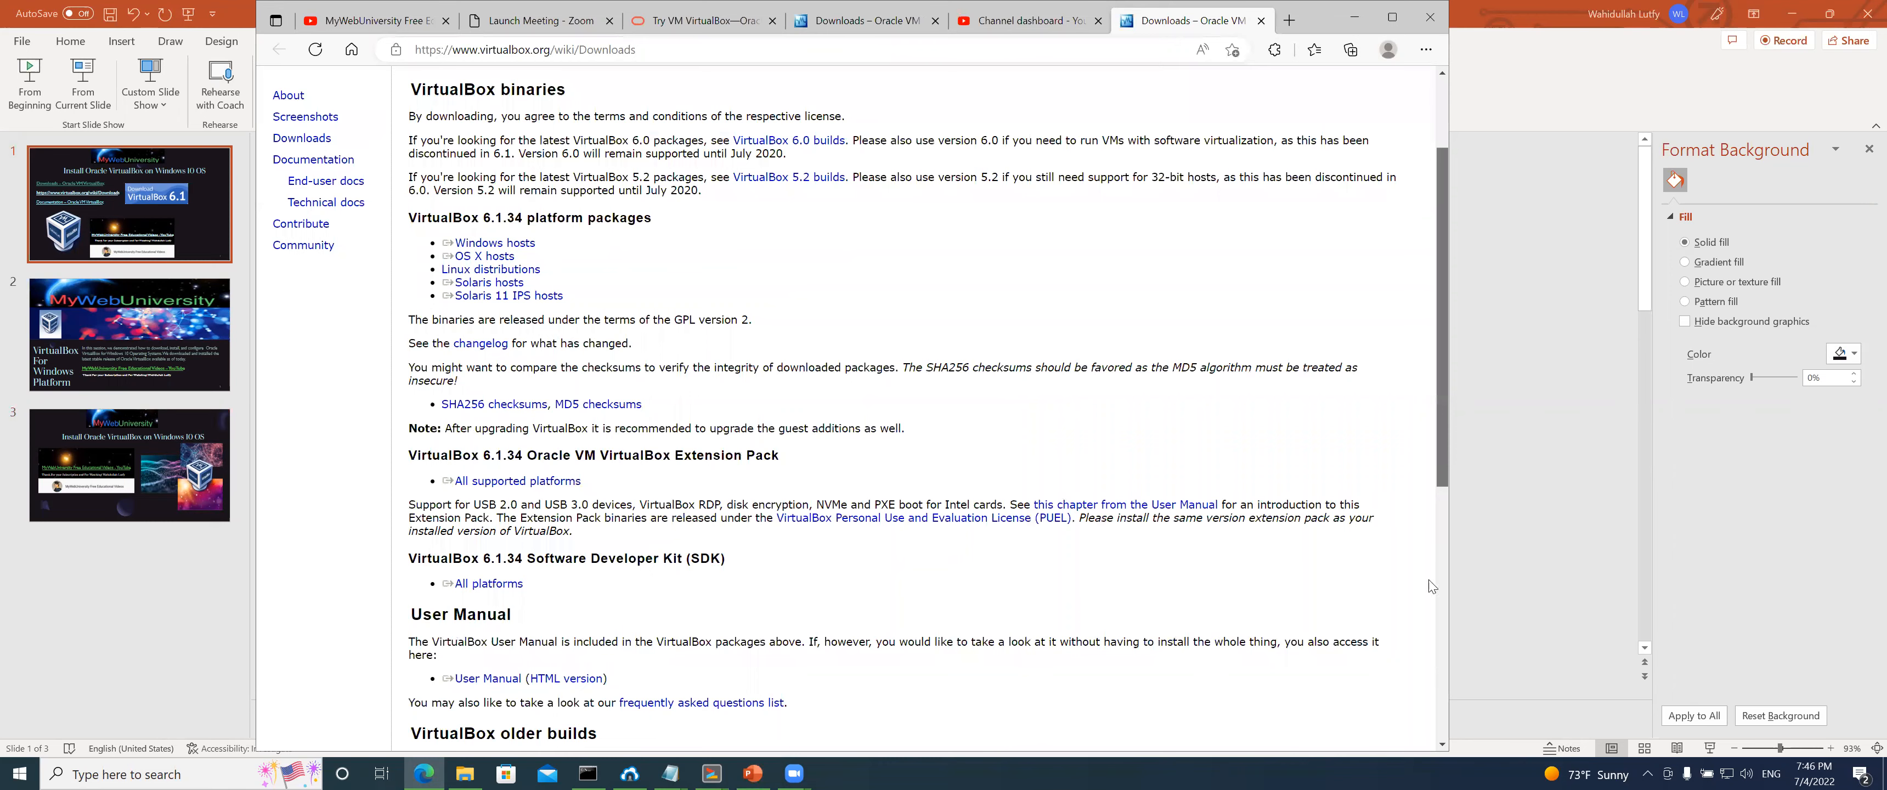
pyautogui.moveTo(1429, 581); pyautogui.dragTo(1426, 371)
pyautogui.moveTo(476, 362); pyautogui.dragTo(494, 358)
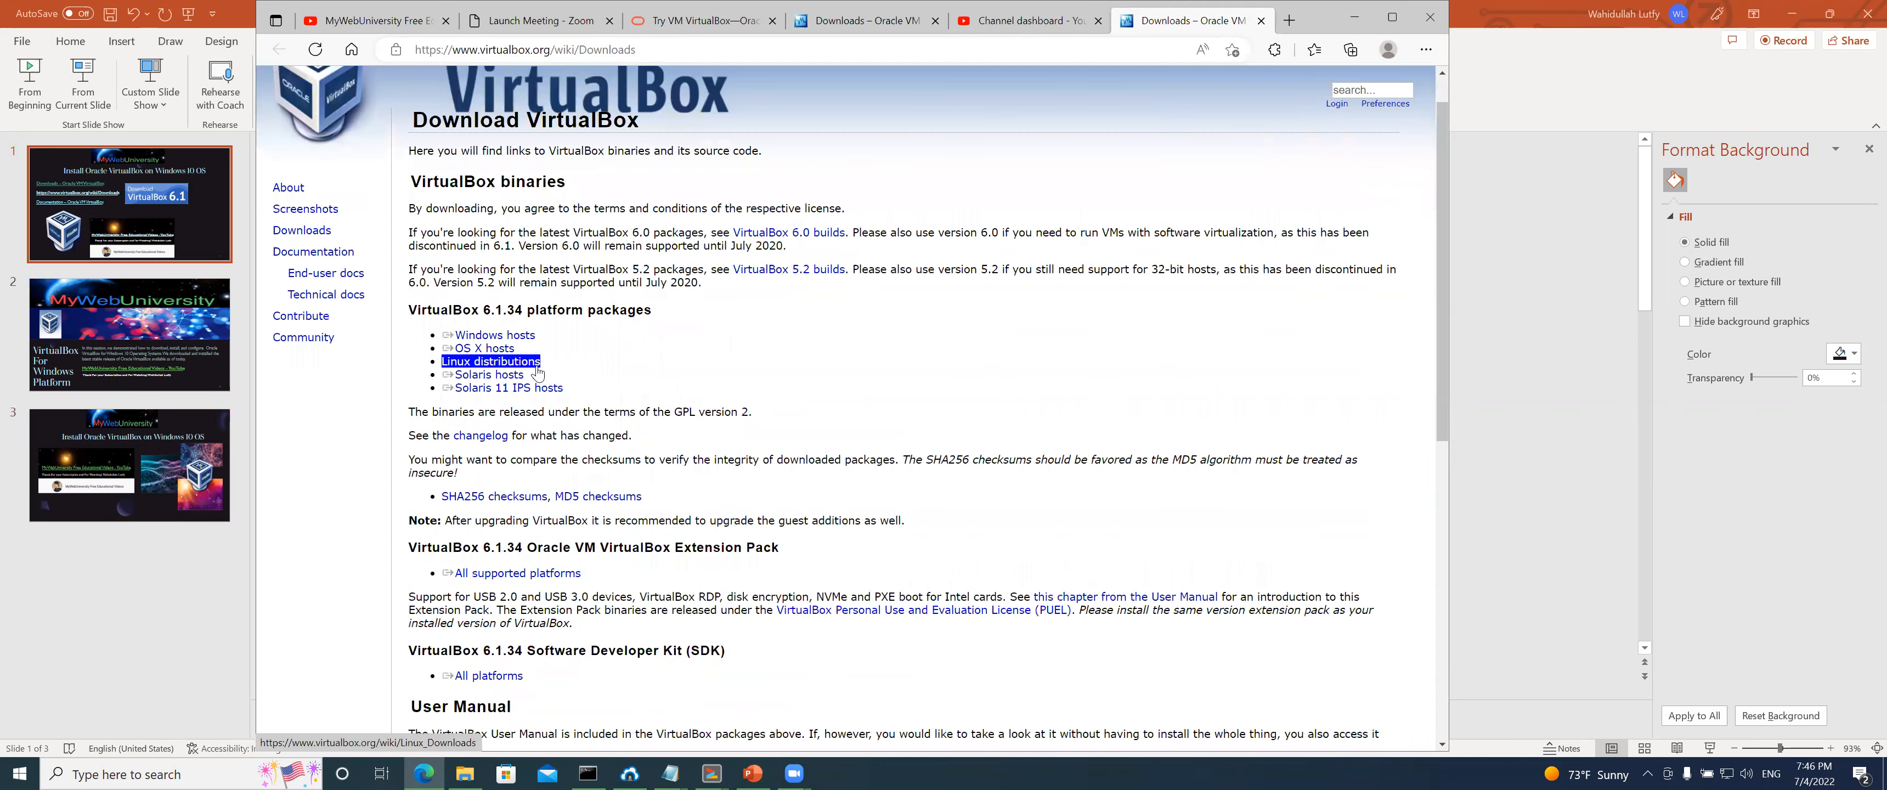
pyautogui.click(765, 395)
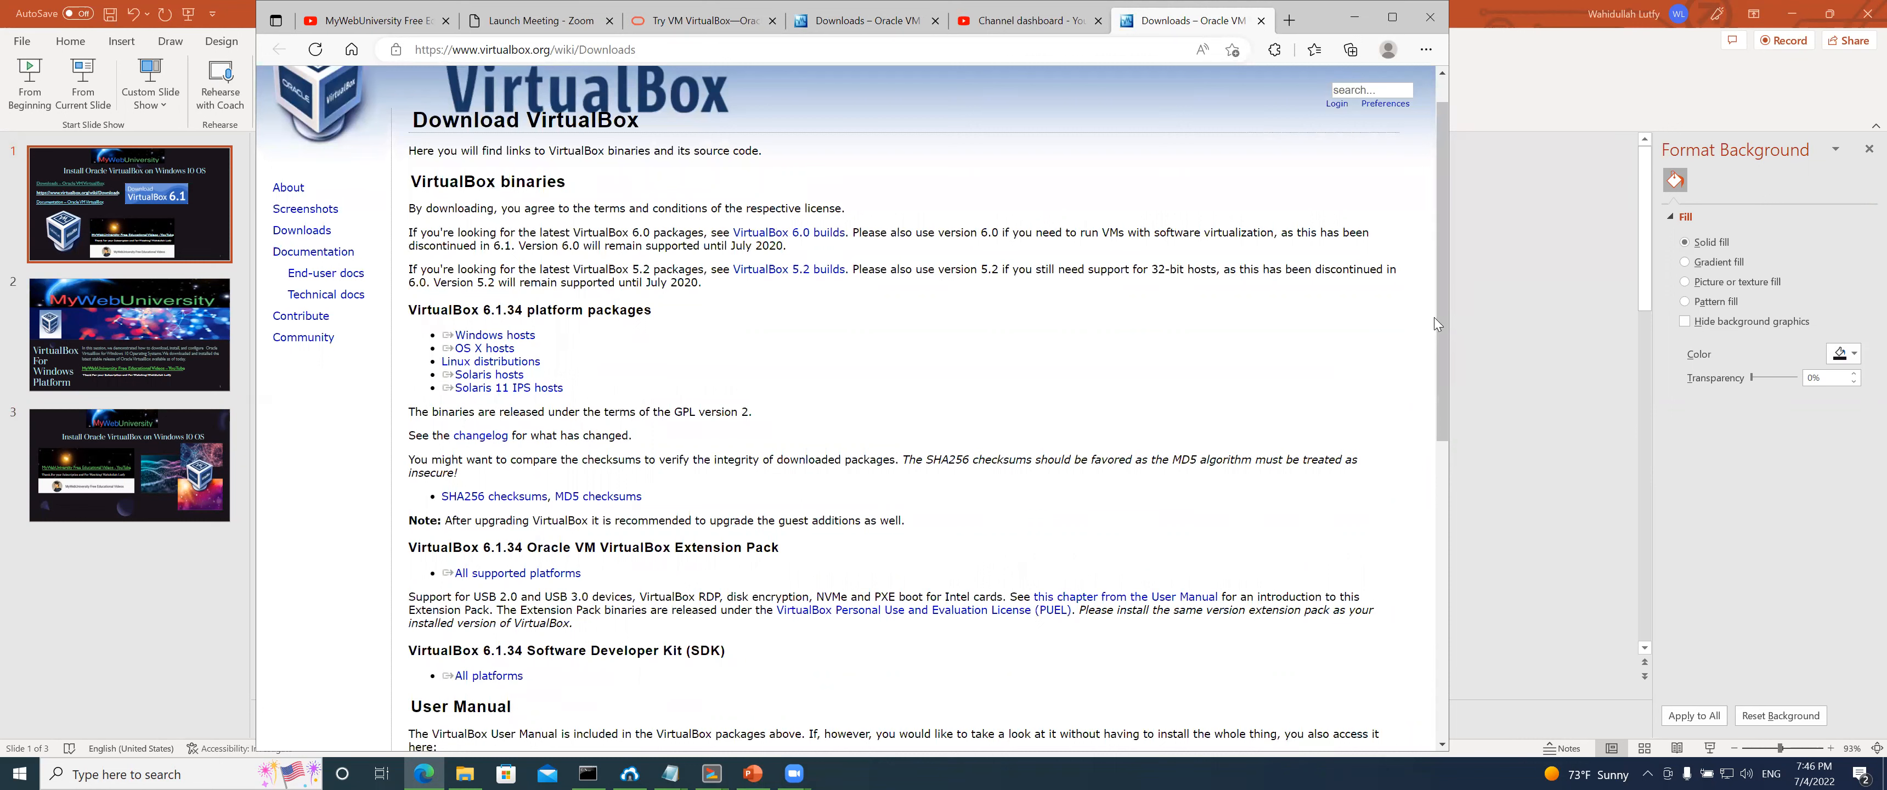
pyautogui.moveTo(539, 339); pyautogui.dragTo(441, 336)
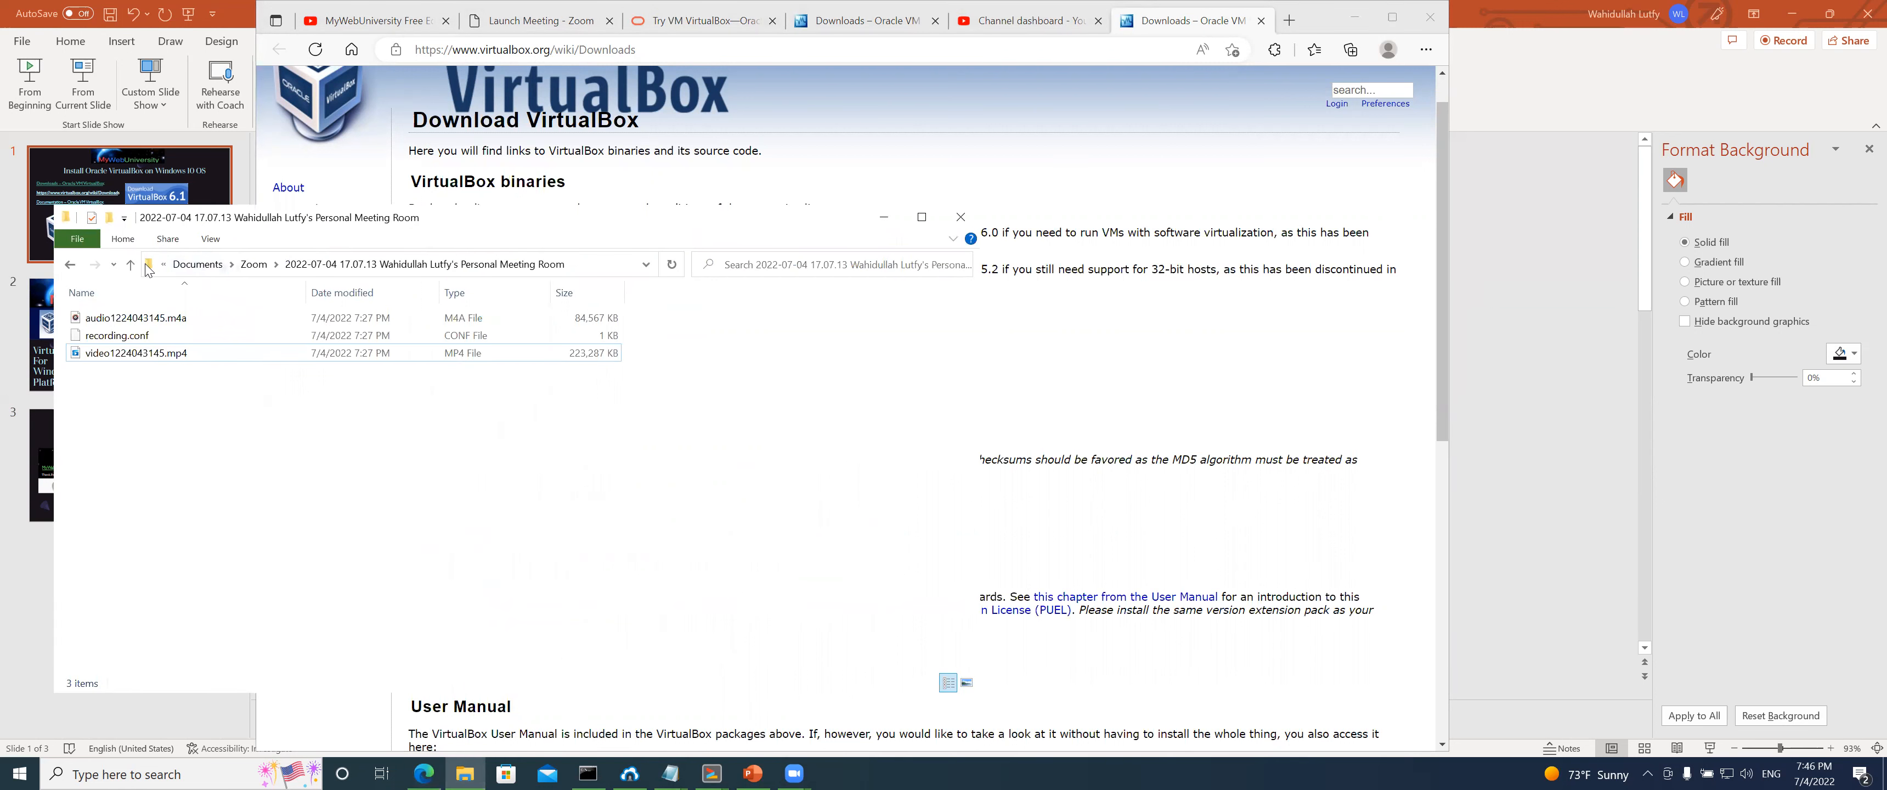
# Go to the user profile's Downloads folder on drive C in File Explorer, reposition its window, and return to the browser
pyautogui.click(549, 264)
pyautogui.click(644, 264)
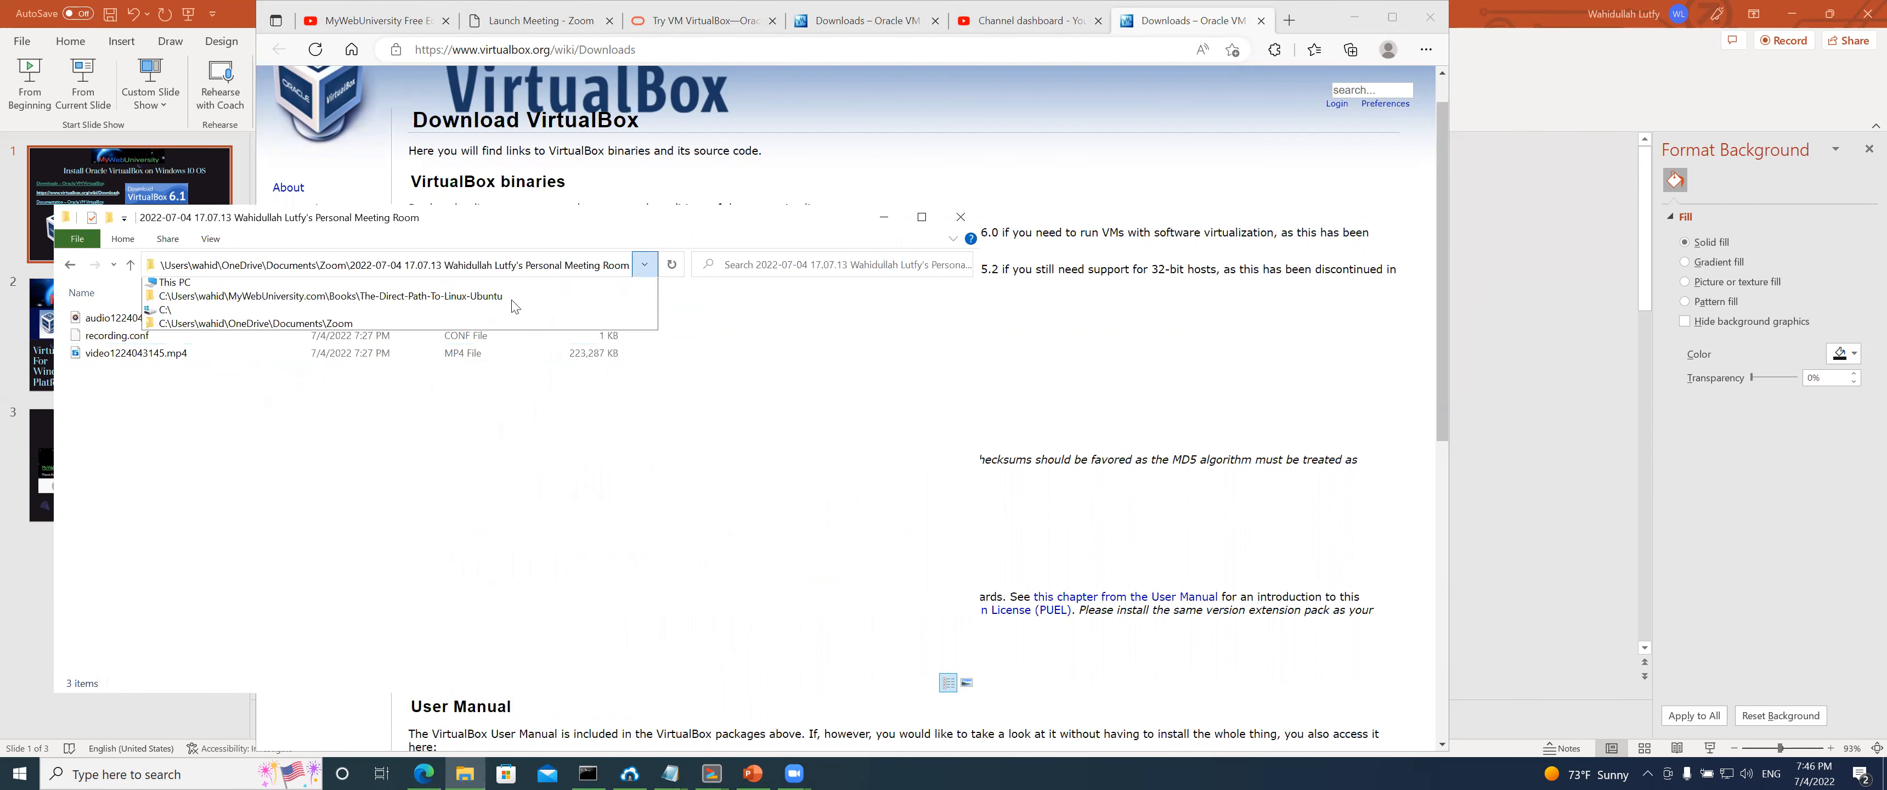
pyautogui.click(234, 312)
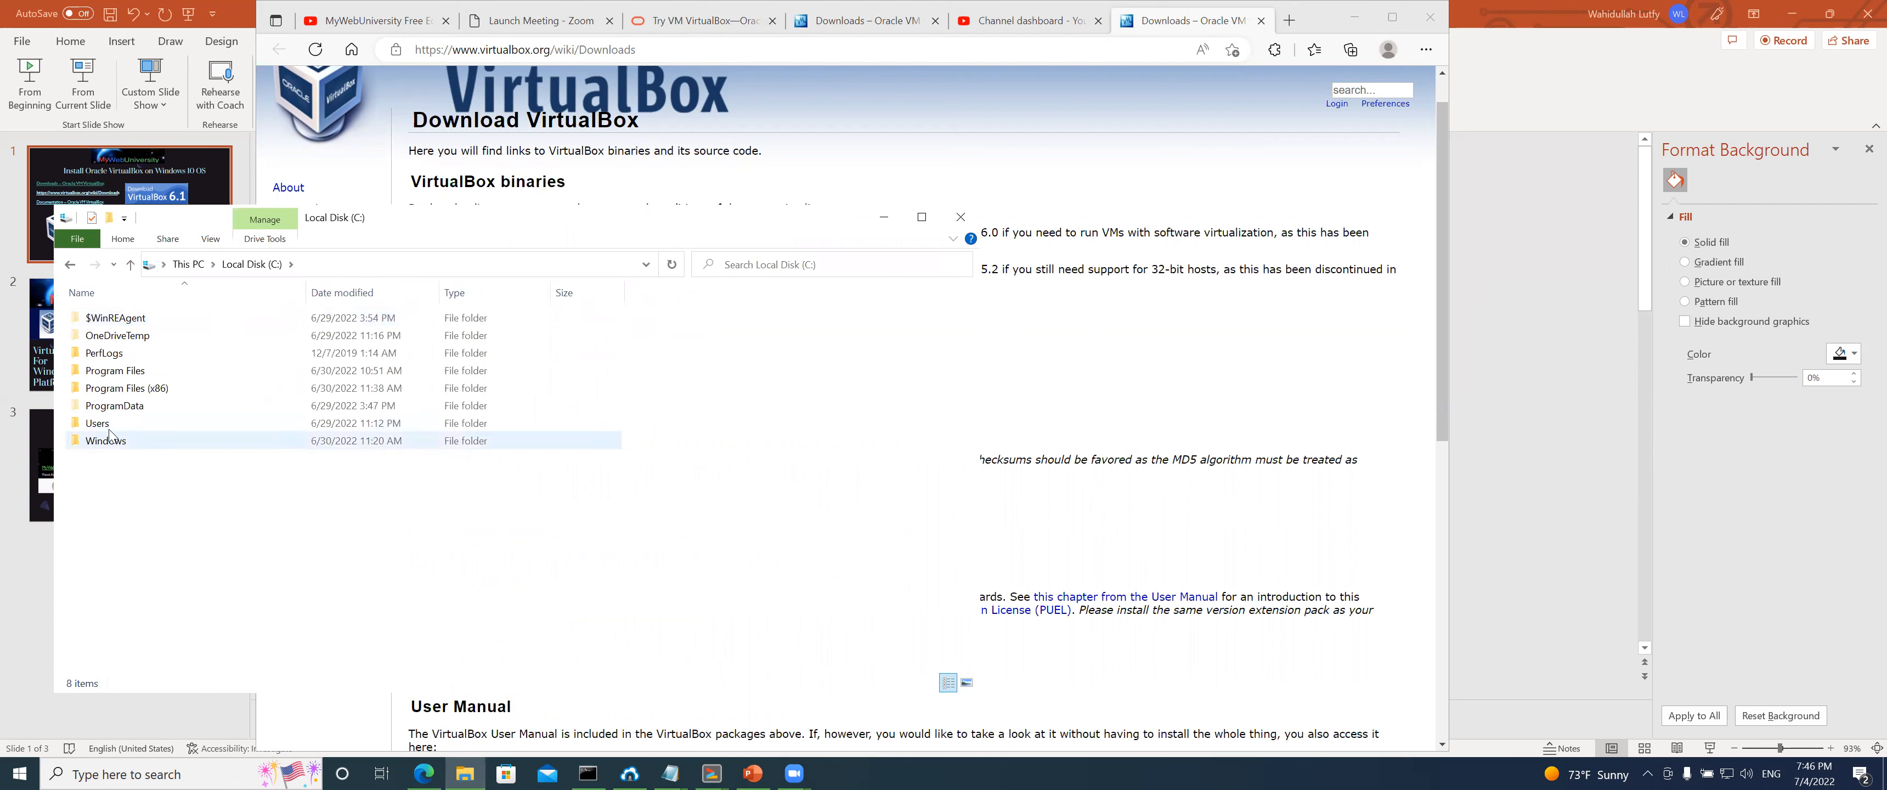
pyautogui.doubleClick(102, 423)
pyautogui.doubleClick(107, 354)
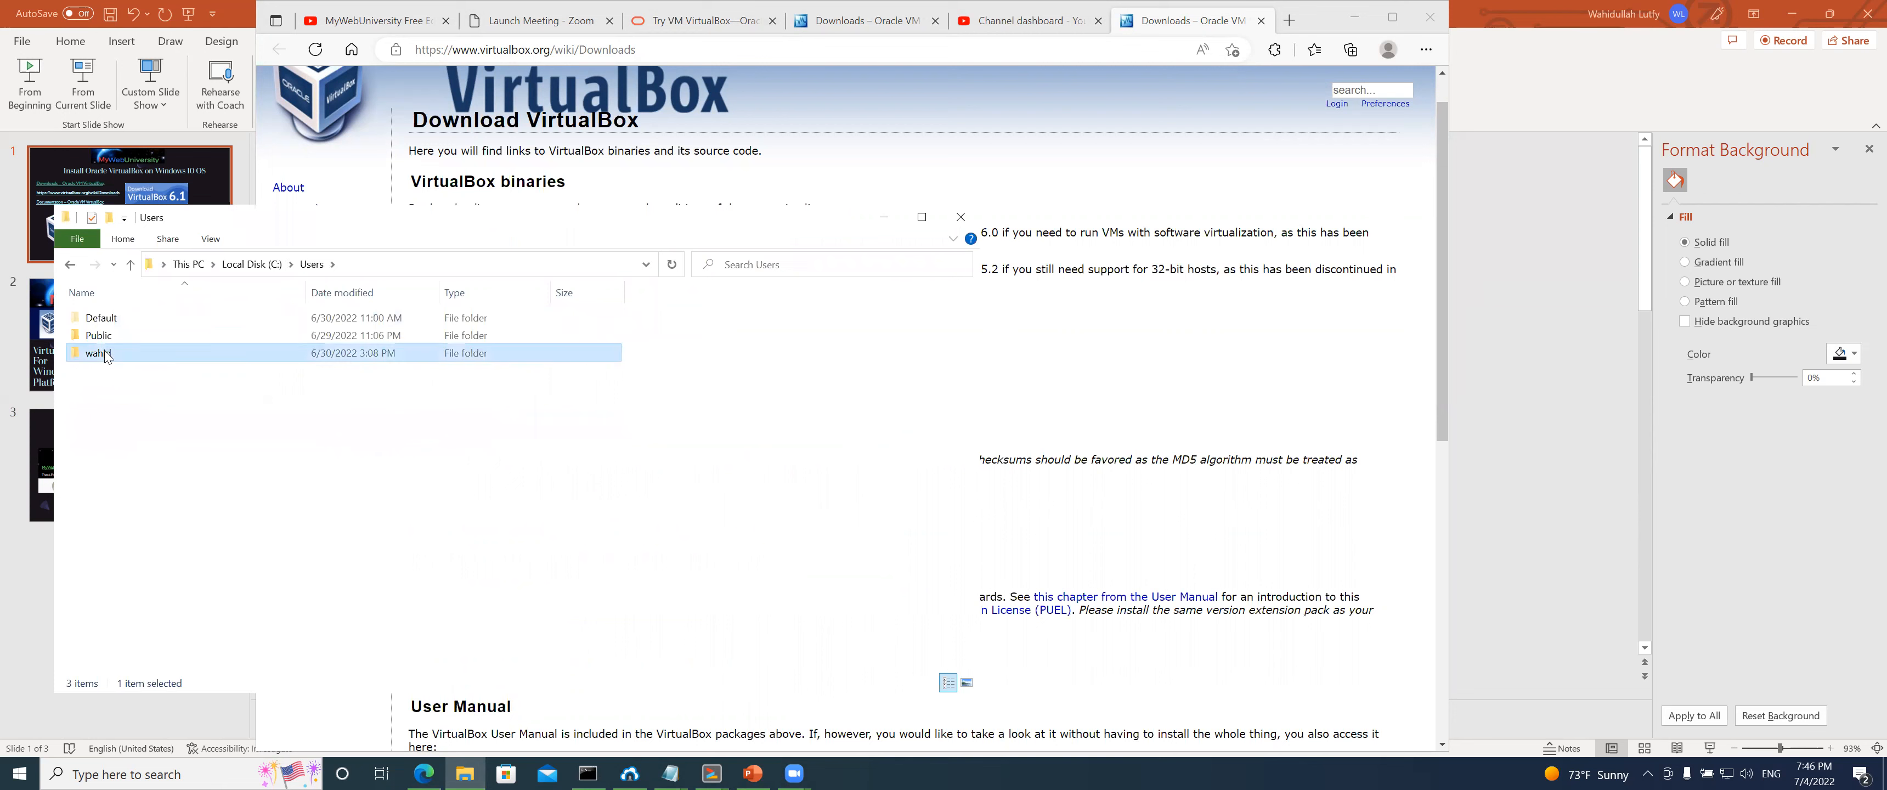
pyautogui.doubleClick(121, 405)
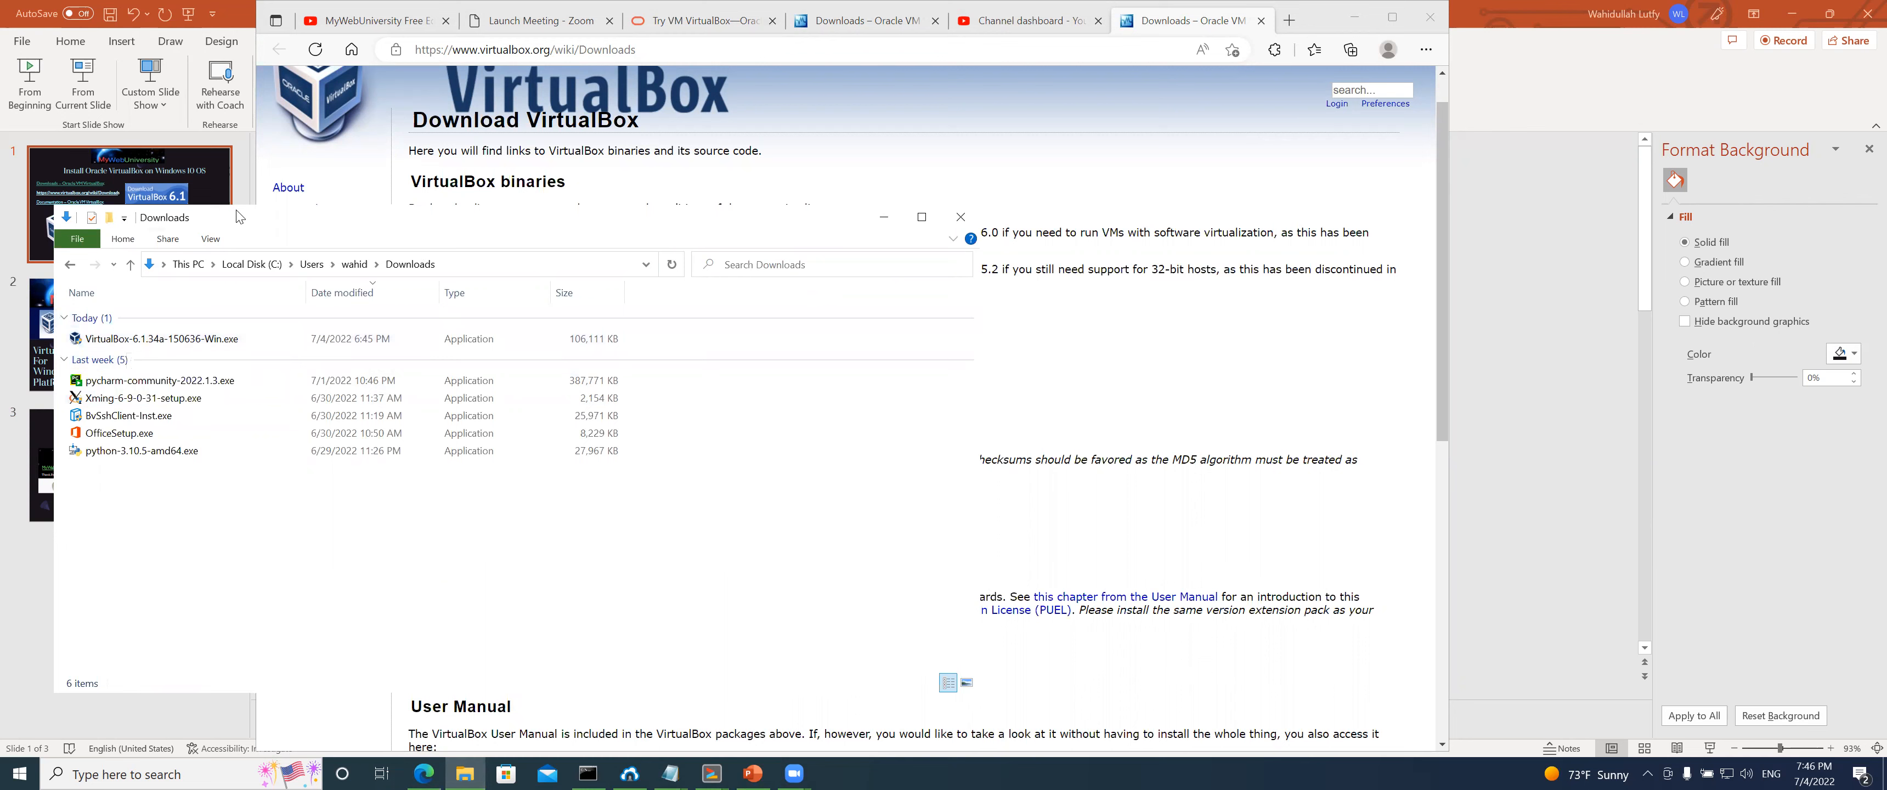
pyautogui.moveTo(236, 217); pyautogui.dragTo(630, 246)
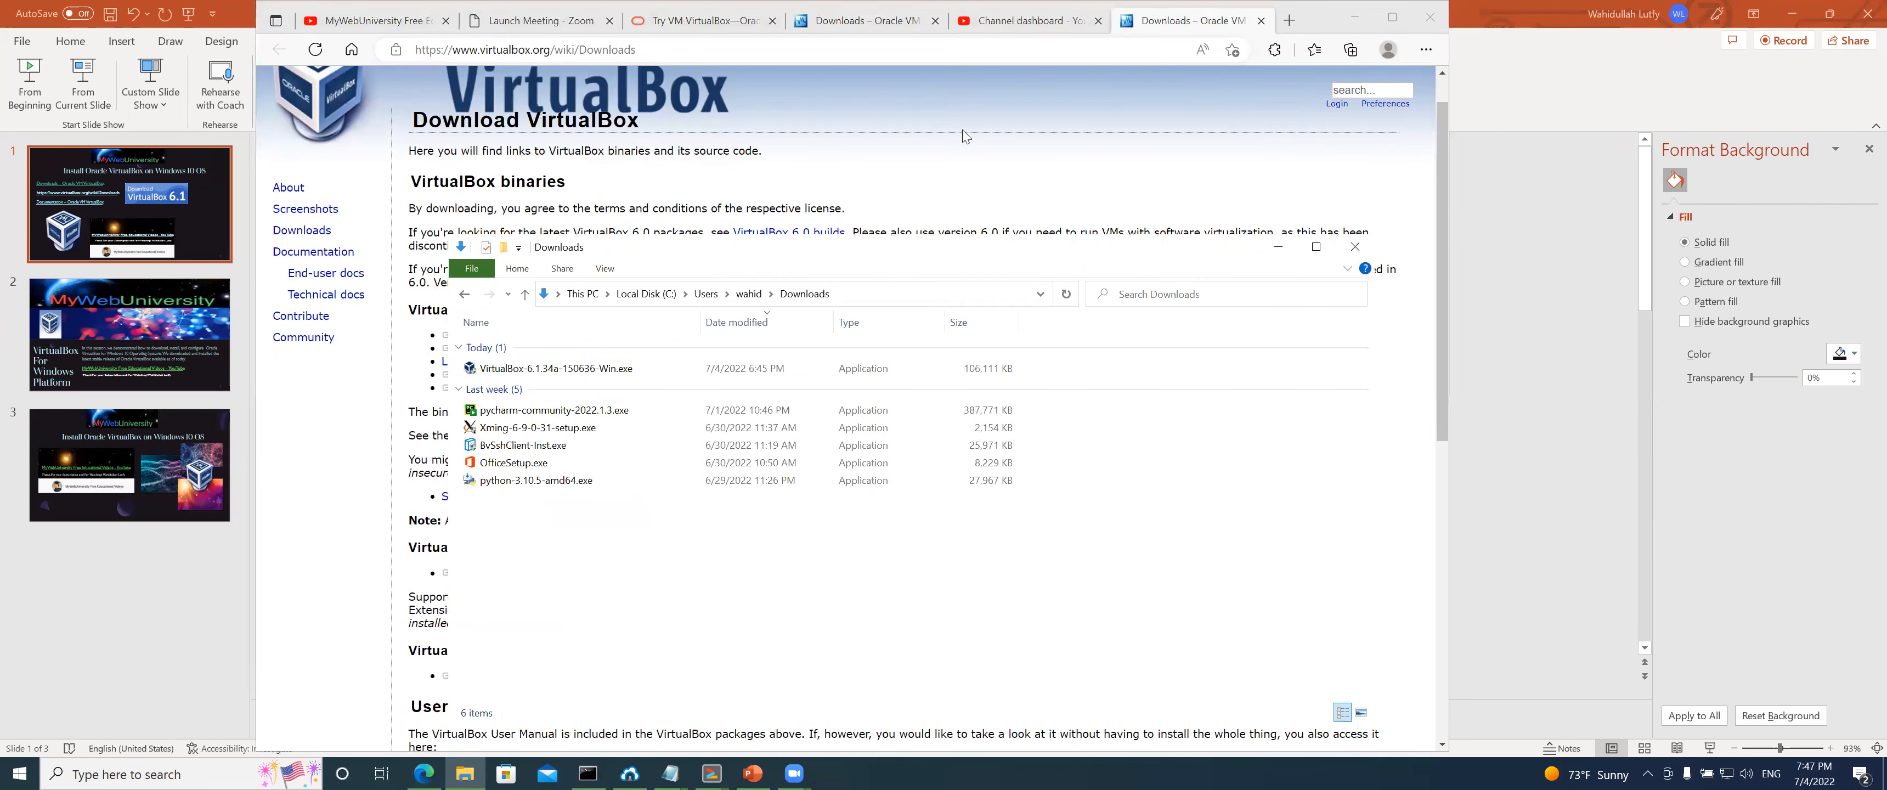
pyautogui.click(901, 224)
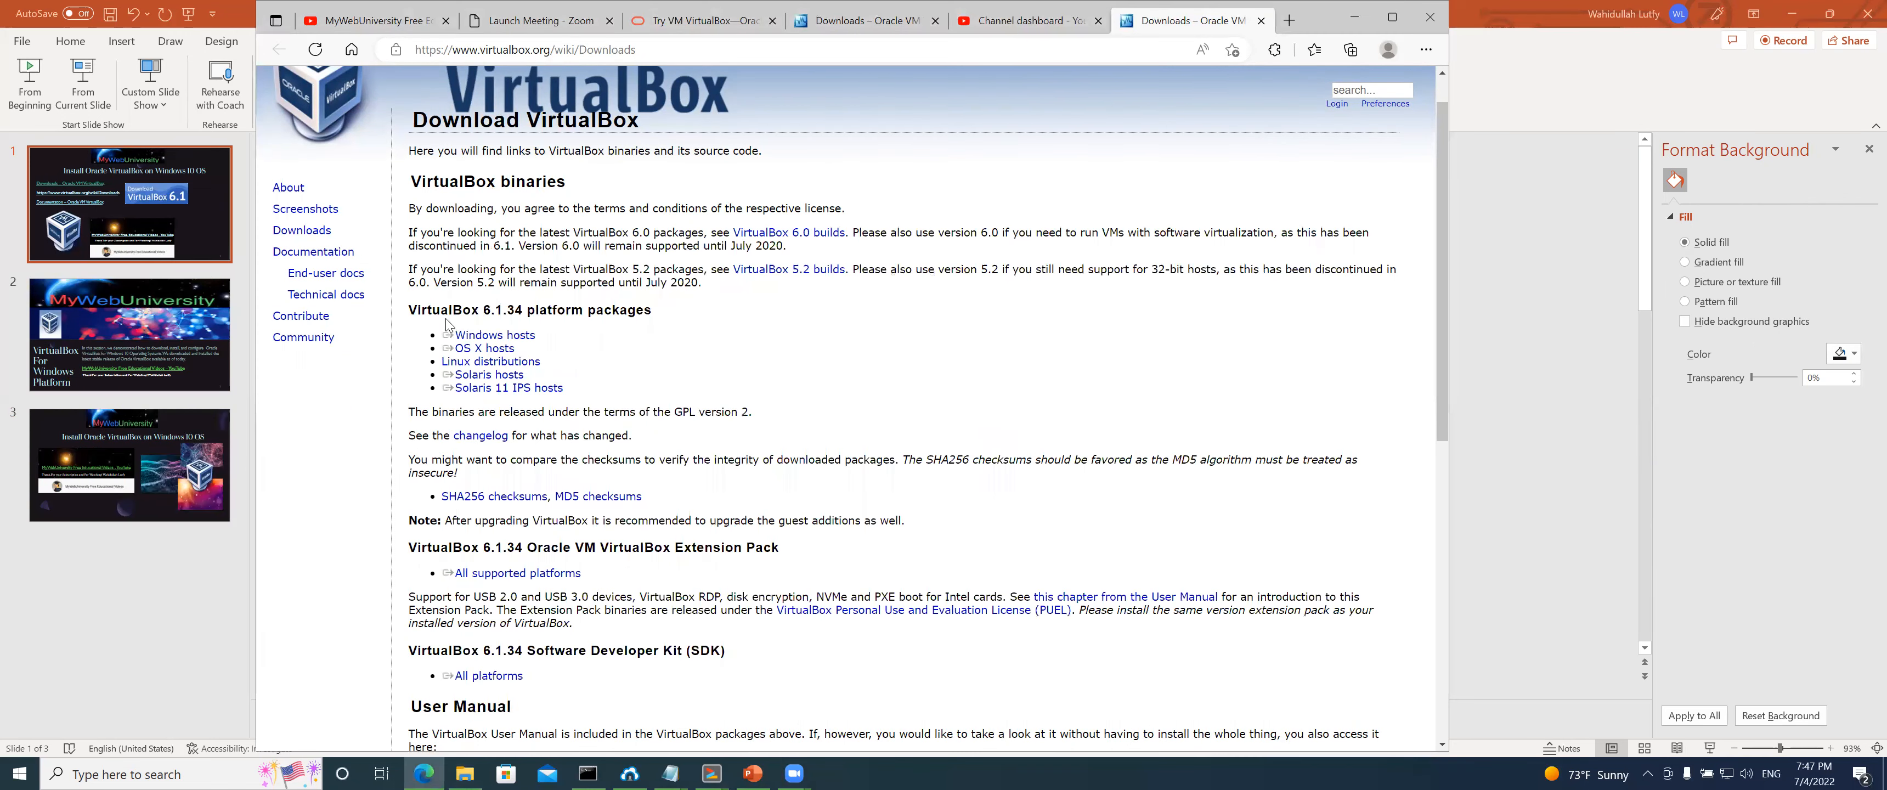
# Switch to the PowerPoint slide and open its virtualbox.org downloads address and Documentation – Oracle VM VirtualBox links in the browser
pyautogui.click(474, 339)
pyautogui.click(170, 640)
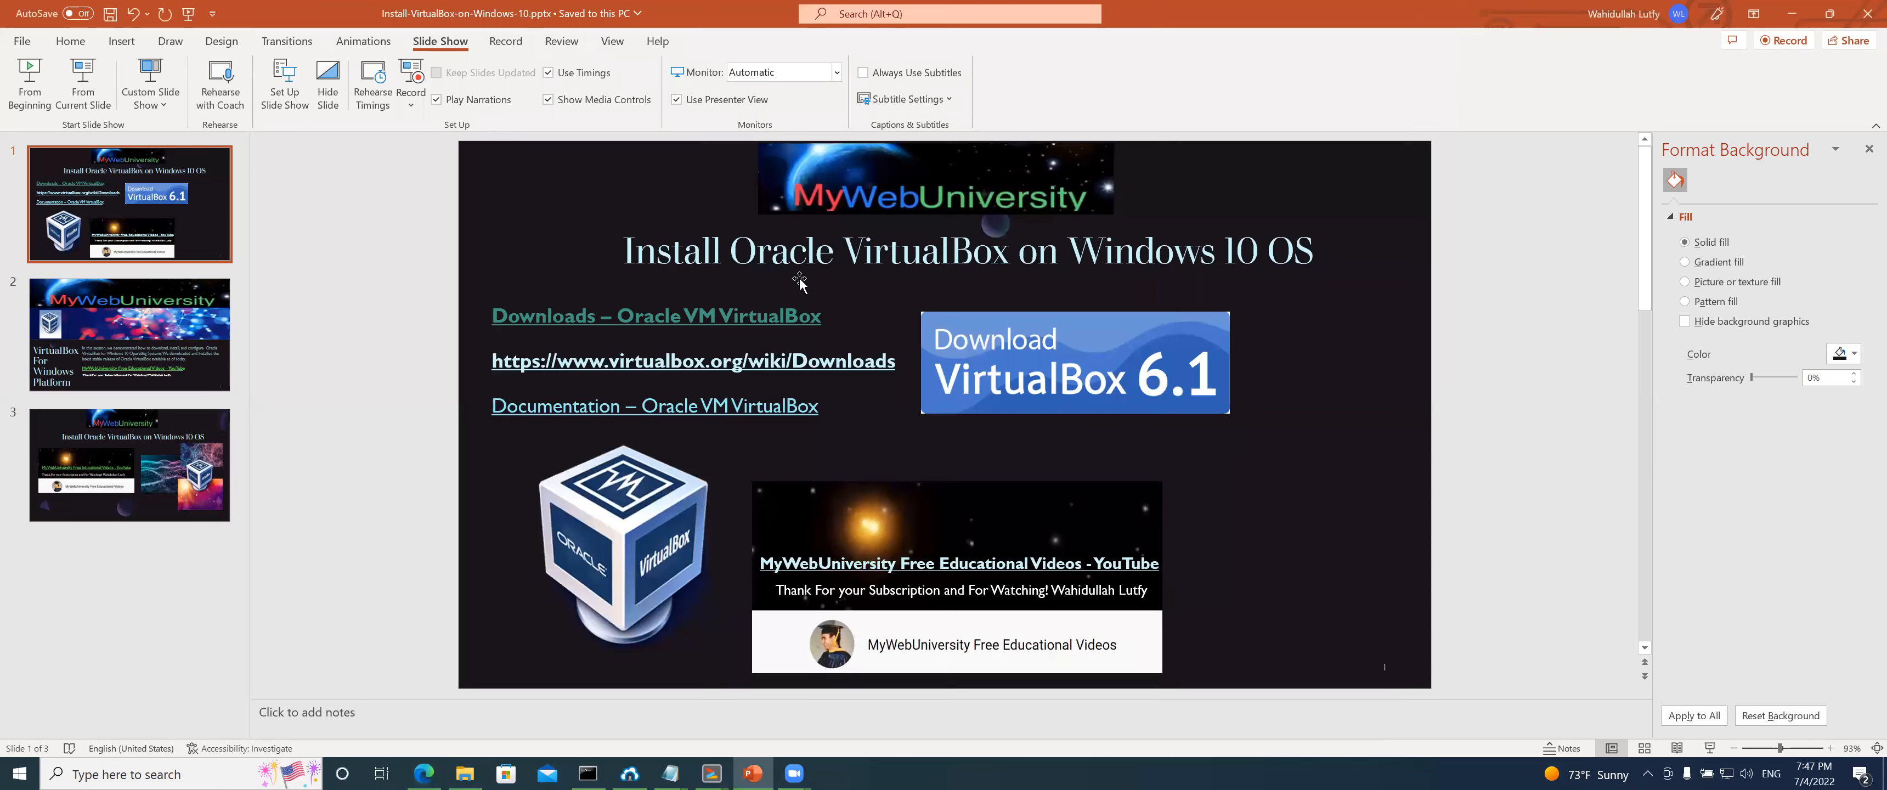
pyautogui.keyDown('ctrl'); pyautogui.click(688, 368); pyautogui.keyUp('ctrl')
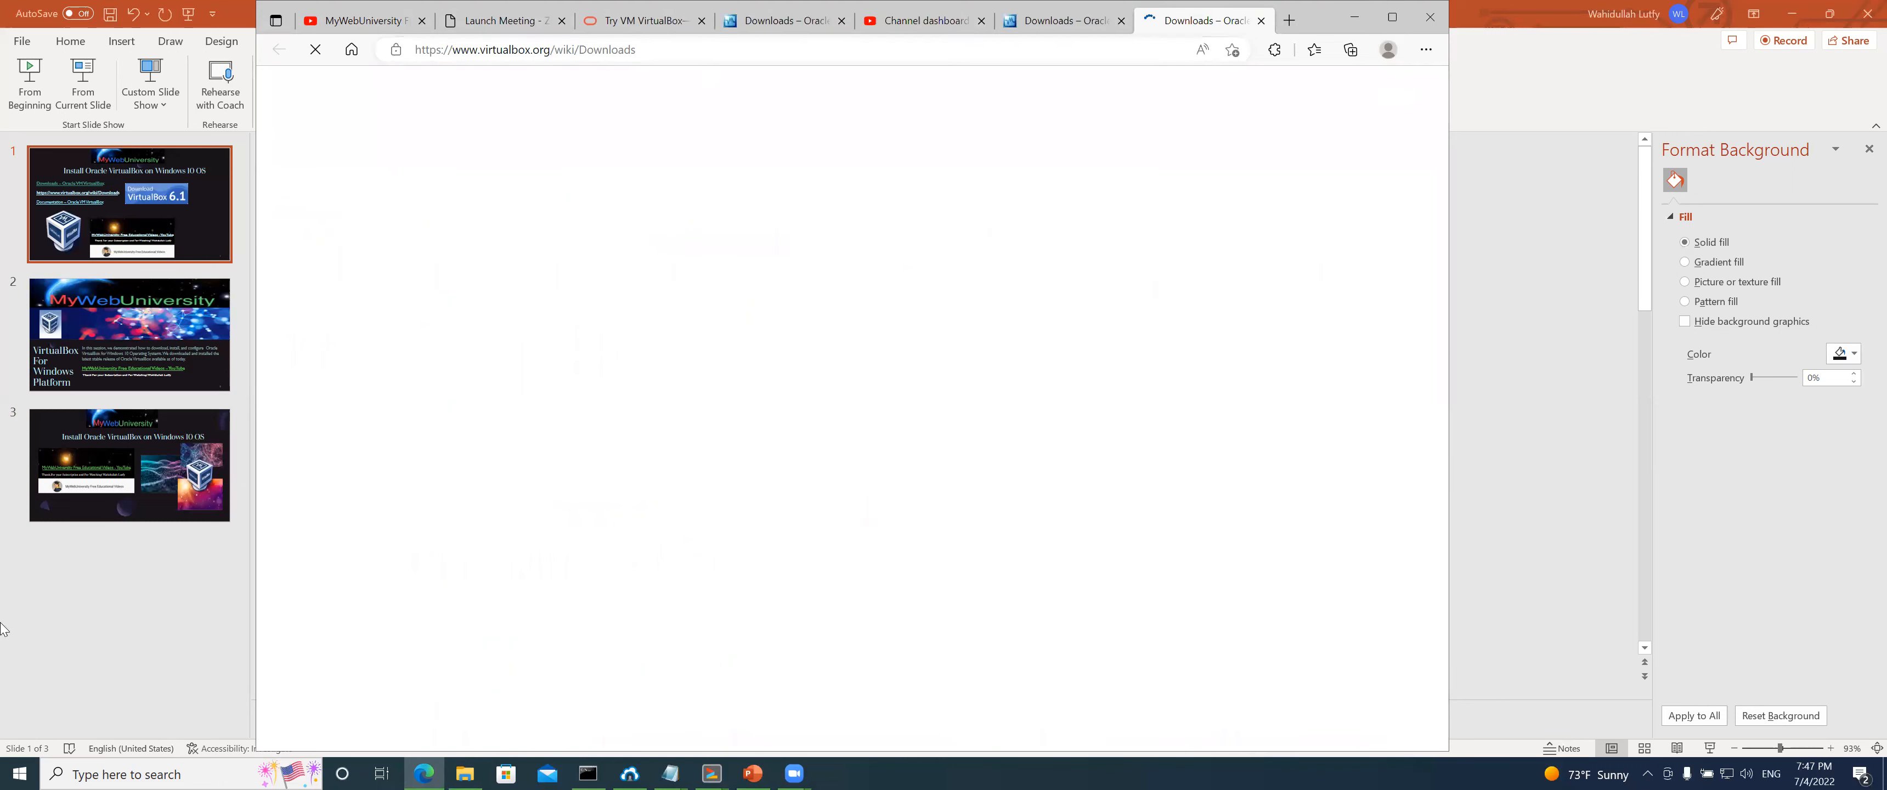
pyautogui.click(50, 614)
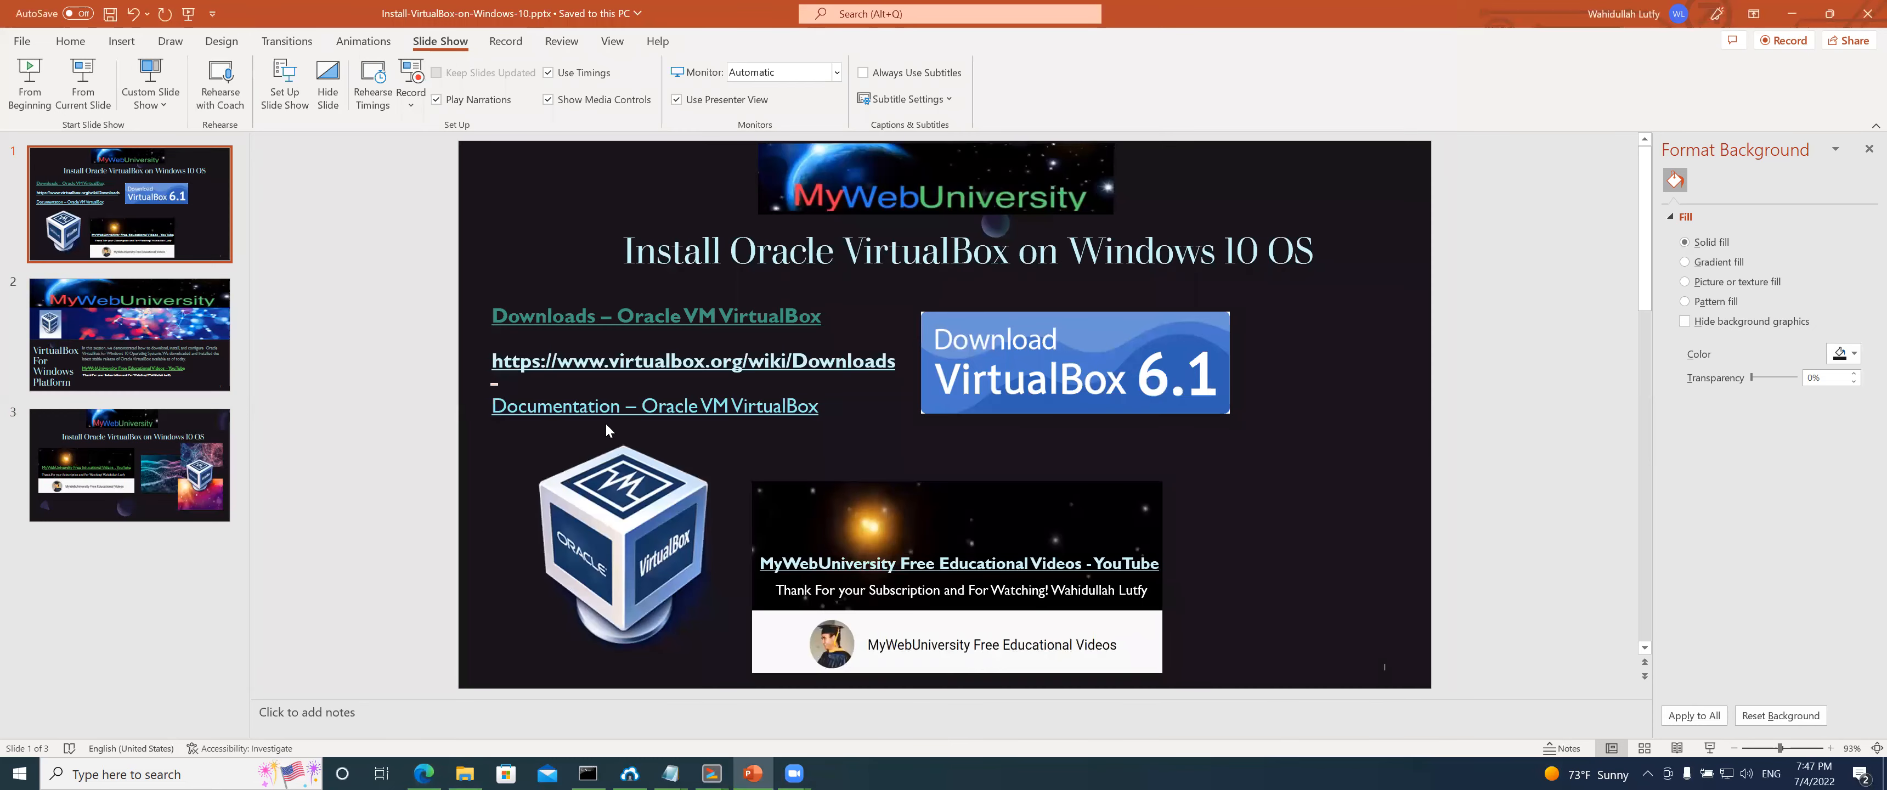
pyautogui.keyDown('ctrl'); pyautogui.click(607, 410); pyautogui.keyUp('ctrl')
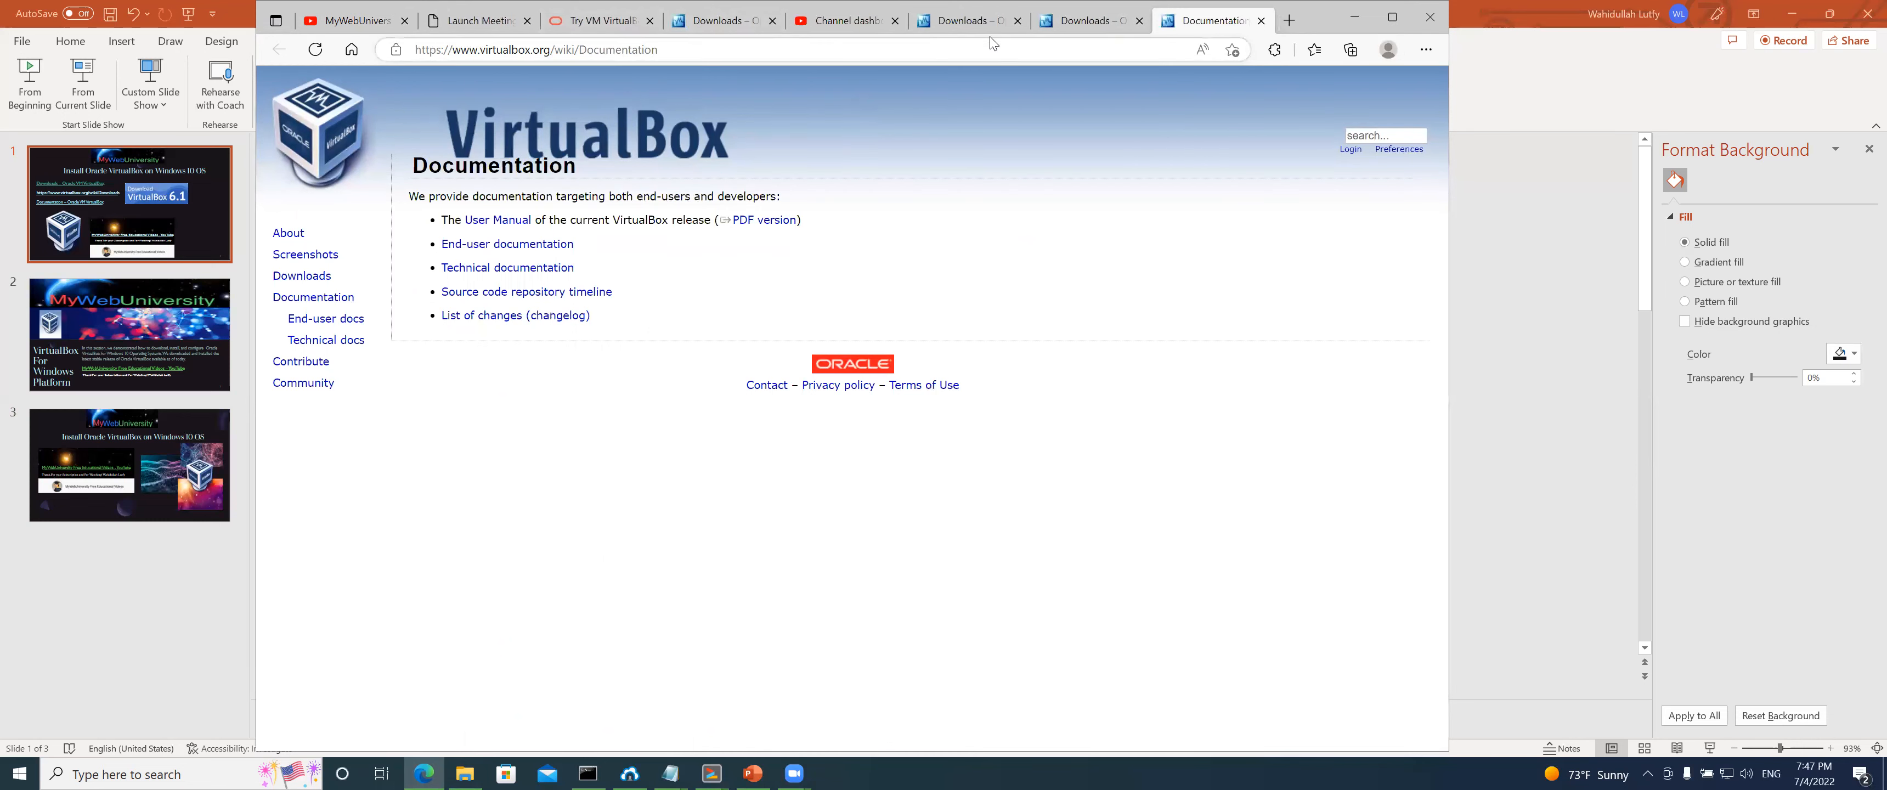
# Go through the VirtualBox Downloads tabs and close the duplicate next to the Oracle Try VM VirtualBox tab
pyautogui.click(968, 22)
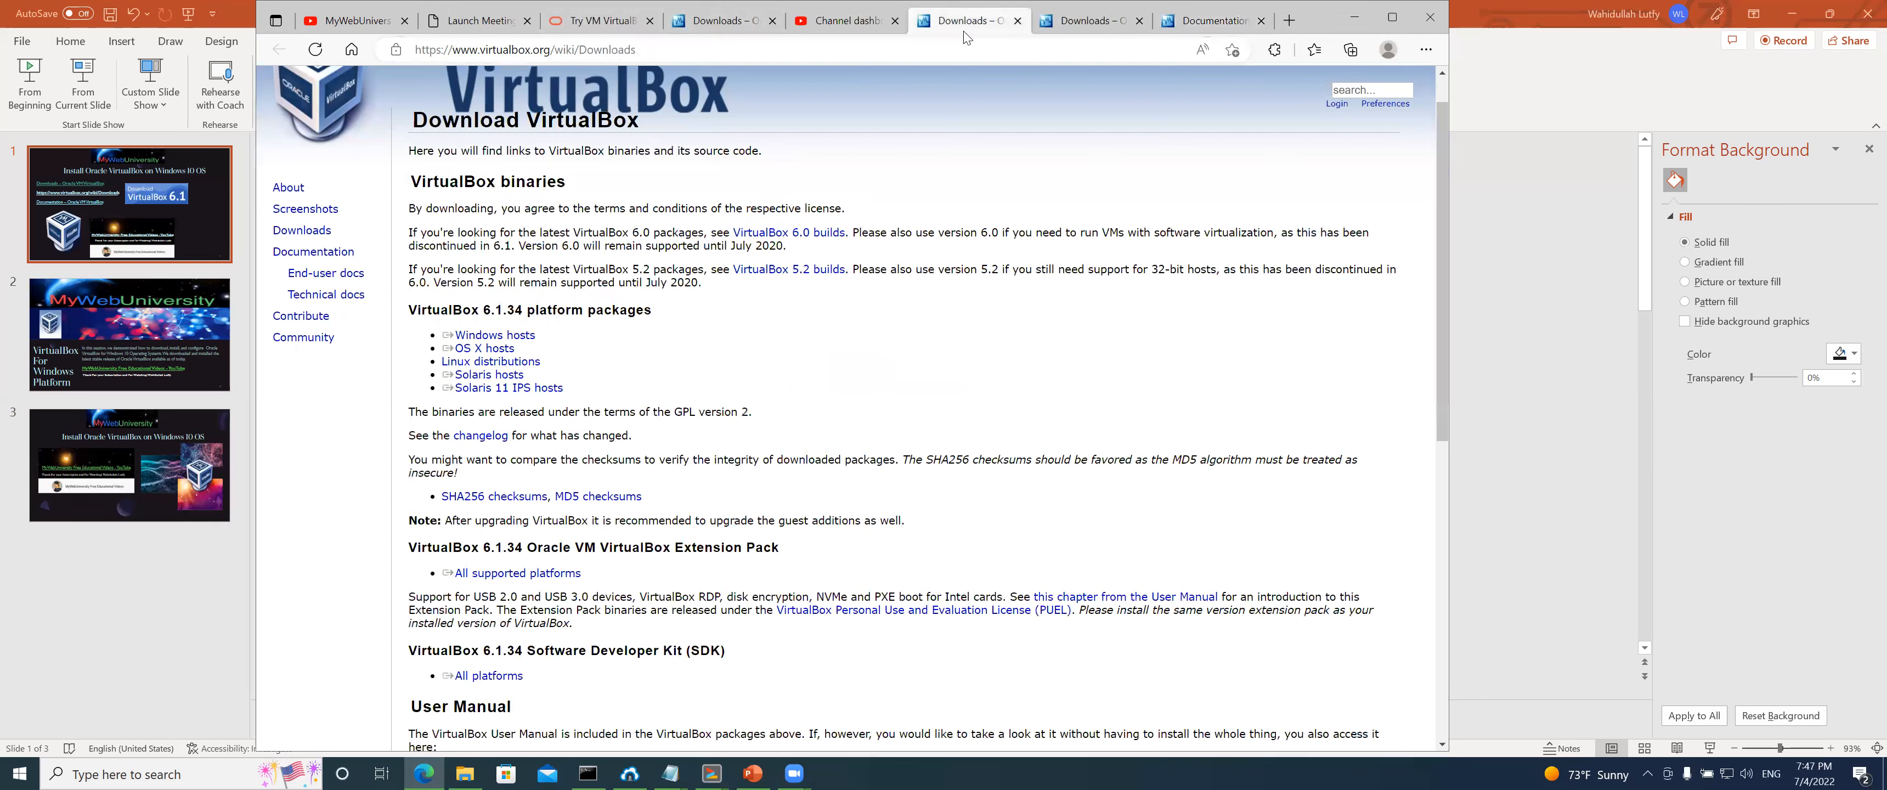
pyautogui.click(776, 33)
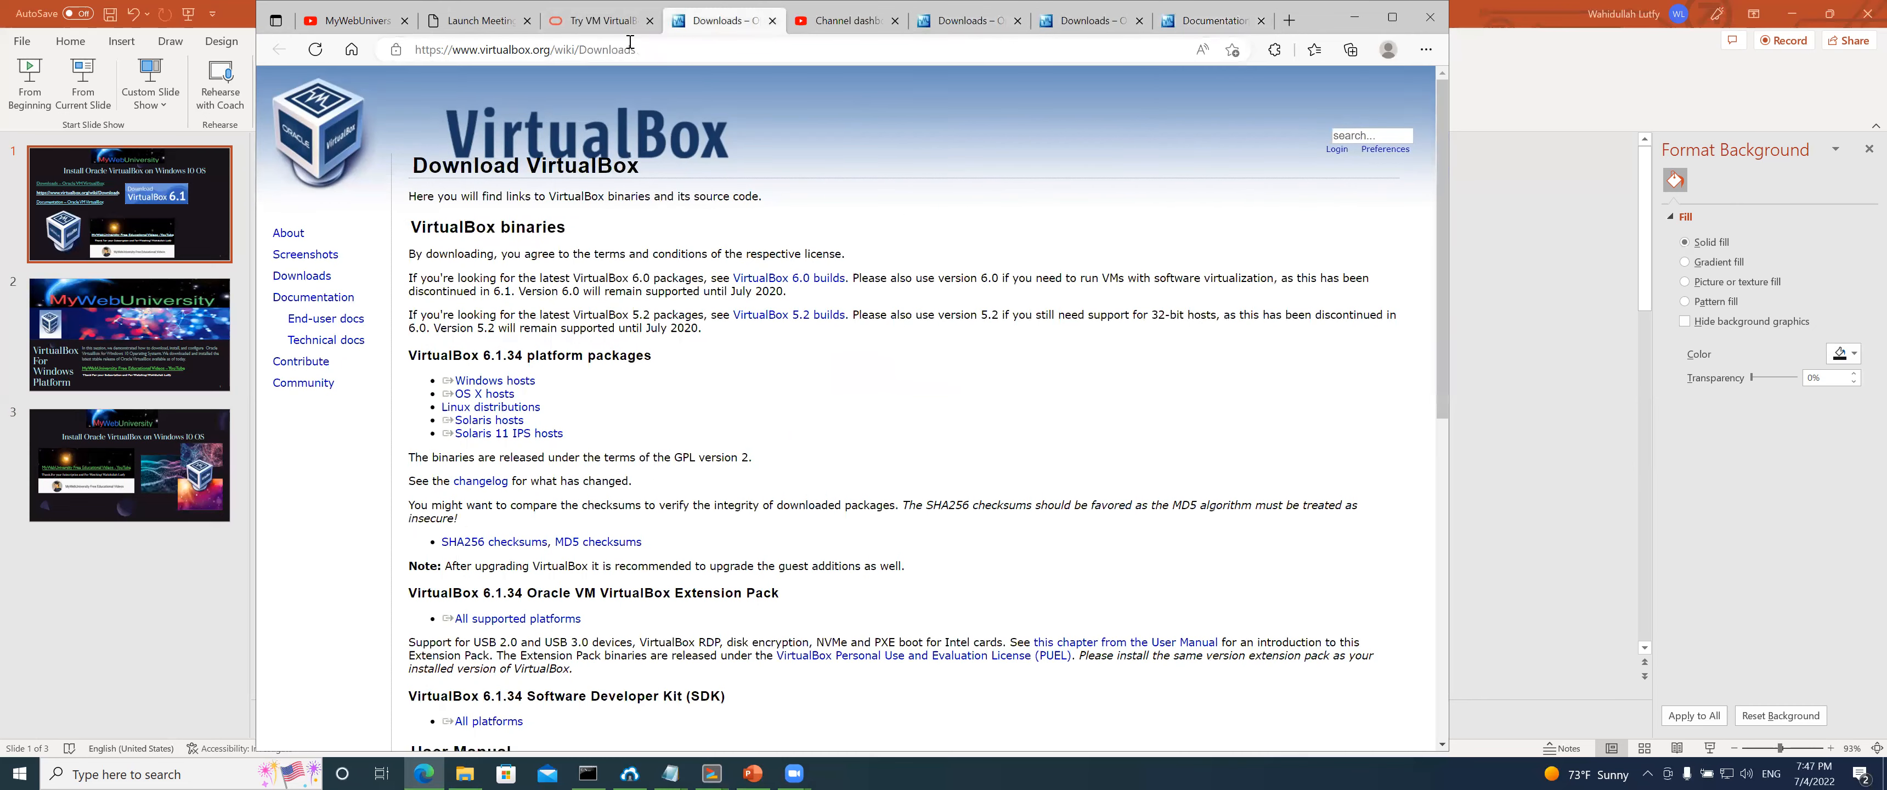
pyautogui.hotkey('ctrl', 'w')
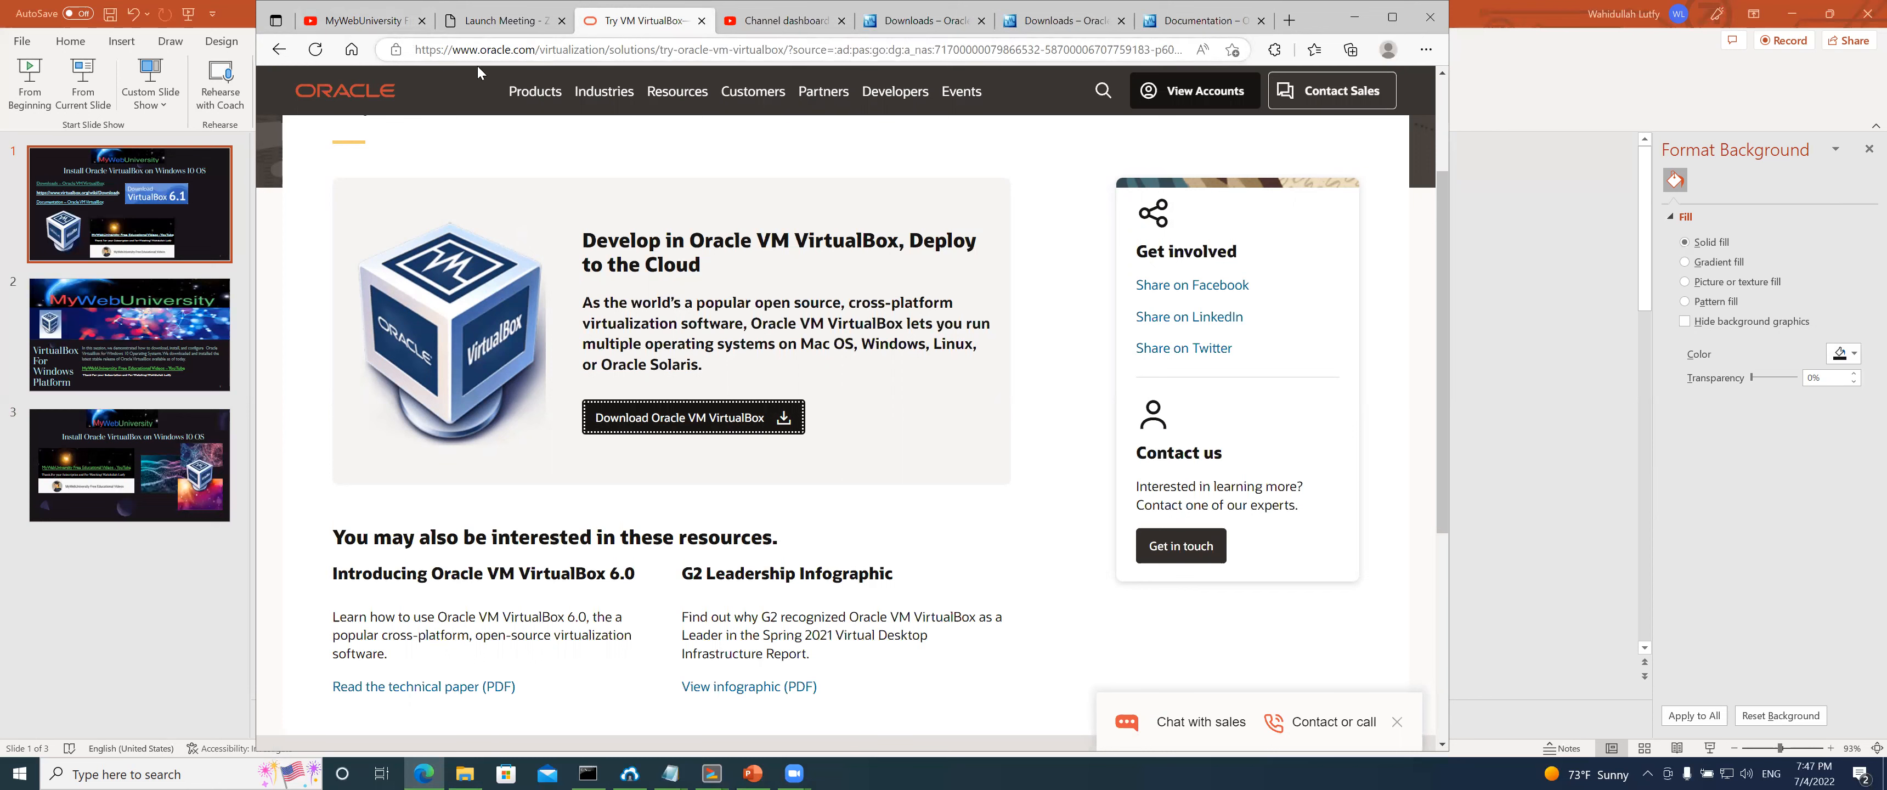
# Load google.com in the Oracle Try VM VirtualBox tab
pyautogui.click(484, 50)
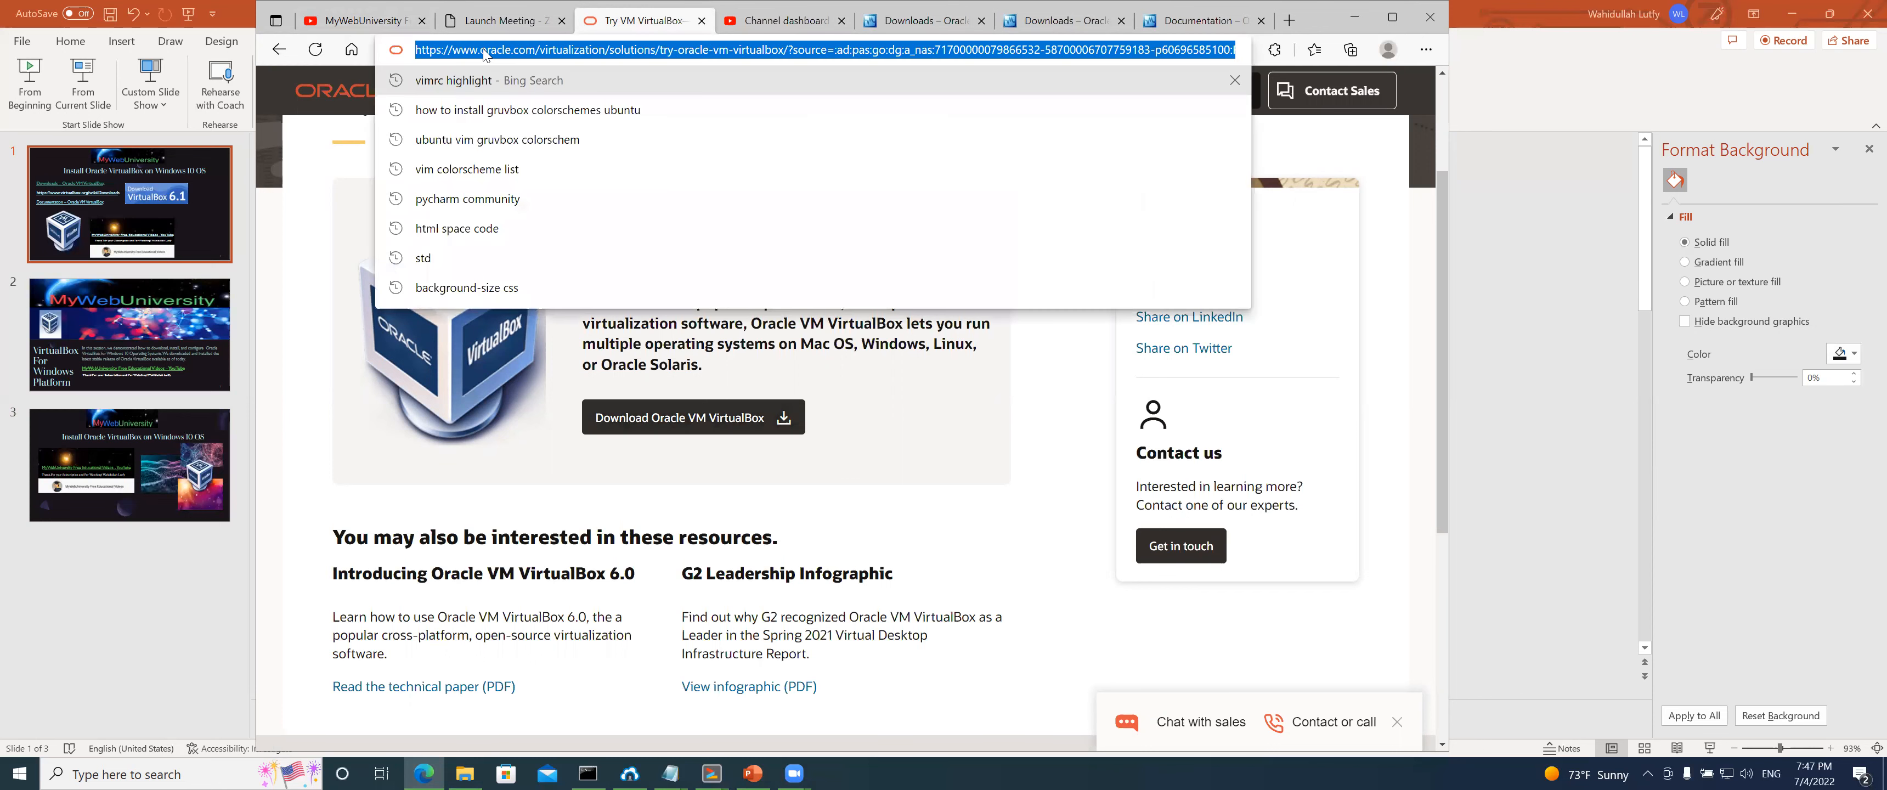
pyautogui.write('google.com')
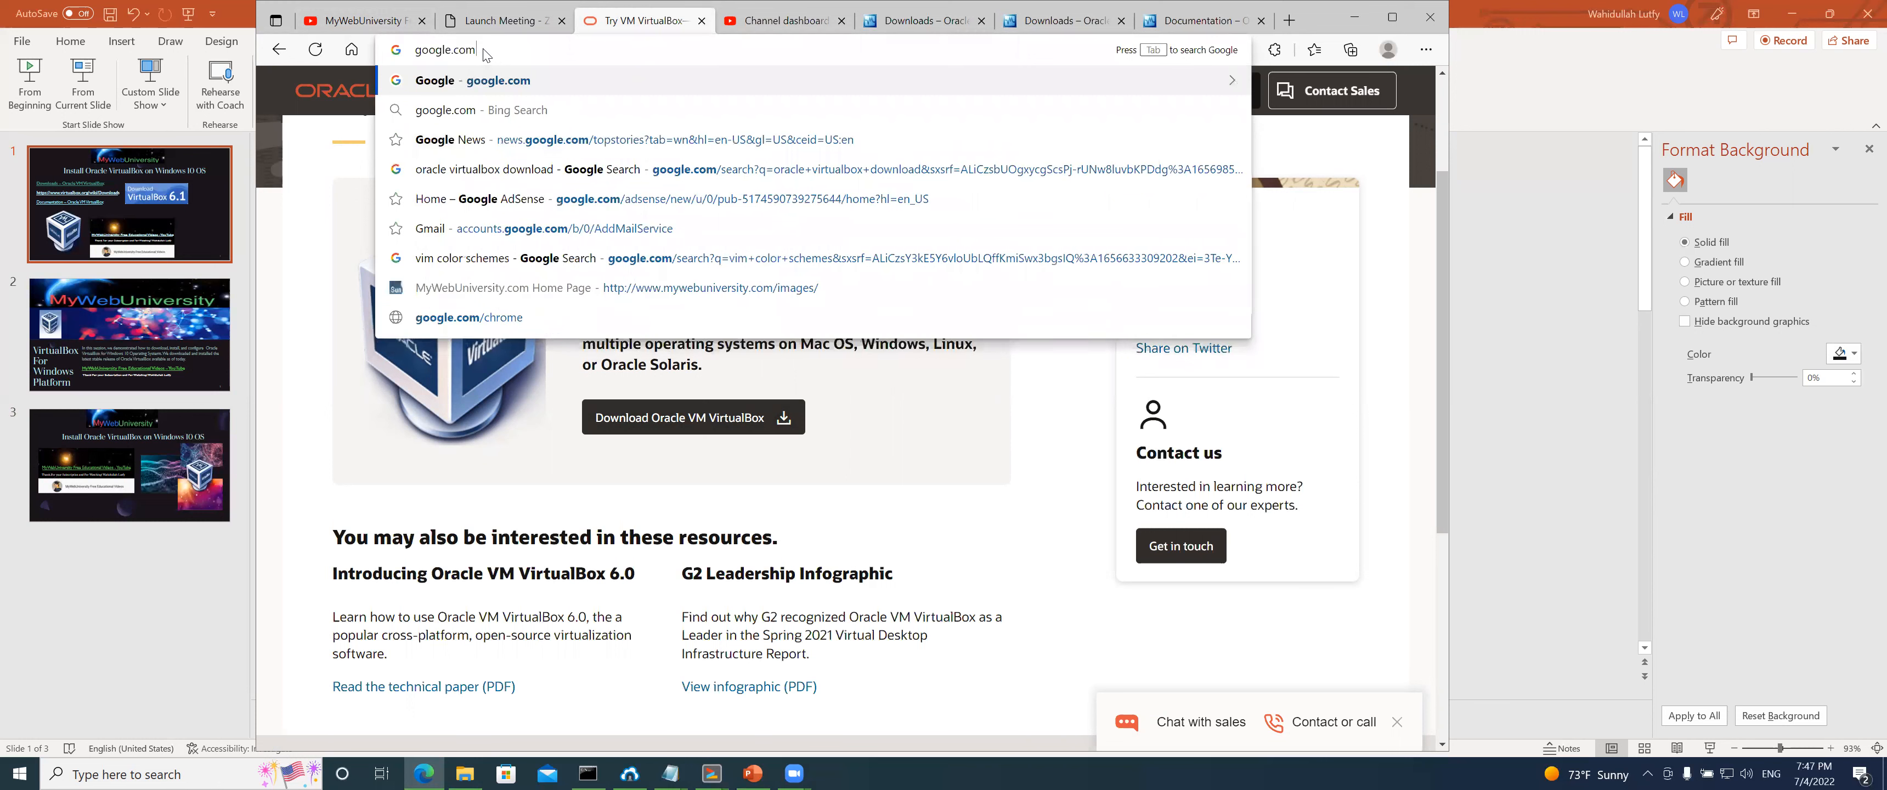
pyautogui.press('Return')
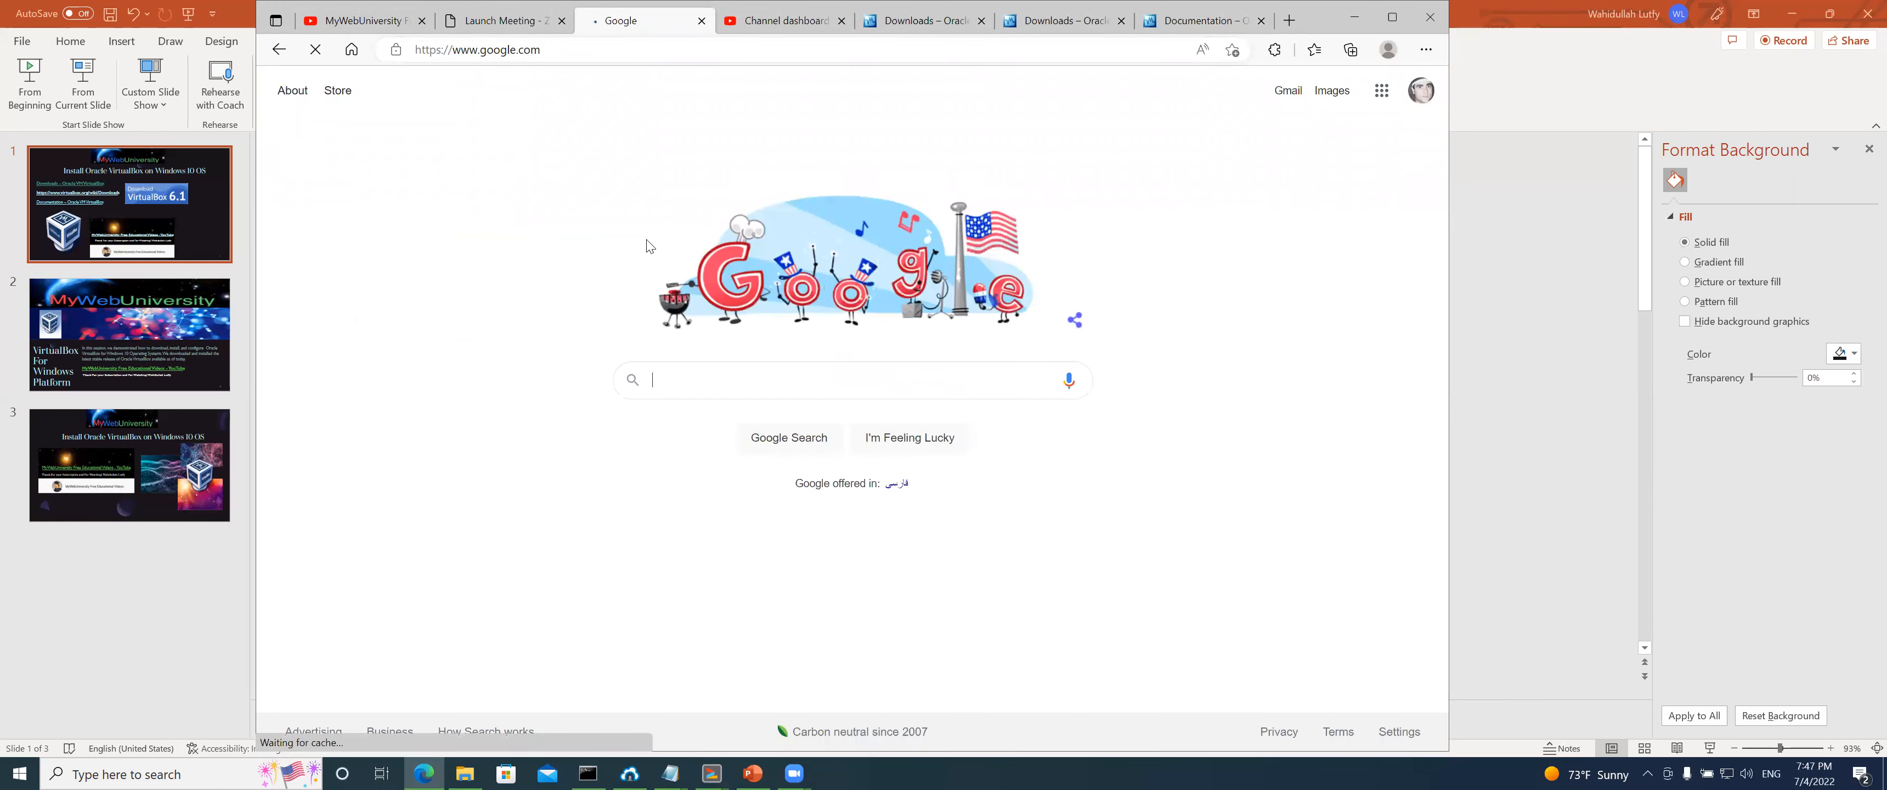
# Search Google for "VirtualBox Downloads" and look over the results for the official VirtualBox download page
pyautogui.click(678, 382)
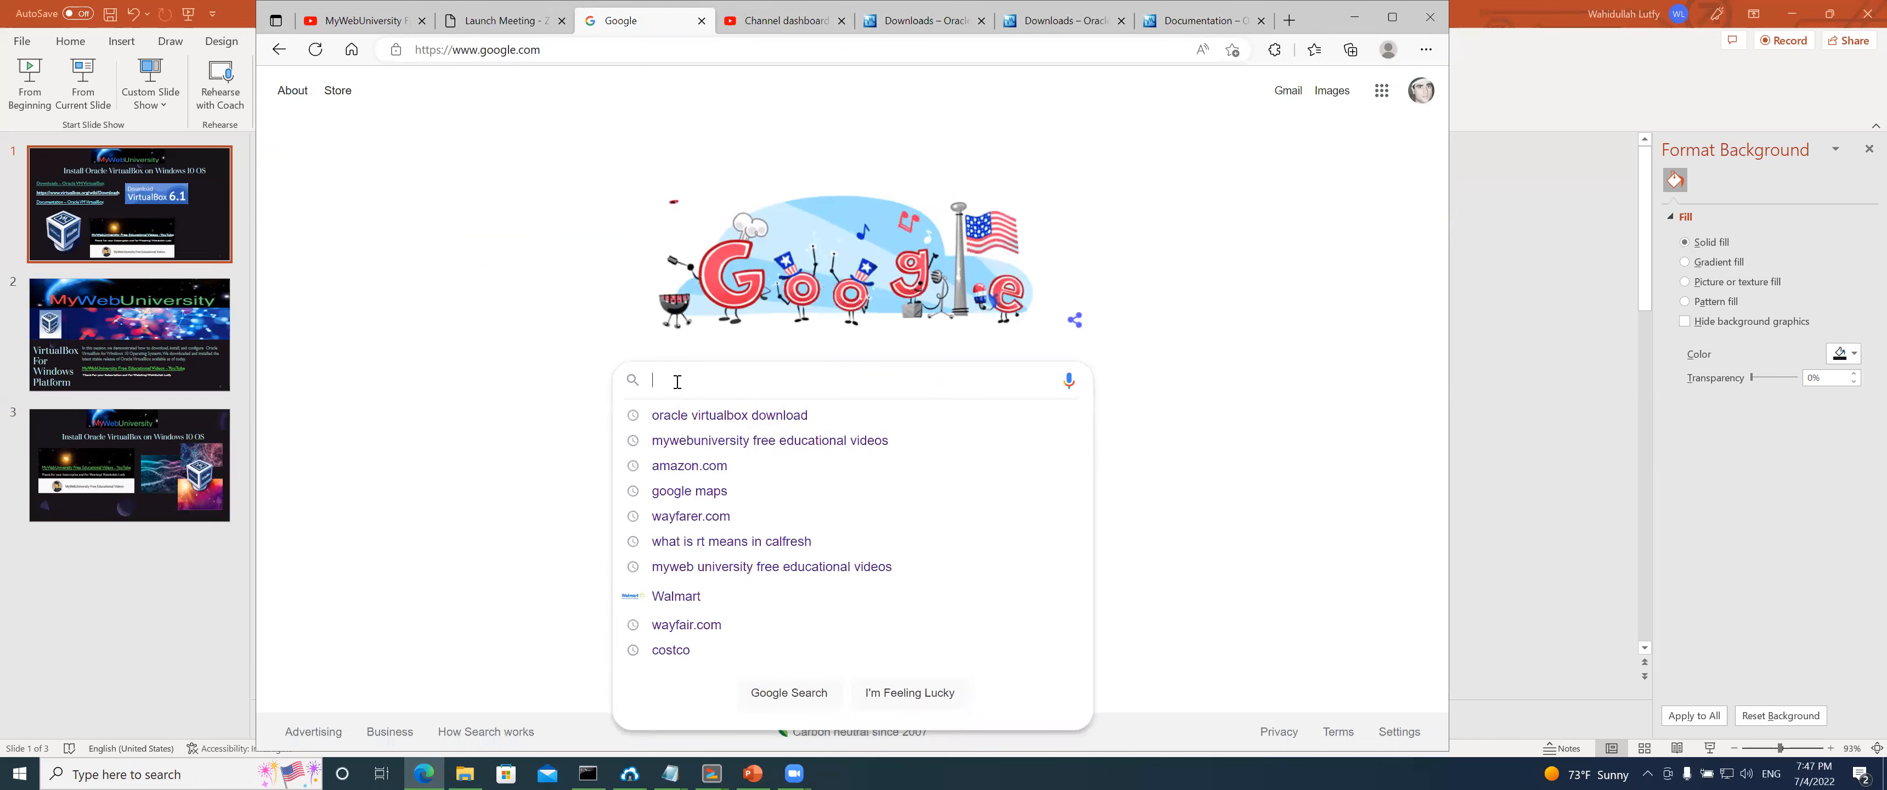
pyautogui.write('Virt')
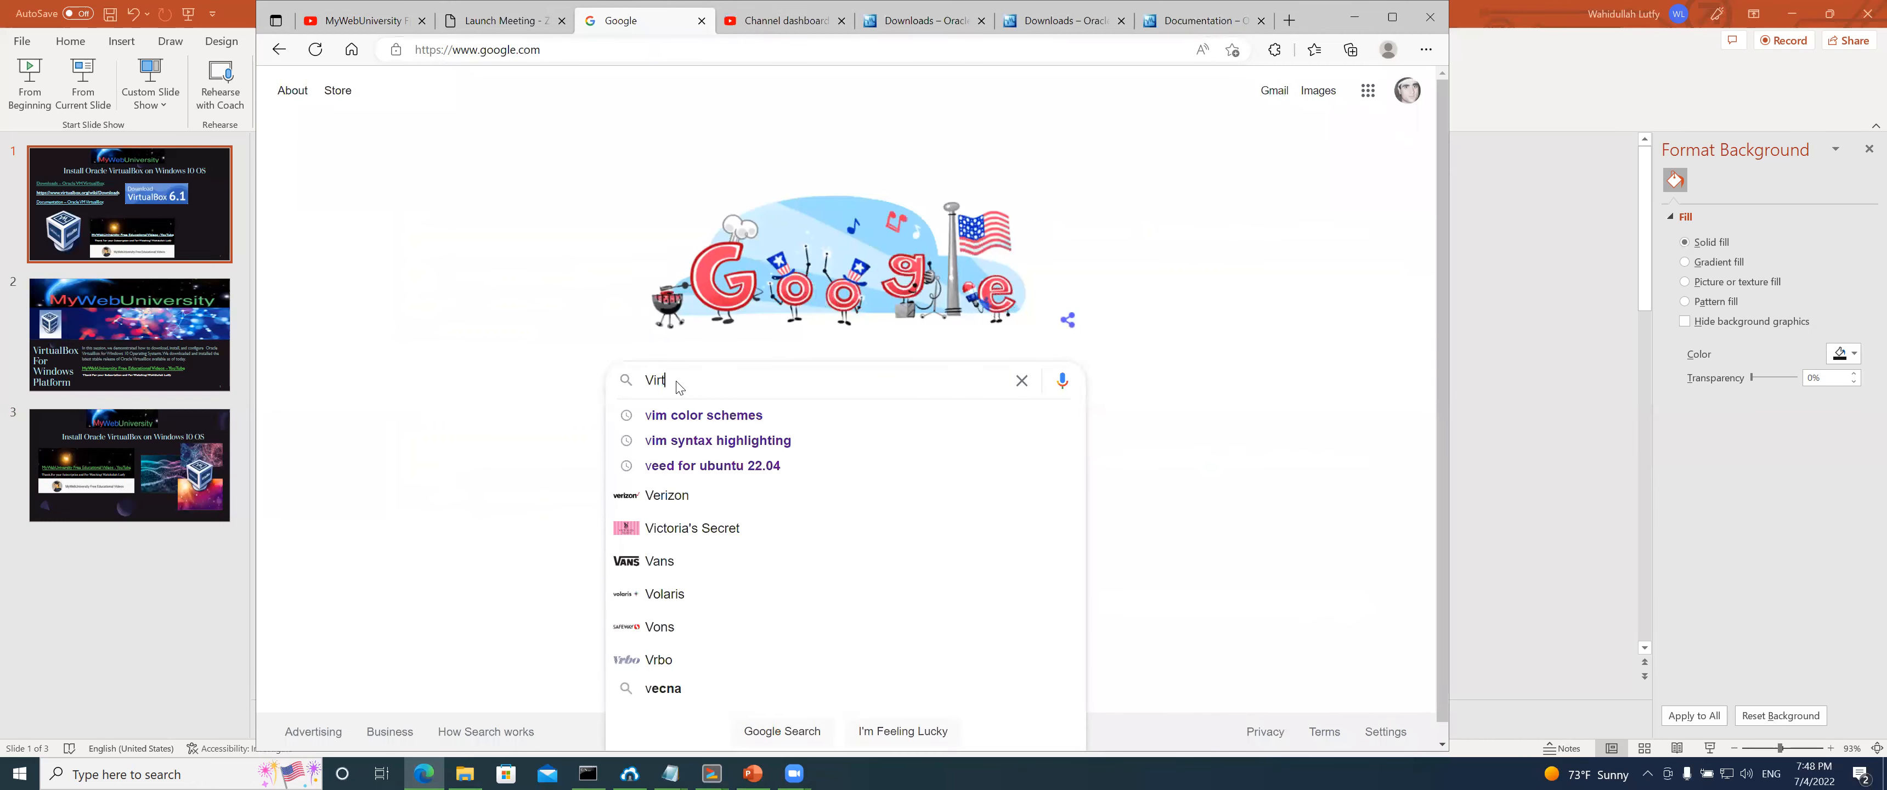
pyautogui.write('ualBox on')
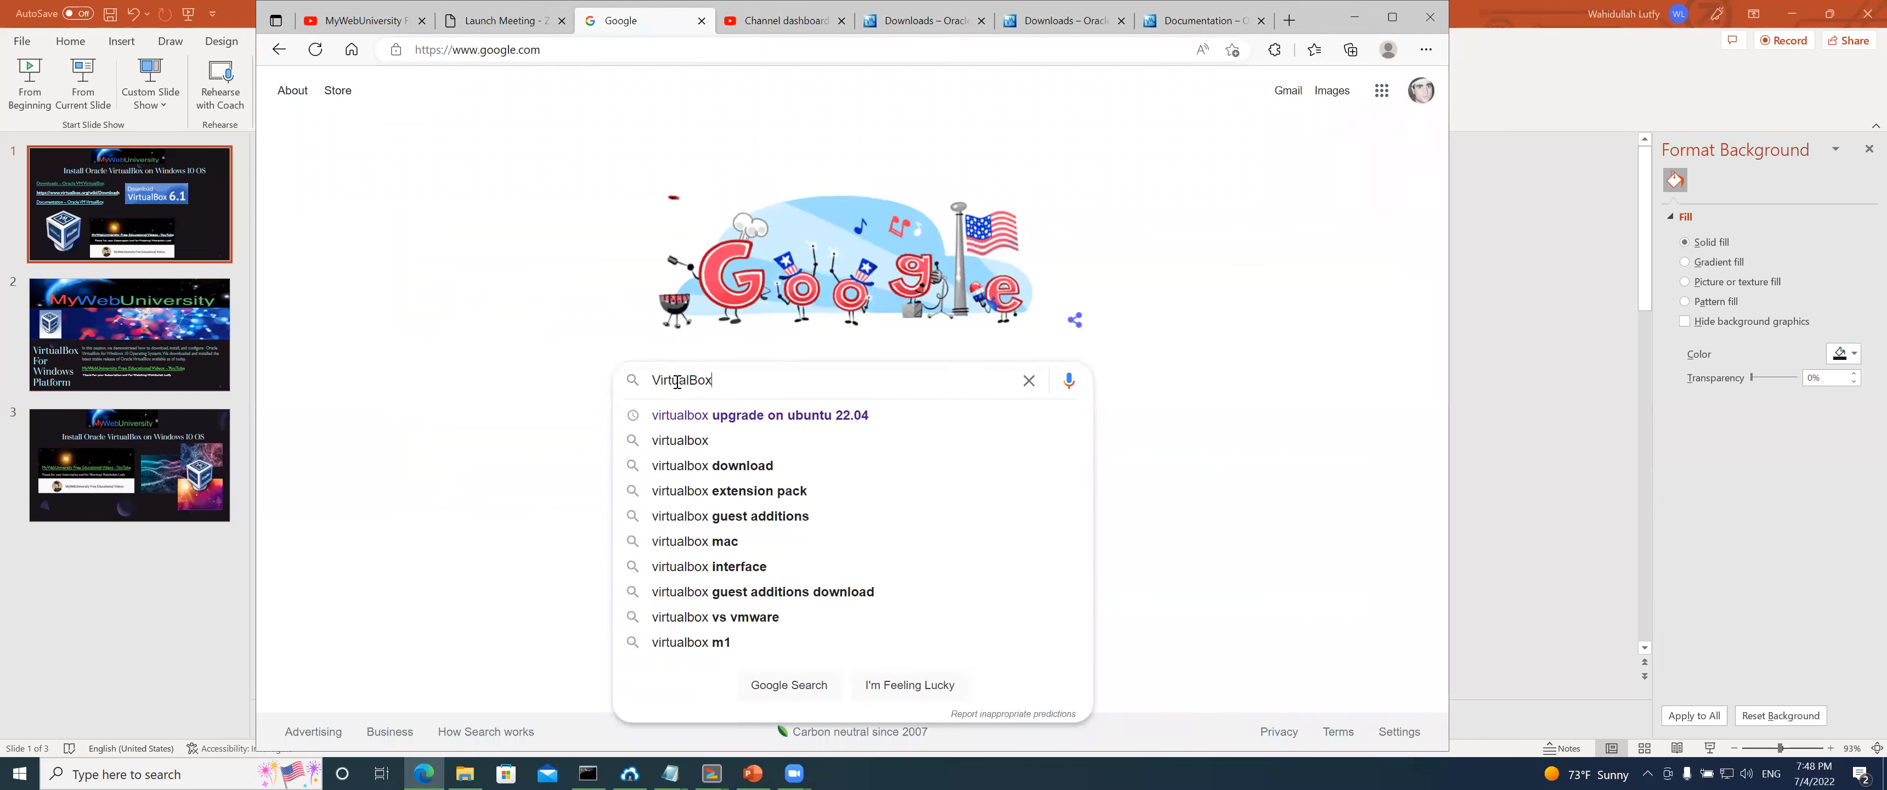
pyautogui.press('BackSpace')
pyautogui.press('BackSpace')
pyautogui.press('BackSpace')
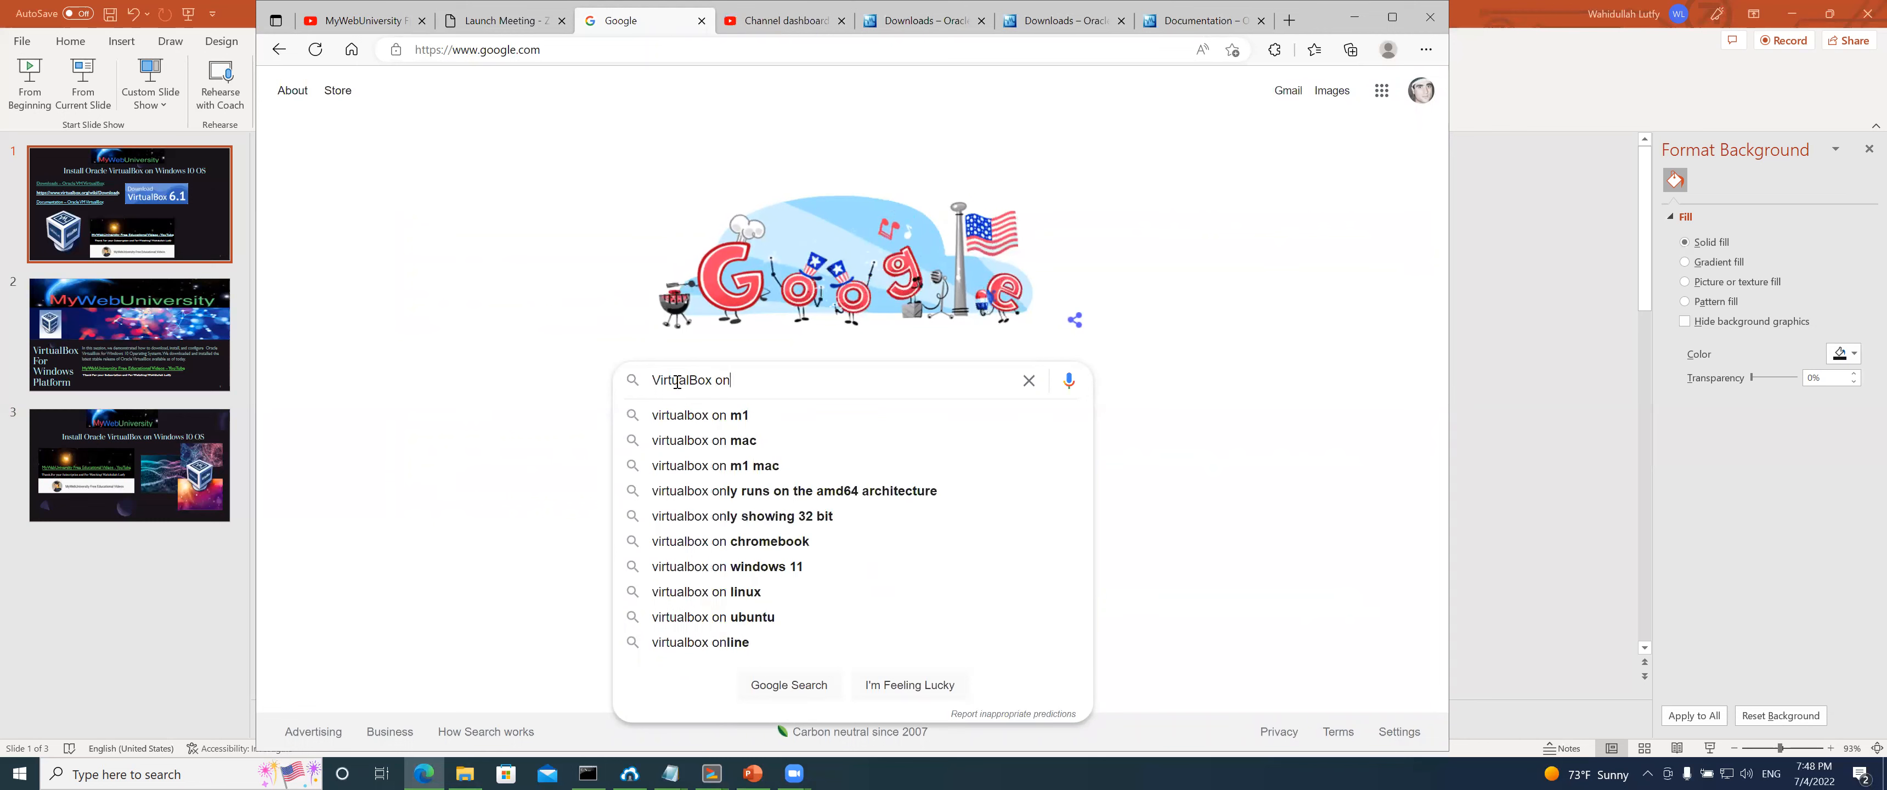
pyautogui.write('D')
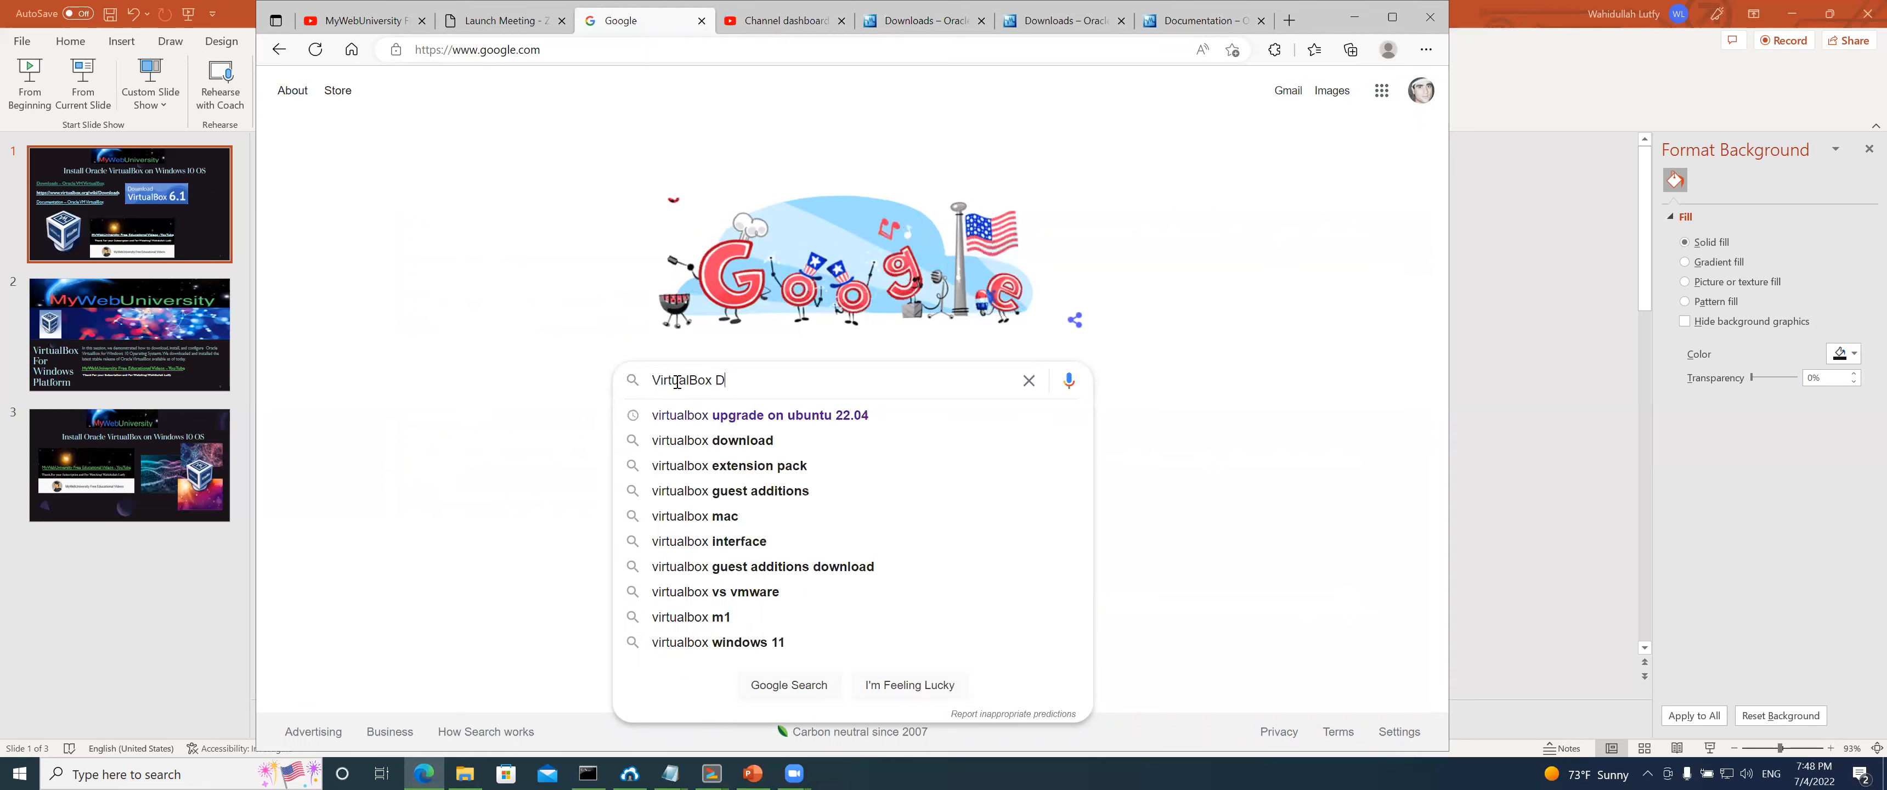
pyautogui.write('ownloads')
pyautogui.press('Return')
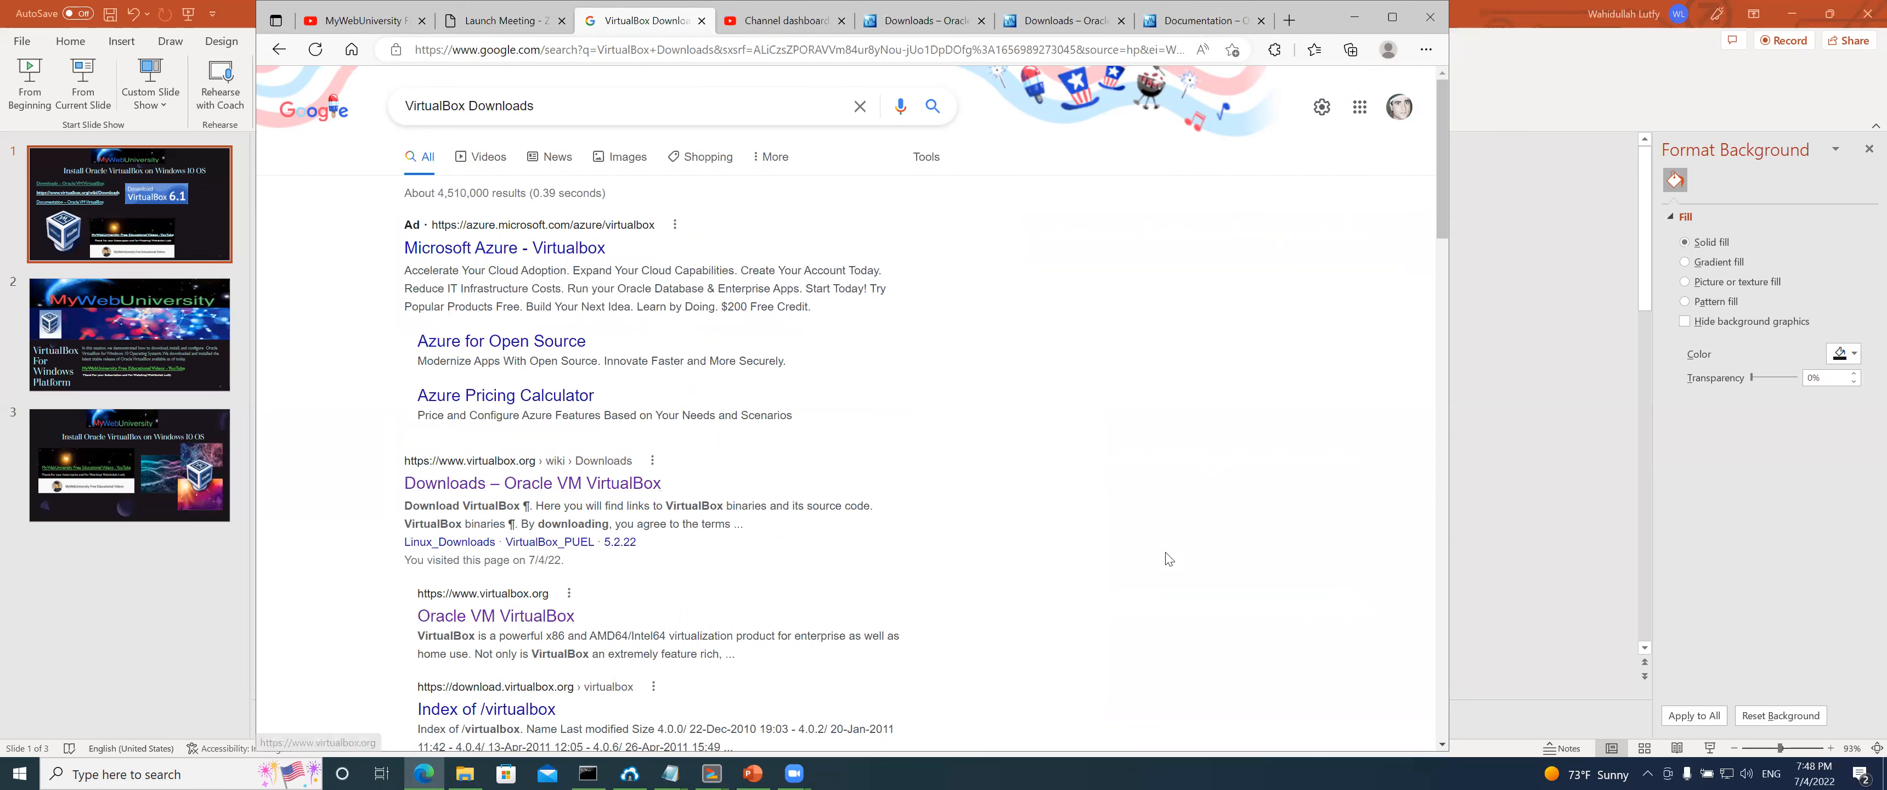
pyautogui.scroll(-3, 1449, 212)
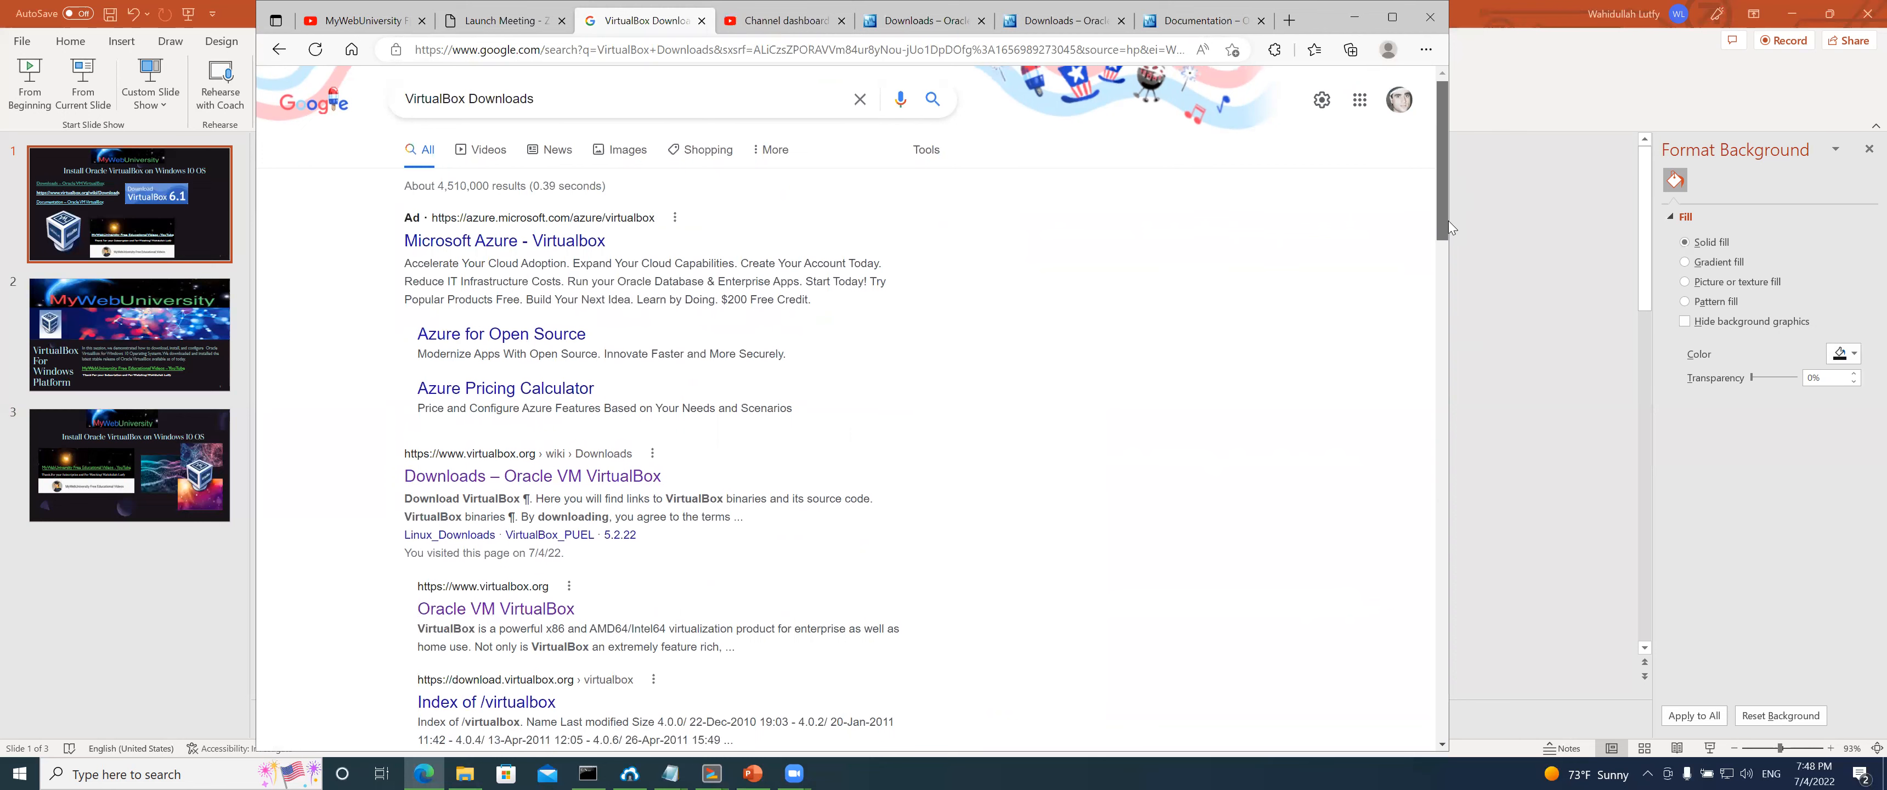
pyautogui.moveTo(1449, 252)
pyautogui.mouseDown()
pyautogui.moveTo(1452, 389)
pyautogui.moveTo(1442, 85)
pyautogui.mouseUp()
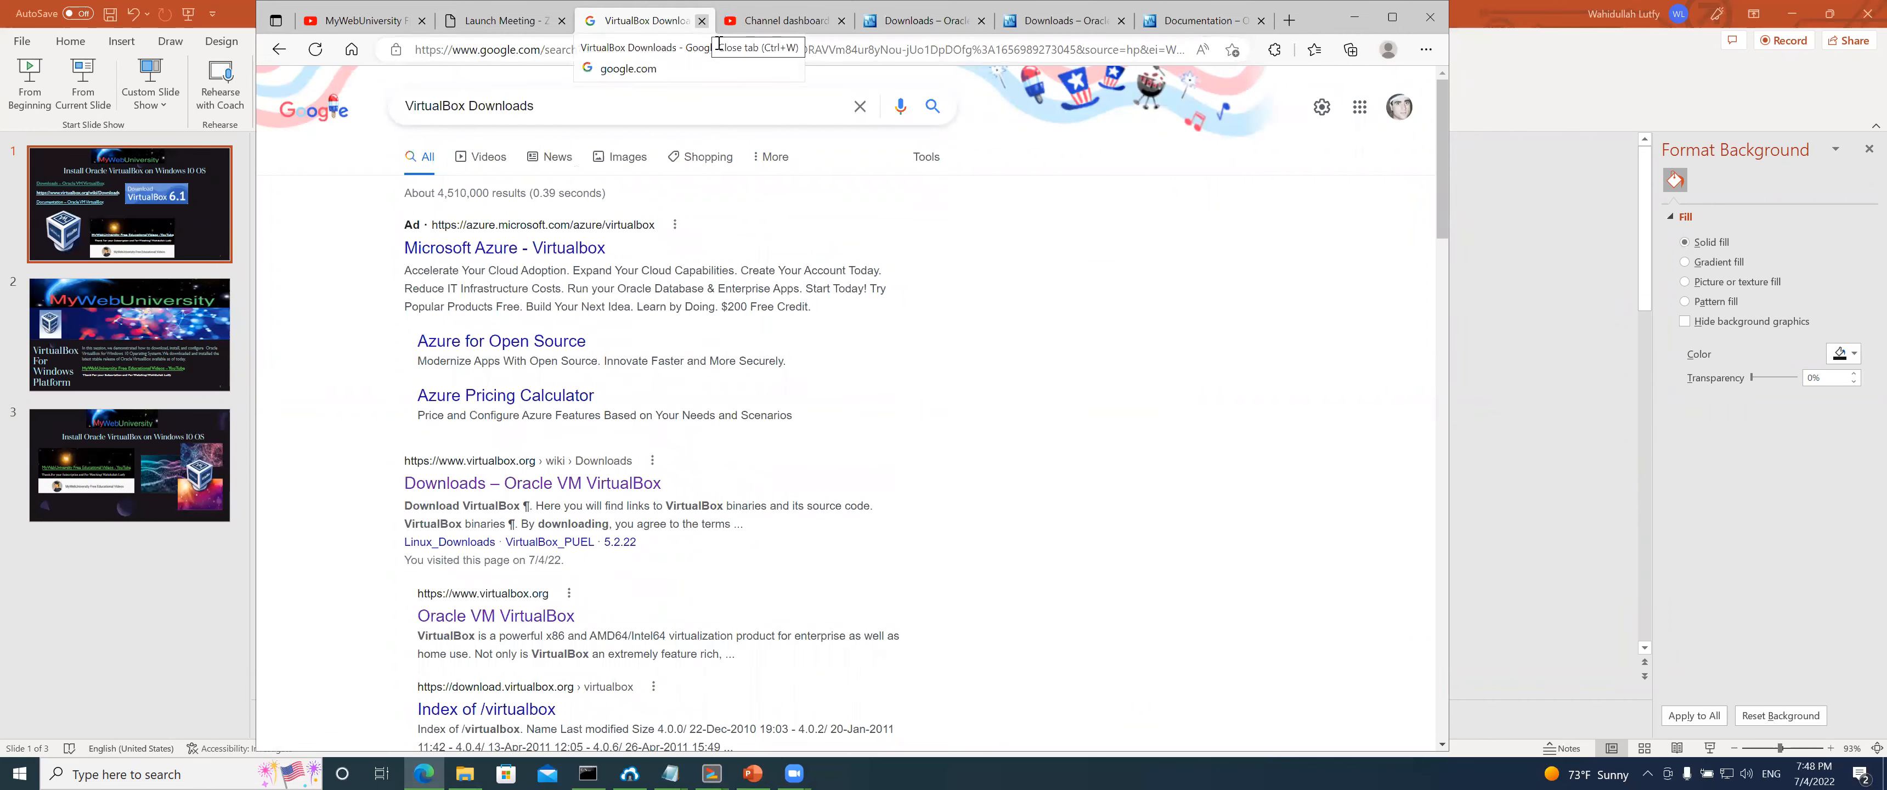
# Close the Google results tab and the two remaining VirtualBox Downloads tabs, keeping the Documentation tab open
pyautogui.click(702, 20)
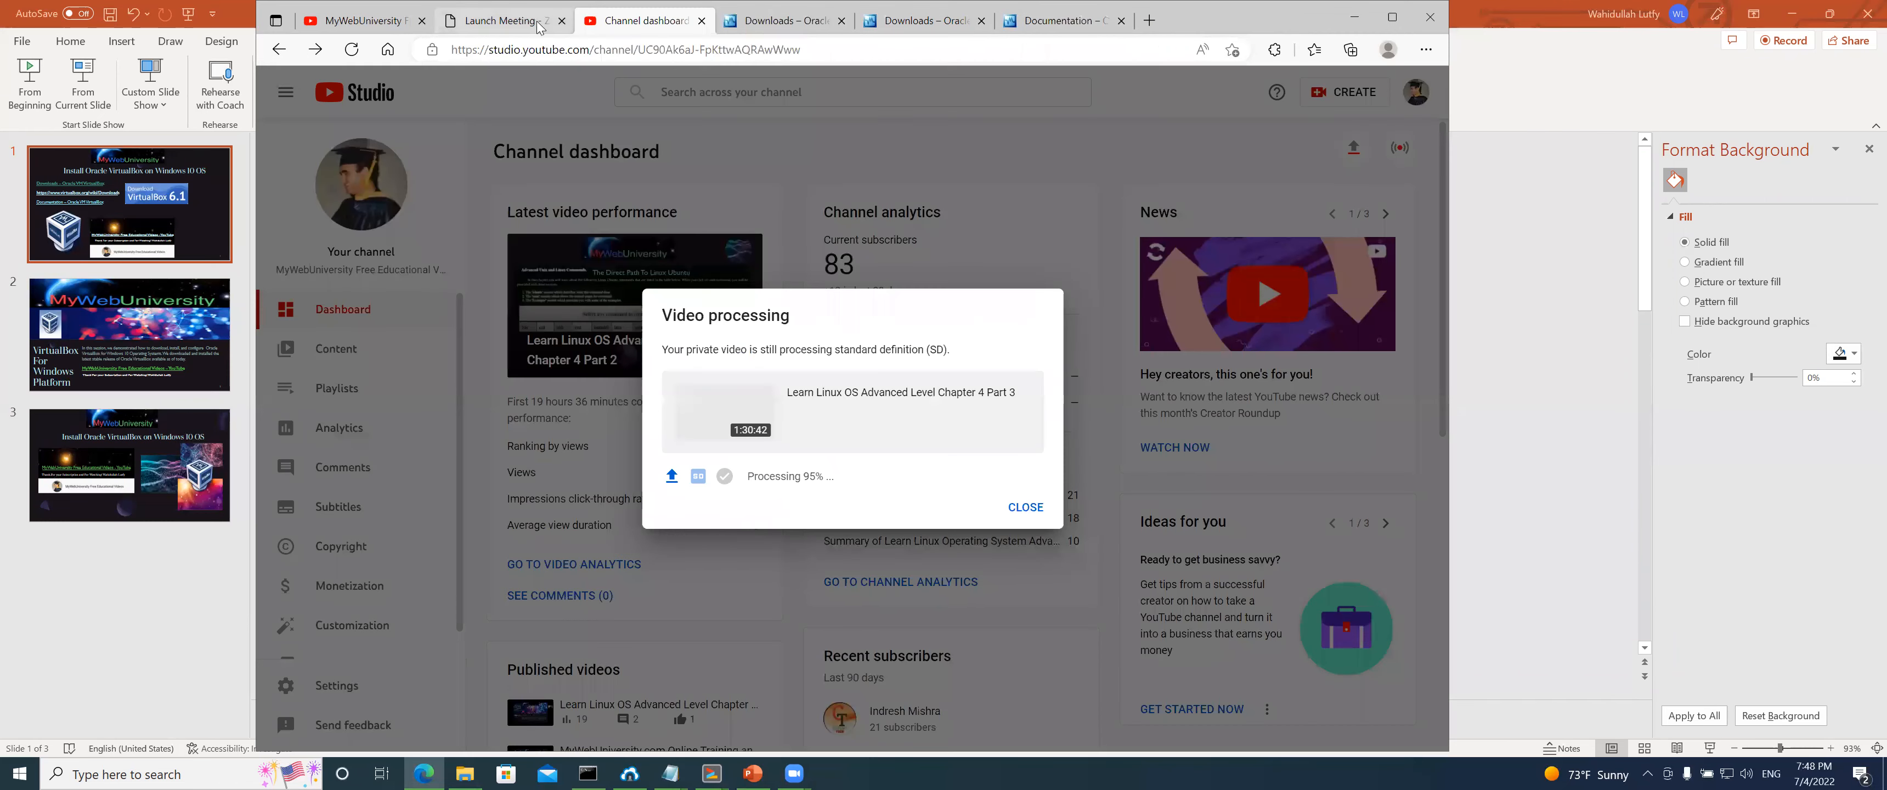
pyautogui.click(540, 23)
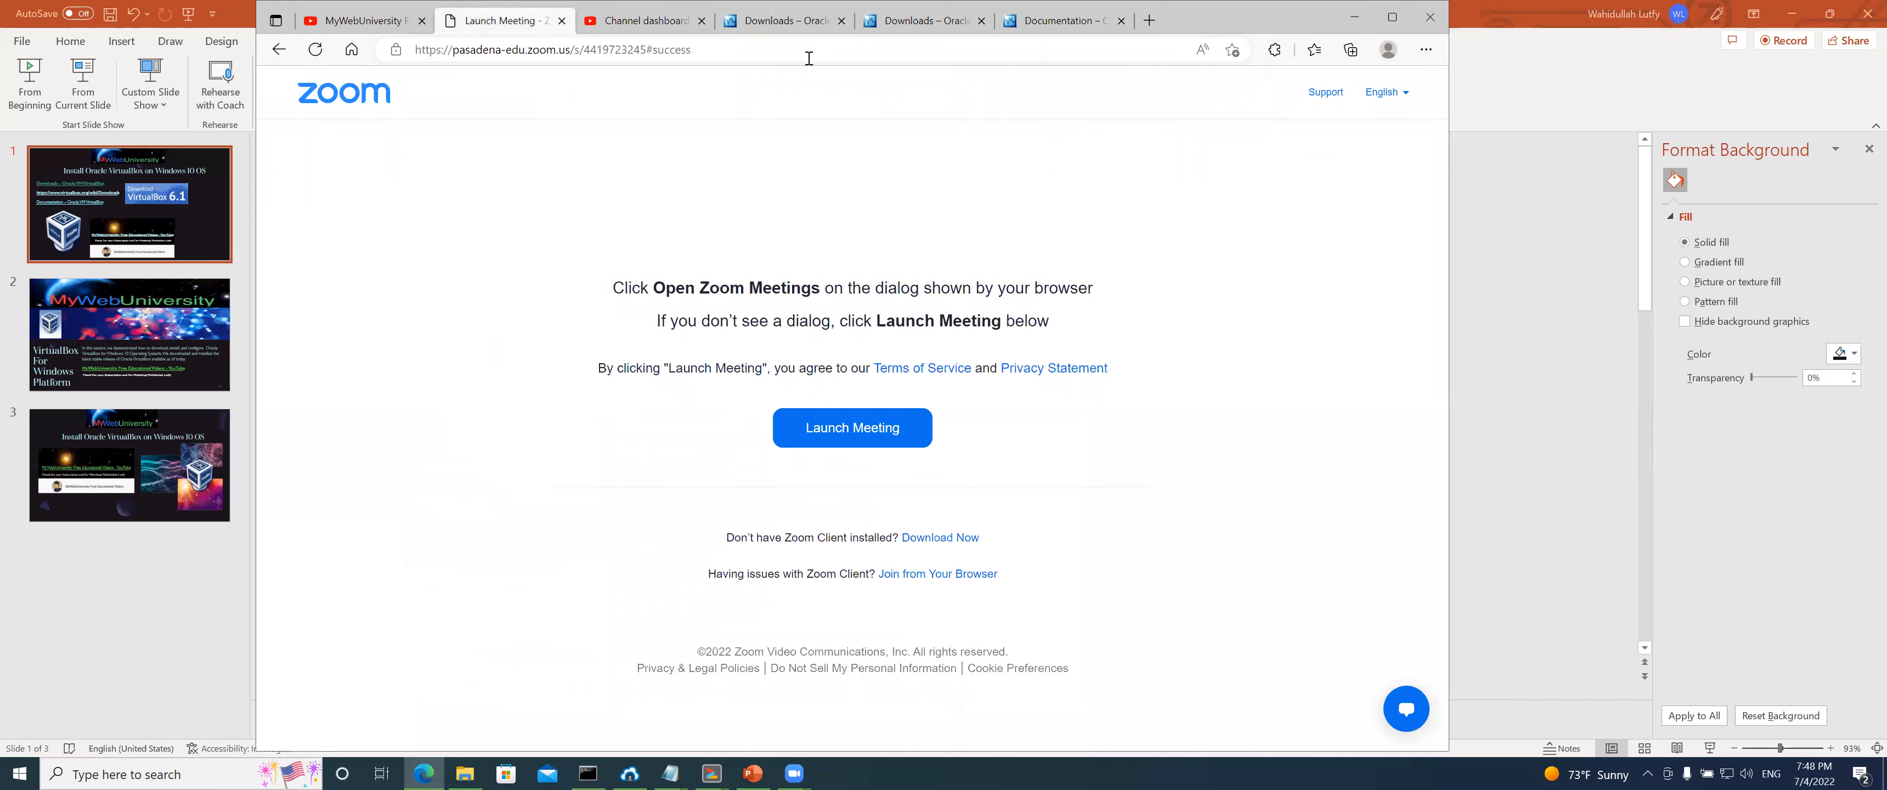
pyautogui.click(837, 28)
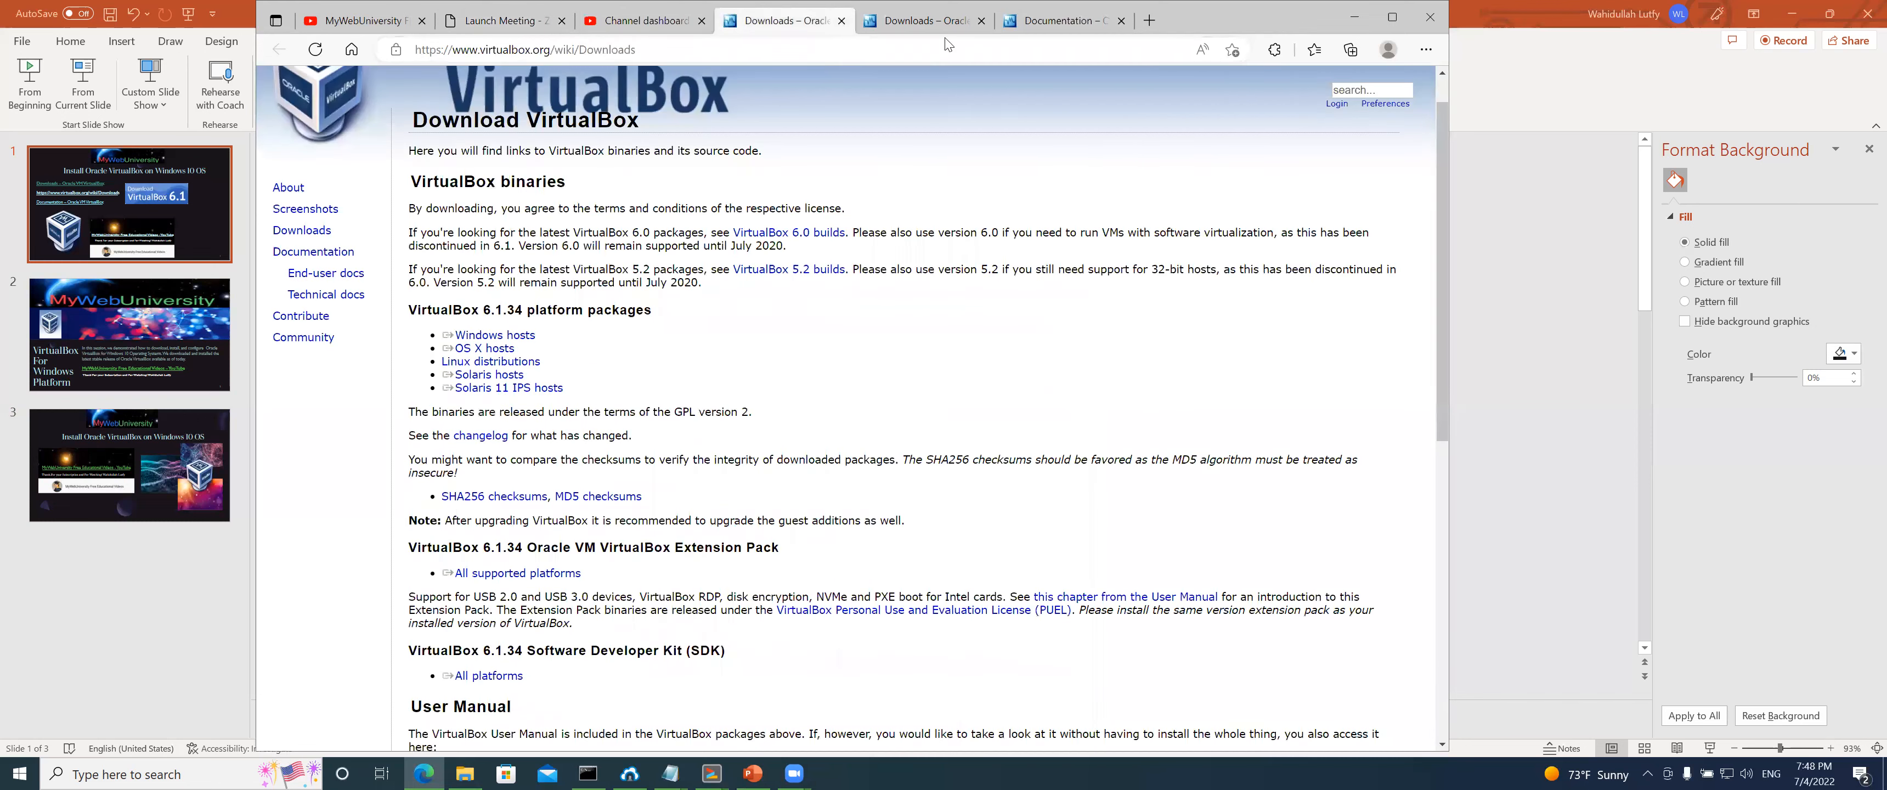
pyautogui.hotkey('ctrl', 'w')
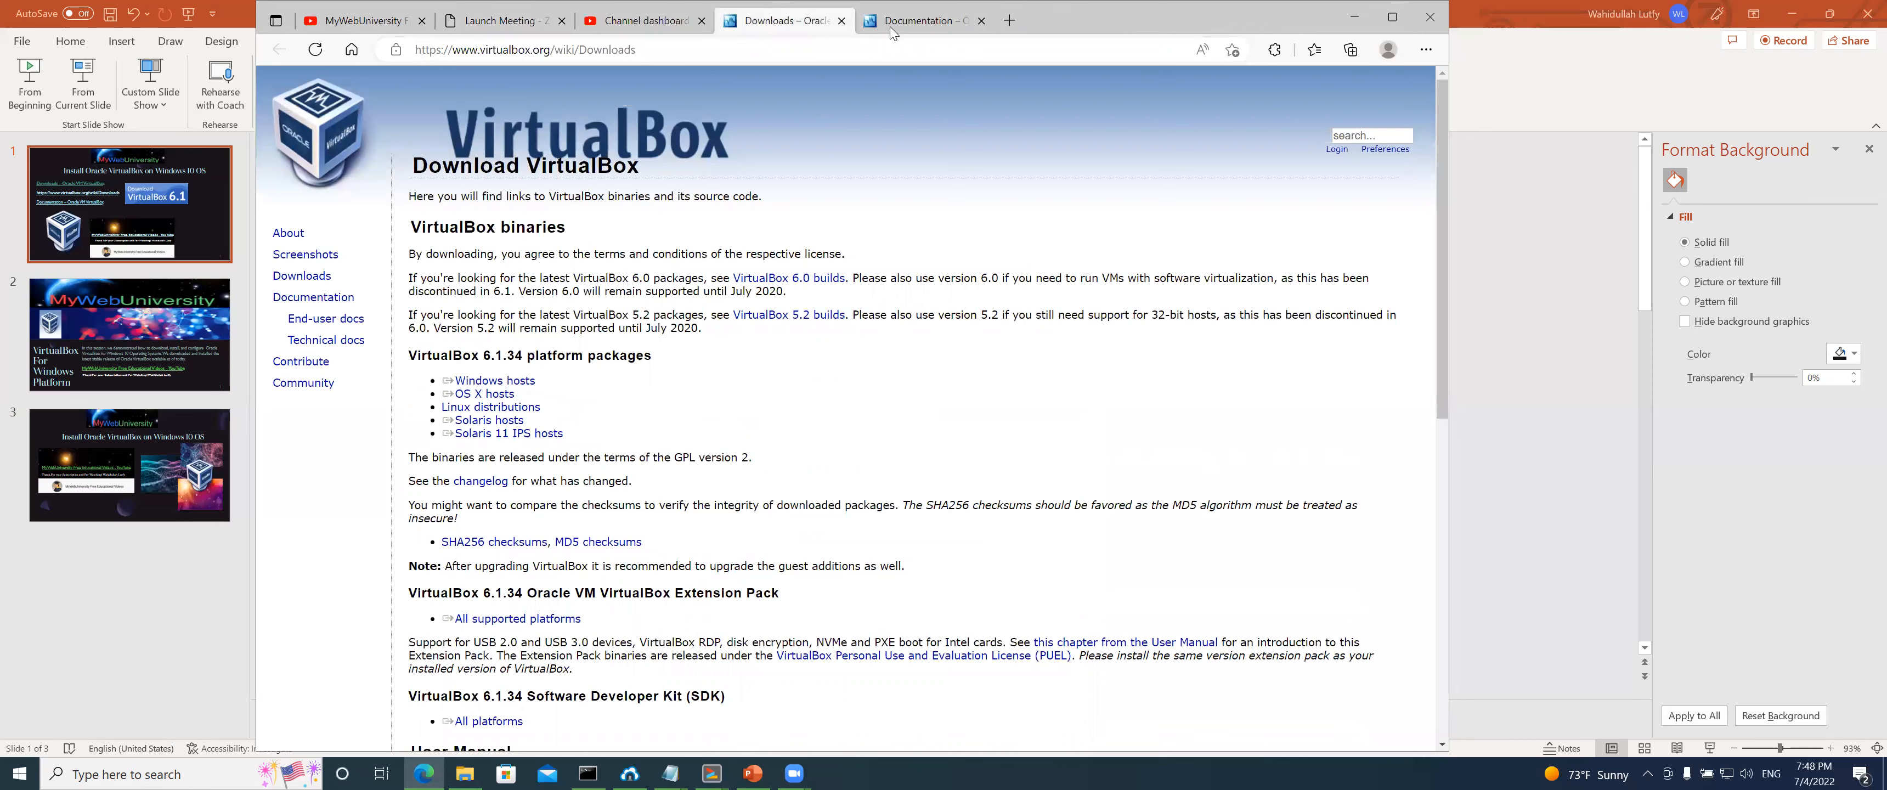
pyautogui.hotkey('ctrl', 'w')
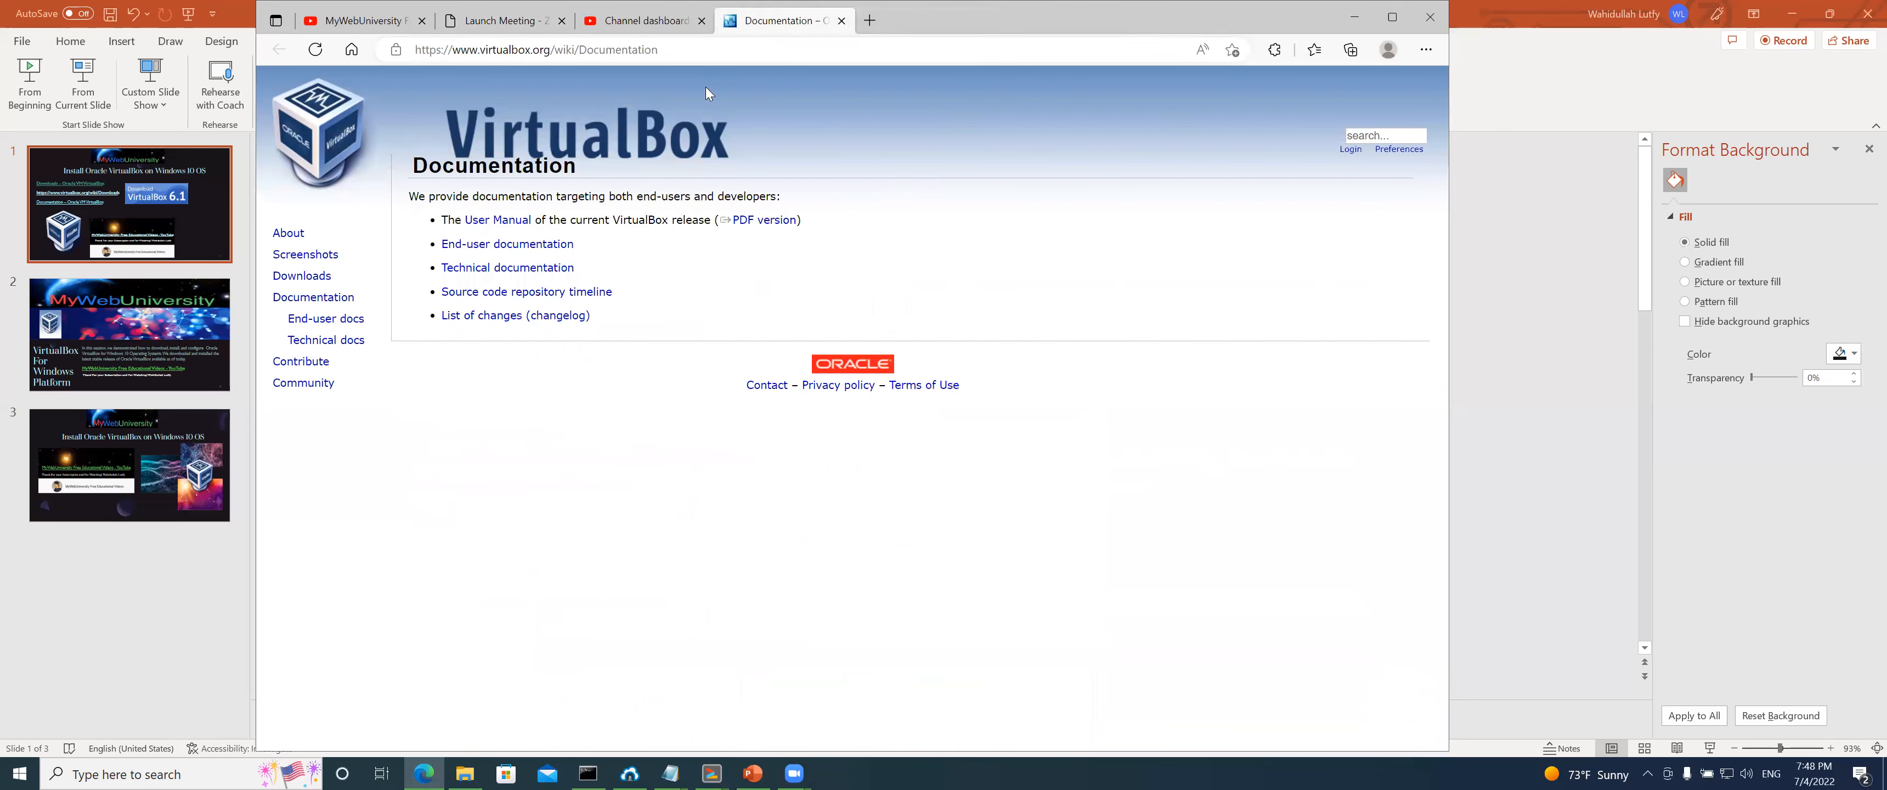
# Minimize the browser and PowerPoint windows to uncover the Downloads folder on the desktop
pyautogui.click(1354, 19)
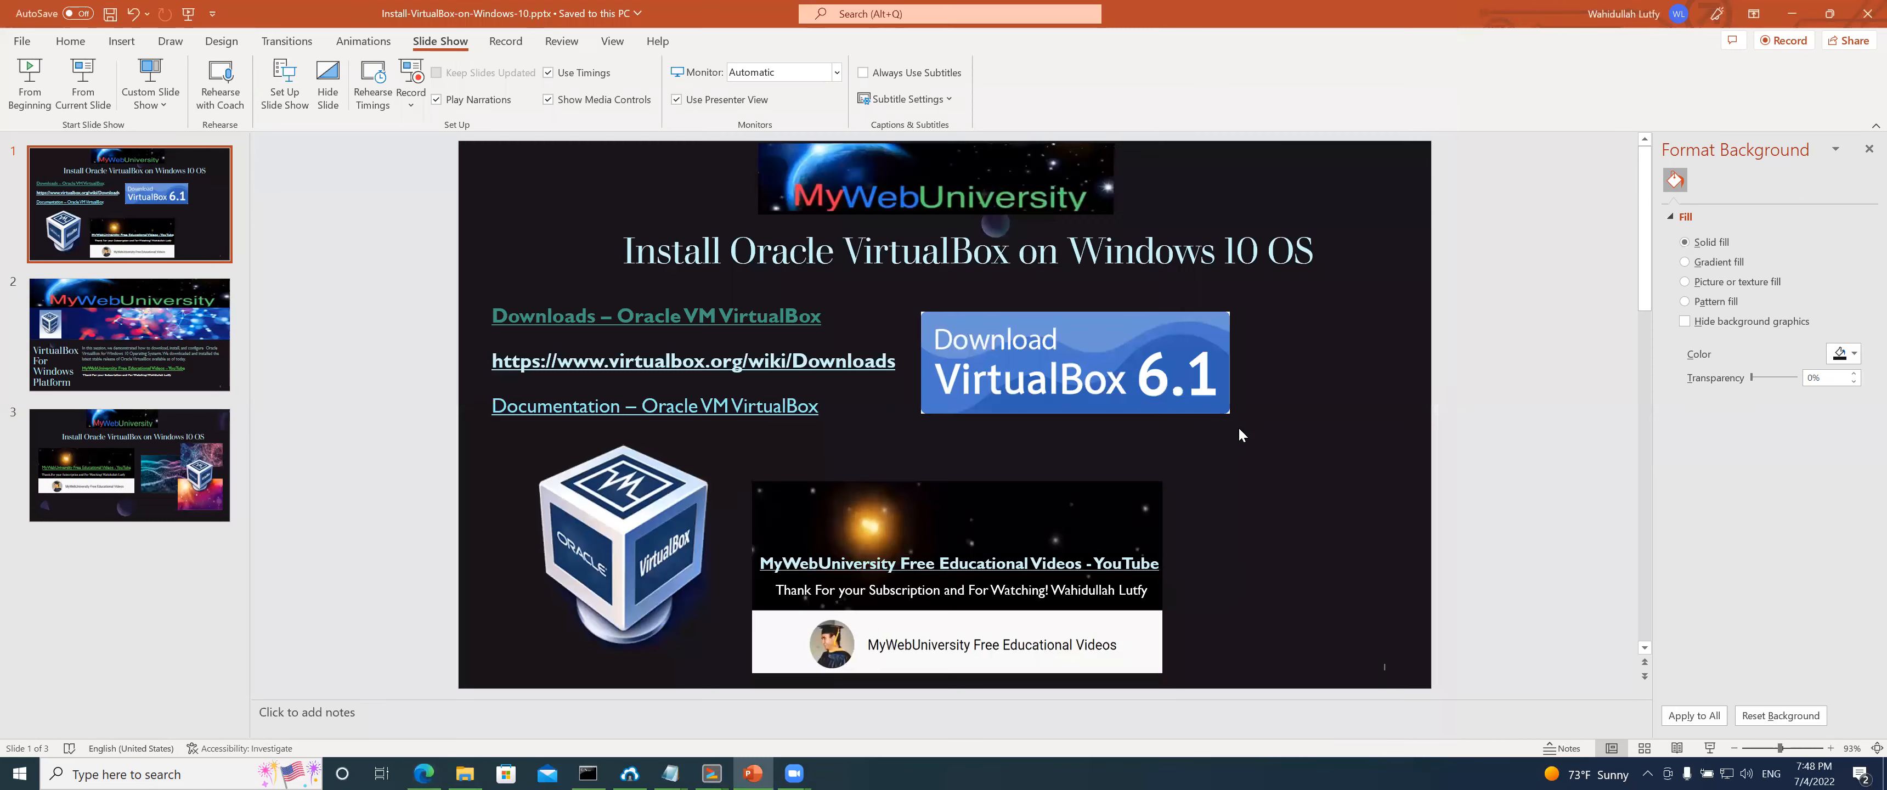
pyautogui.click(1793, 13)
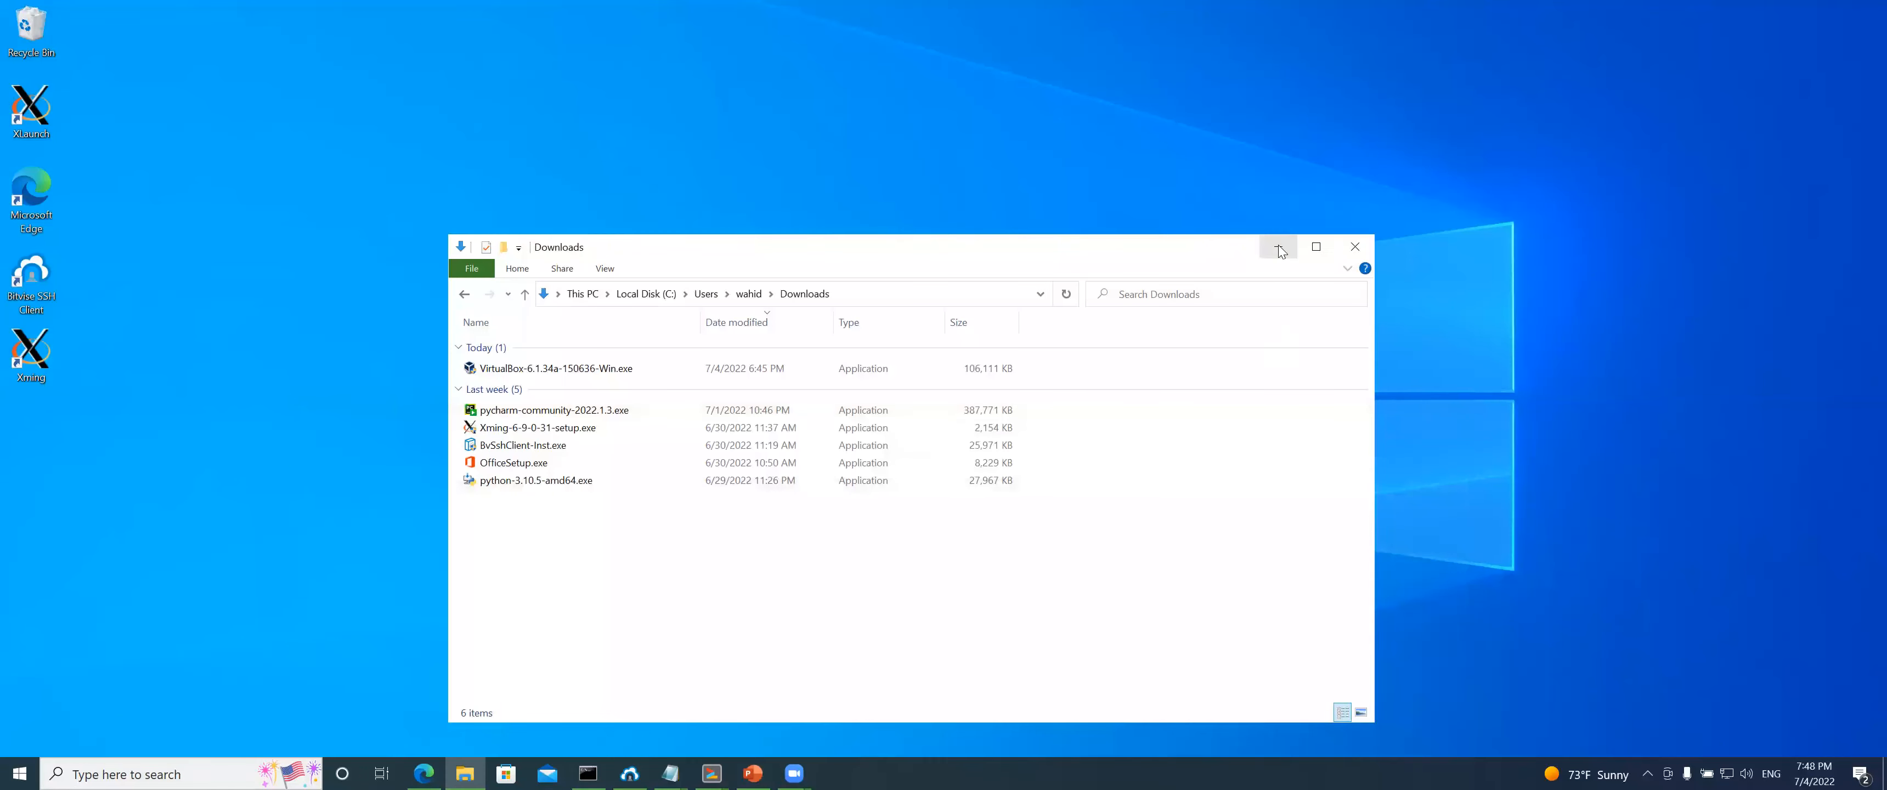
# Launch the VirtualBox-6.1.34a-150636-Win.exe installer and minimize the Downloads folder
pyautogui.doubleClick(559, 369)
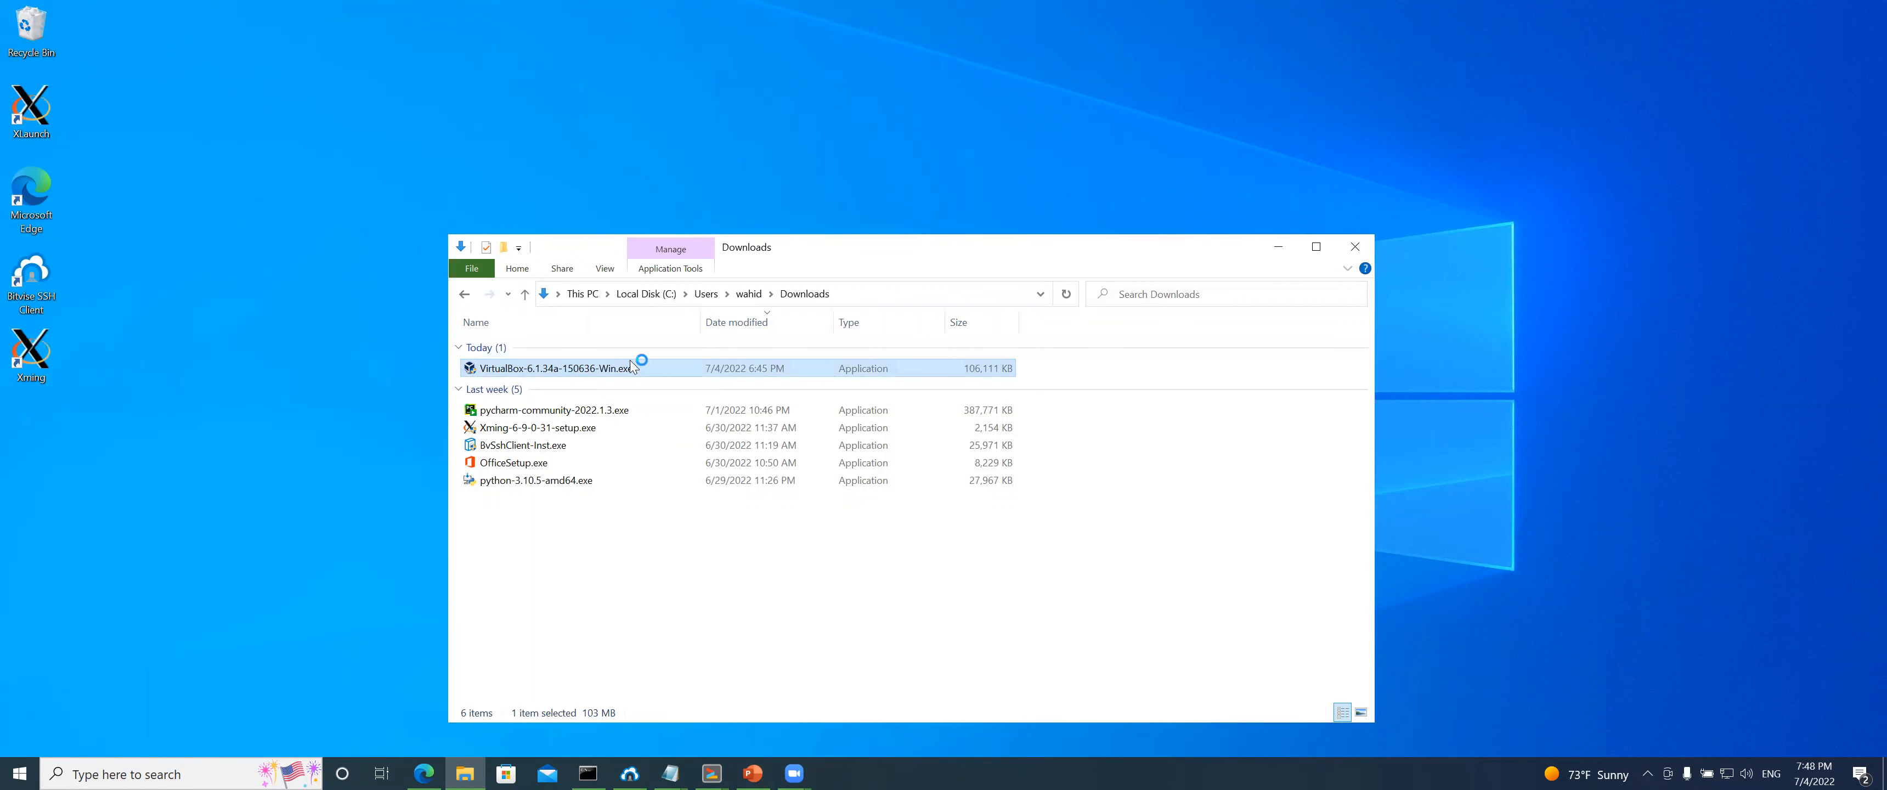
pyautogui.click(1278, 246)
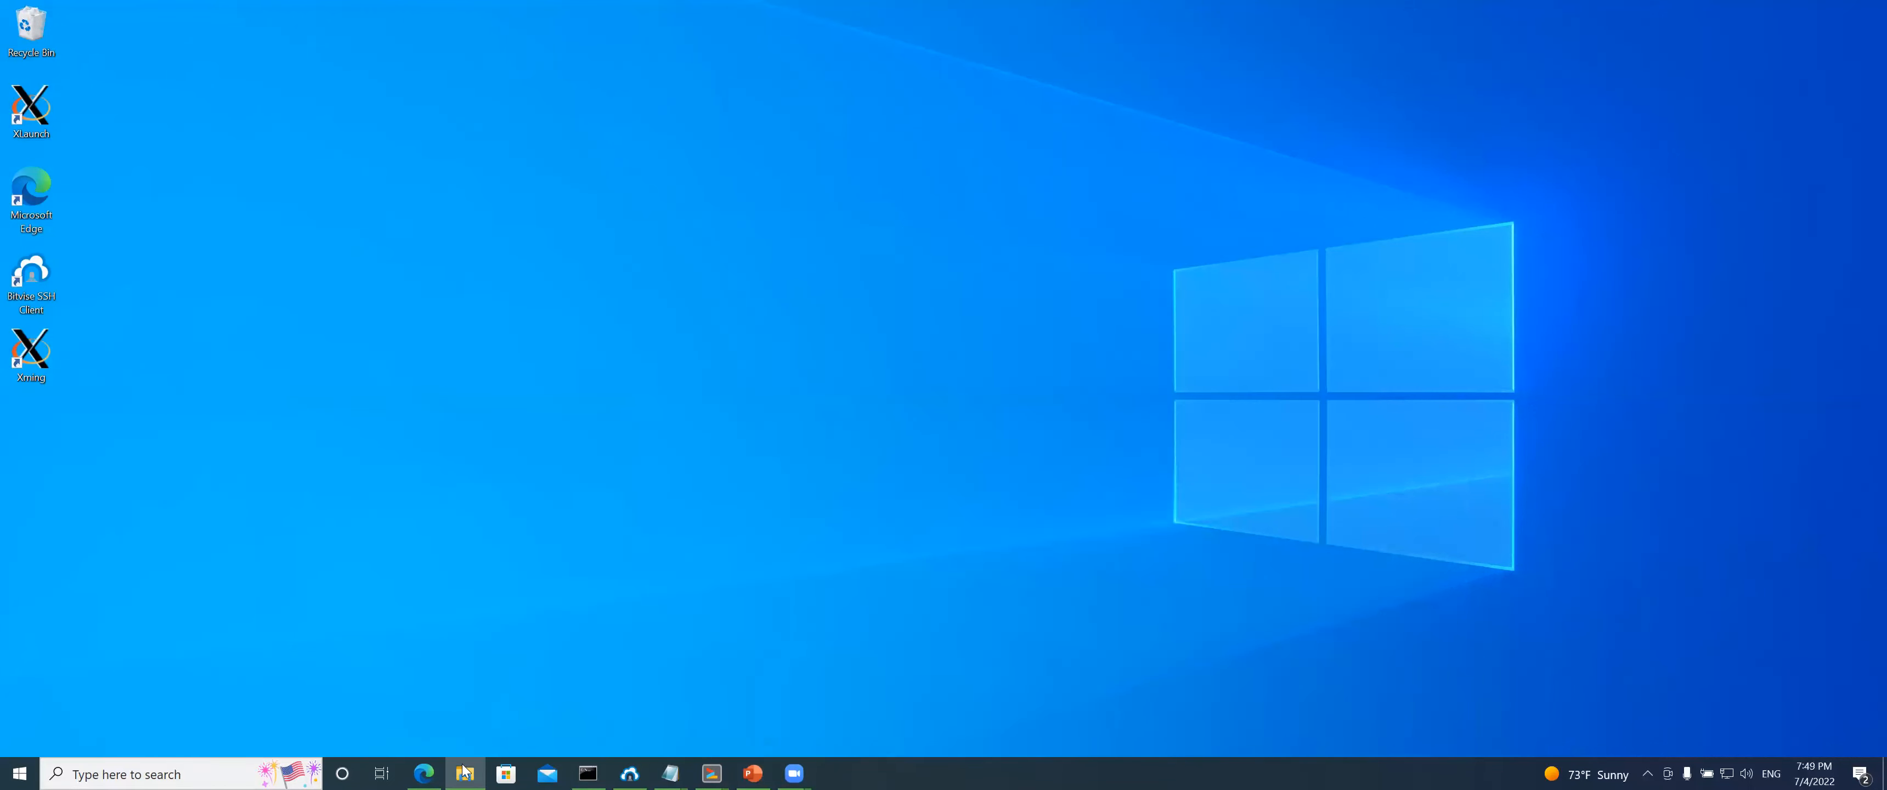
# Clear the Command Prompt and display the computer's system information page by page with systeminfo | more
pyautogui.click(592, 769)
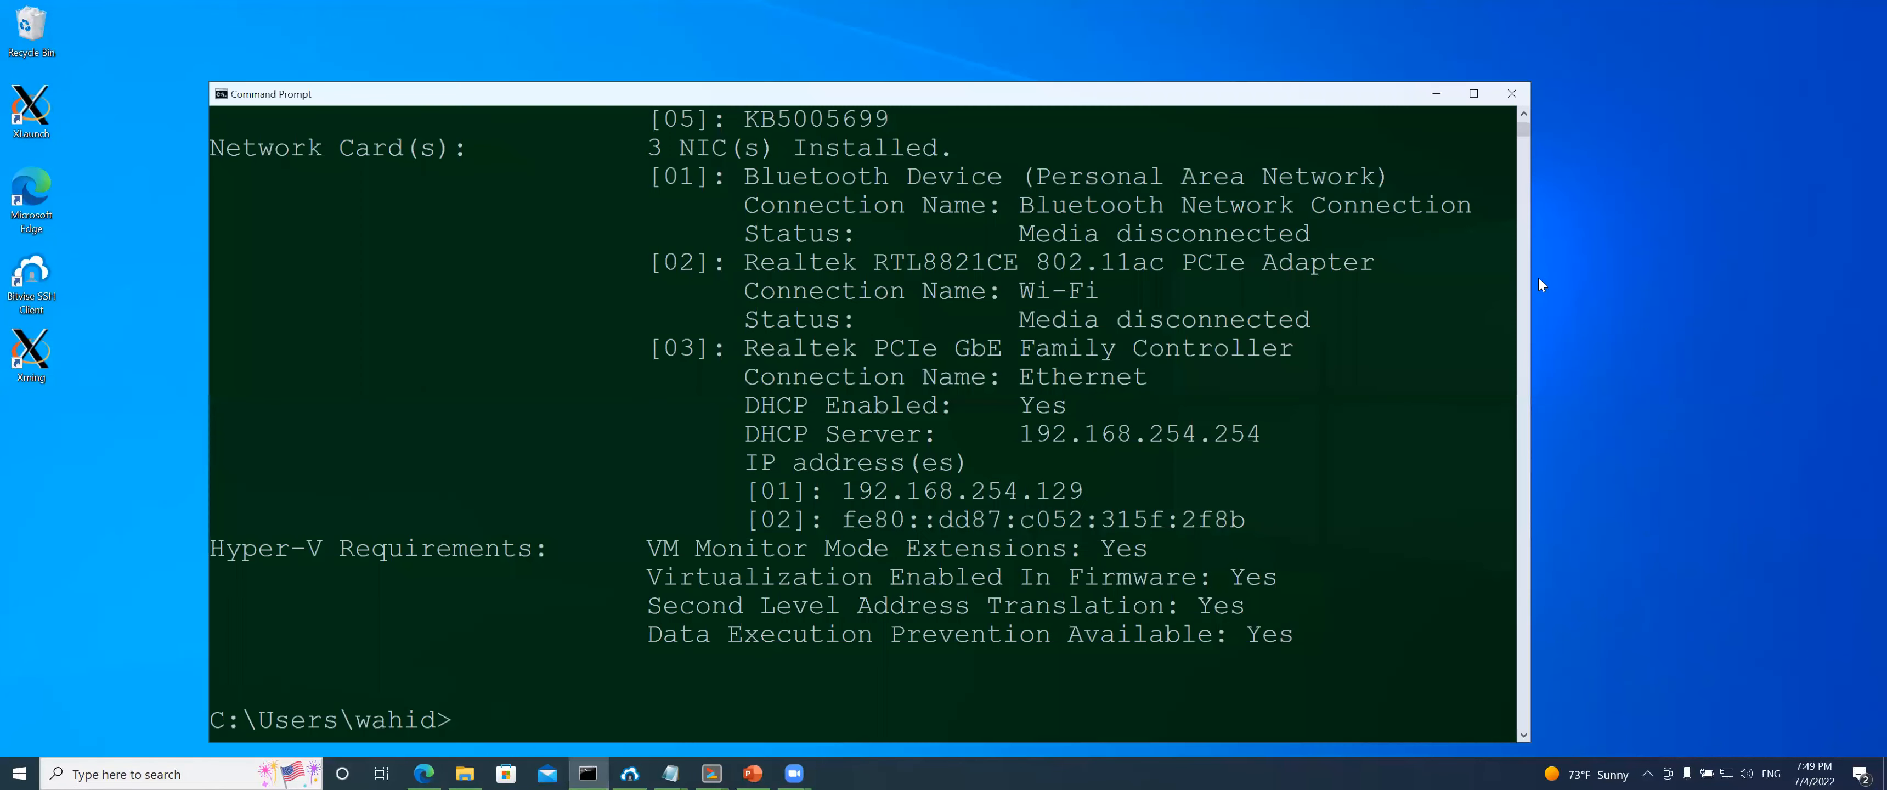
pyautogui.write('clea')
pyautogui.write('r')
pyautogui.press('Return')
pyautogui.write('systeminfo')
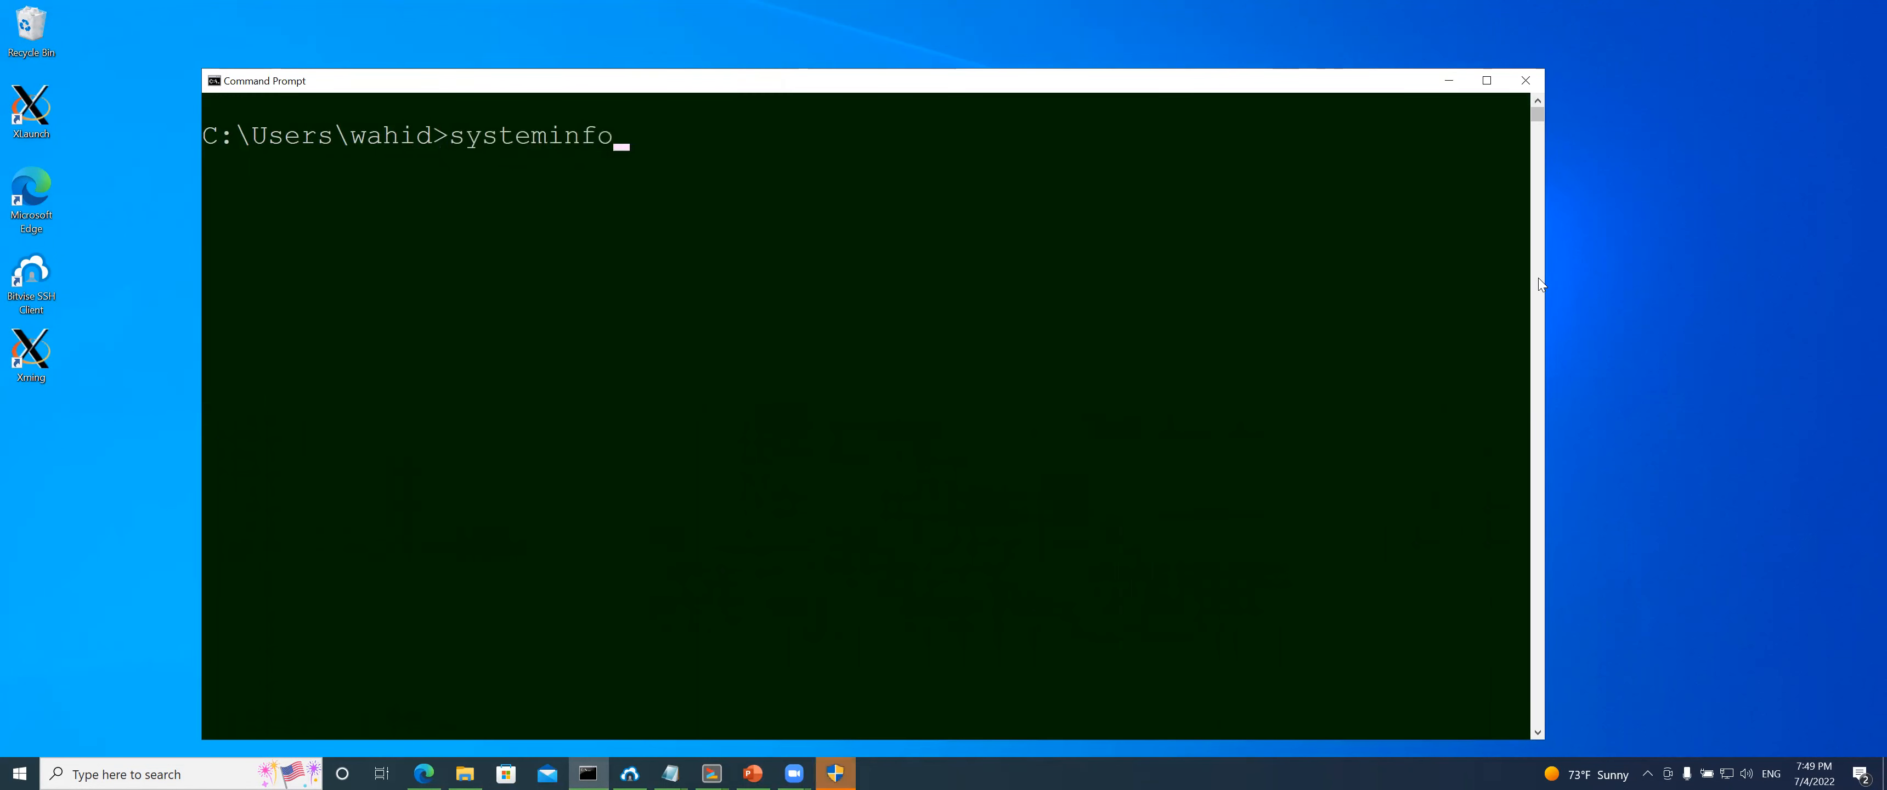
pyautogui.write(' | more')
pyautogui.press('Return')
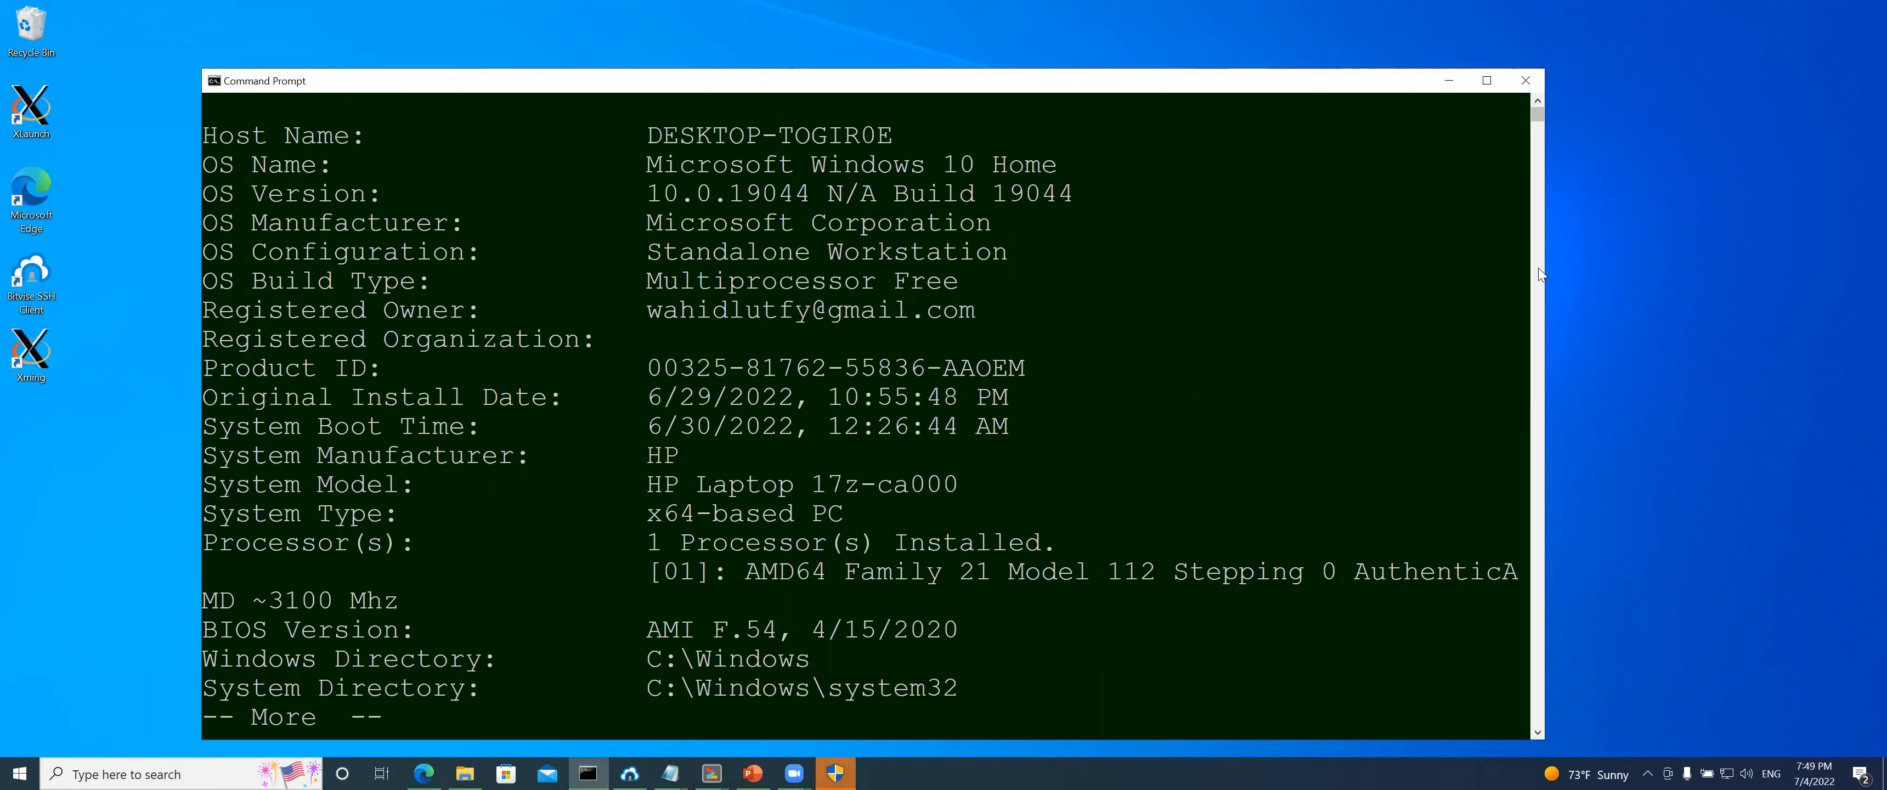
# Highlight the OS name, system model, system type, processor and clock speed in the system information
pyautogui.moveTo(647, 161); pyautogui.dragTo(1099, 161)
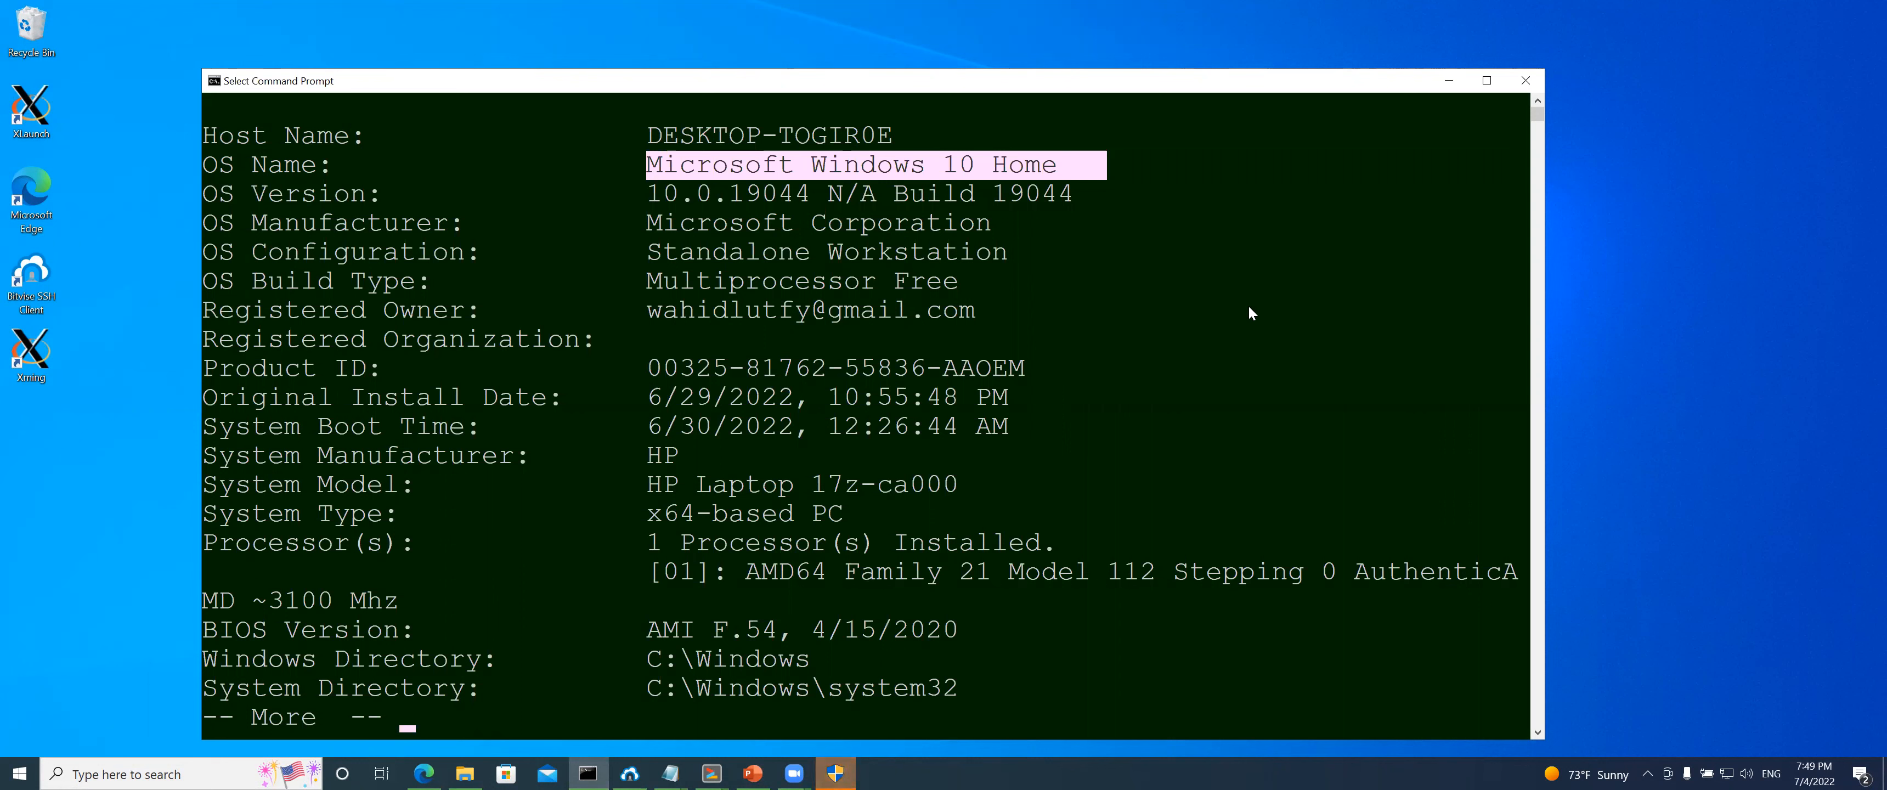
pyautogui.click(1098, 458)
pyautogui.moveTo(967, 484); pyautogui.dragTo(965, 484)
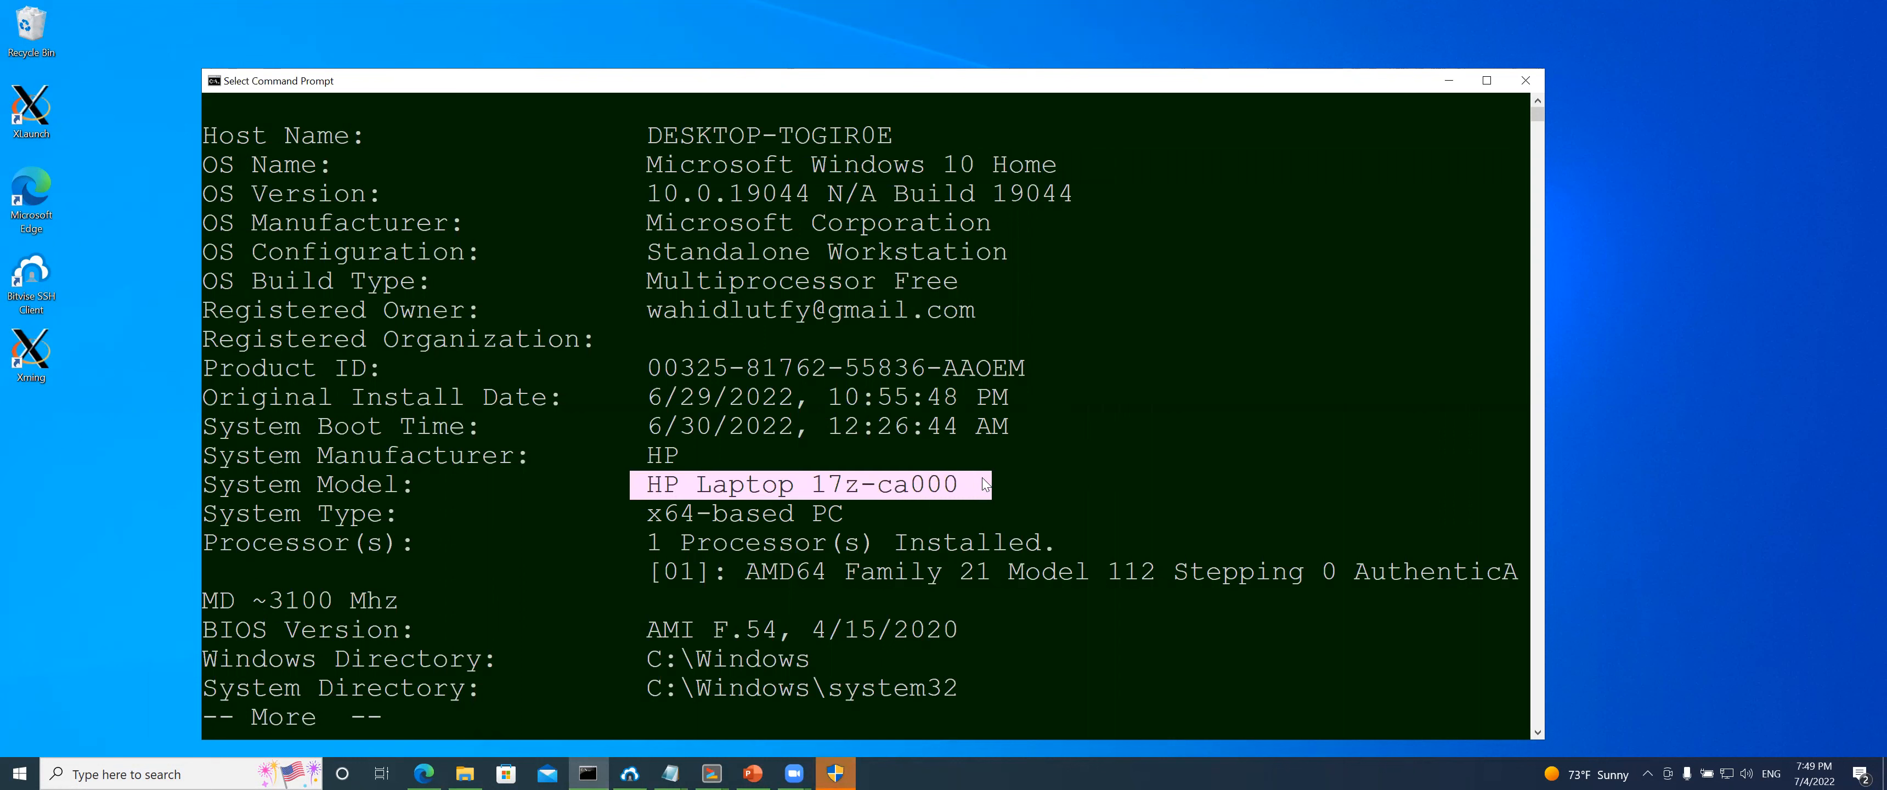
pyautogui.click(1066, 485)
pyautogui.moveTo(634, 517); pyautogui.dragTo(860, 510)
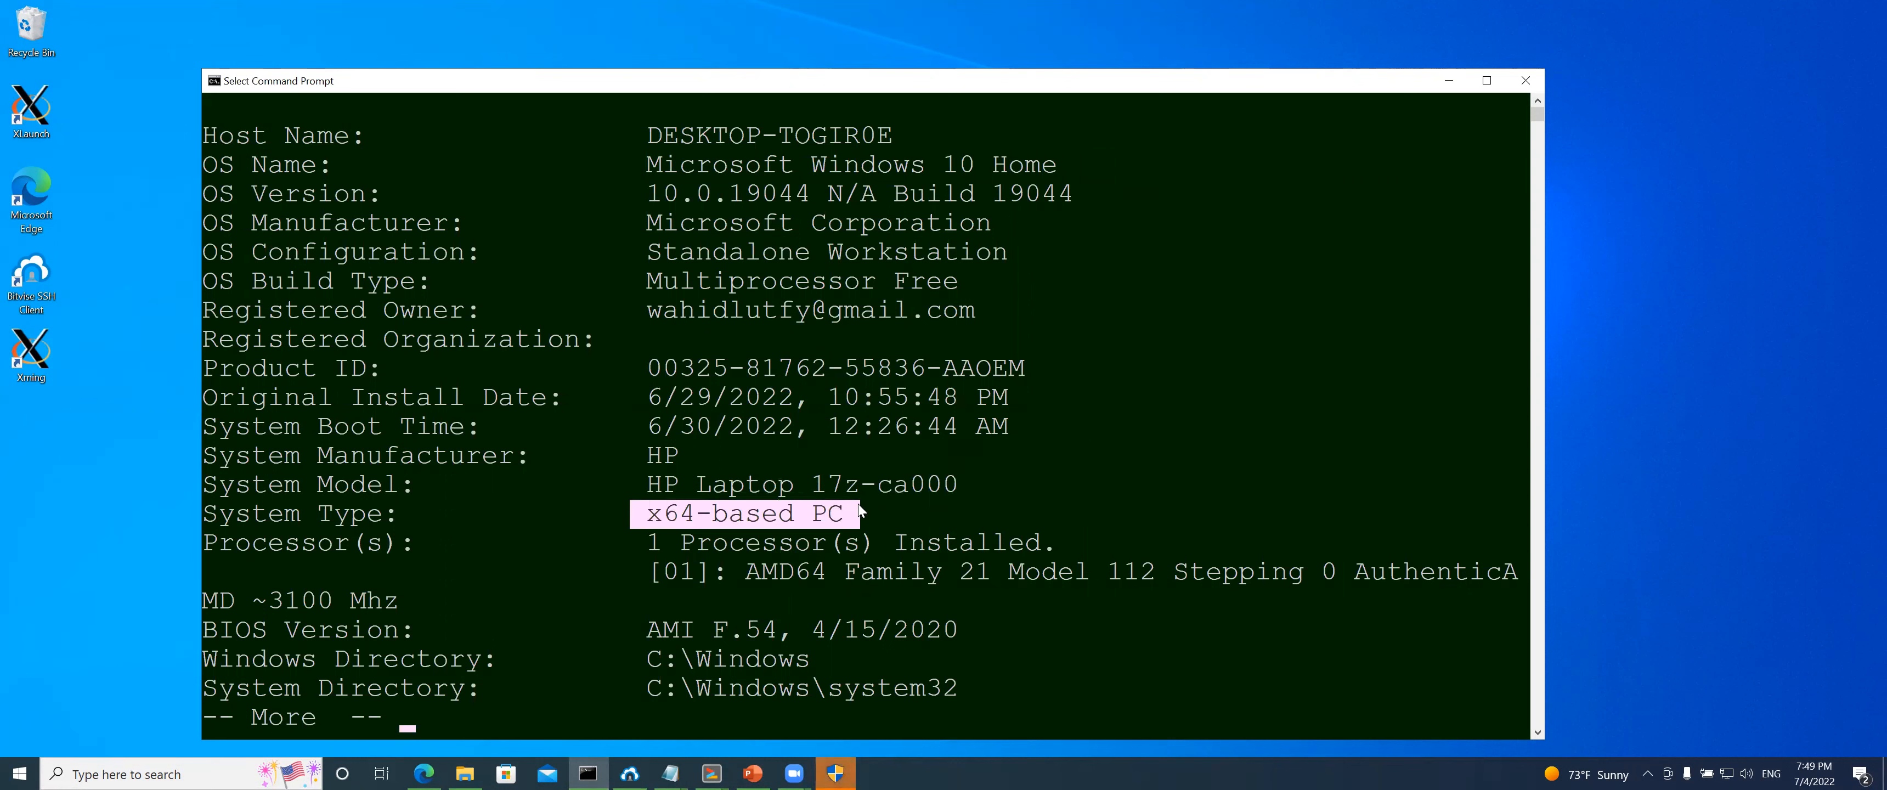
pyautogui.moveTo(747, 571); pyautogui.dragTo(1400, 571)
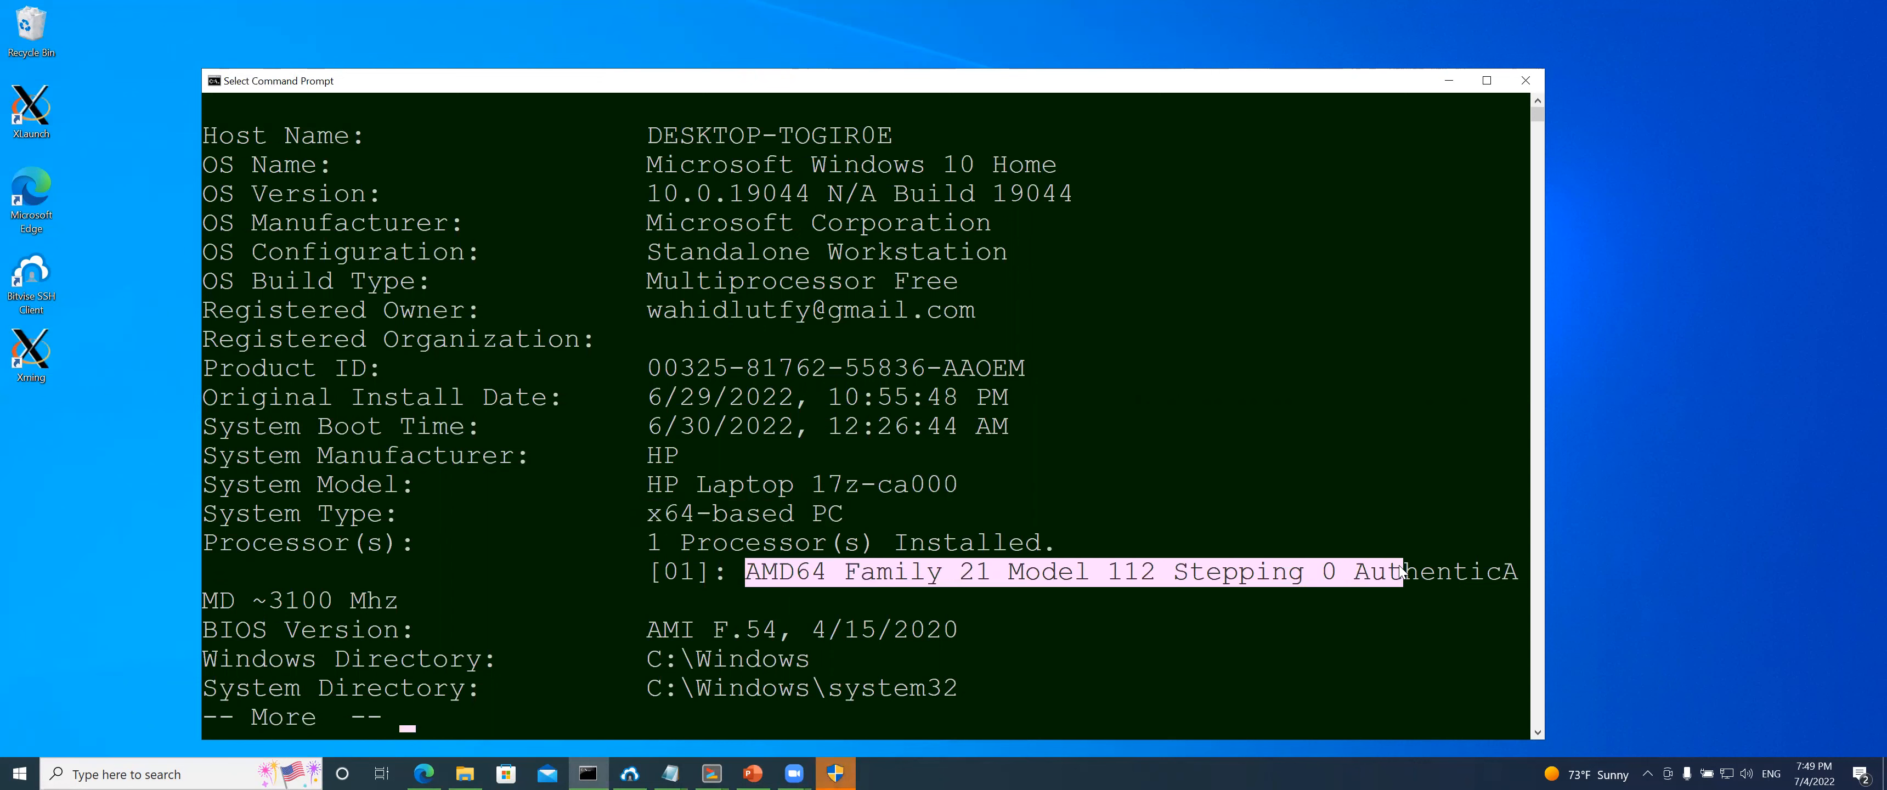
pyautogui.click(249, 600)
pyautogui.moveTo(253, 602); pyautogui.dragTo(399, 602)
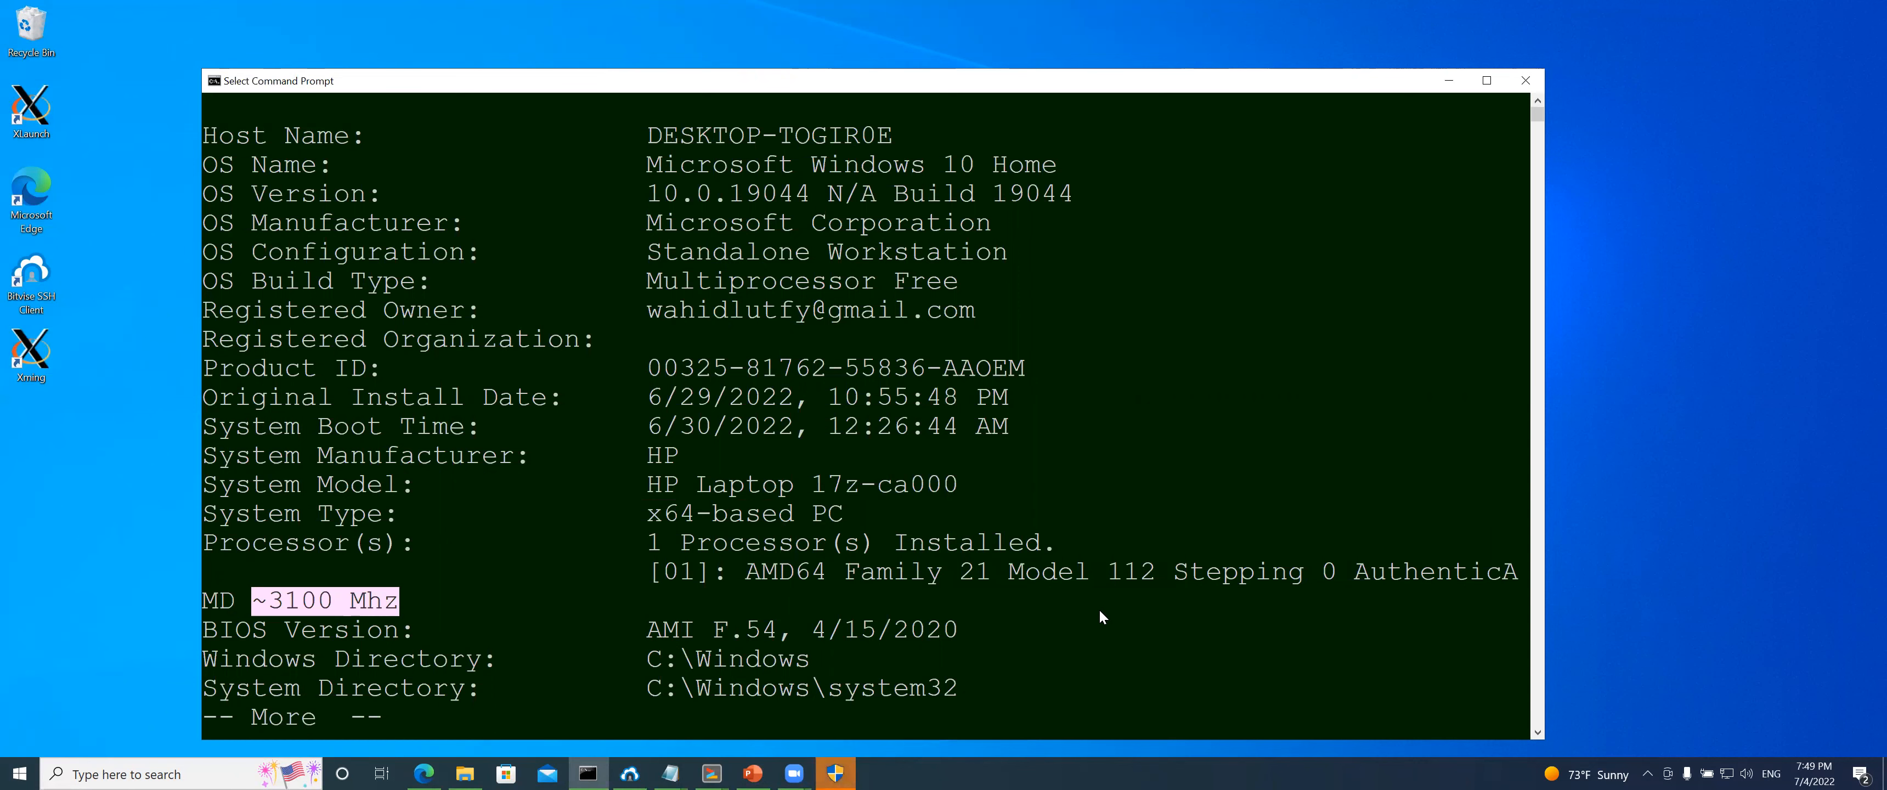
# Page through the rest of the system information, highlighting the total physical memory, and minimize the Command Prompt
pyautogui.press('space')
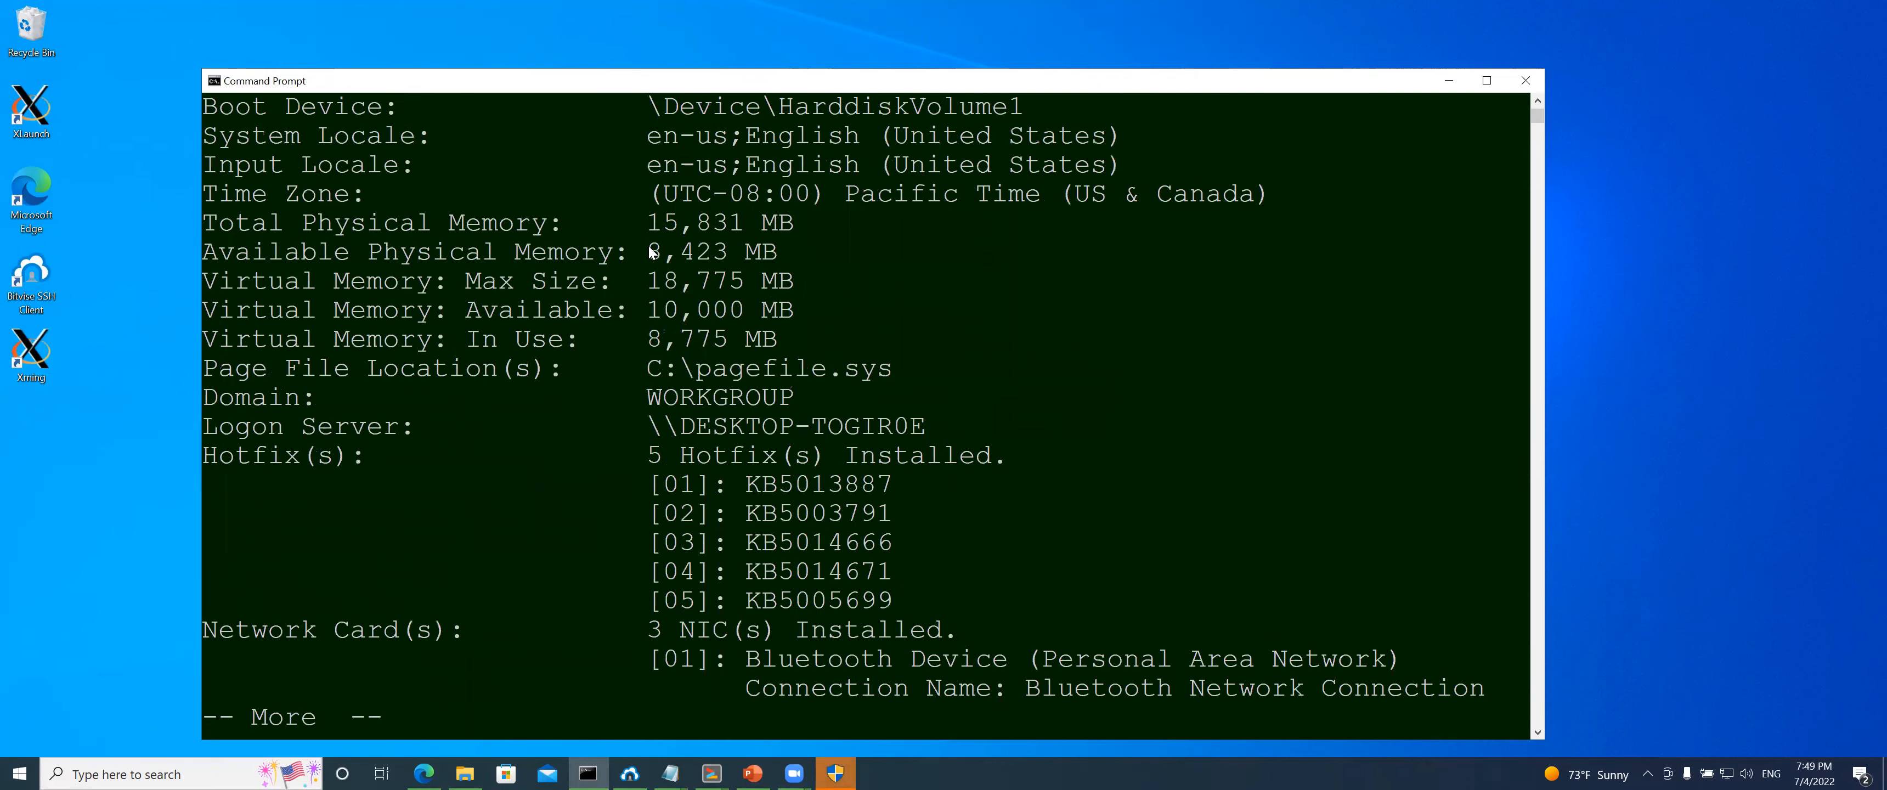
pyautogui.moveTo(631, 223); pyautogui.dragTo(844, 223)
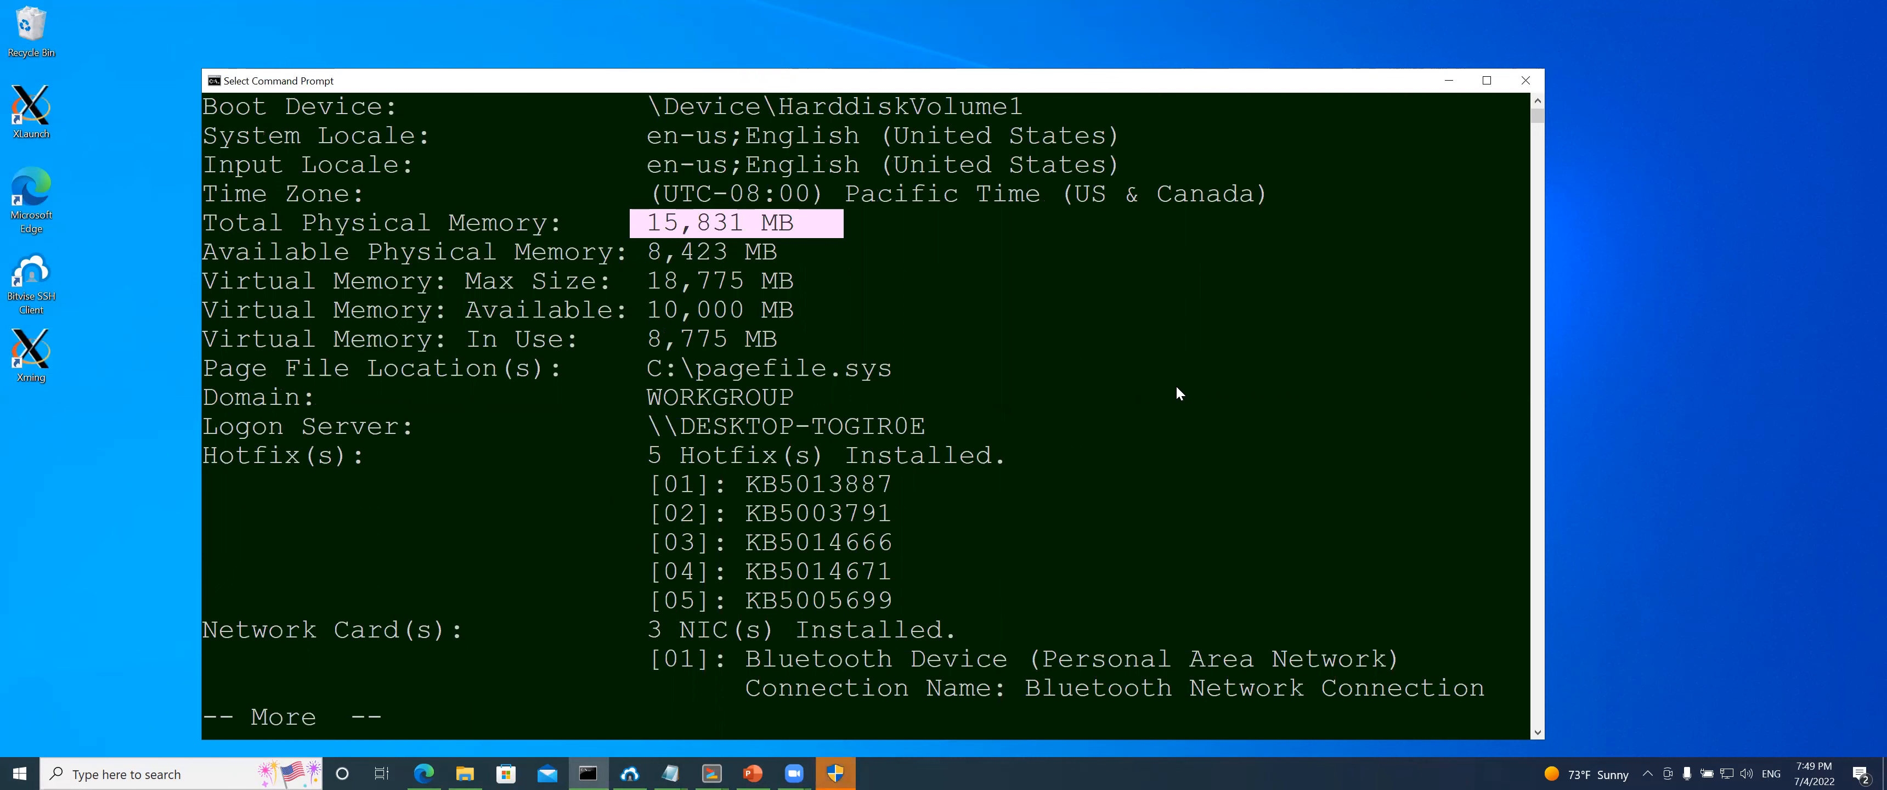
pyautogui.press('space')
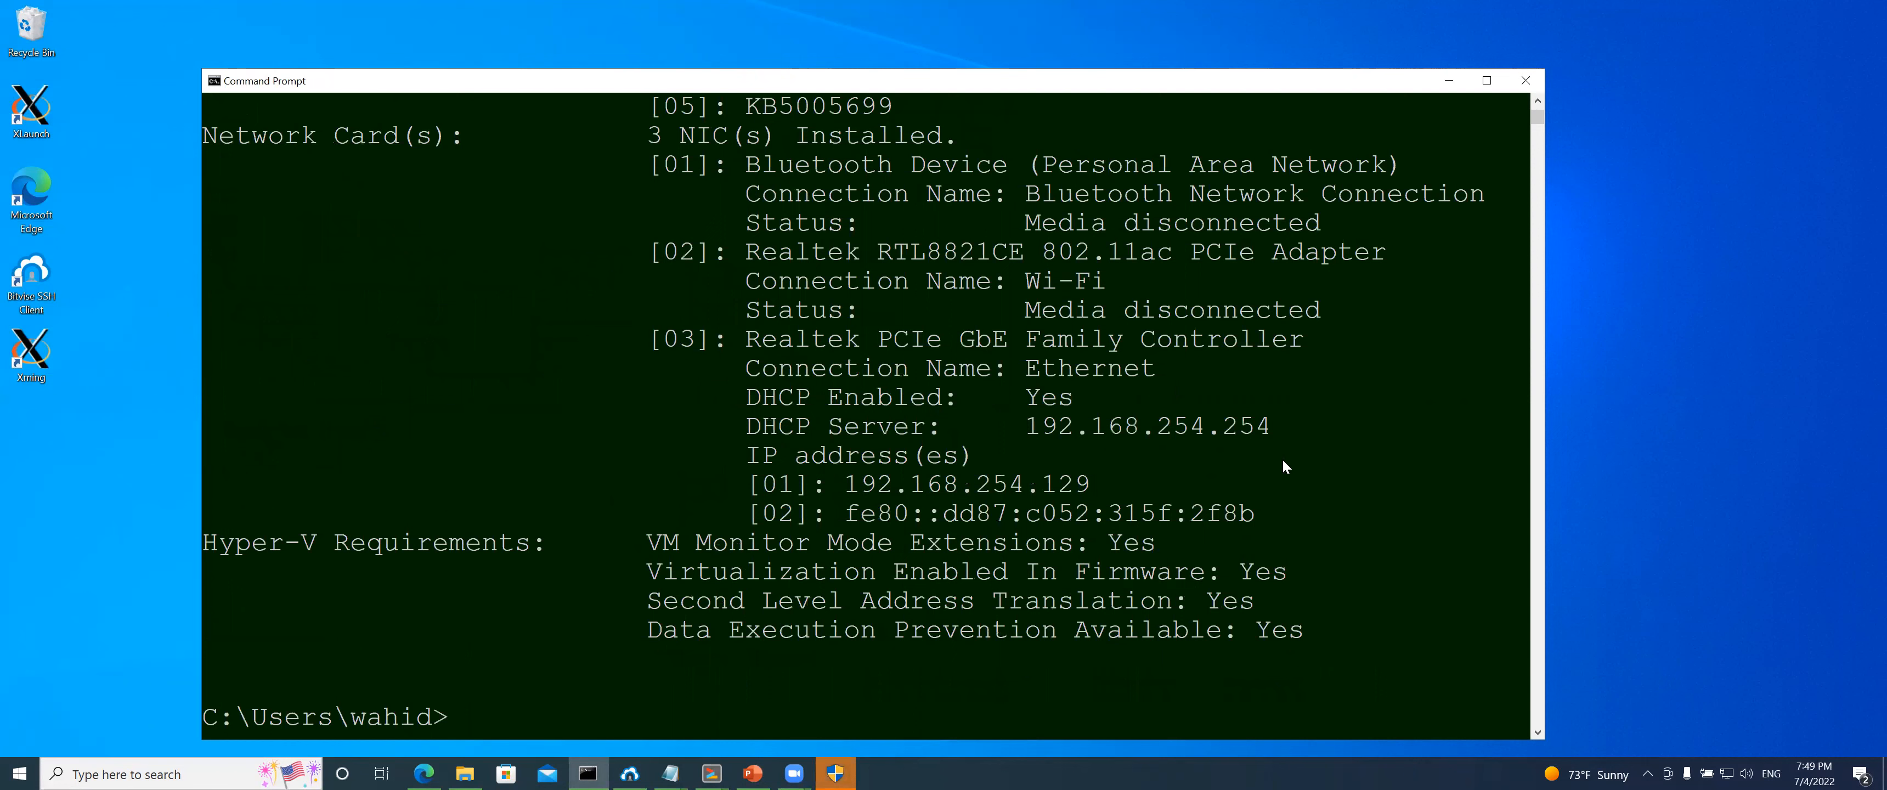
pyautogui.click(1452, 84)
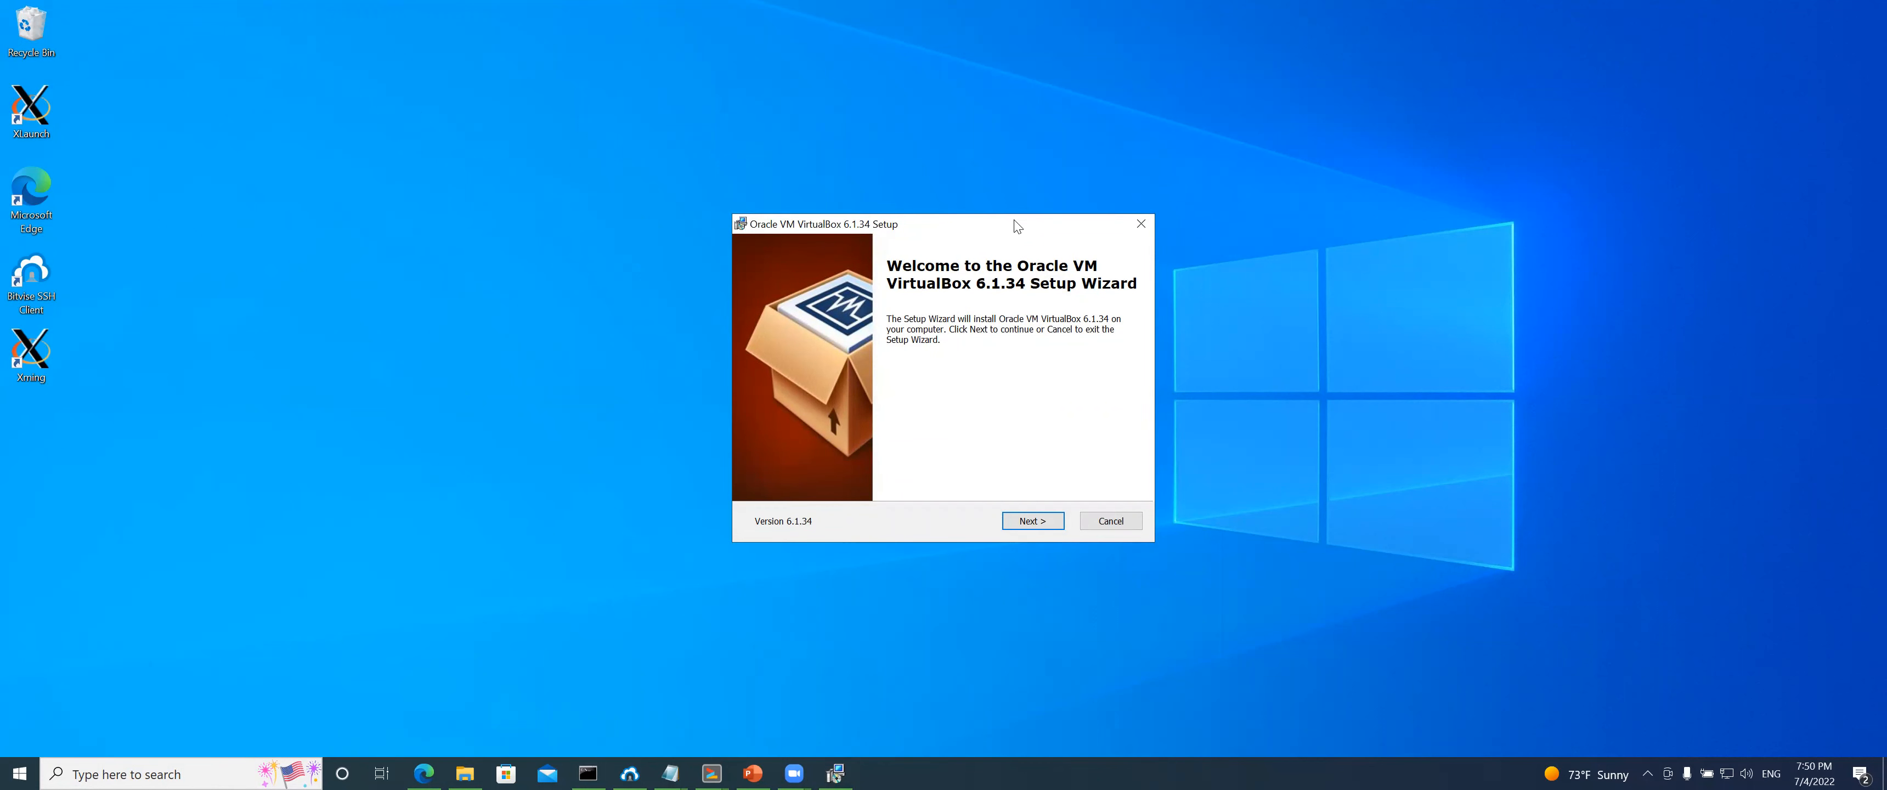
# Install Oracle VM VirtualBox 6.1.34 with the default features, location and shortcut options, agreeing to the temporary network disconnection
pyautogui.moveTo(1017, 225); pyautogui.dragTo(797, 105)
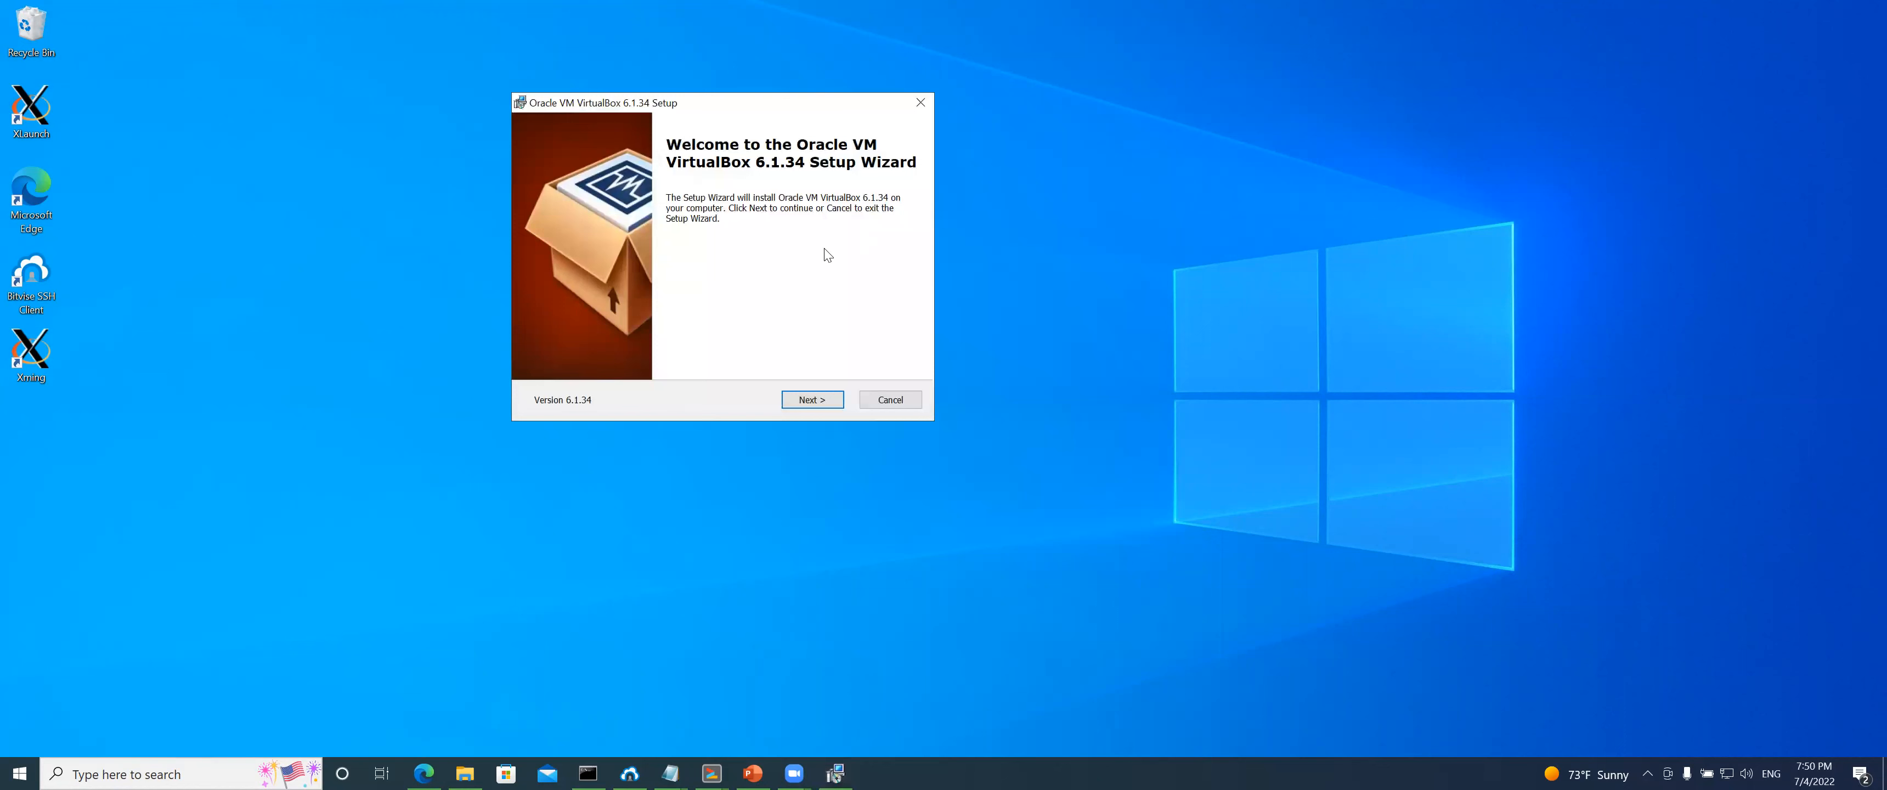
pyautogui.click(819, 399)
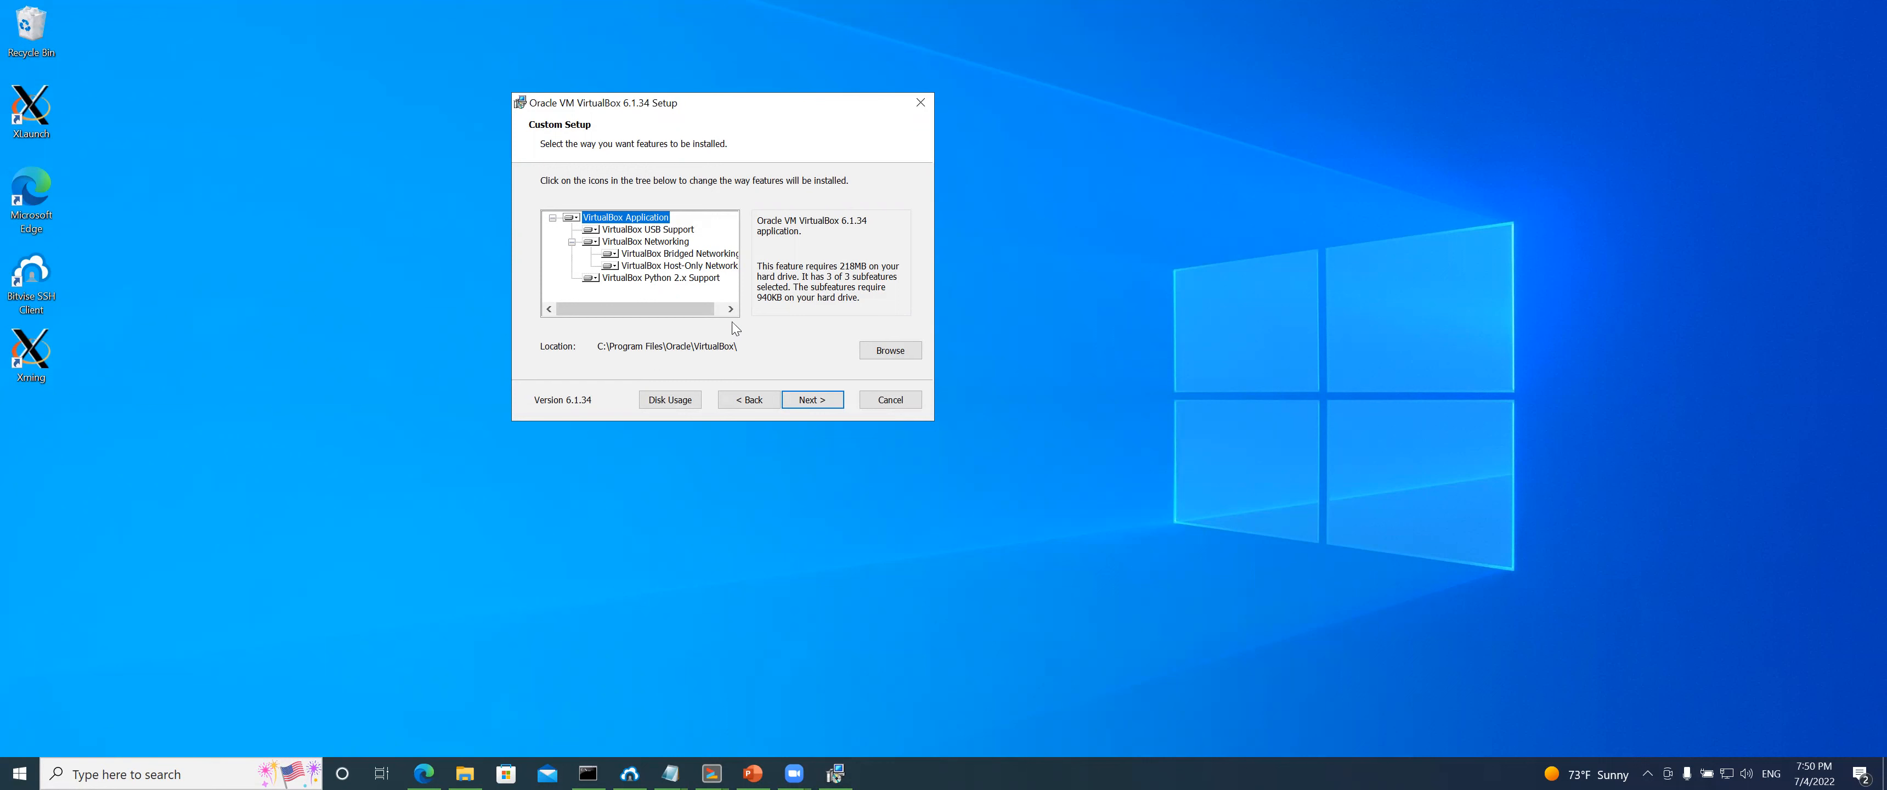
pyautogui.click(824, 404)
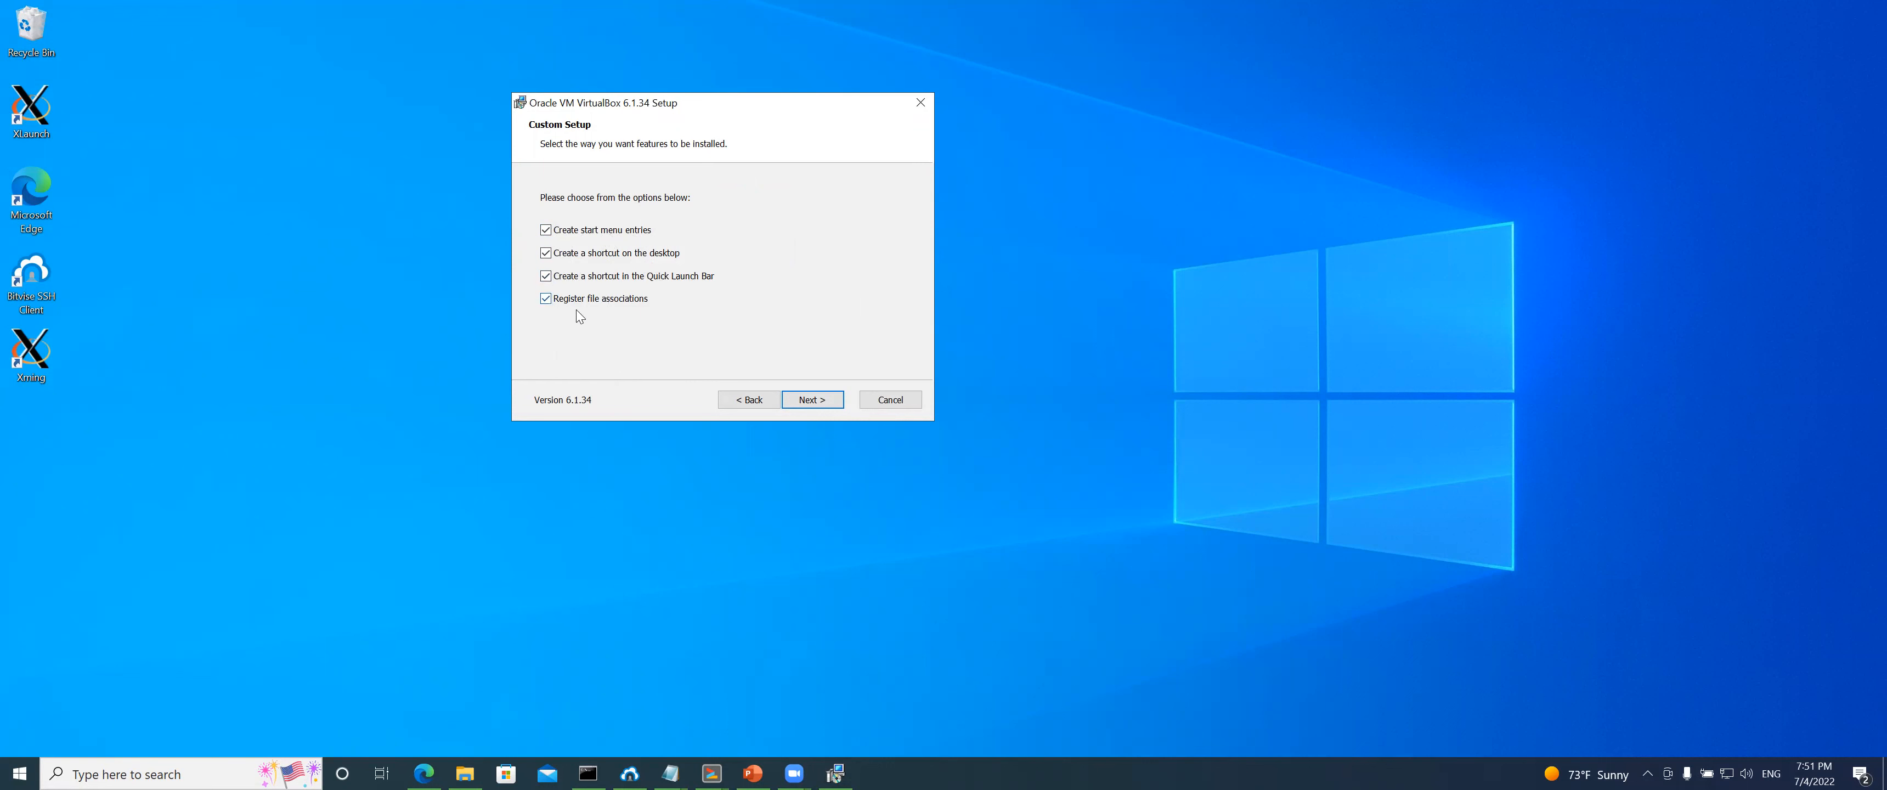
pyautogui.click(810, 400)
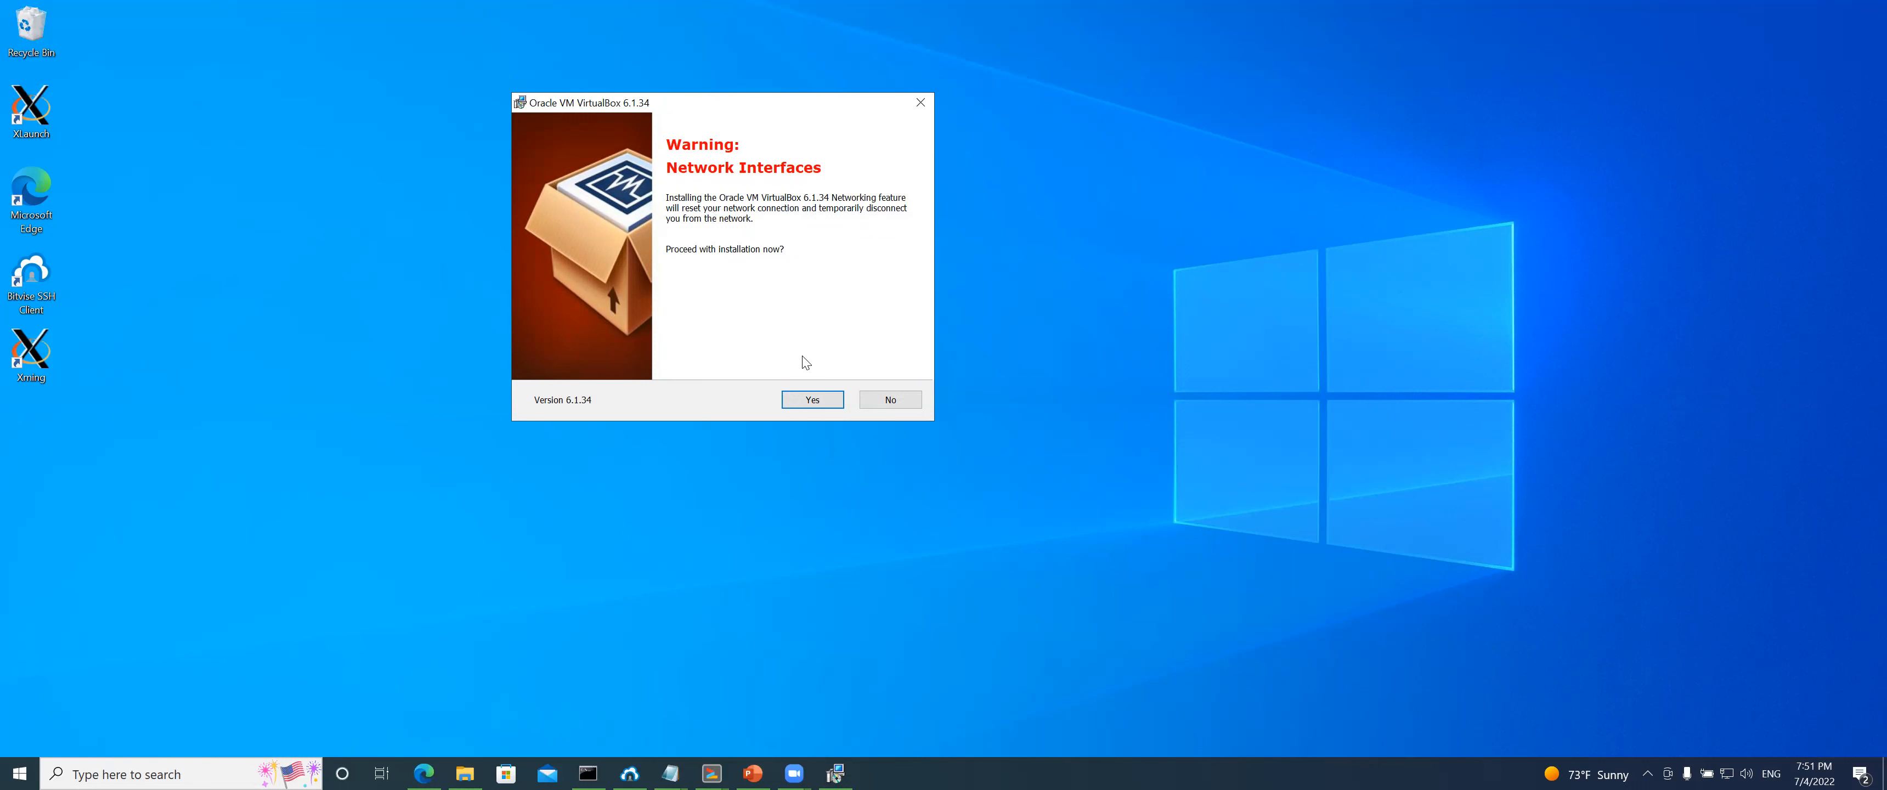
pyautogui.click(811, 402)
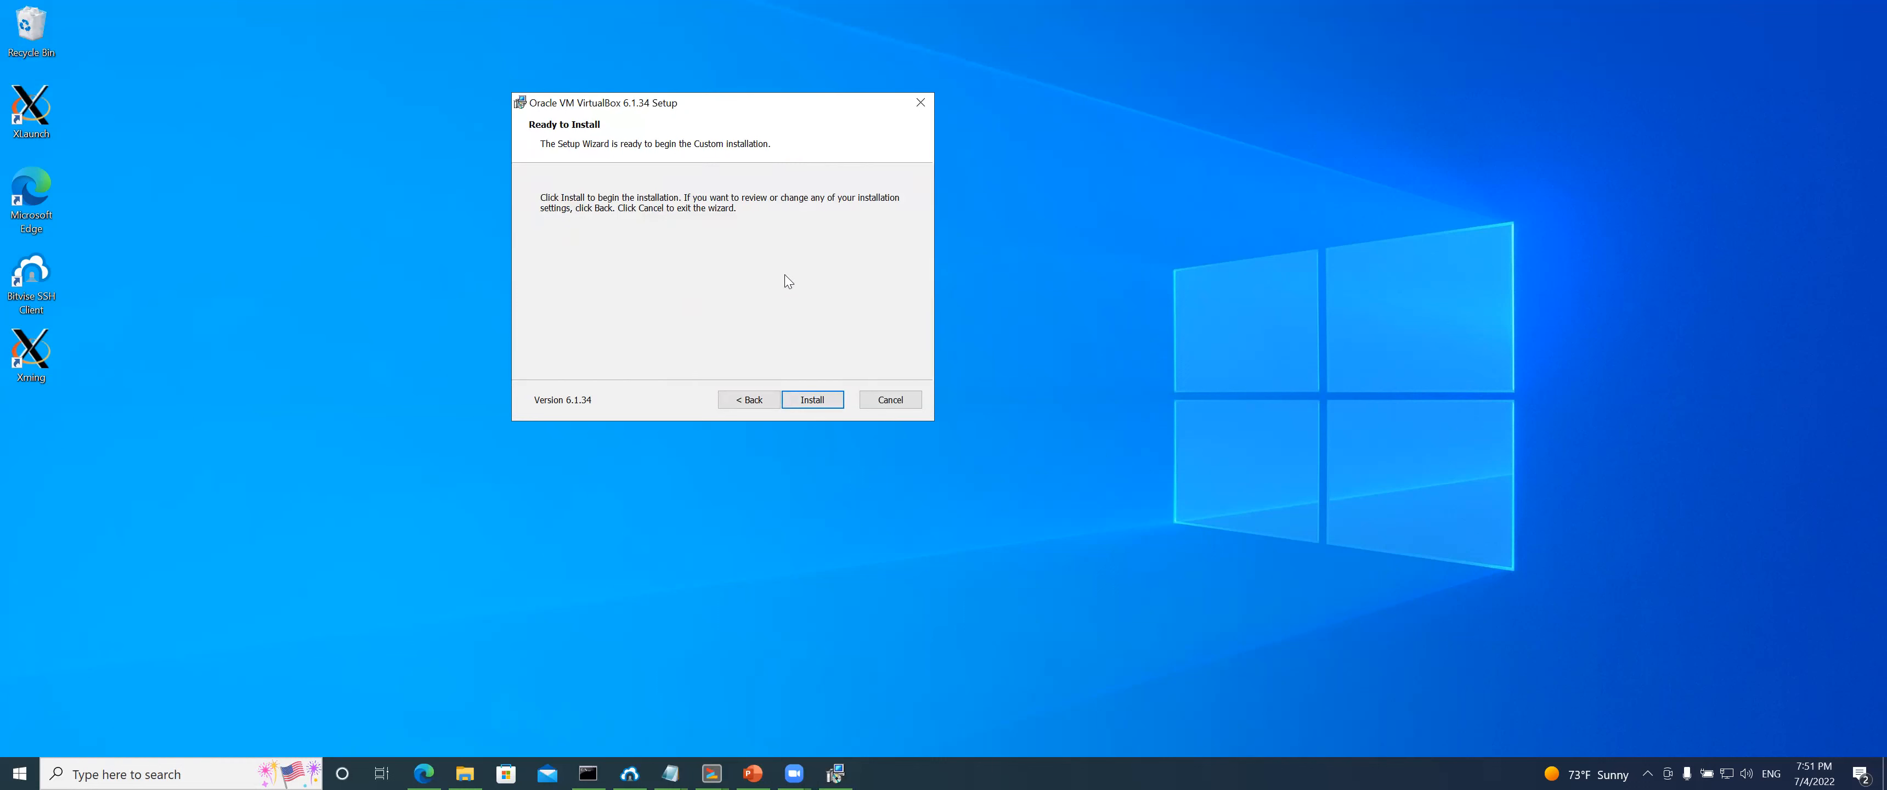
pyautogui.click(810, 400)
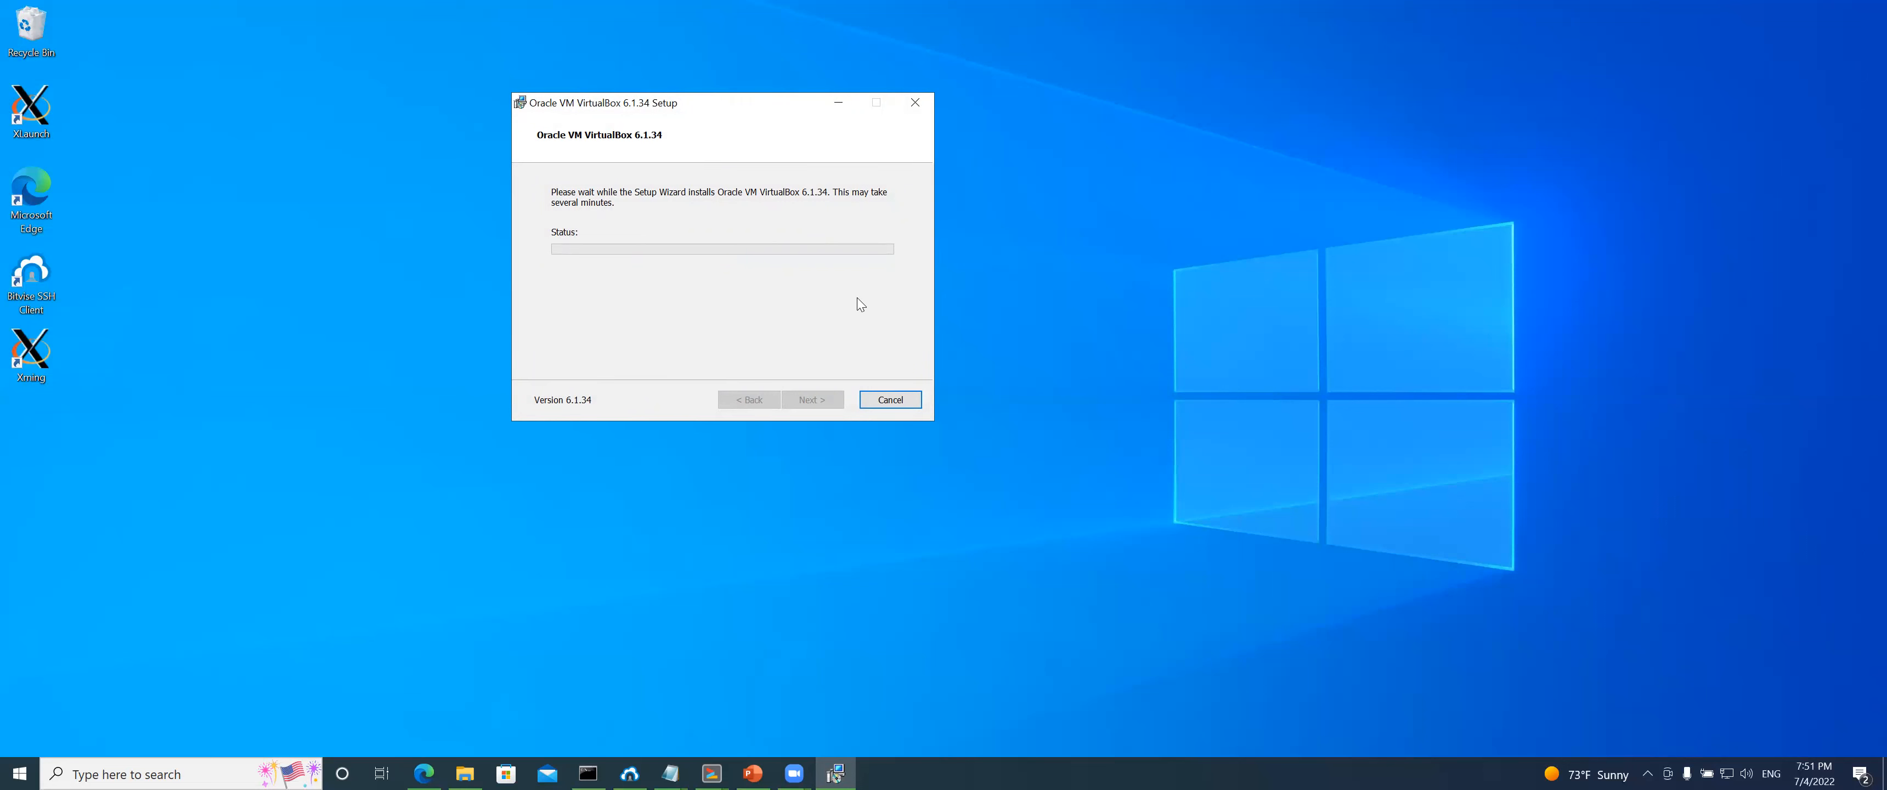
# Open C:\Program Files beside the setup window and sort its folders by newest date modified
pyautogui.click(465, 773)
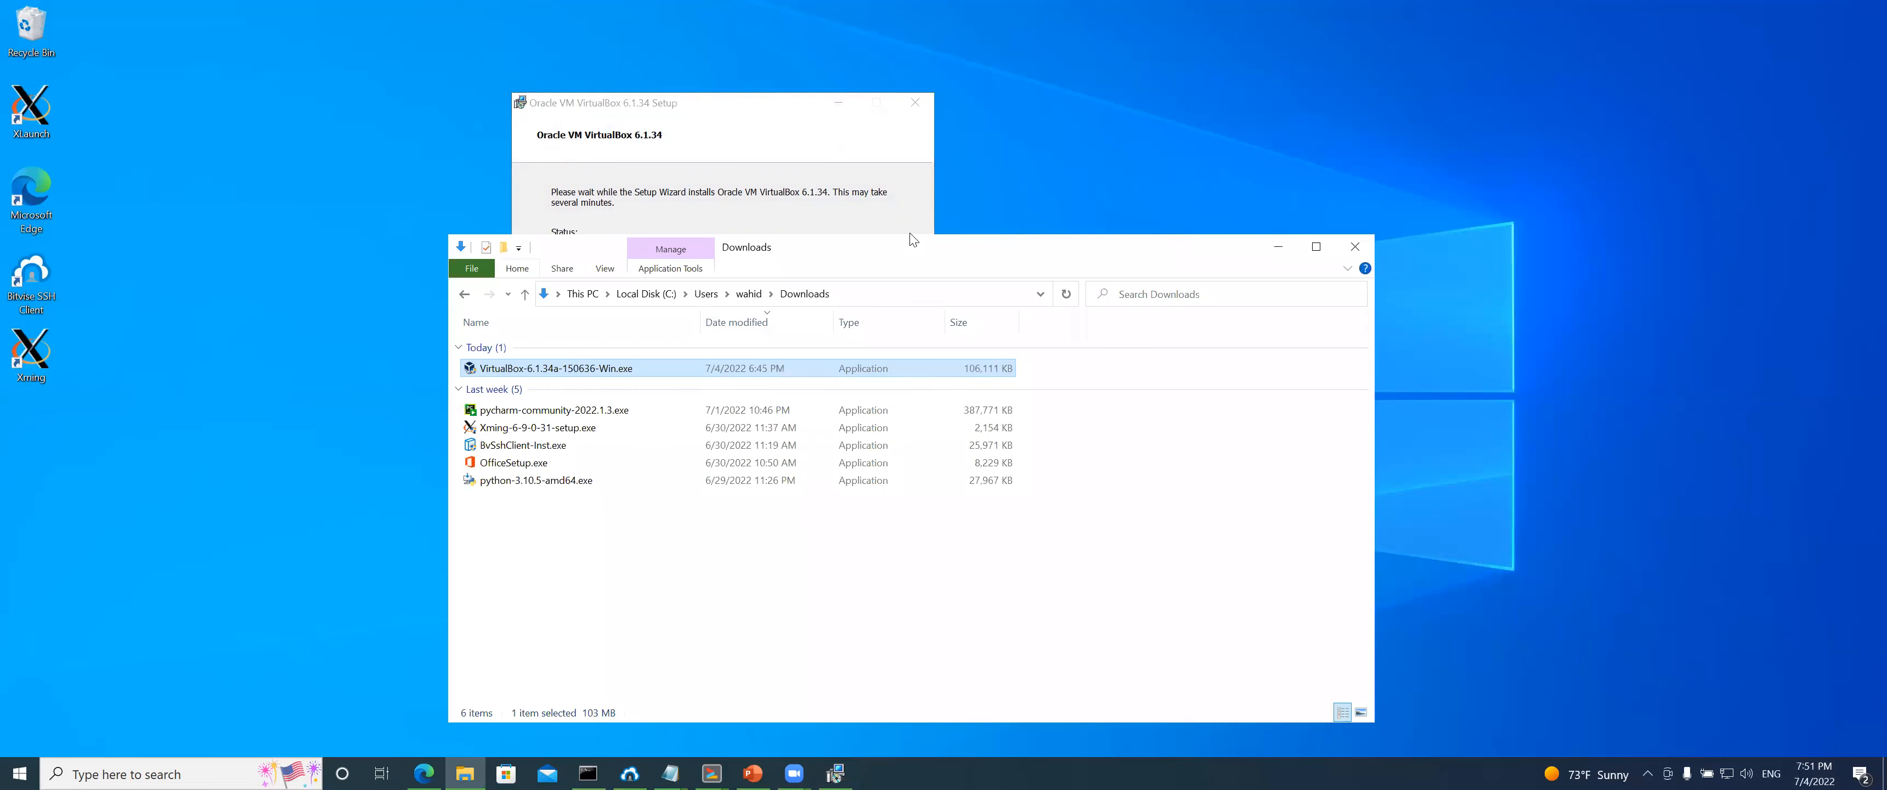
pyautogui.click(585, 303)
pyautogui.doubleClick(538, 467)
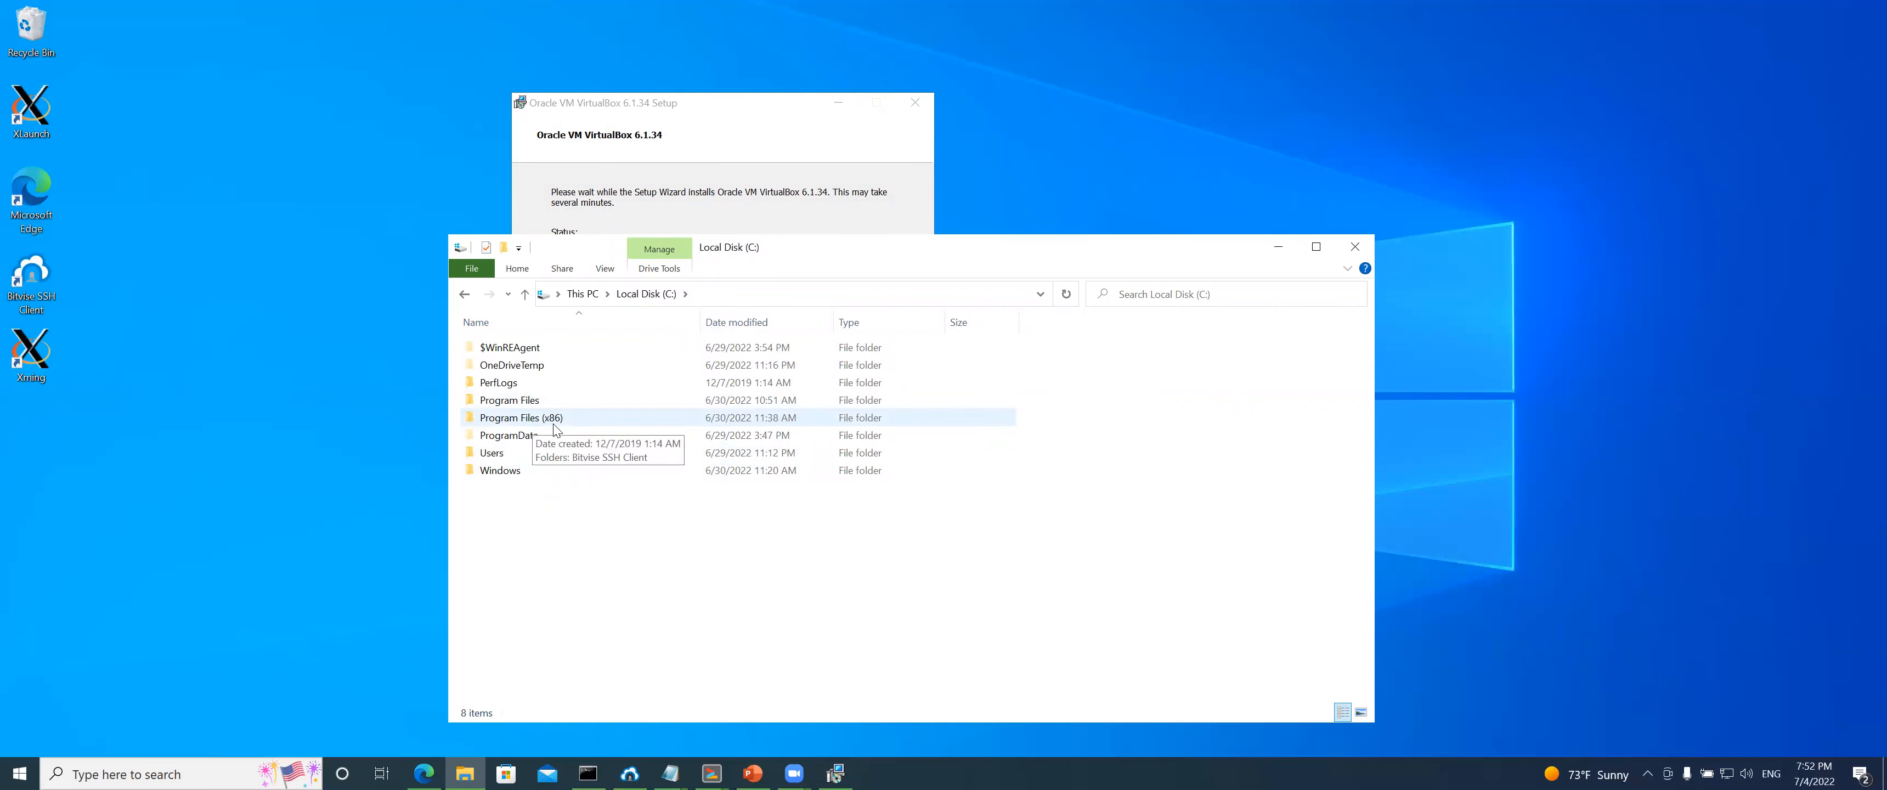
pyautogui.doubleClick(513, 401)
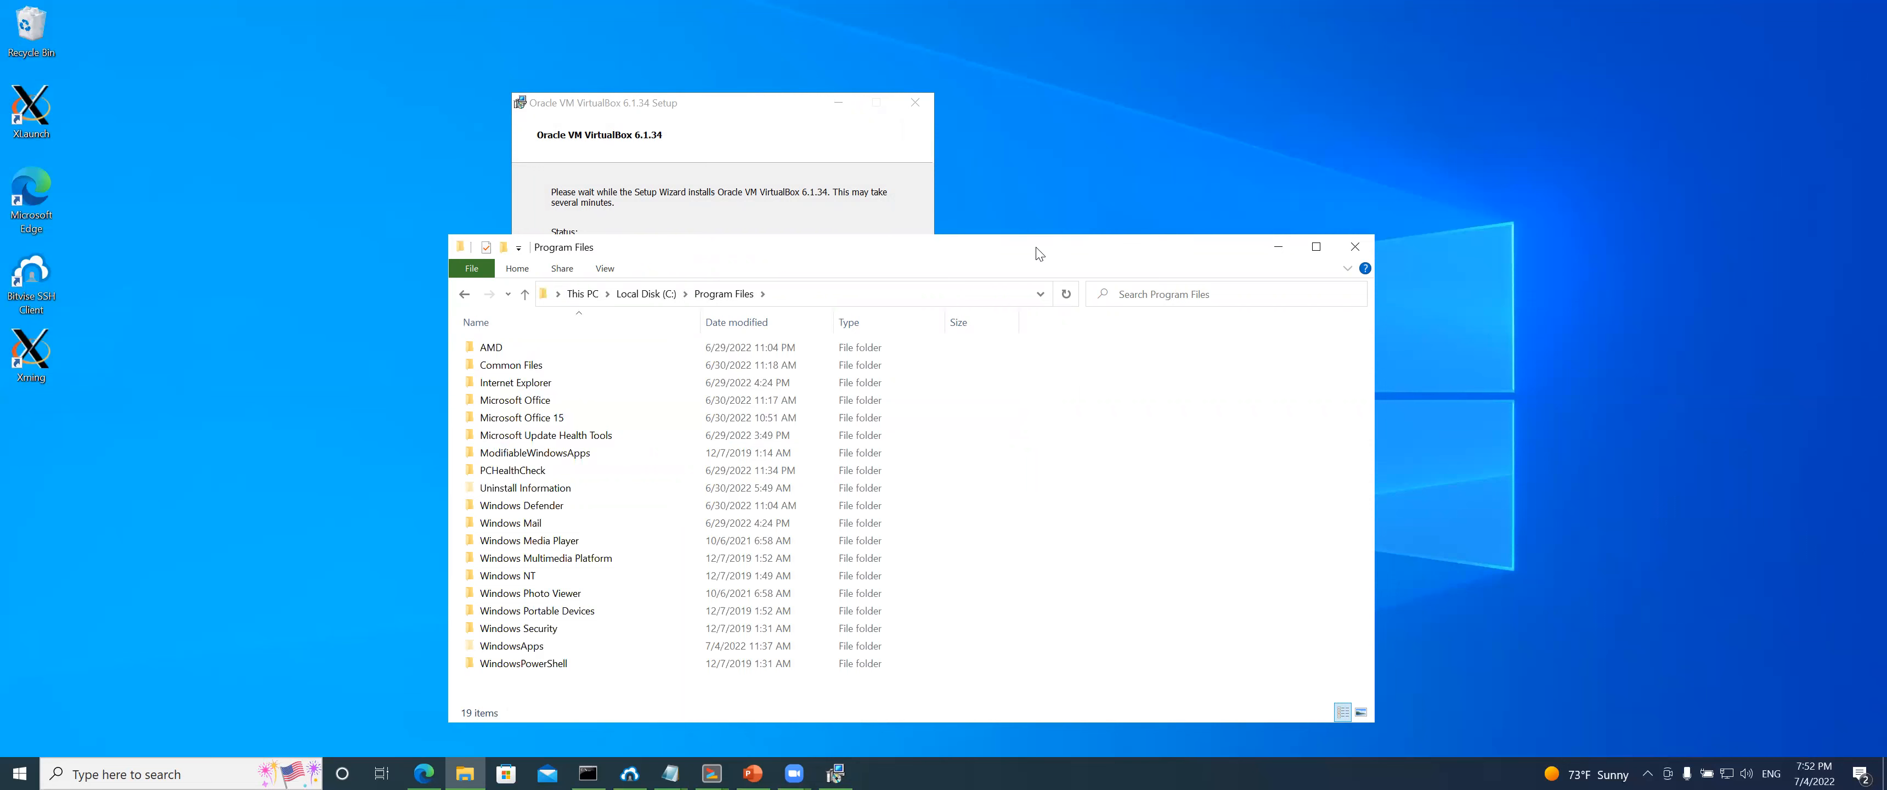
pyautogui.moveTo(1039, 253); pyautogui.dragTo(1400, 249)
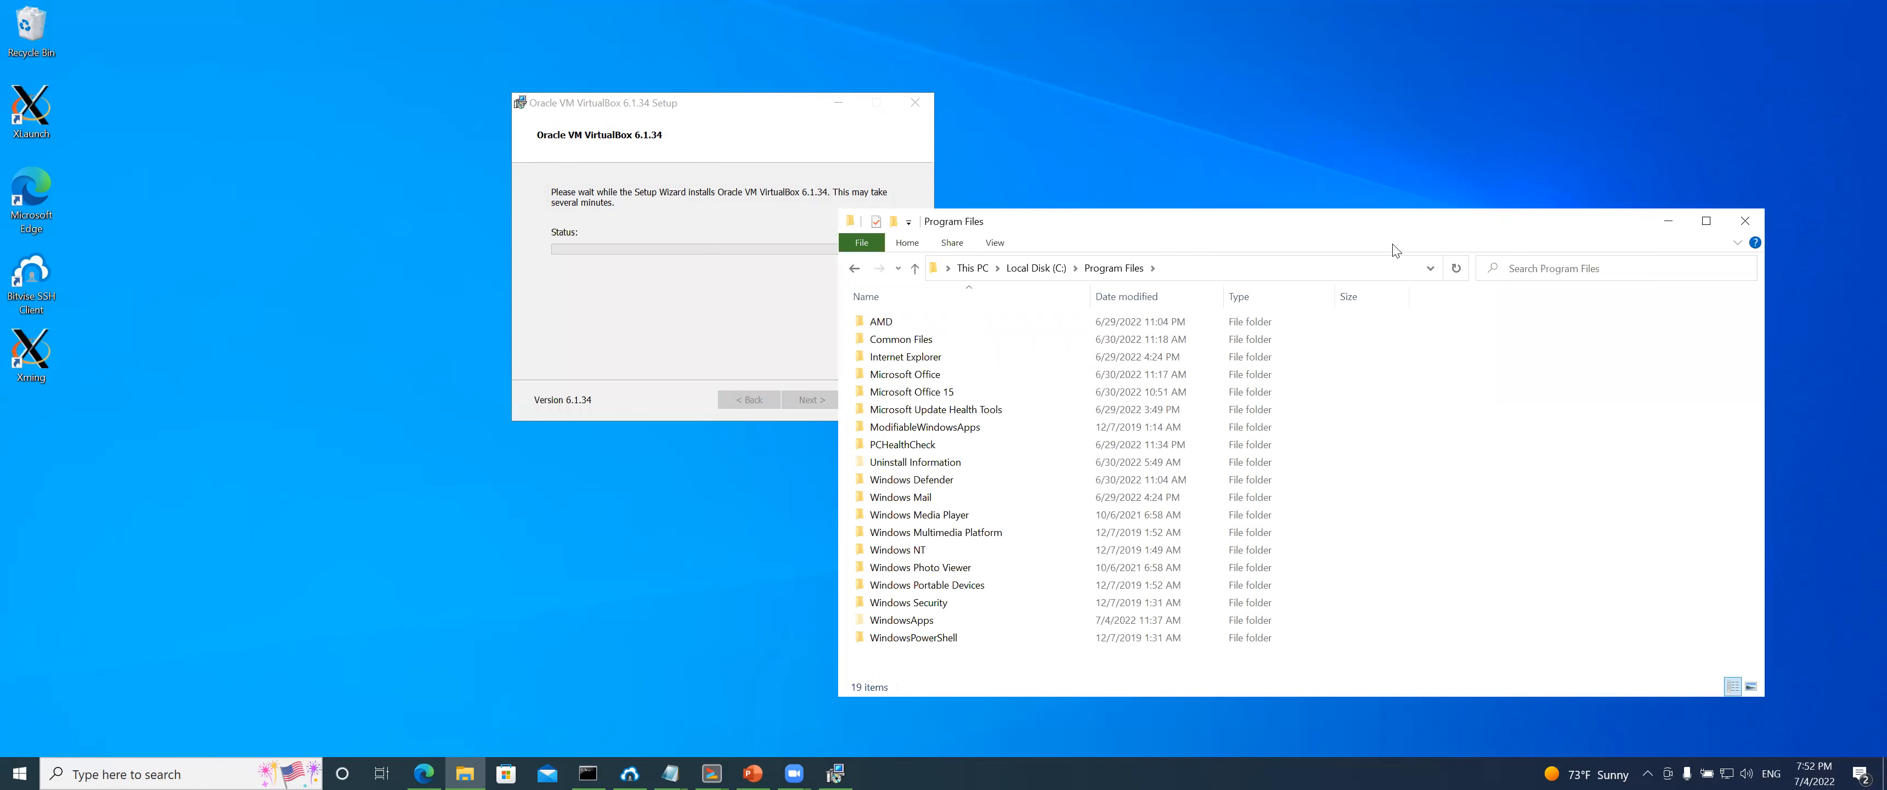
pyautogui.click(1144, 295)
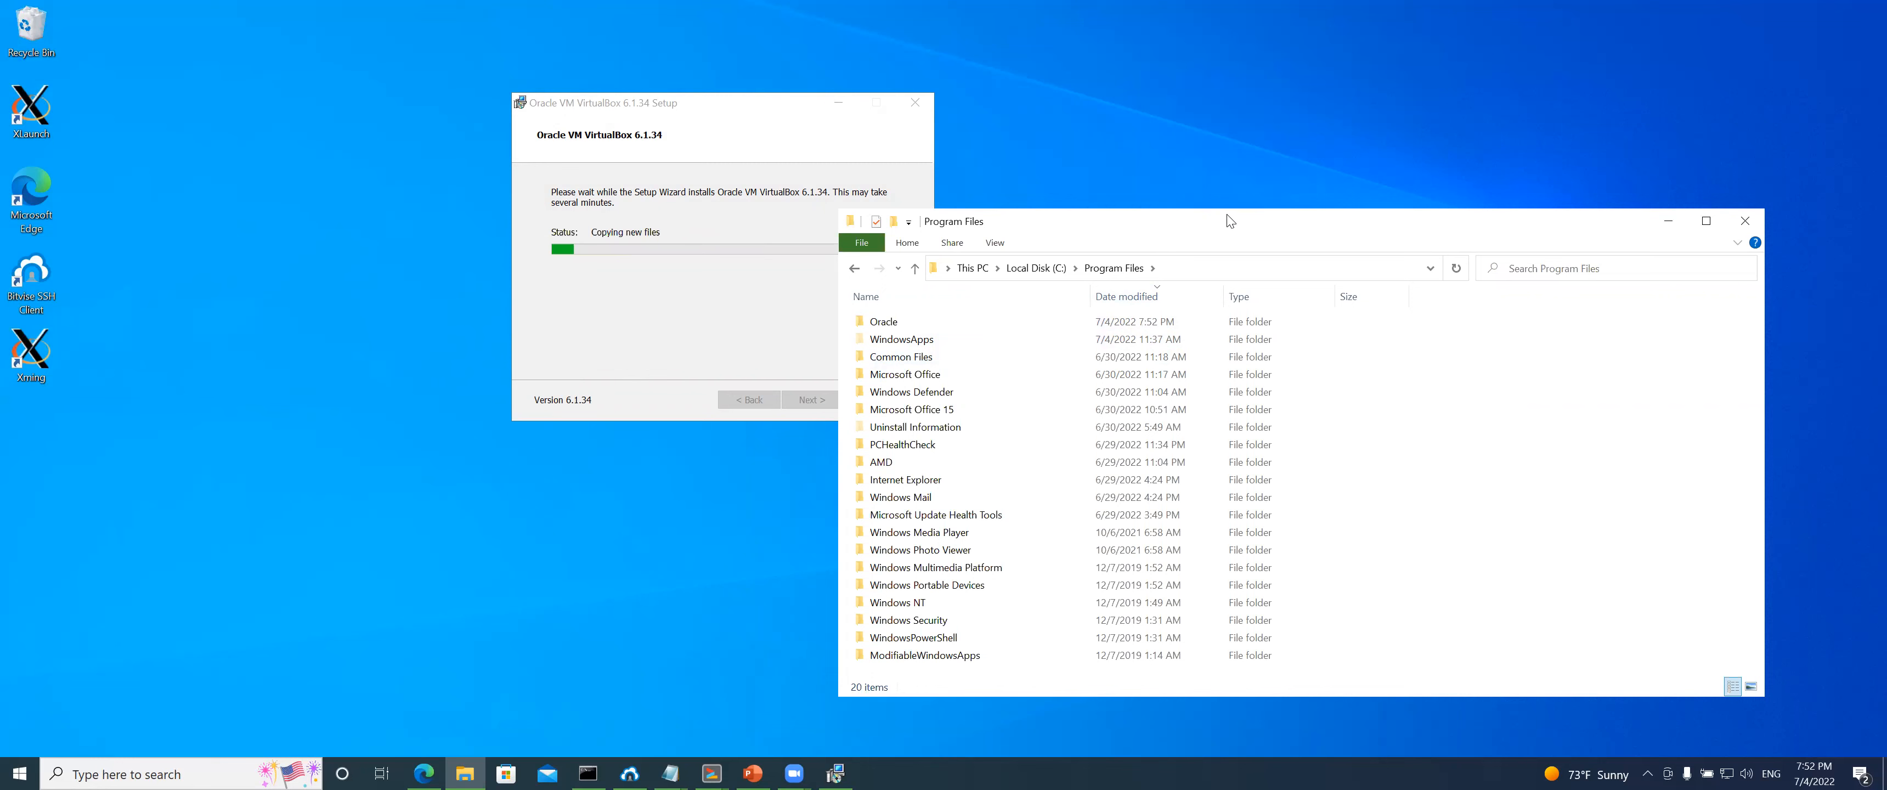
pyautogui.moveTo(1230, 220); pyautogui.dragTo(1345, 49)
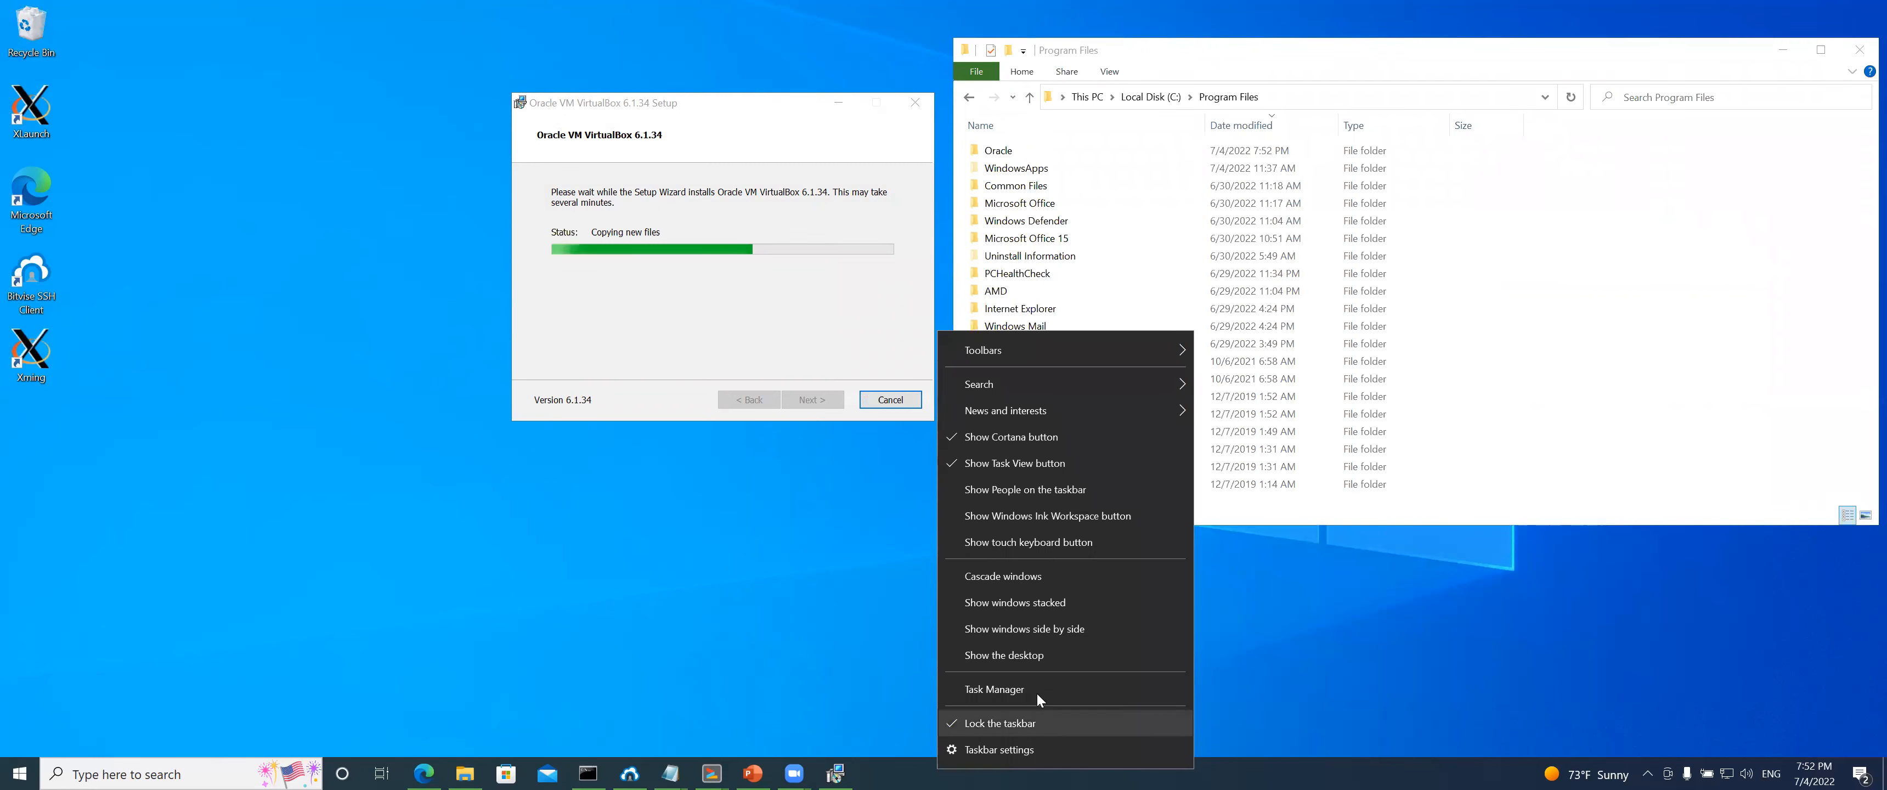
# Open Task Manager beside the setup window and view the actions available for Microsoft PowerPoint
pyautogui.click(1025, 702)
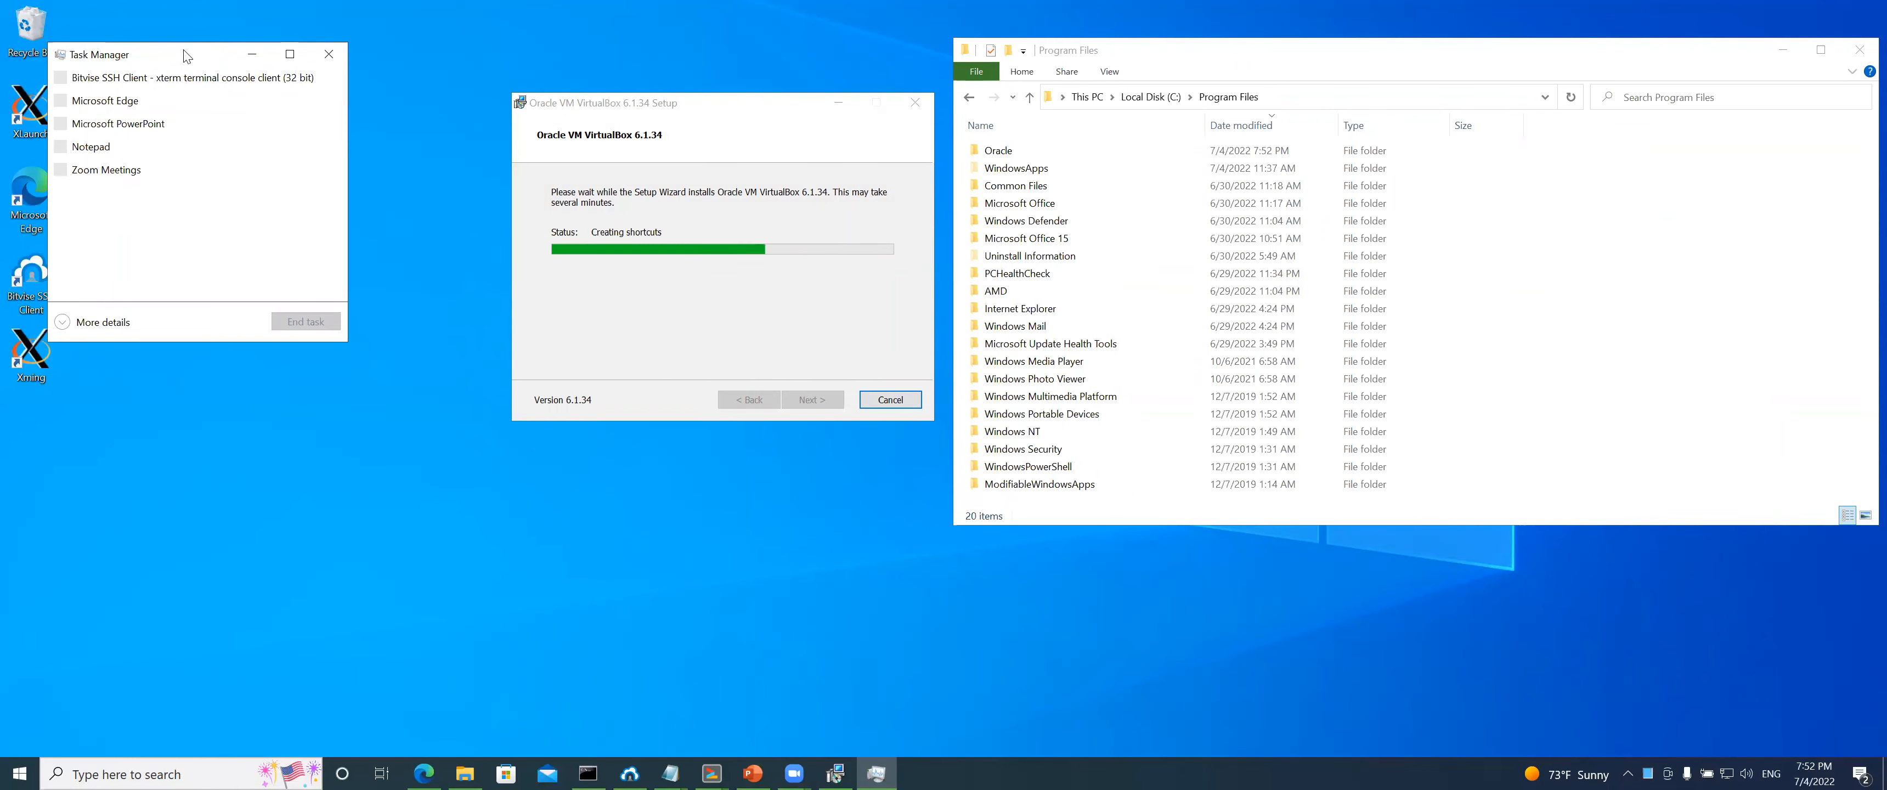
pyautogui.moveTo(187, 57); pyautogui.dragTo(278, 147)
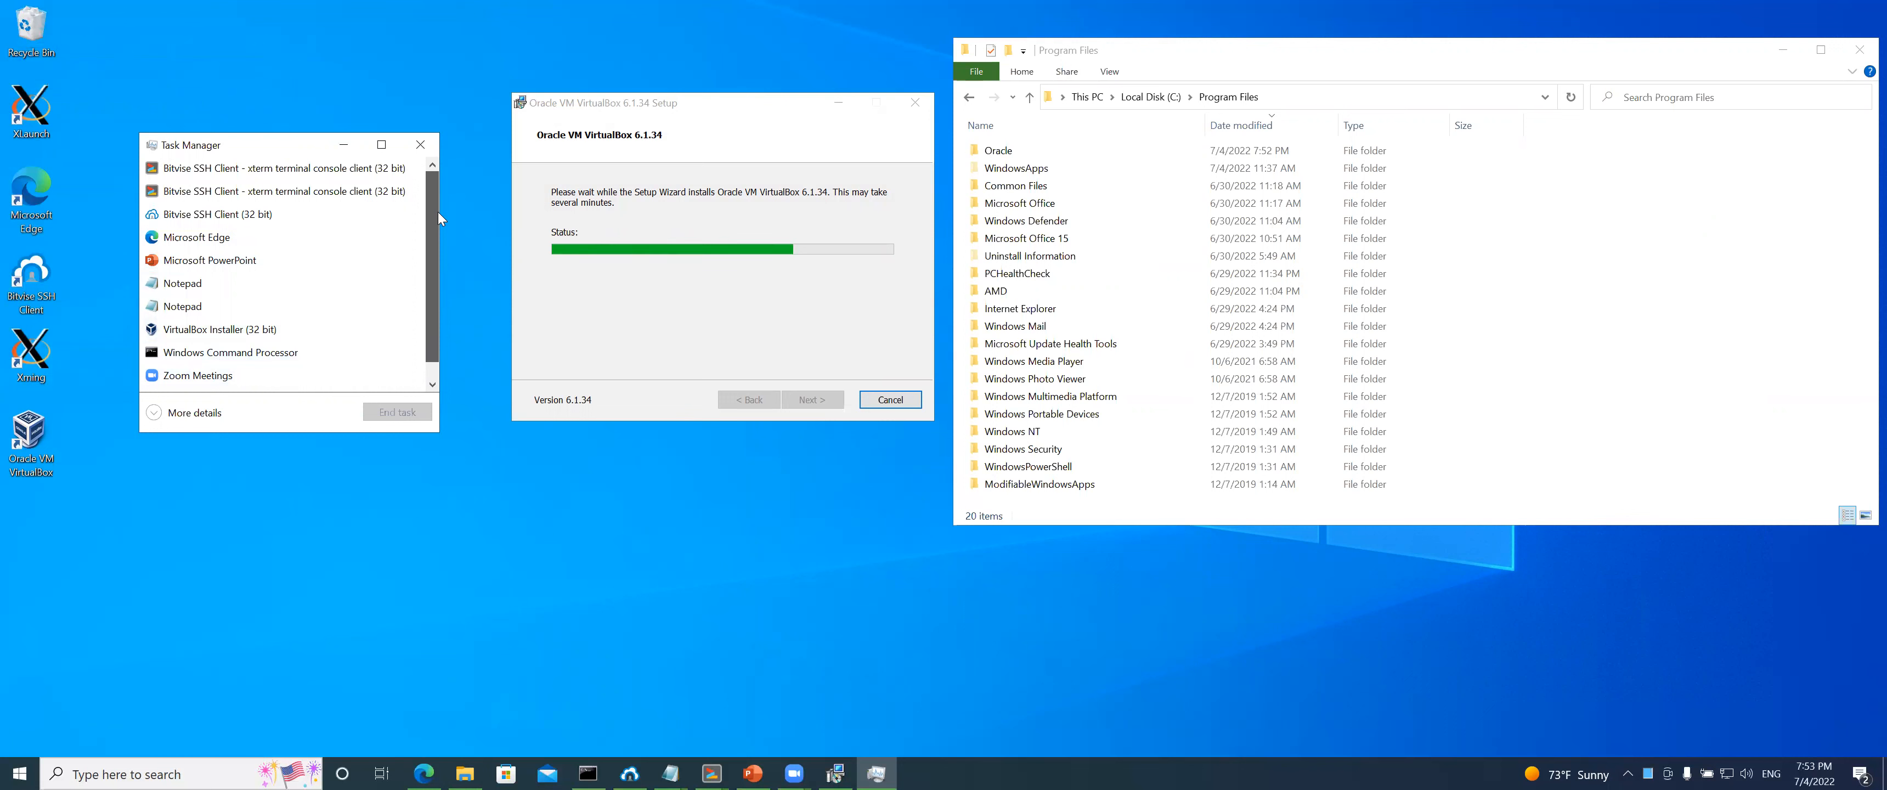
pyautogui.rightClick(248, 261)
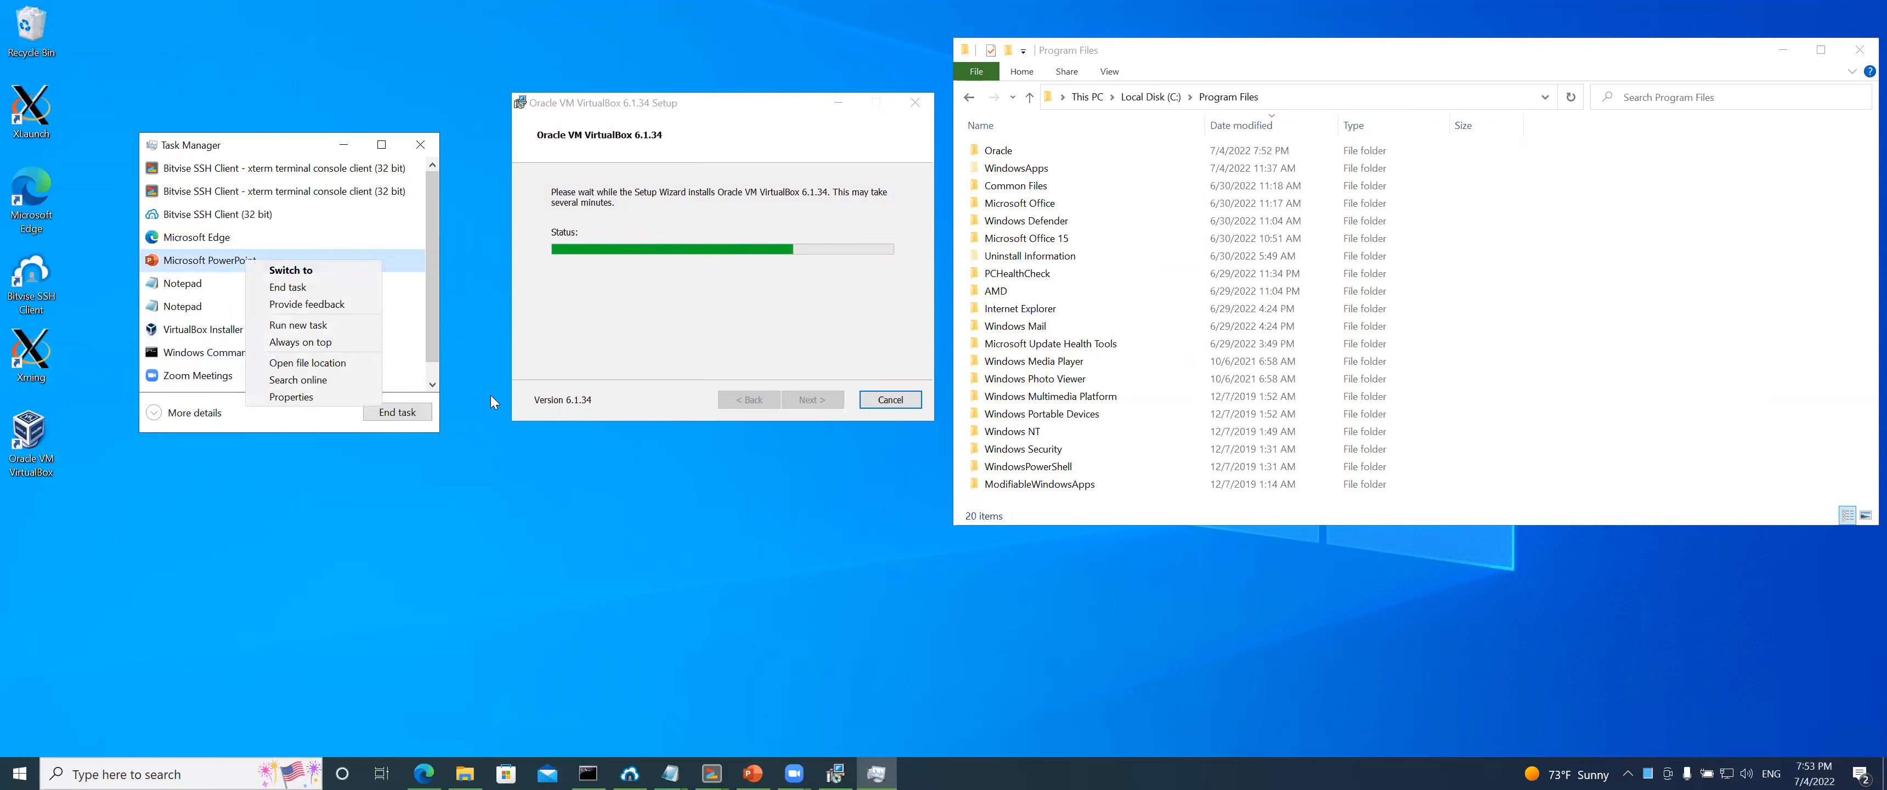
pyautogui.click(498, 445)
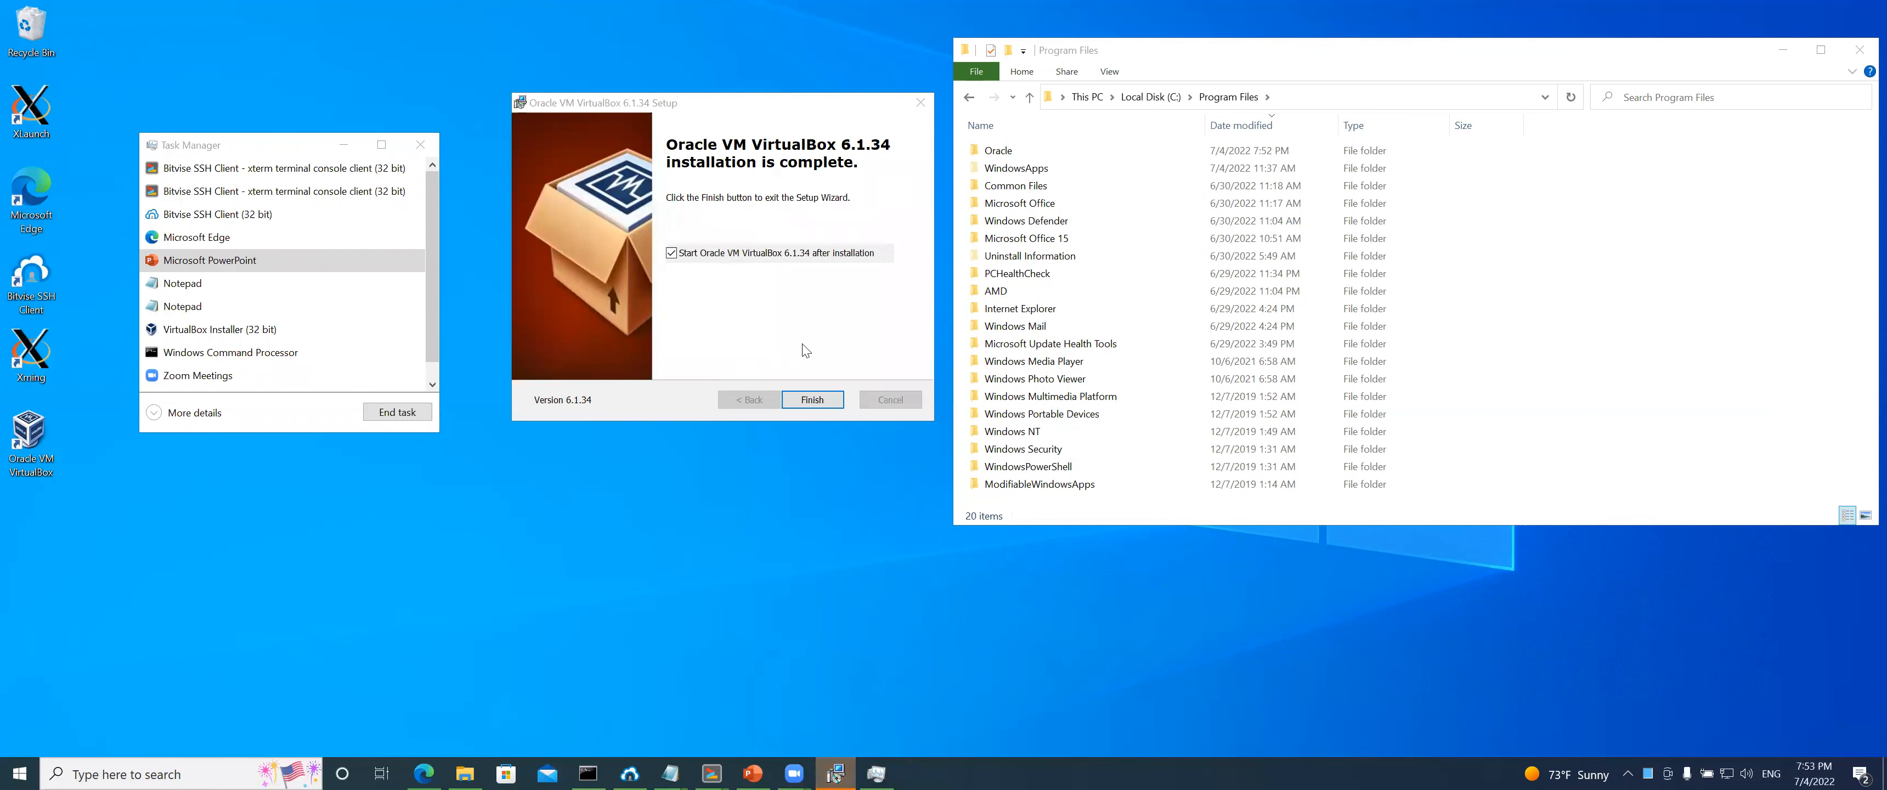
# Finish the setup wizard and open VirtualBox Manager from its desktop shortcut, minimizing Task Manager
pyautogui.click(802, 409)
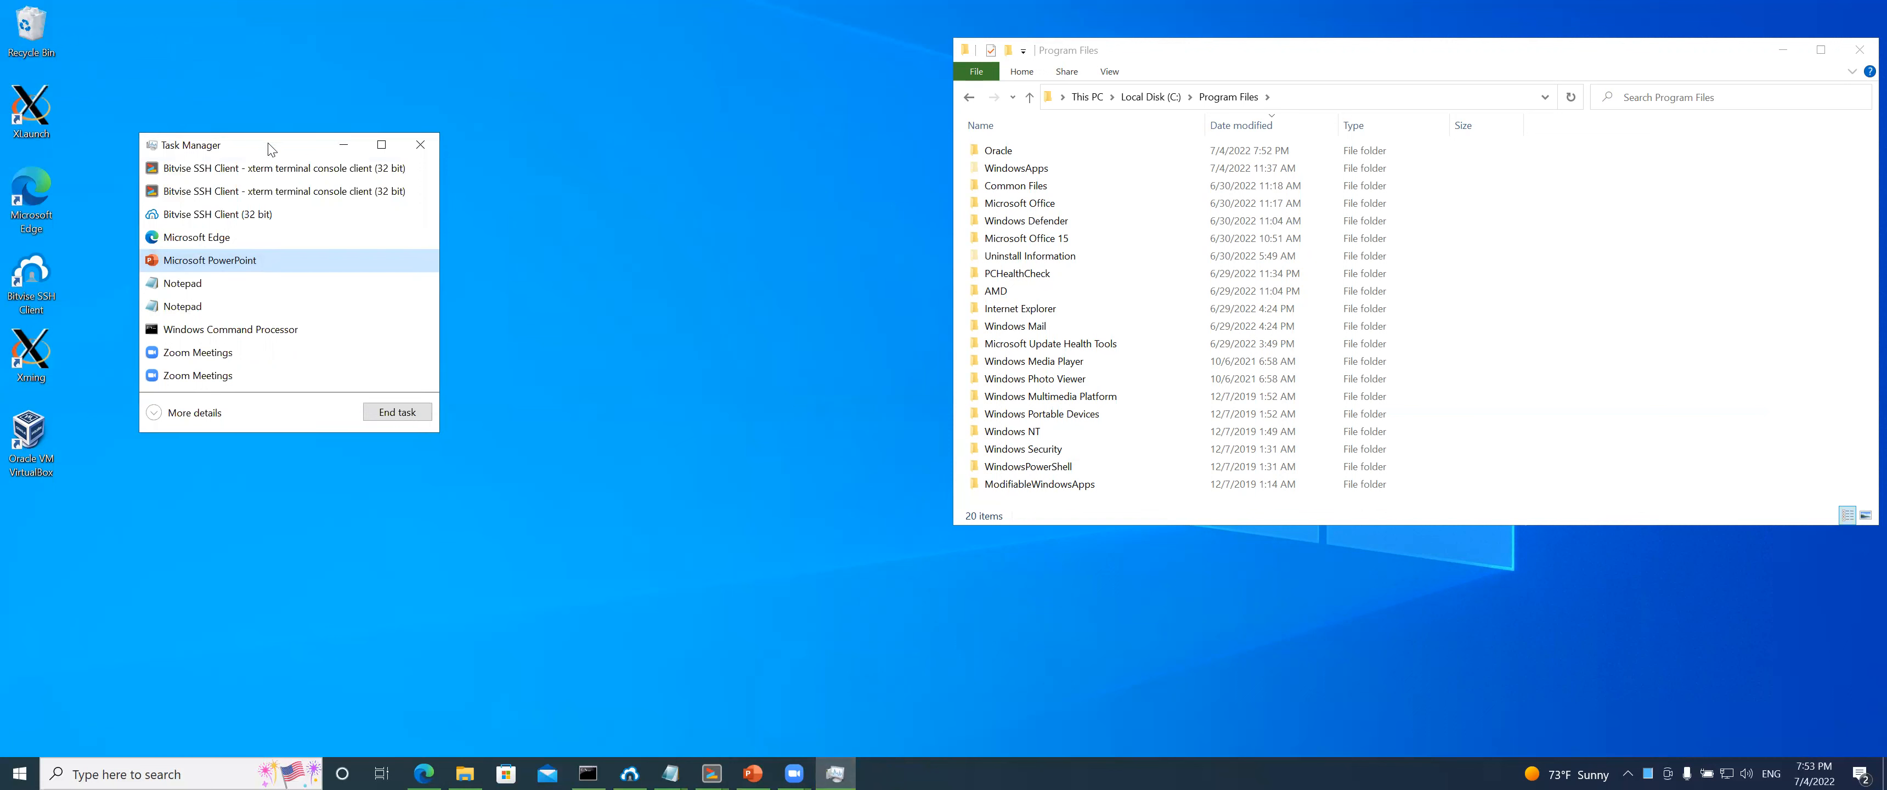
pyautogui.doubleClick(31, 443)
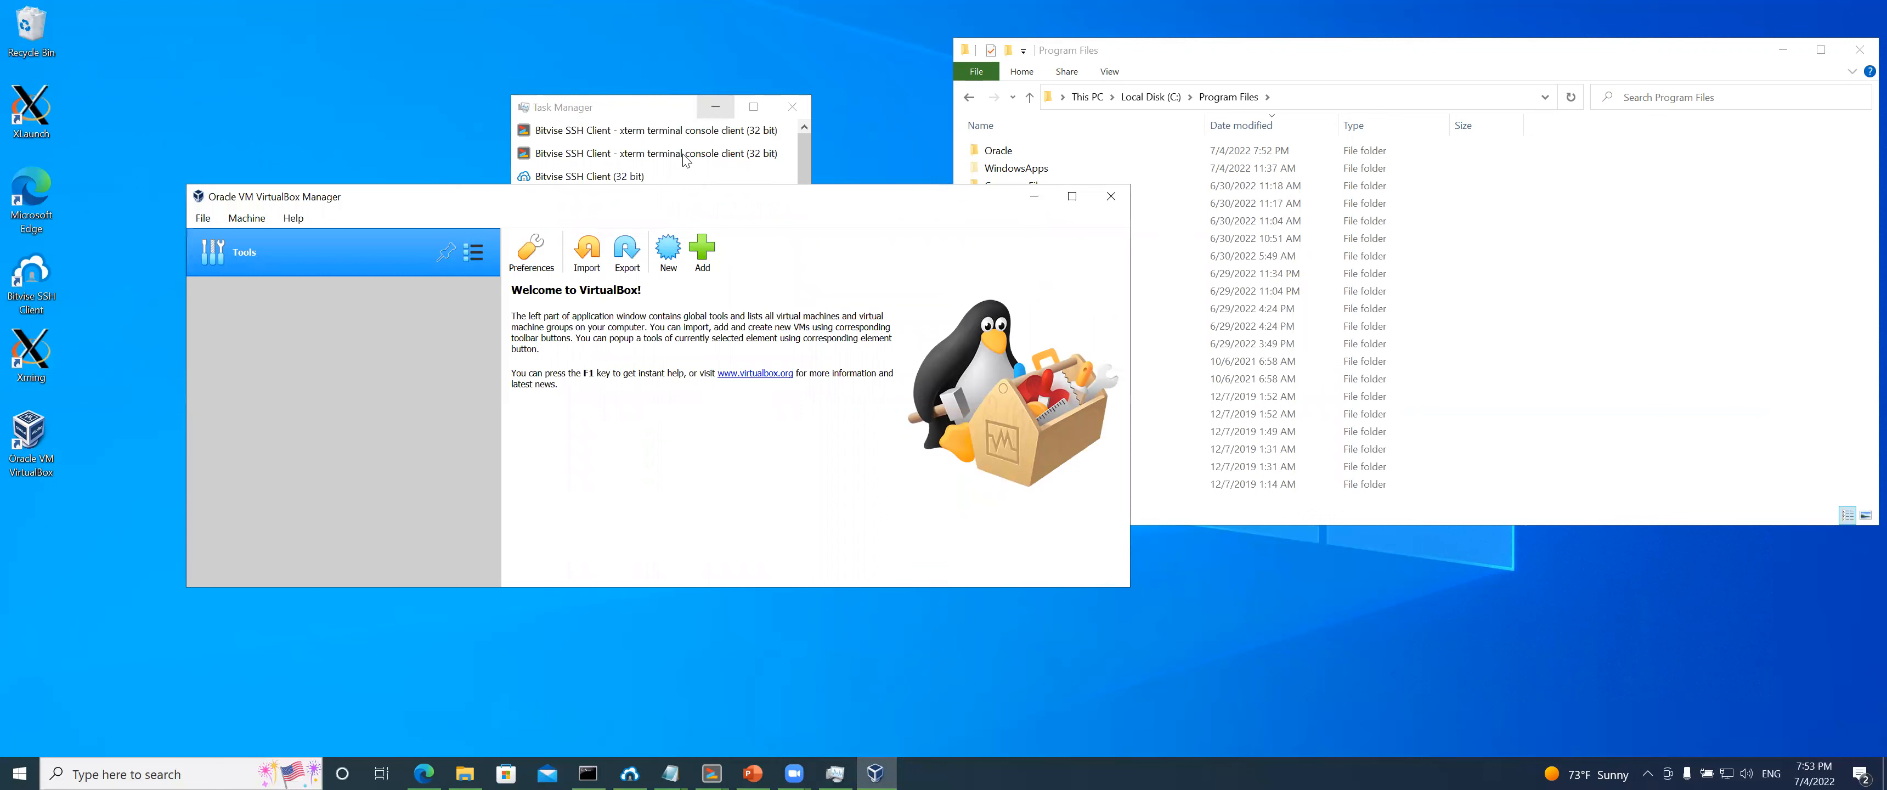
pyautogui.click(714, 111)
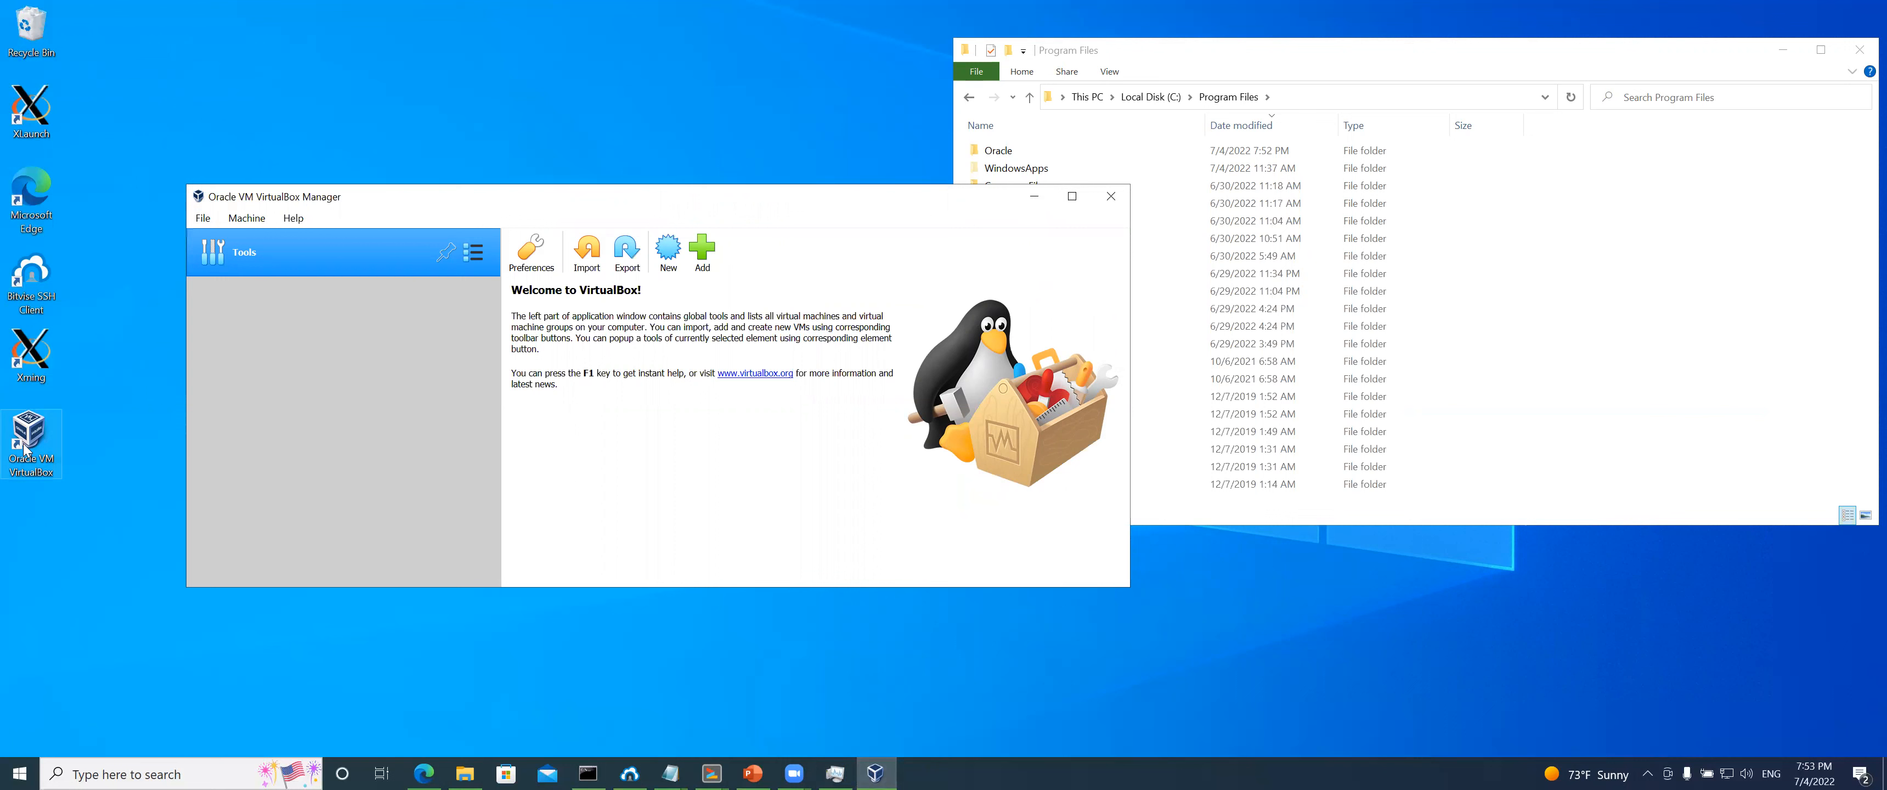
# Look over VirtualBox Manager's file commands and bring Task Manager back to check for the VirtualBox process
pyautogui.click(204, 219)
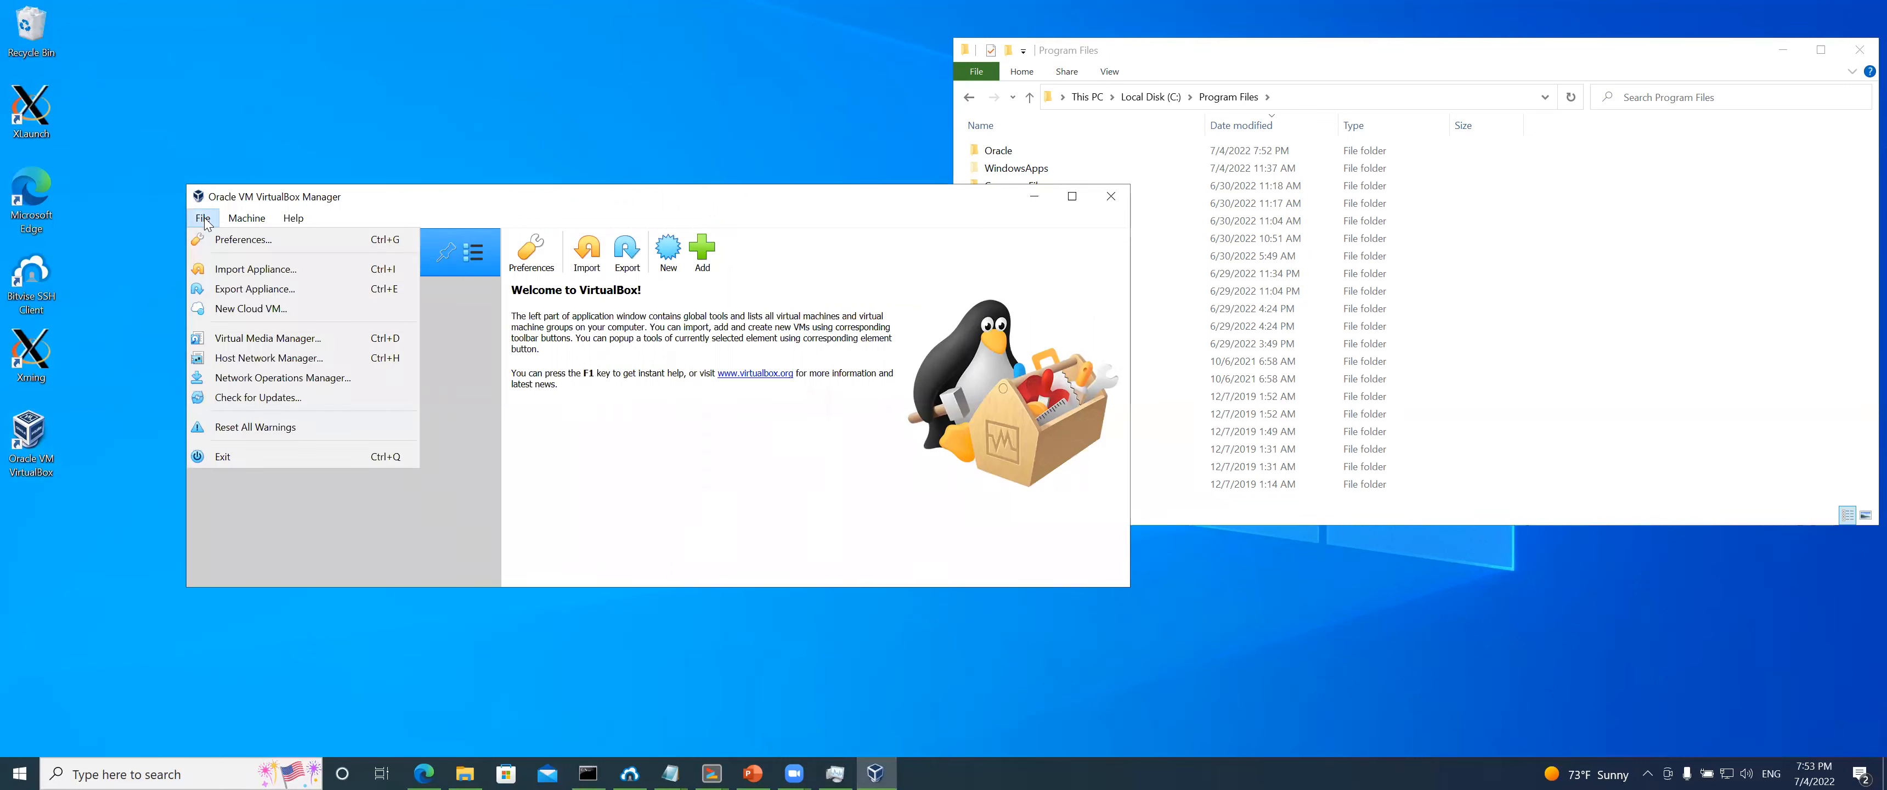
pyautogui.click(834, 772)
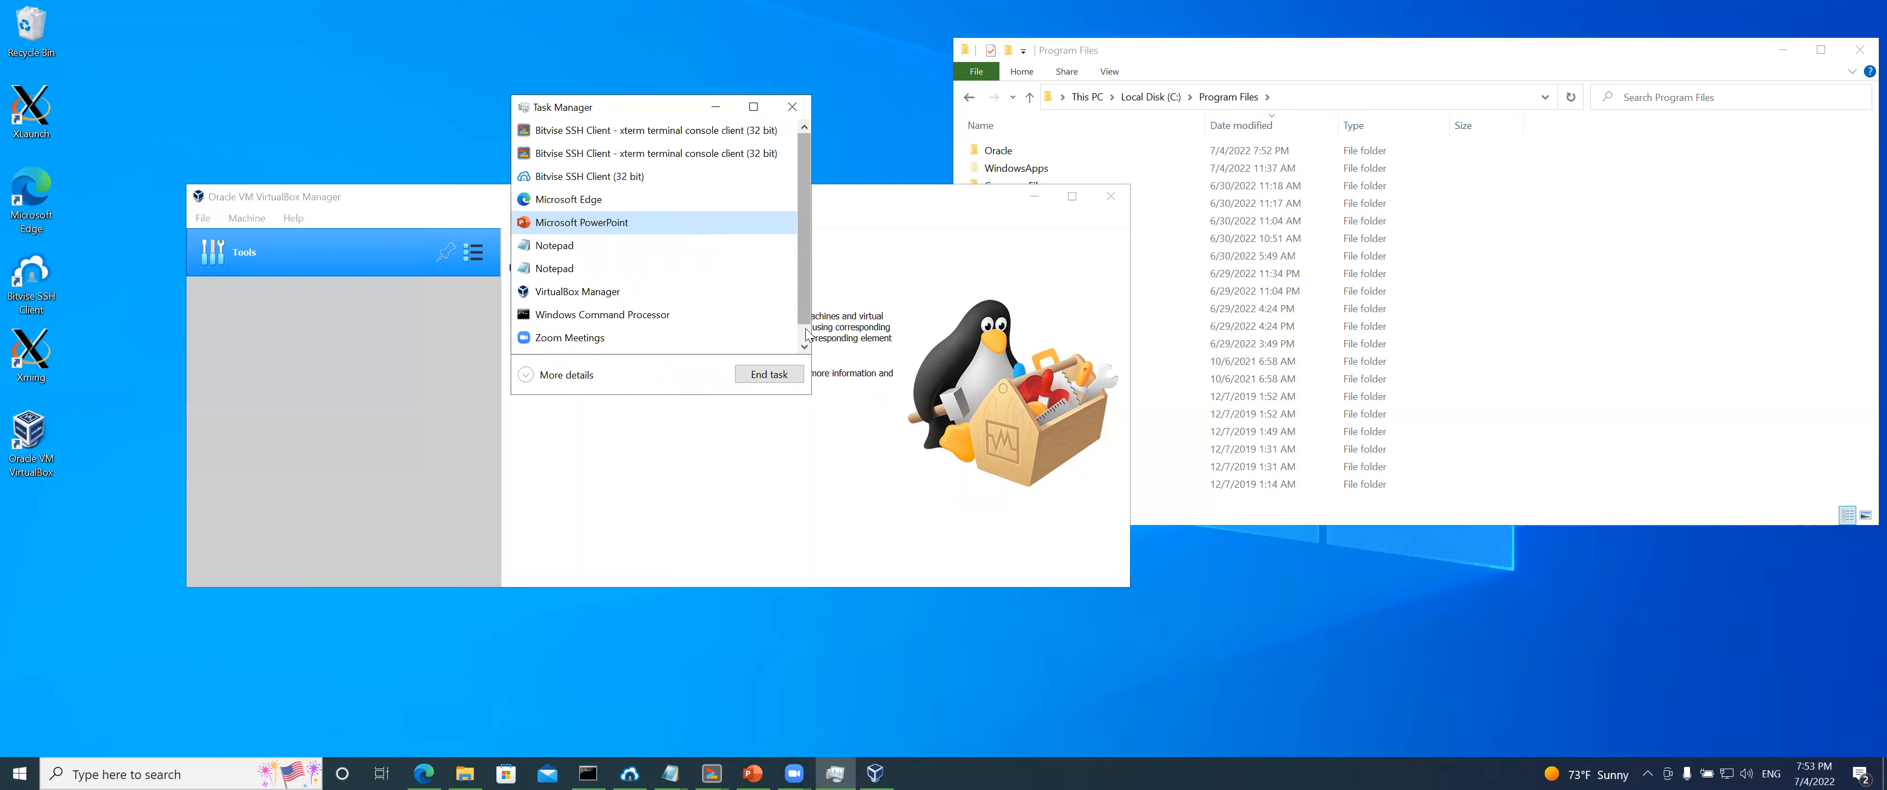
# Expand Task Manager to its detailed view, select the VirtualBox Manager process, and arrange the enlarged window beside VirtualBox Manager
pyautogui.moveTo(800, 145); pyautogui.dragTo(759, 251)
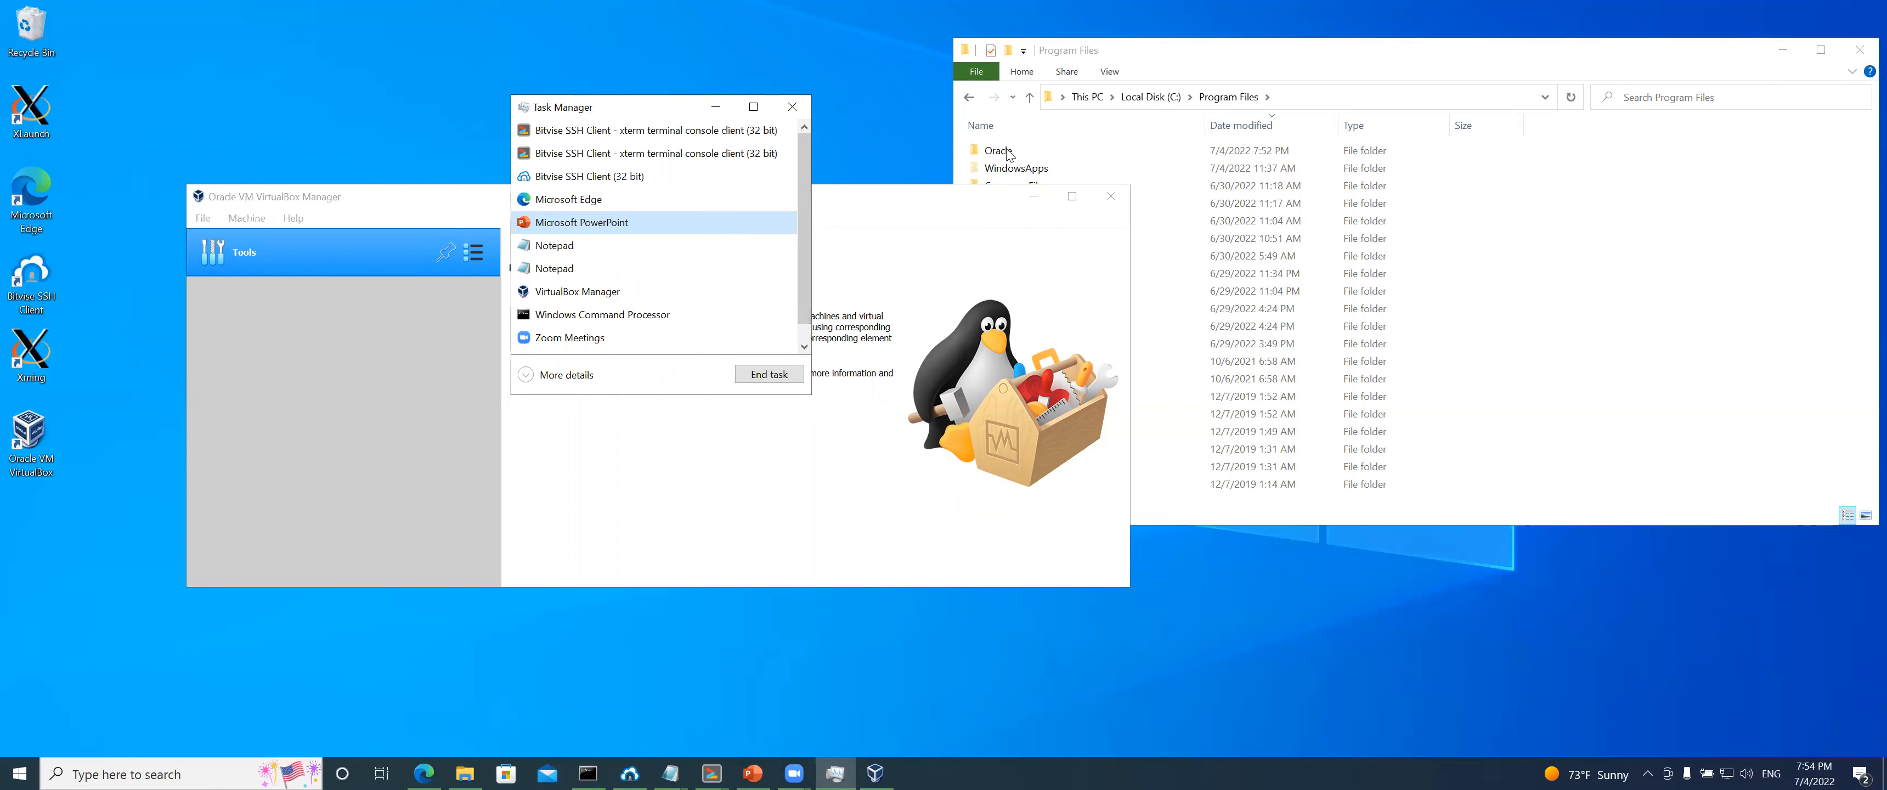
pyautogui.moveTo(816, 397); pyautogui.dragTo(1120, 684)
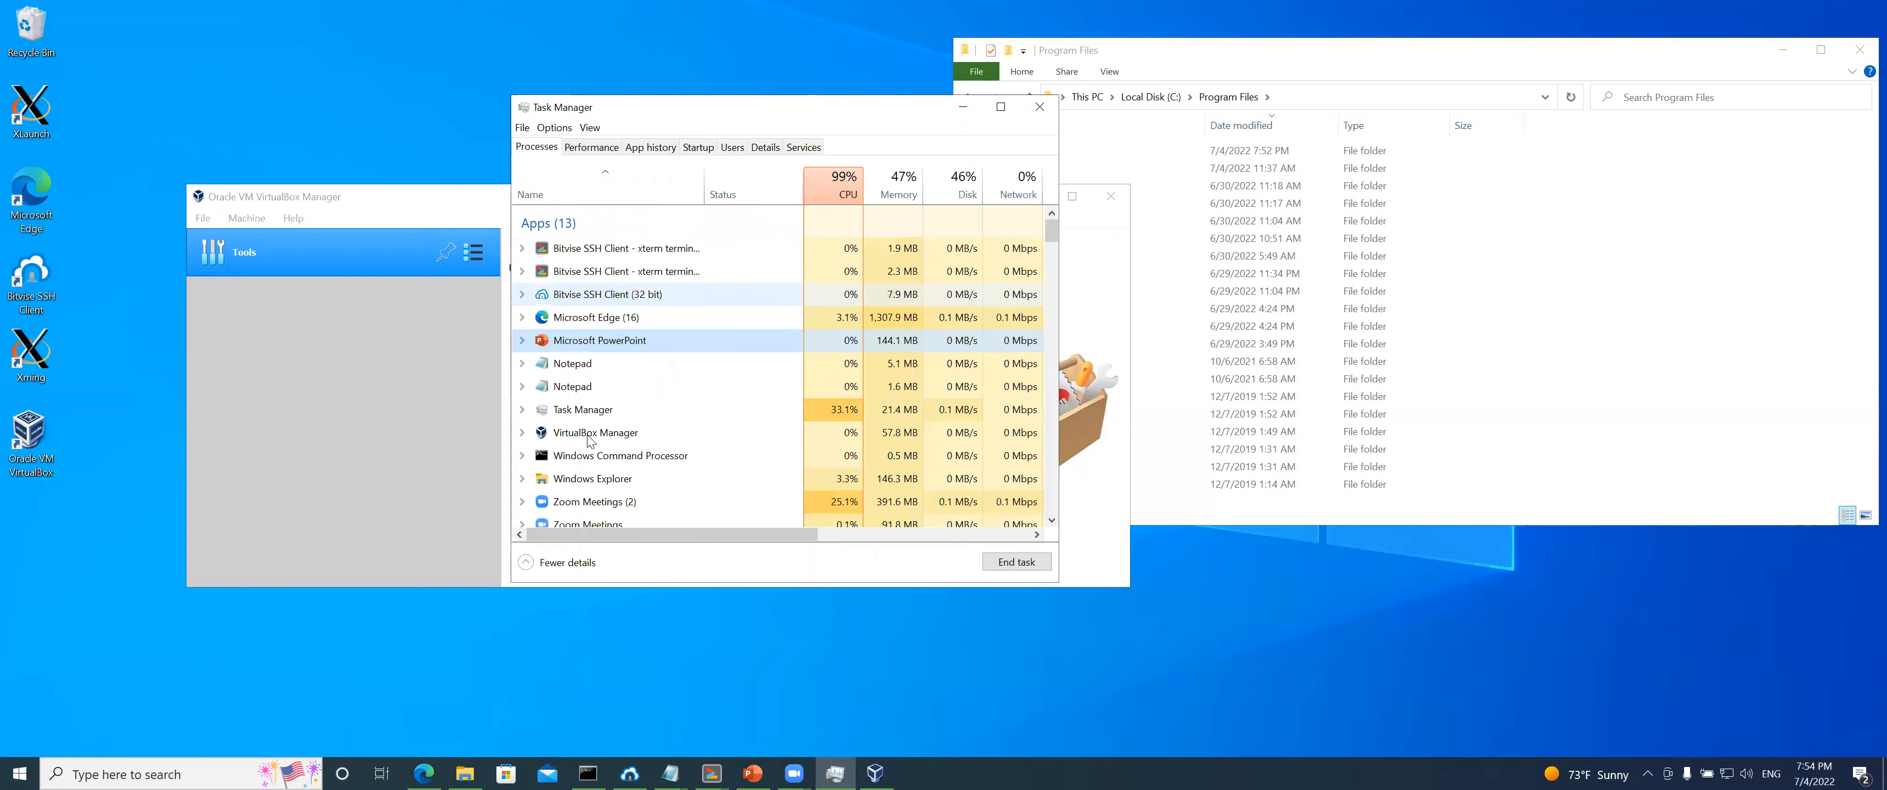
pyautogui.click(590, 434)
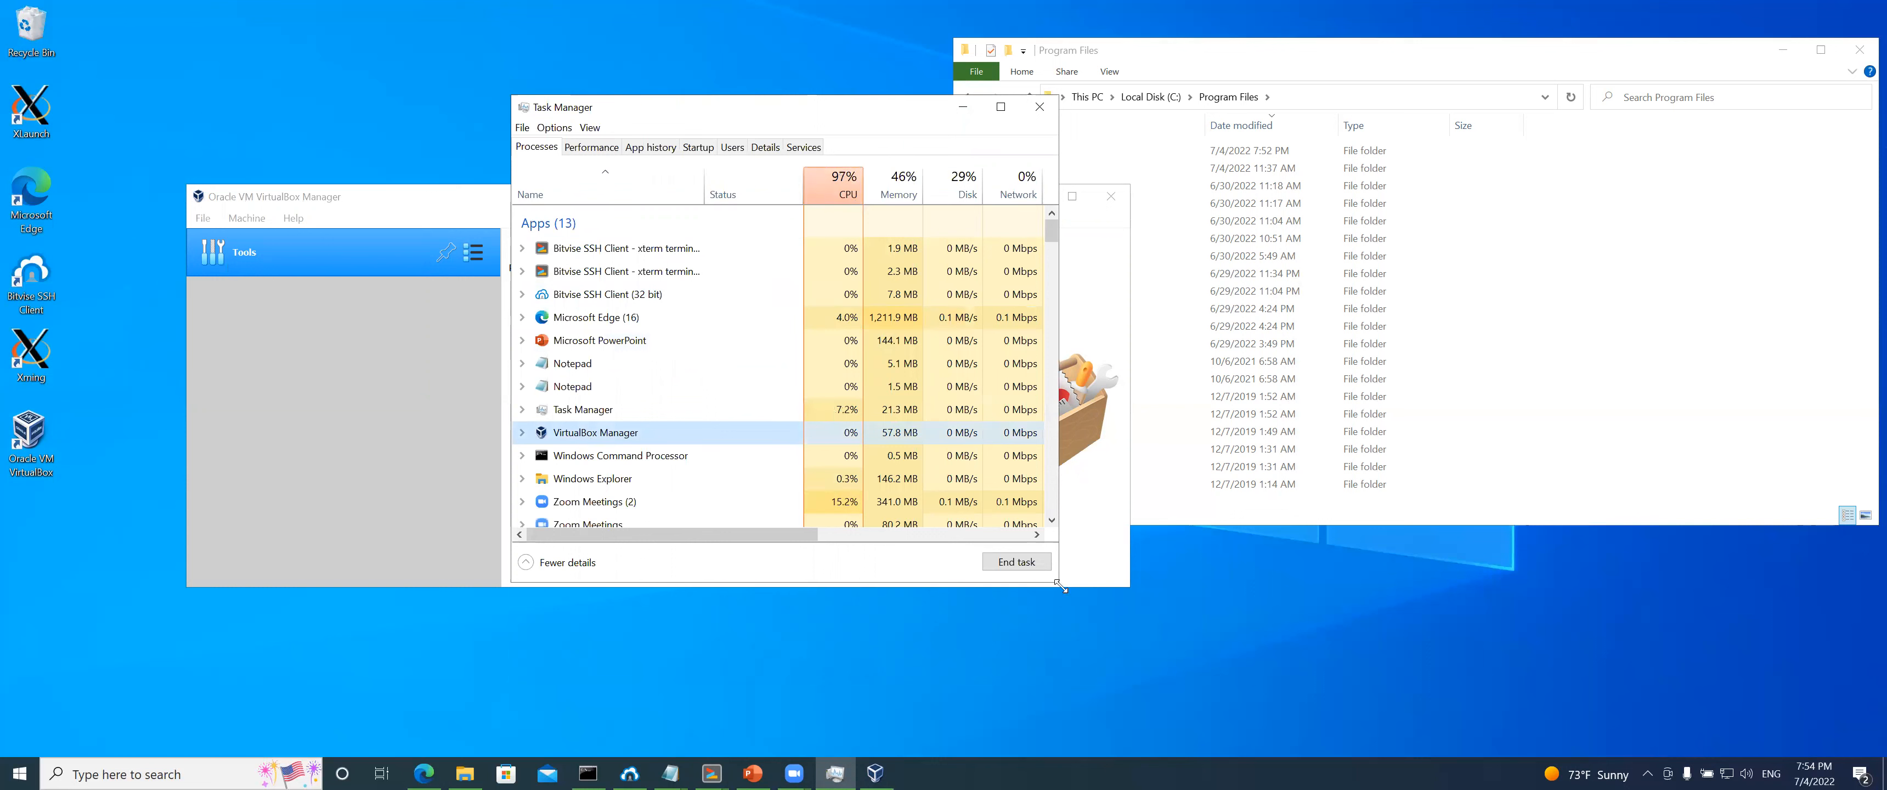
pyautogui.moveTo(1060, 585); pyautogui.dragTo(1297, 716)
pyautogui.moveTo(961, 116); pyautogui.dragTo(1500, 96)
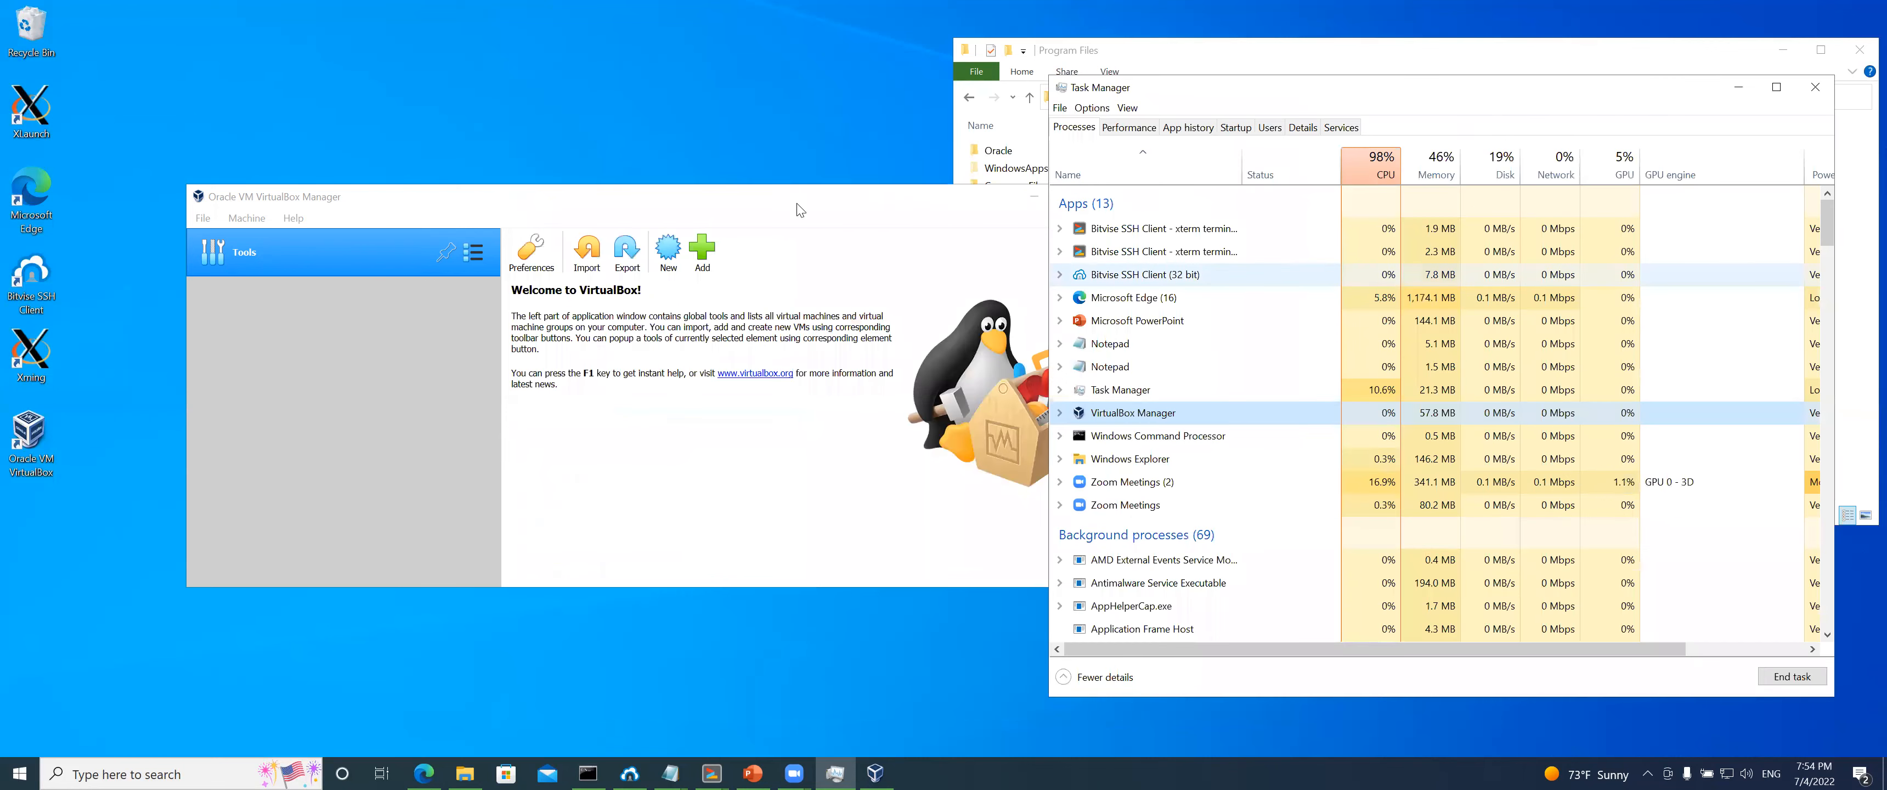
pyautogui.moveTo(797, 204); pyautogui.dragTo(677, 129)
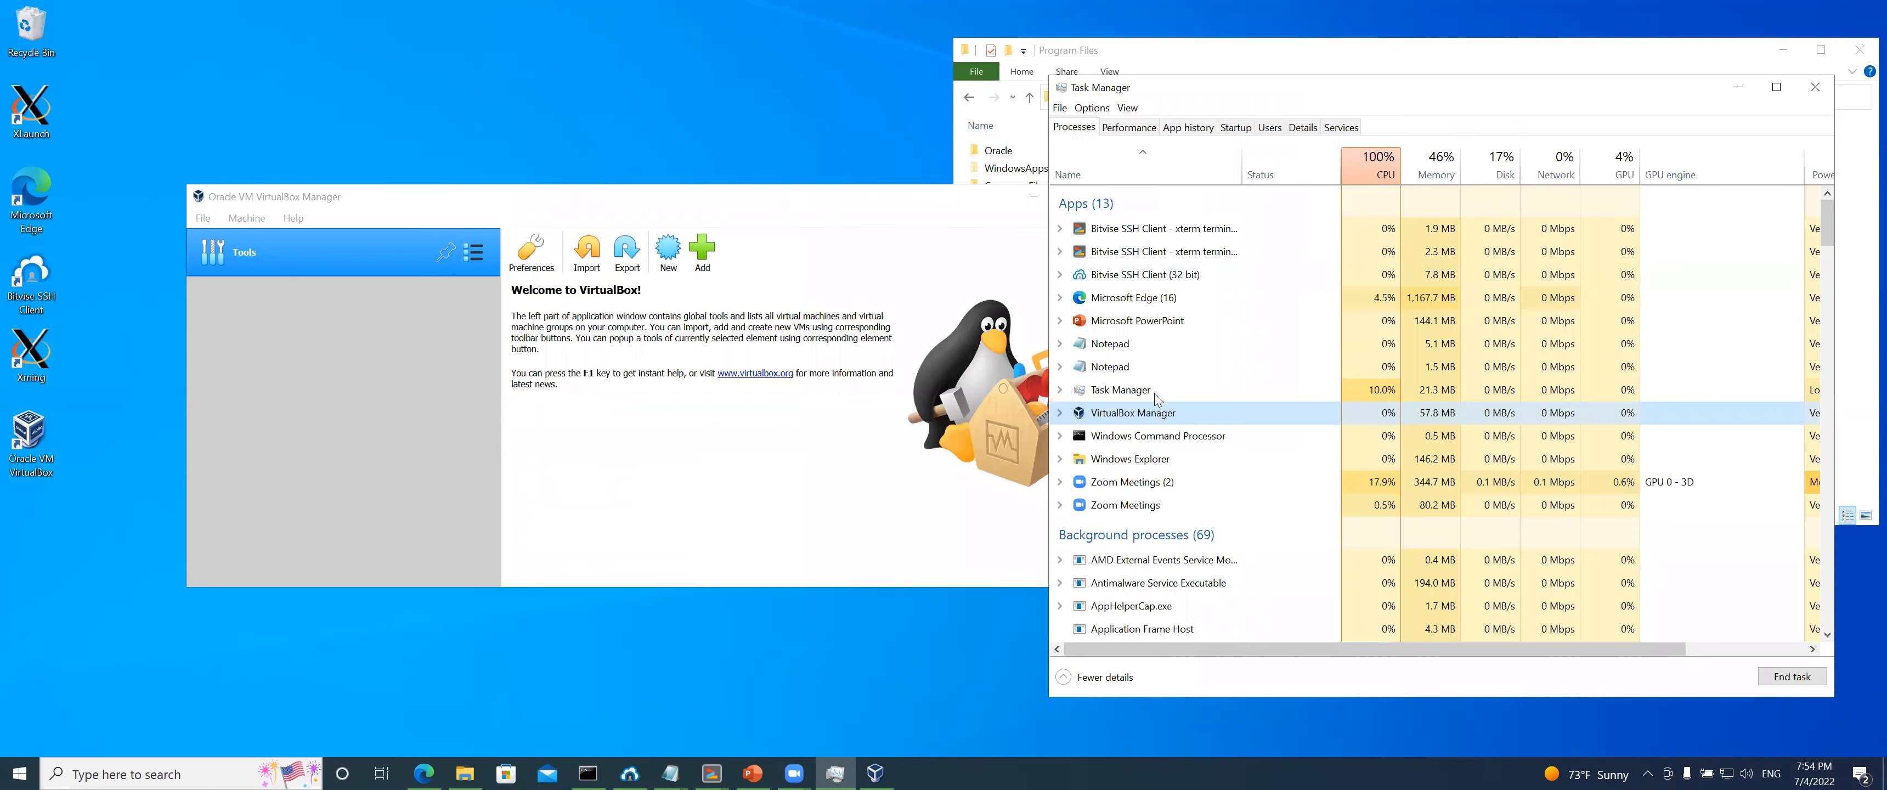
pyautogui.click(1389, 419)
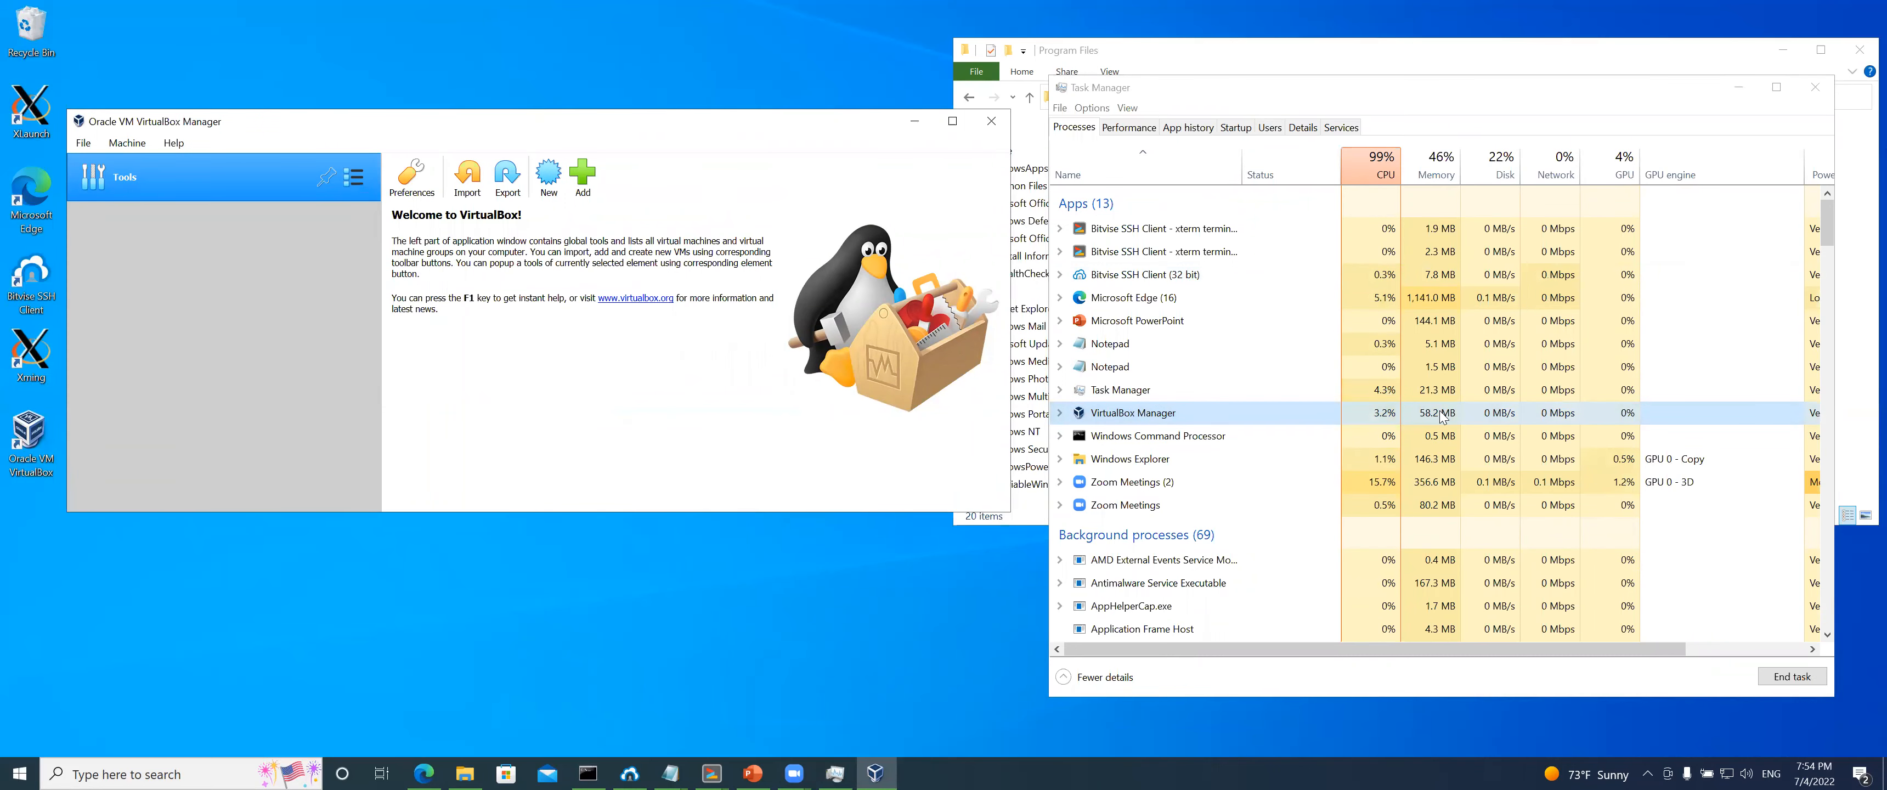
# Check the CPU performance graph in Task Manager, then examine the Windows Command Processor, Windows Explorer and Microsoft Edge entries among the processes
pyautogui.click(1132, 131)
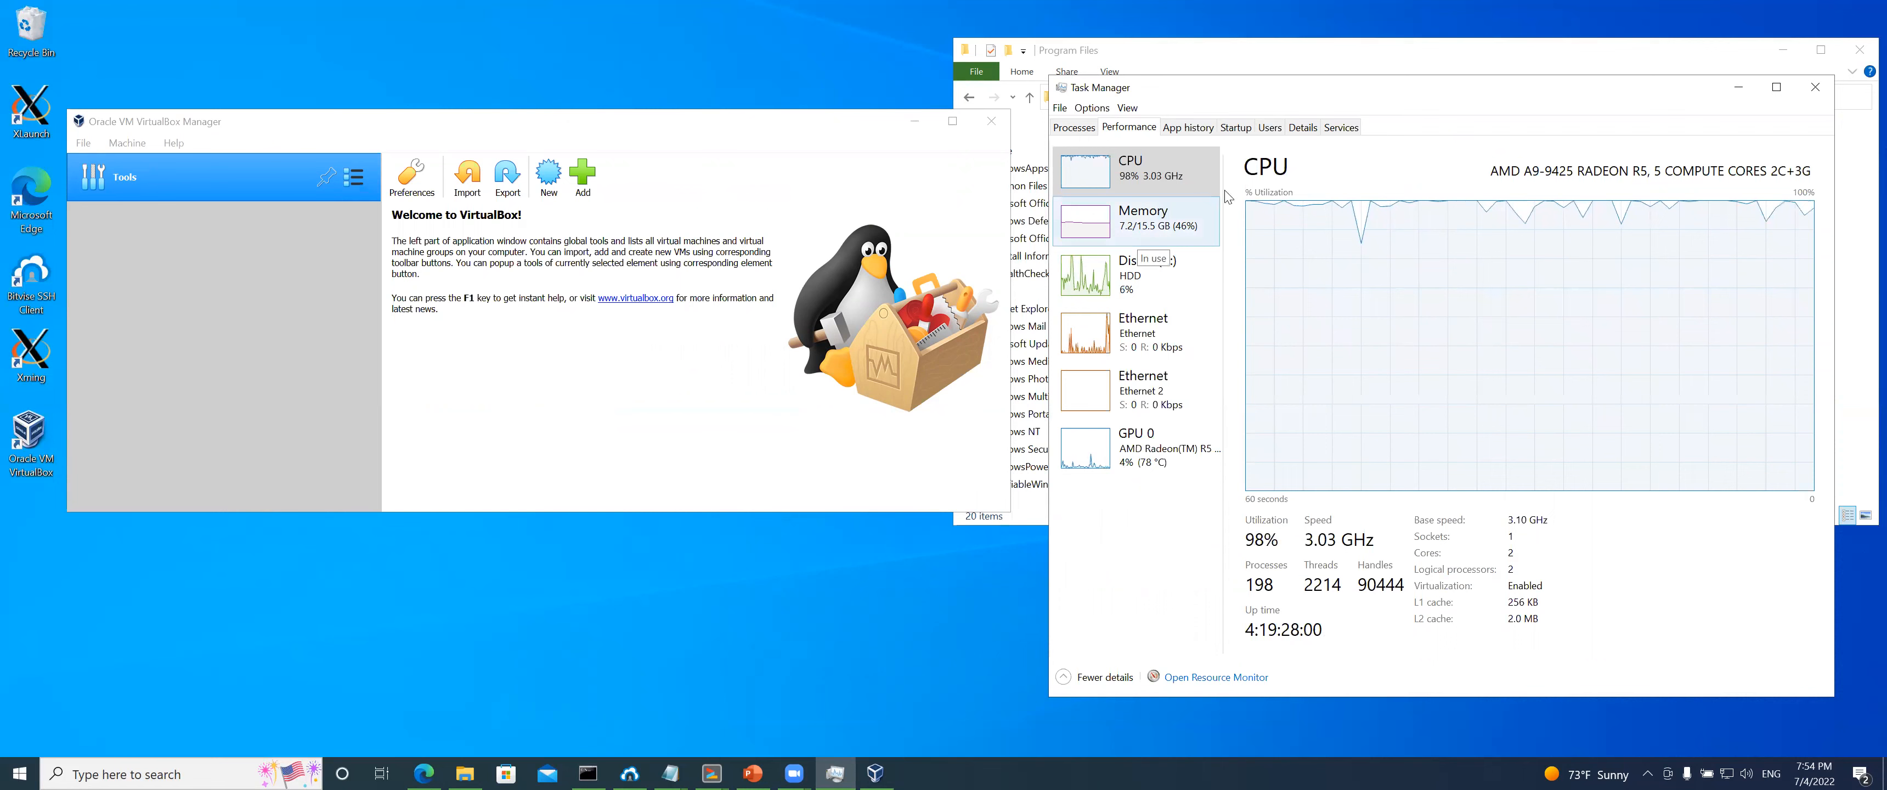
pyautogui.click(1074, 129)
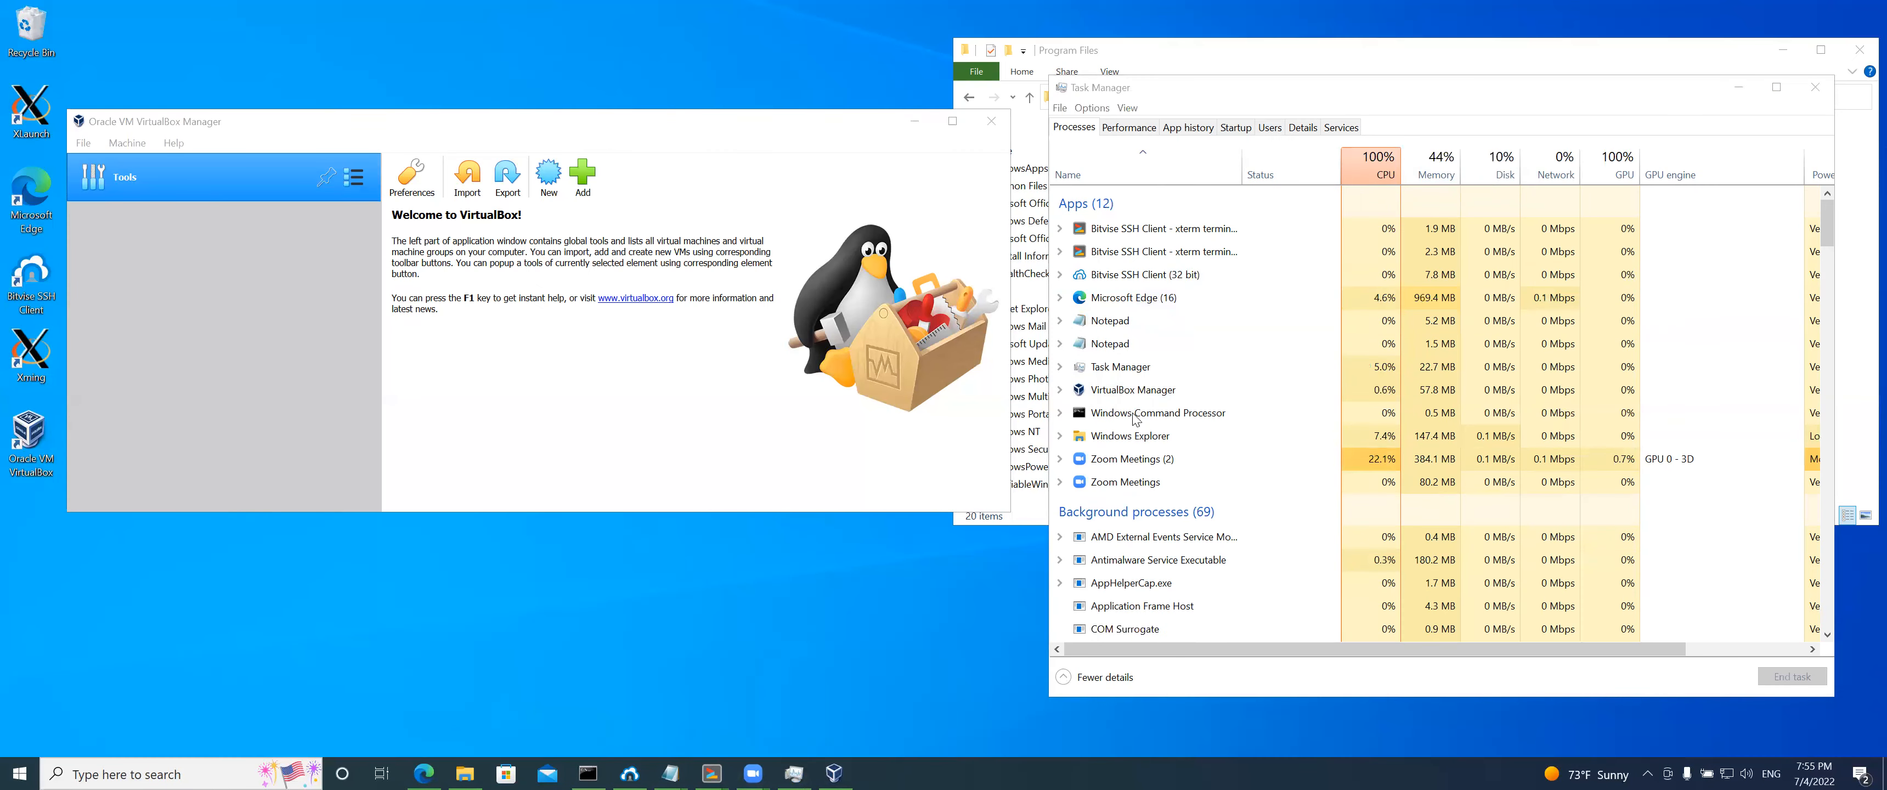
pyautogui.click(1138, 414)
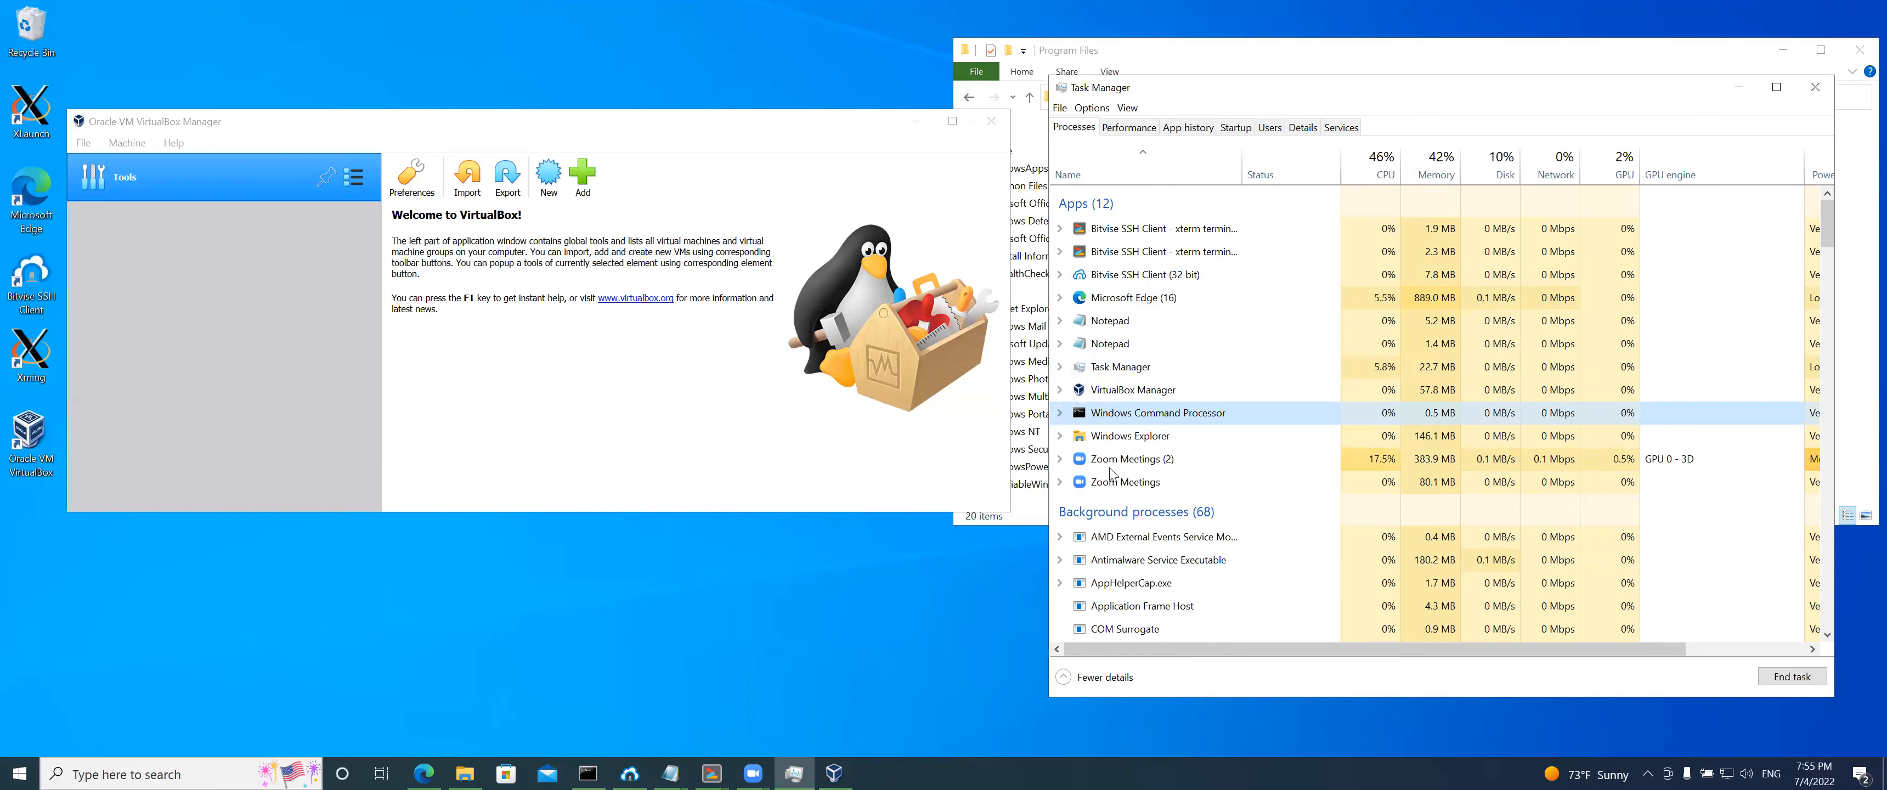
pyautogui.click(1121, 439)
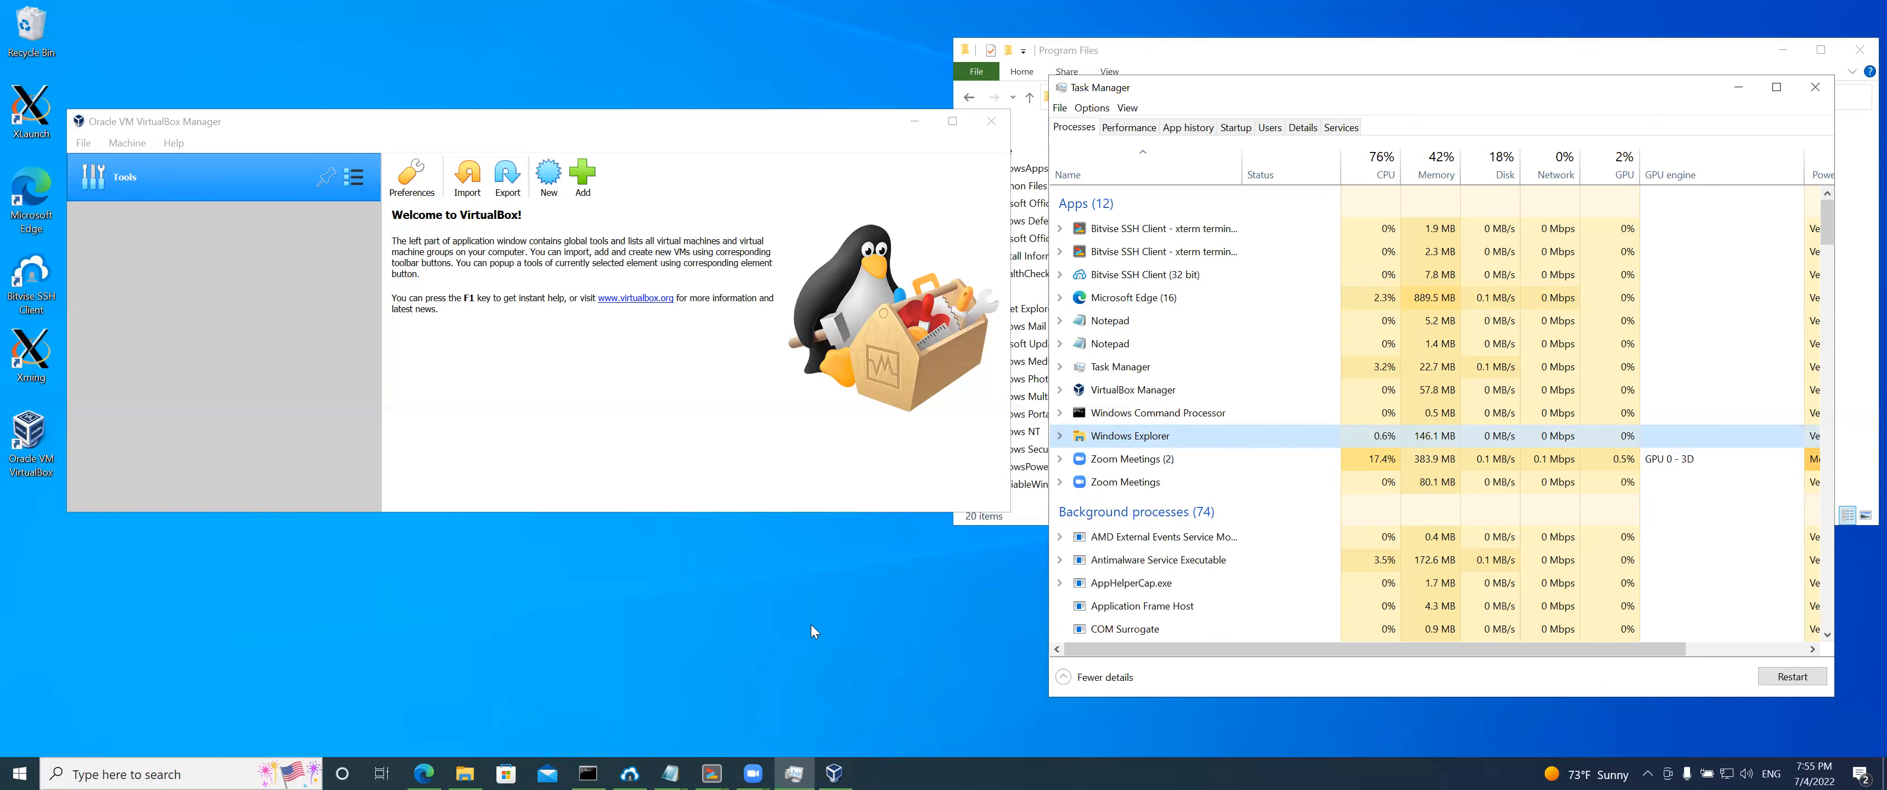
pyautogui.click(1155, 301)
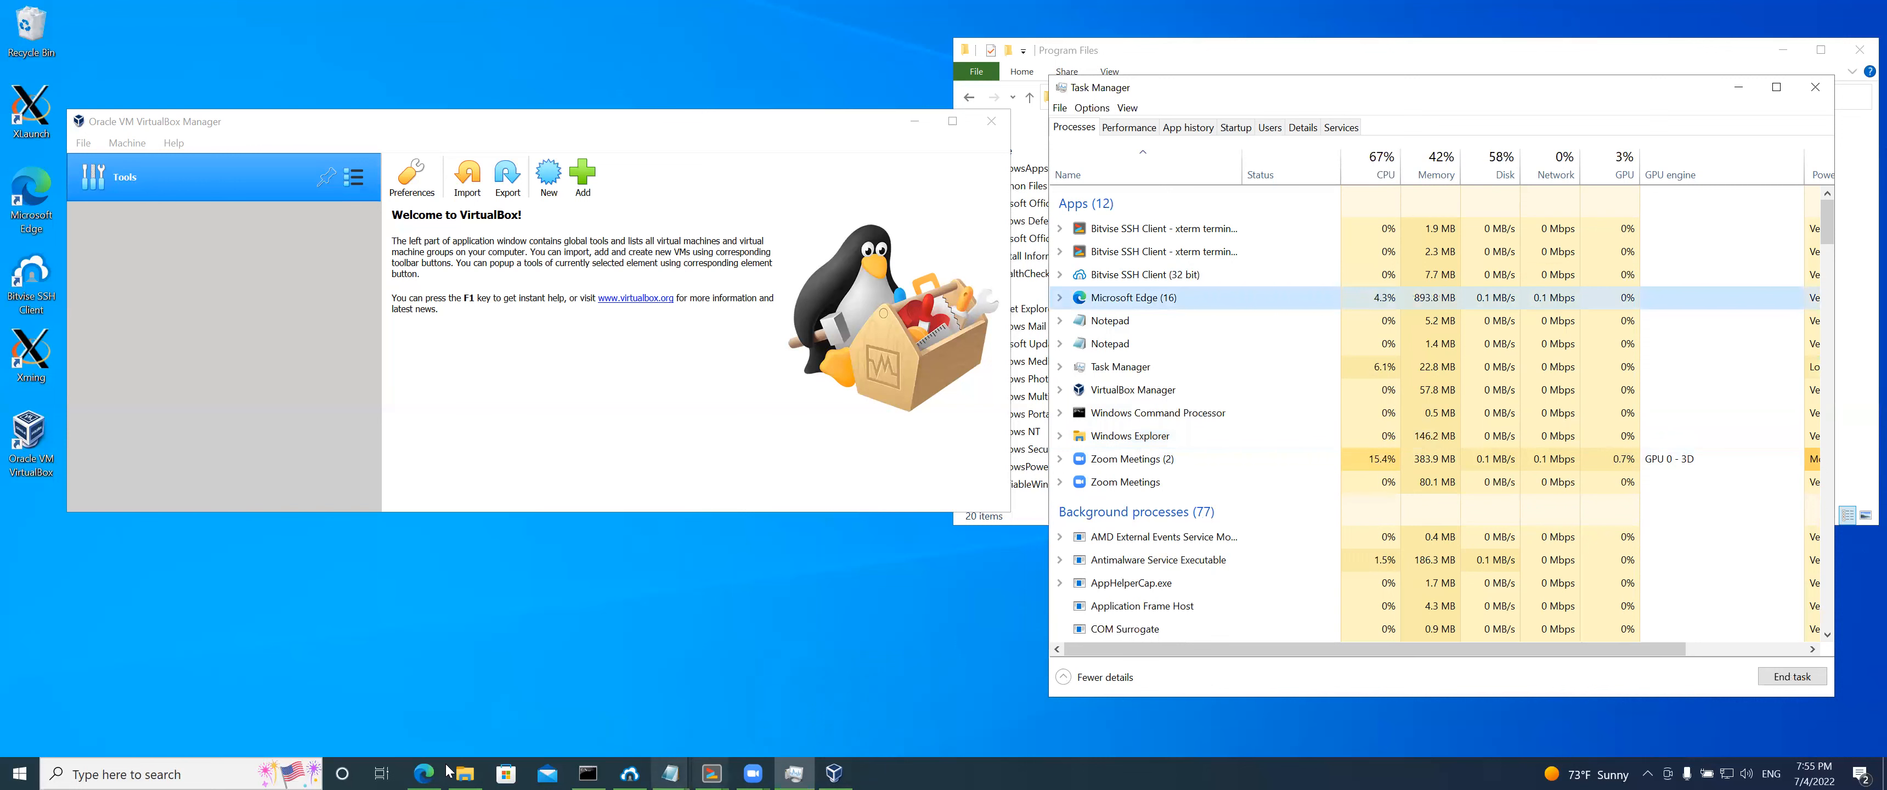
# Switch to Microsoft Edge, look through its open tabs, and minimize the browser and the Program Files window
pyautogui.click(426, 772)
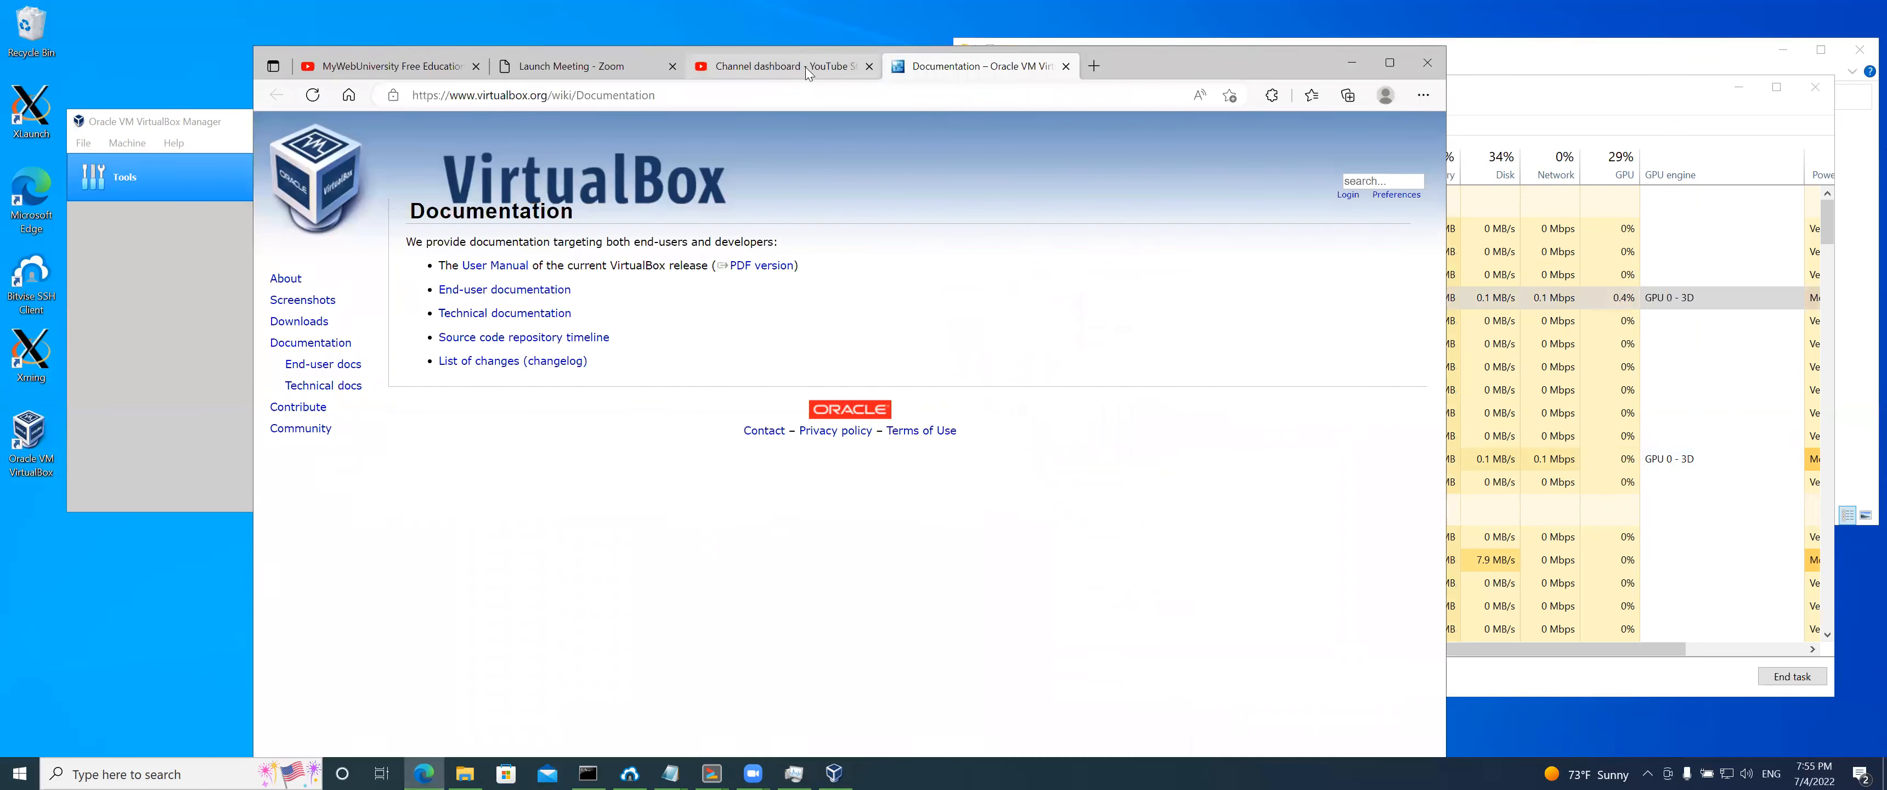
pyautogui.click(777, 68)
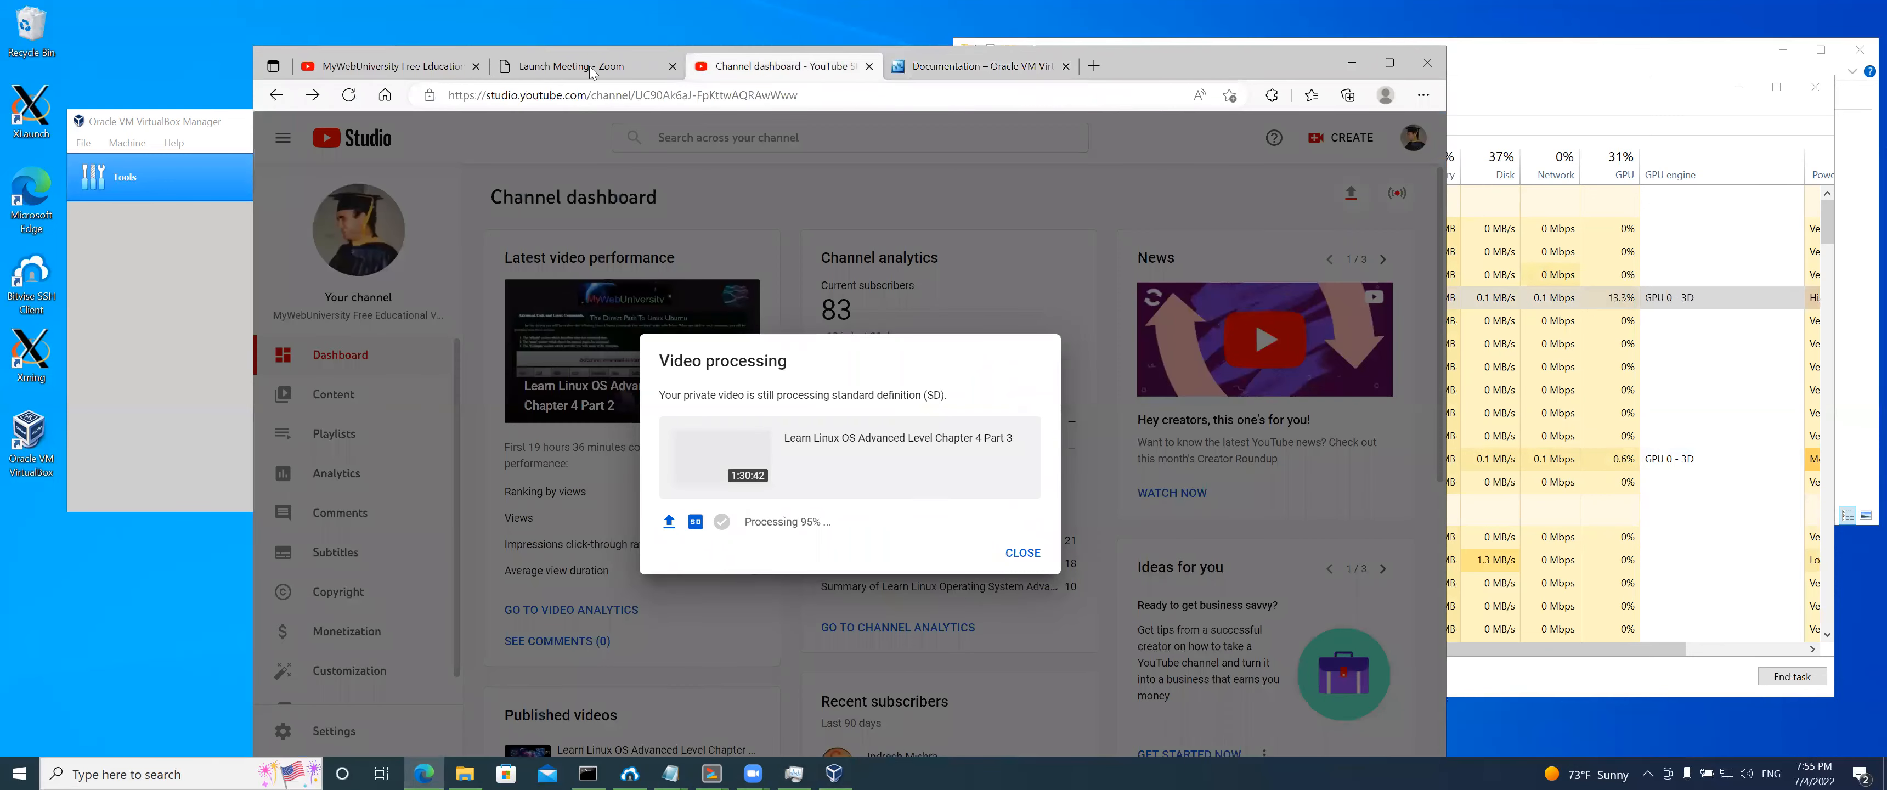
pyautogui.click(572, 66)
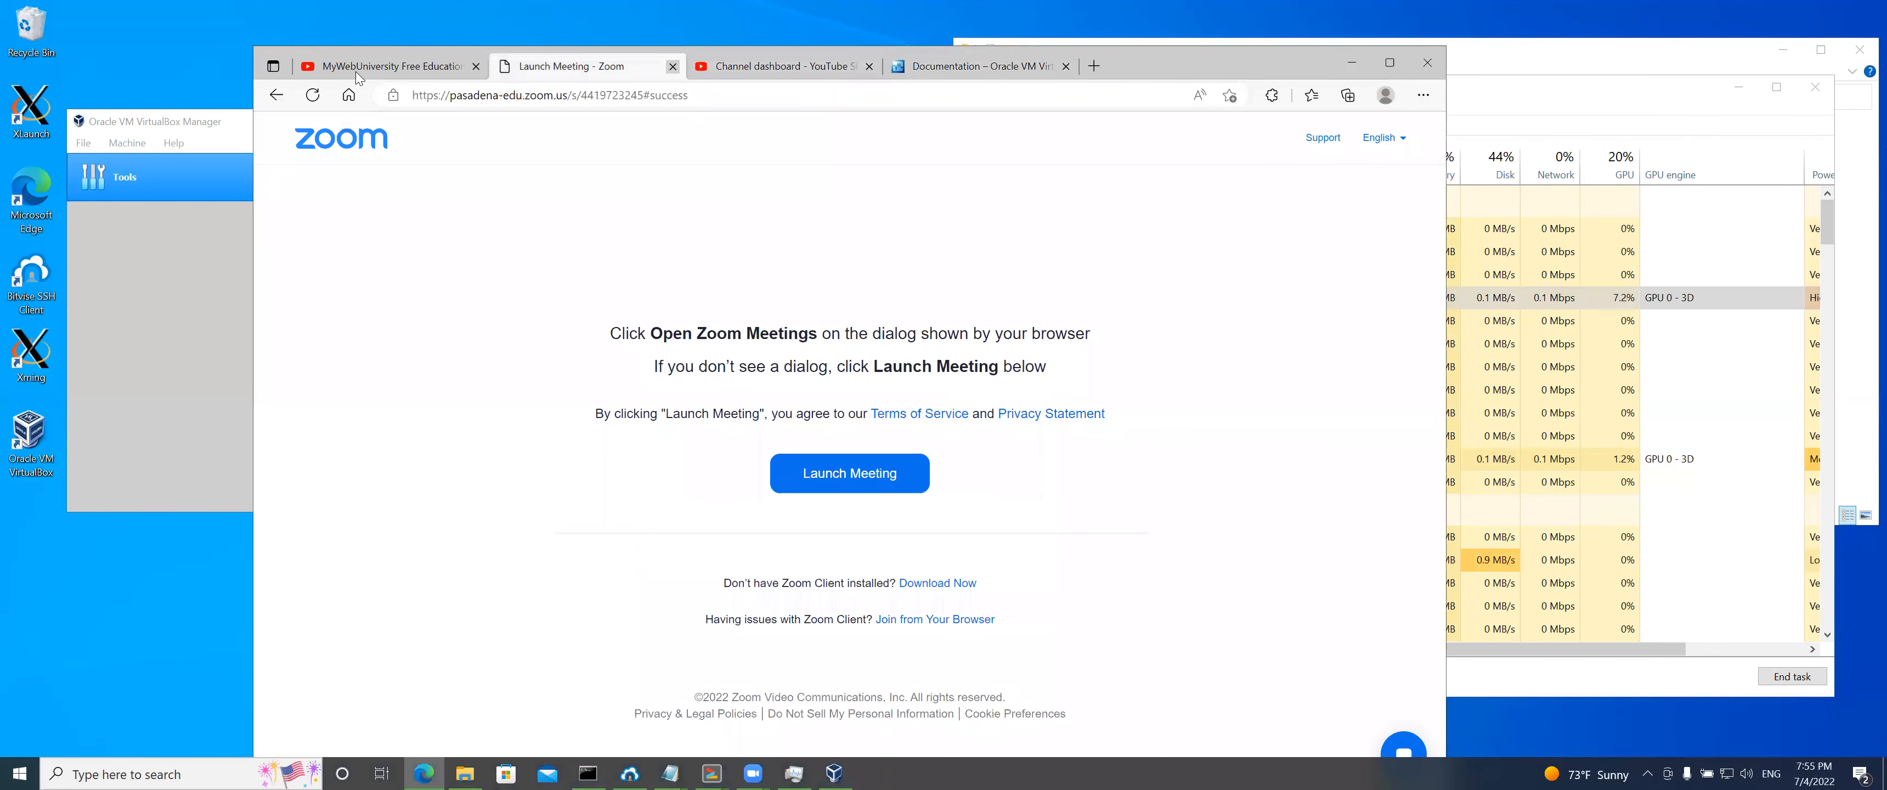
pyautogui.click(374, 65)
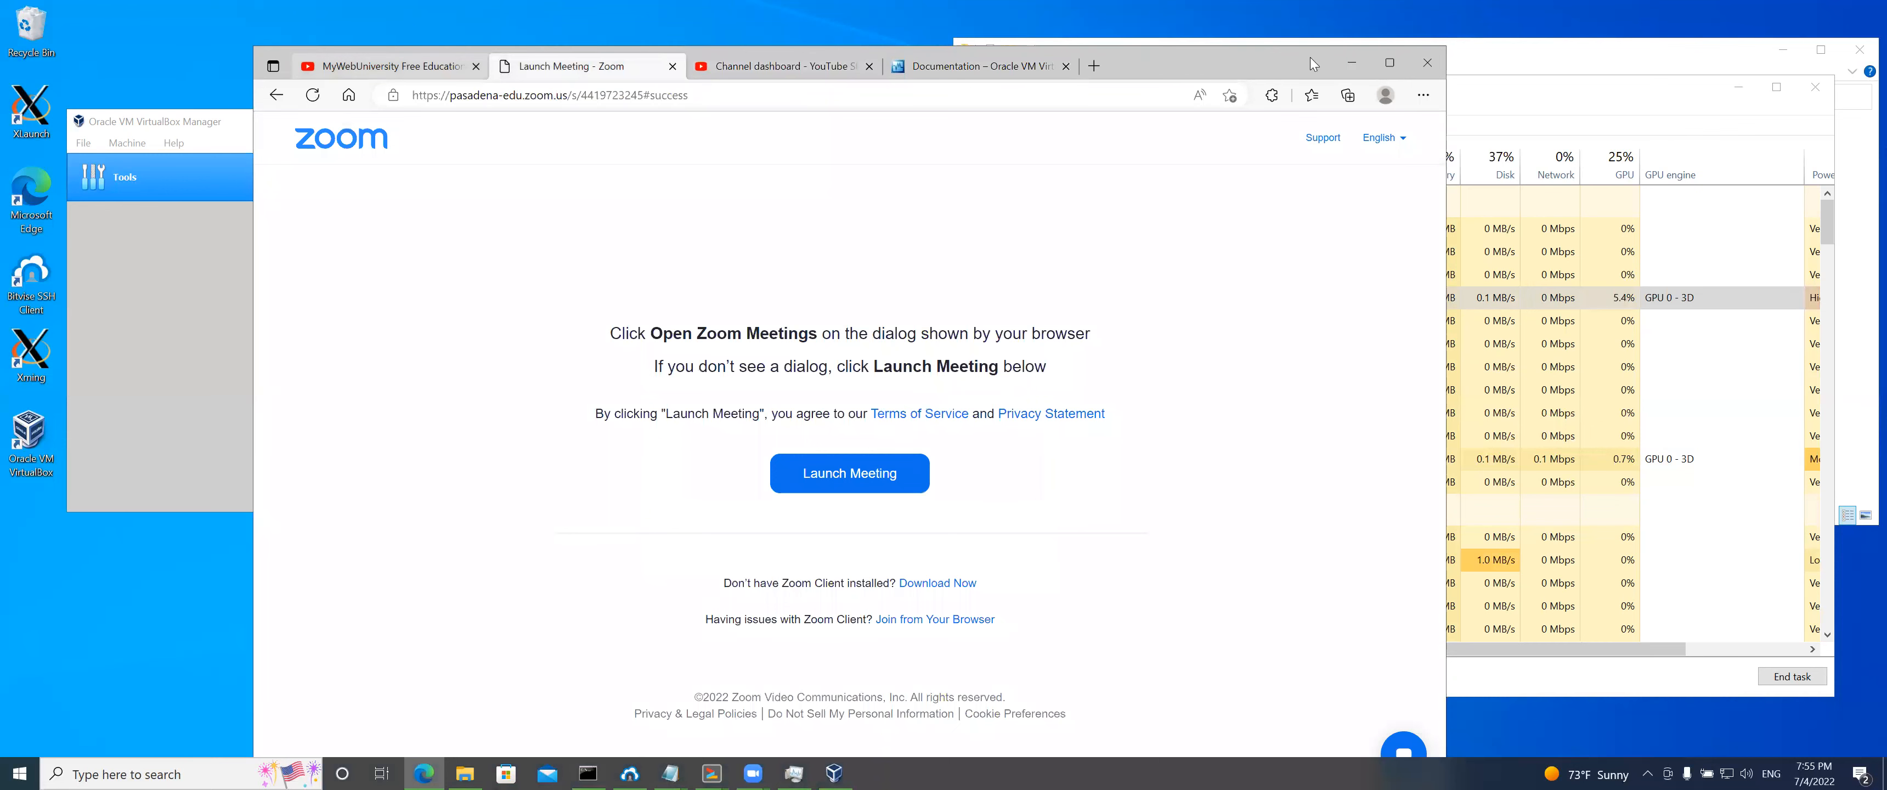
pyautogui.click(1343, 72)
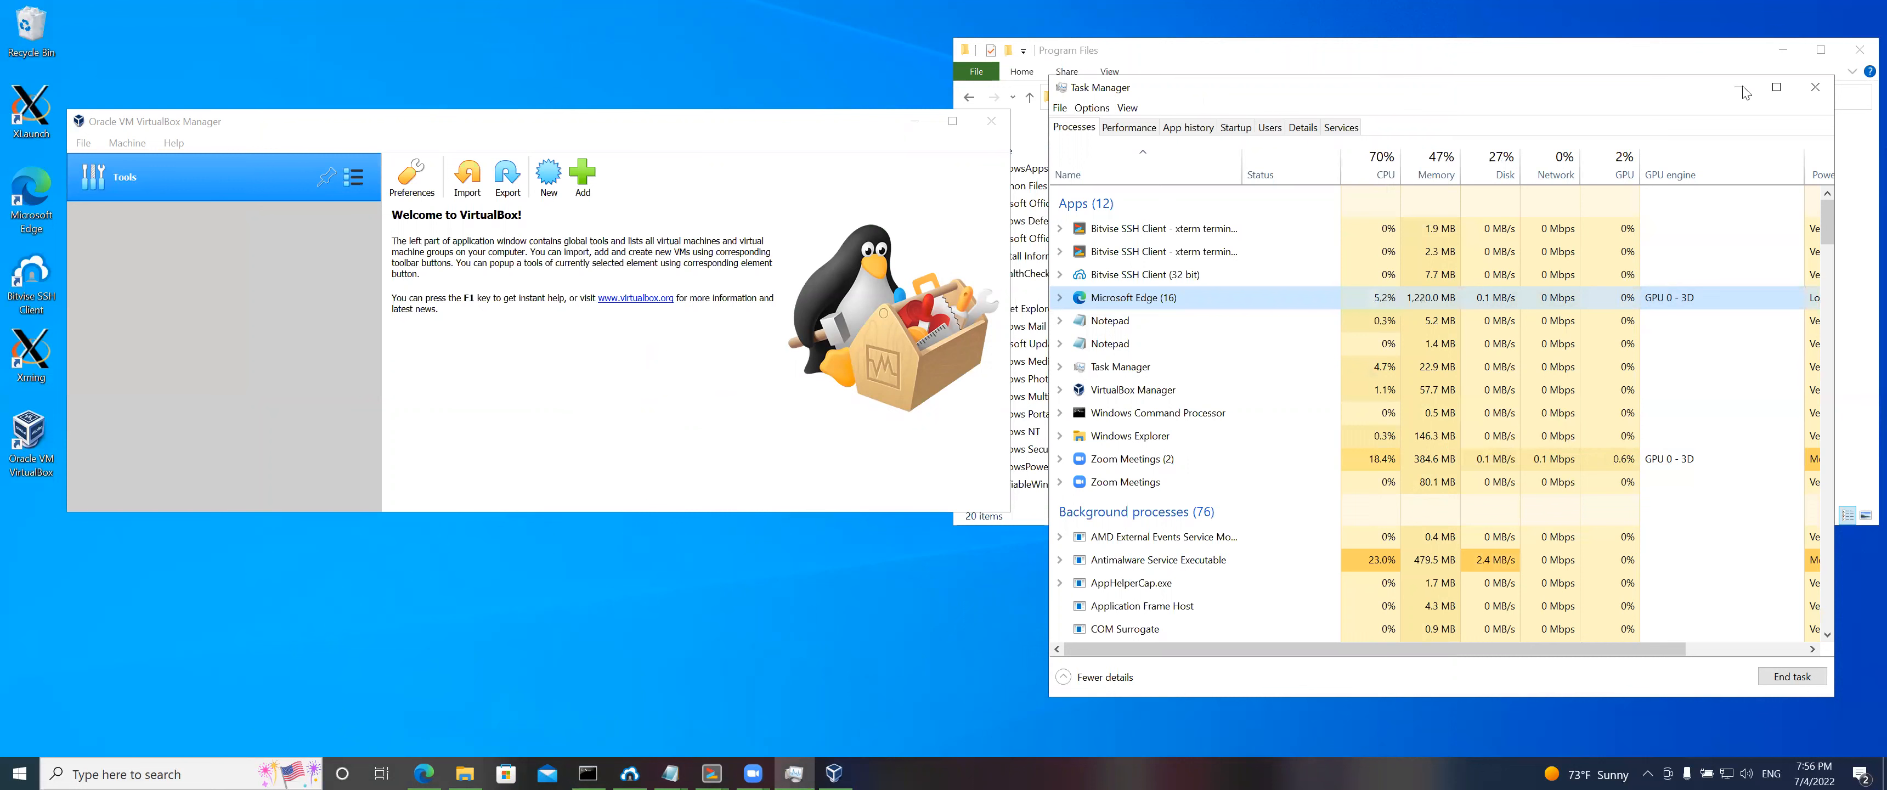
pyautogui.click(1777, 50)
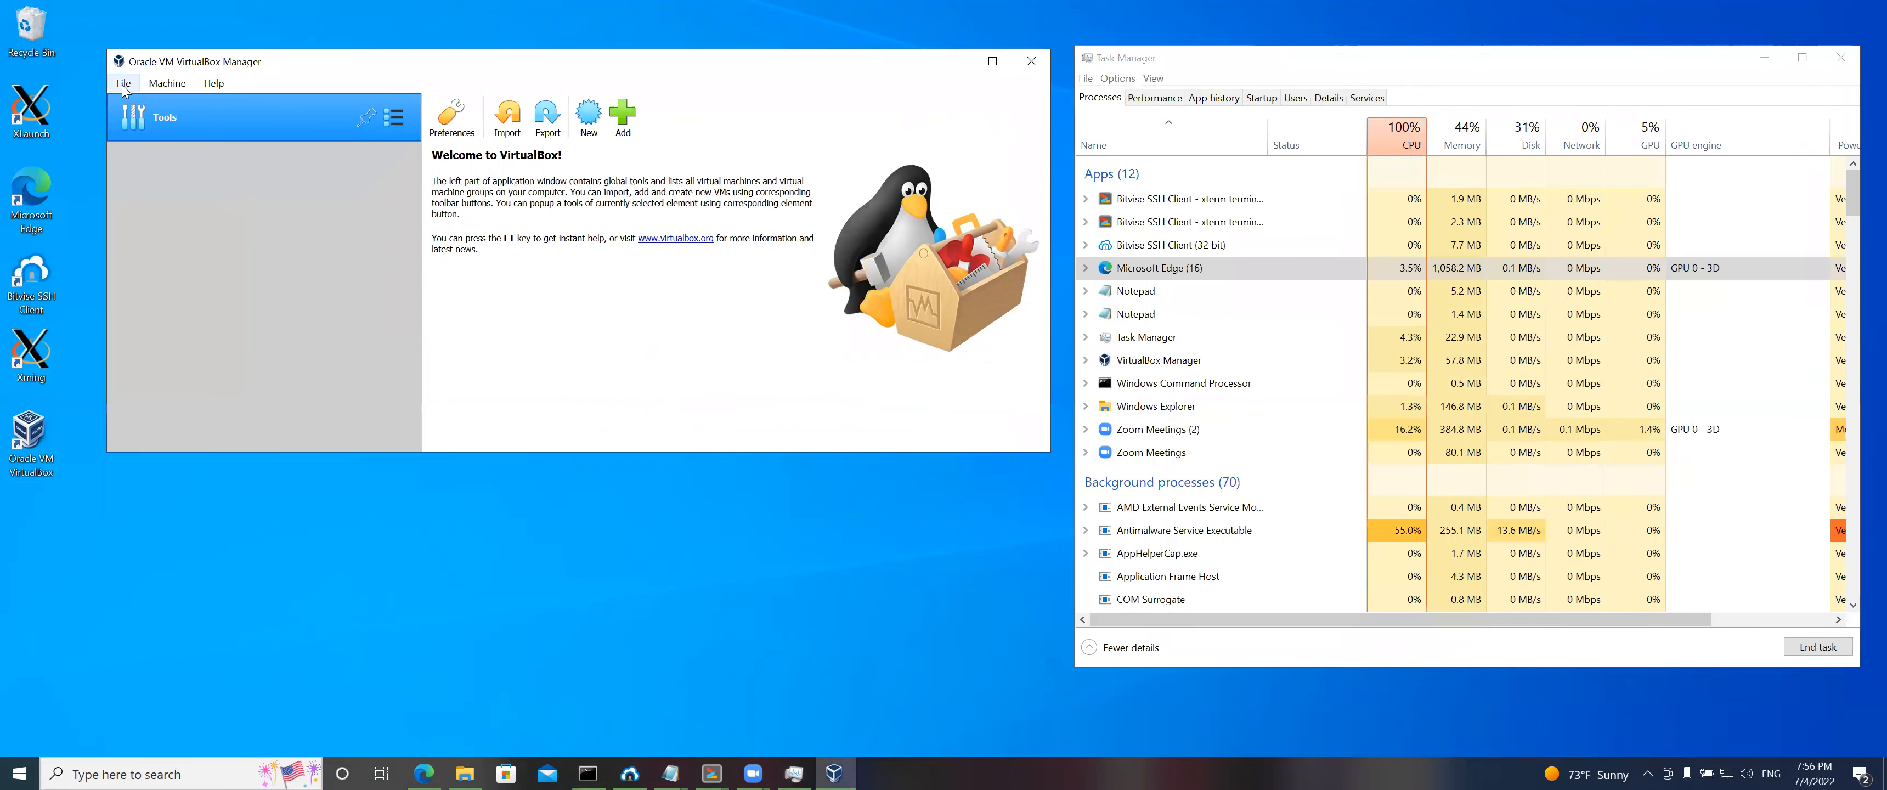
# Open the Oracle web site from VirtualBox Manager's help commands, skim the Oracle VM VirtualBox page, and return to VirtualBox Manager
pyautogui.click(136, 90)
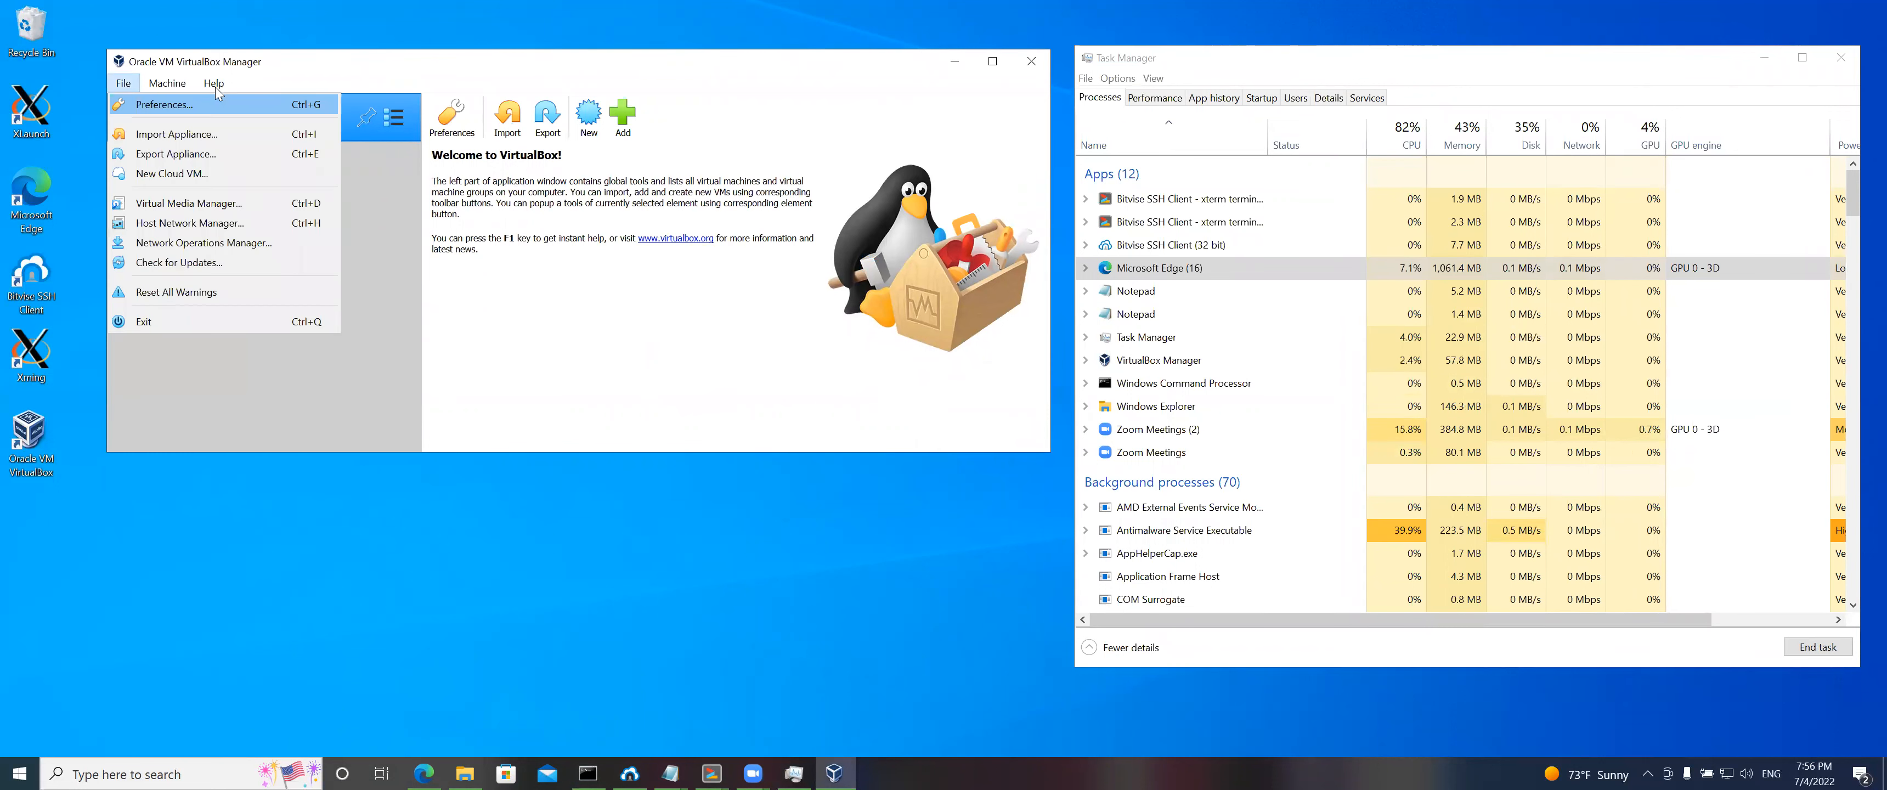
pyautogui.moveTo(214, 86)
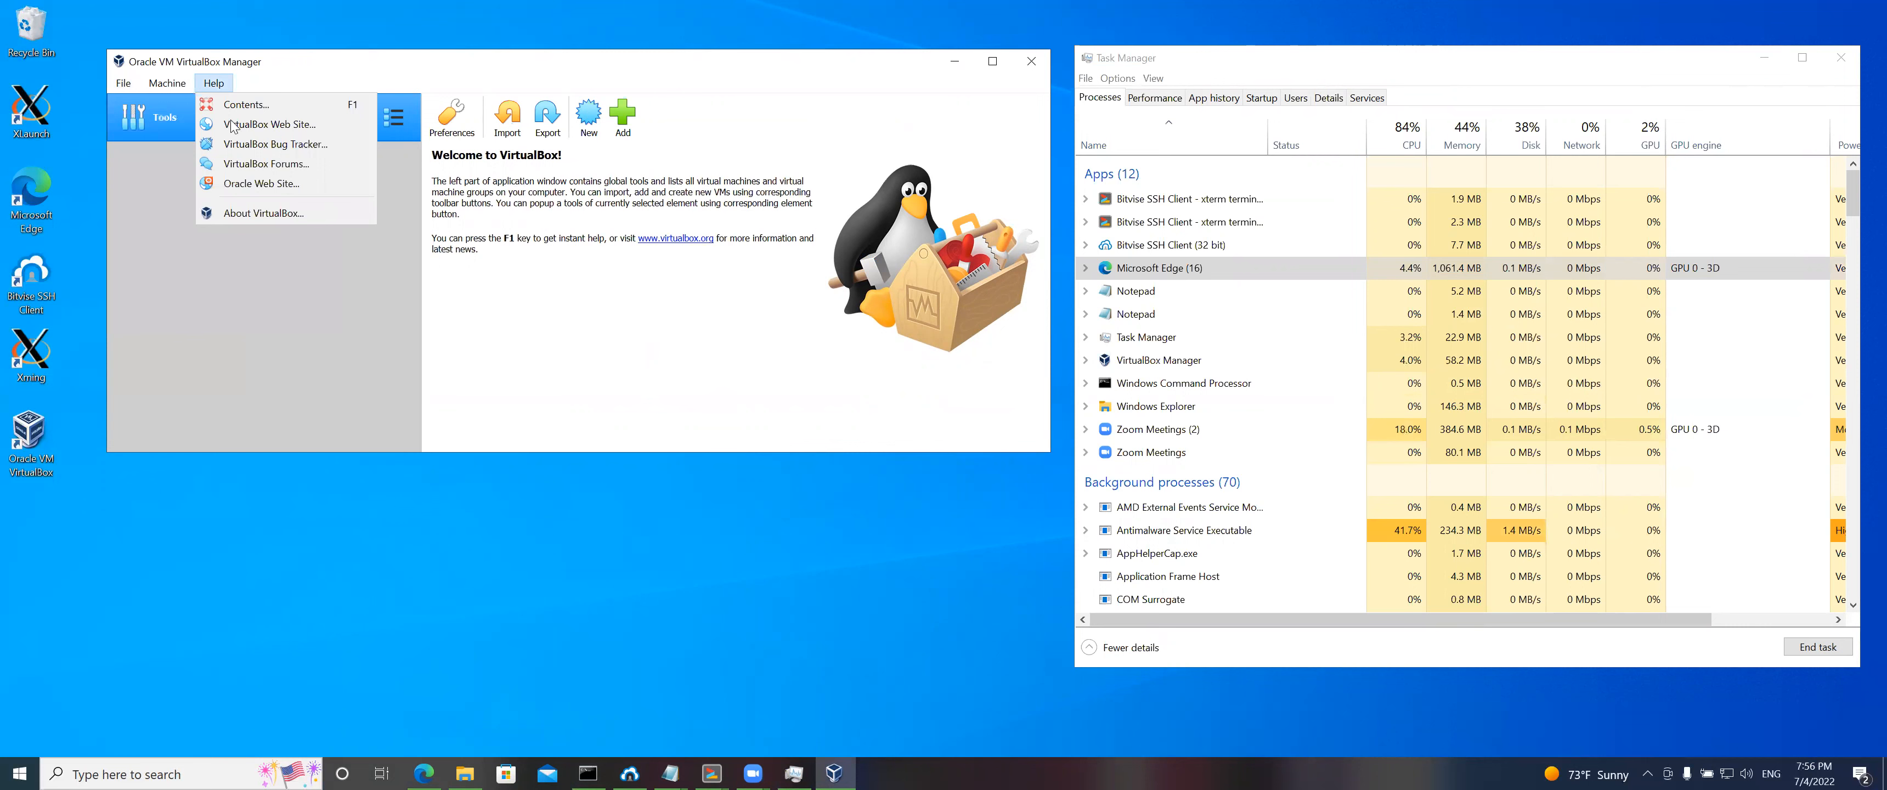
pyautogui.click(271, 185)
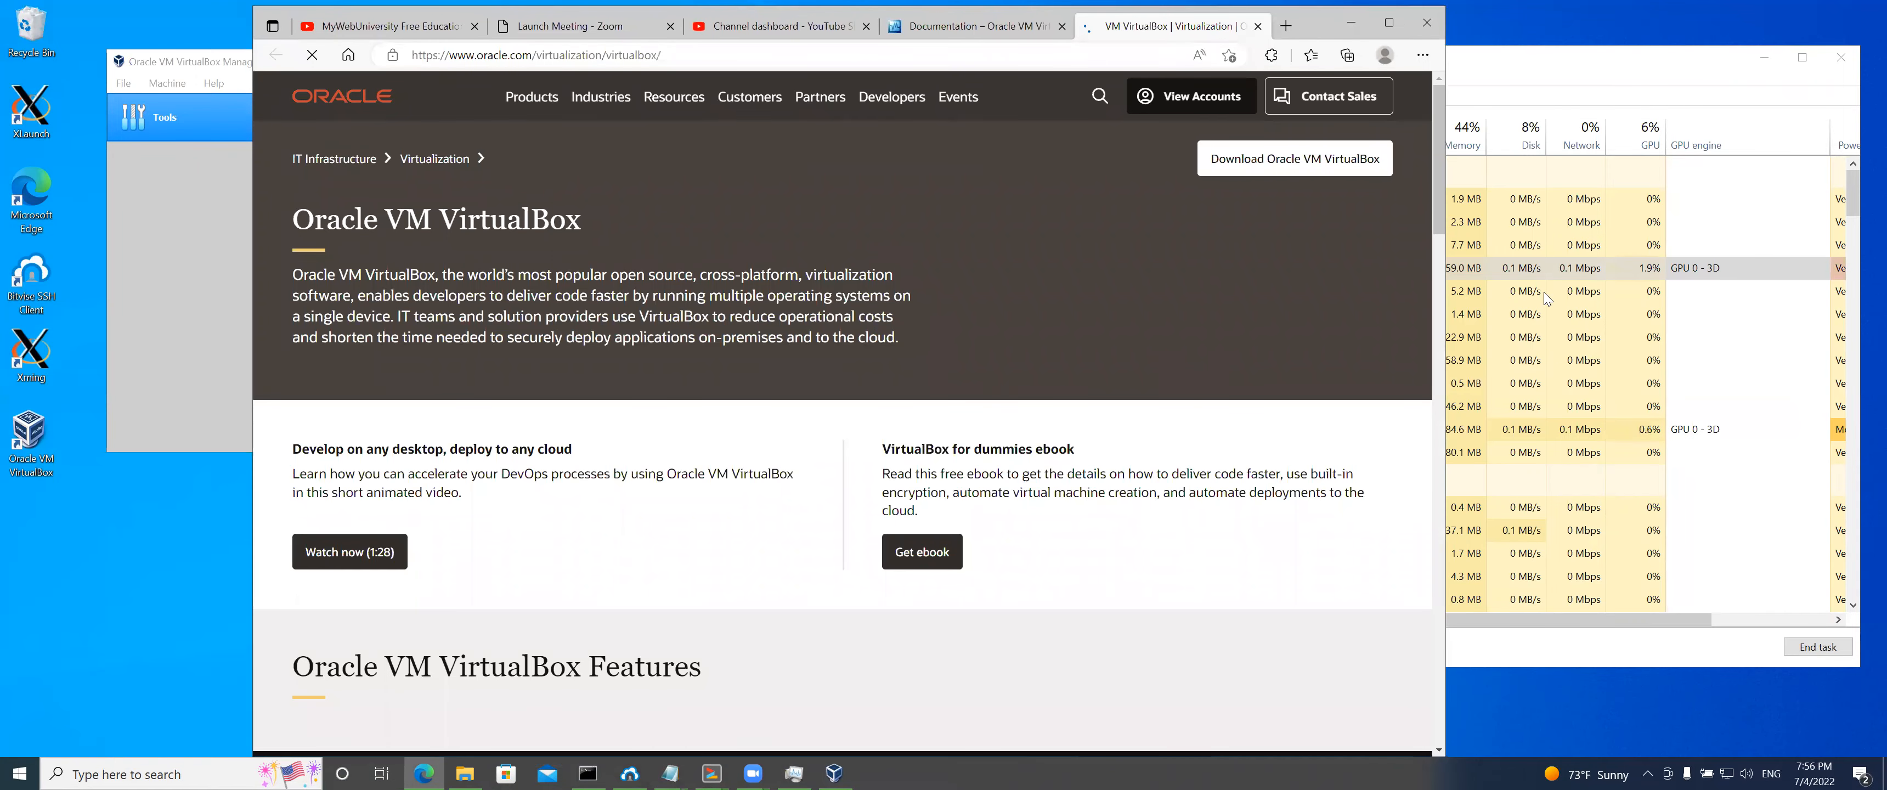
pyautogui.moveTo(1458, 295); pyautogui.dragTo(1264, 28)
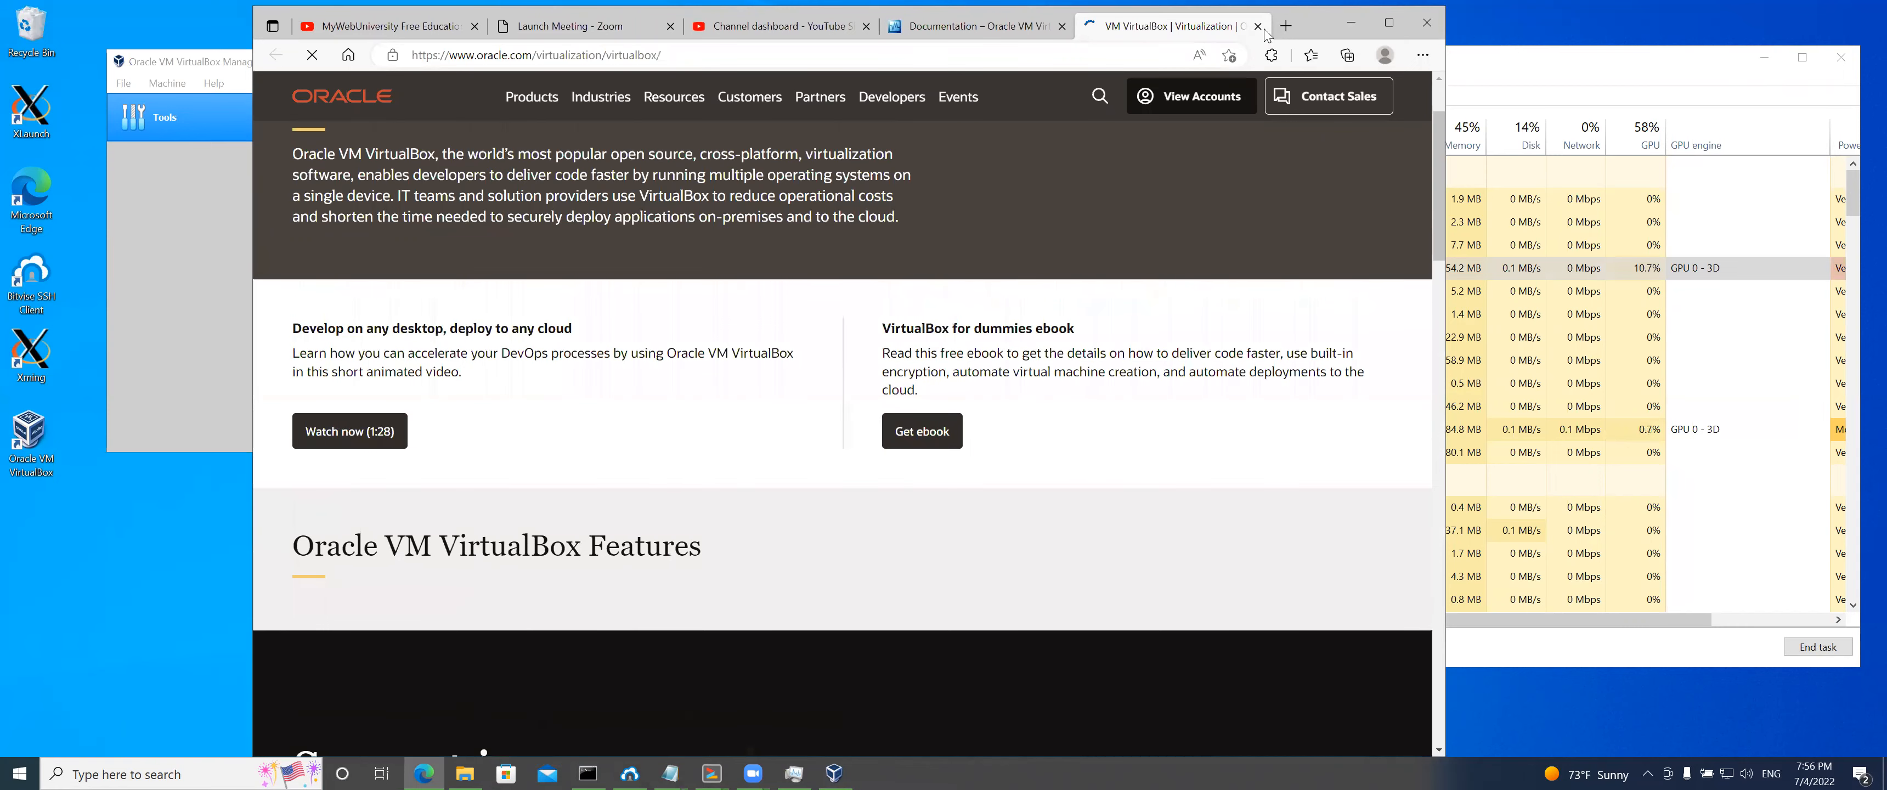
pyautogui.click(110, 83)
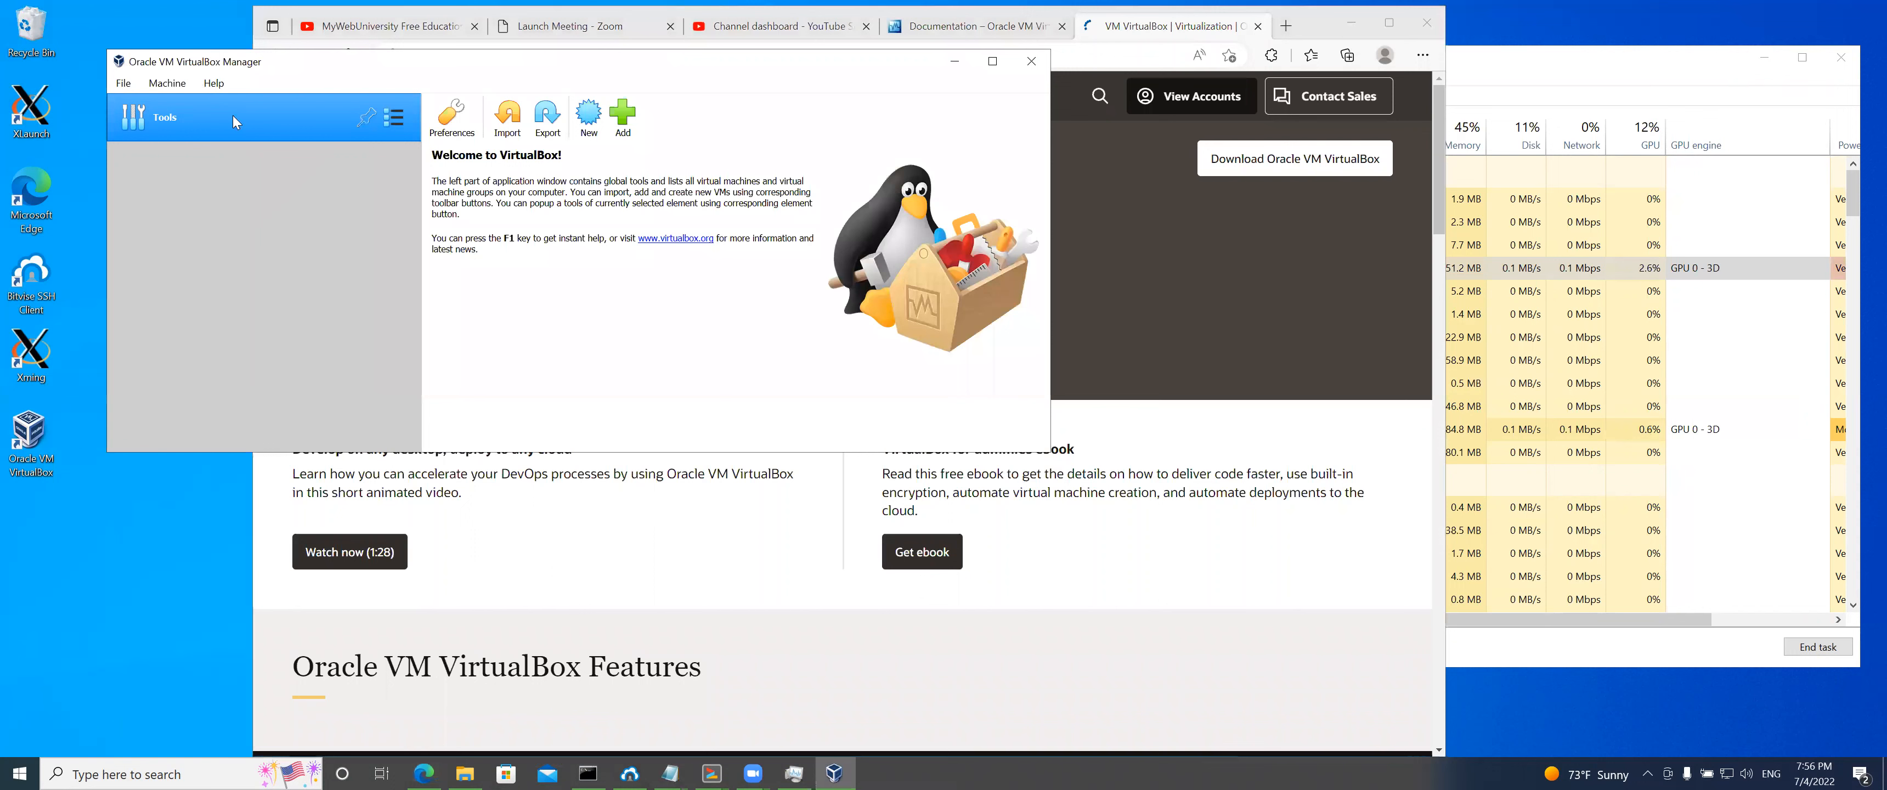
# View VirtualBox's version information in its About window and close it
pyautogui.click(214, 83)
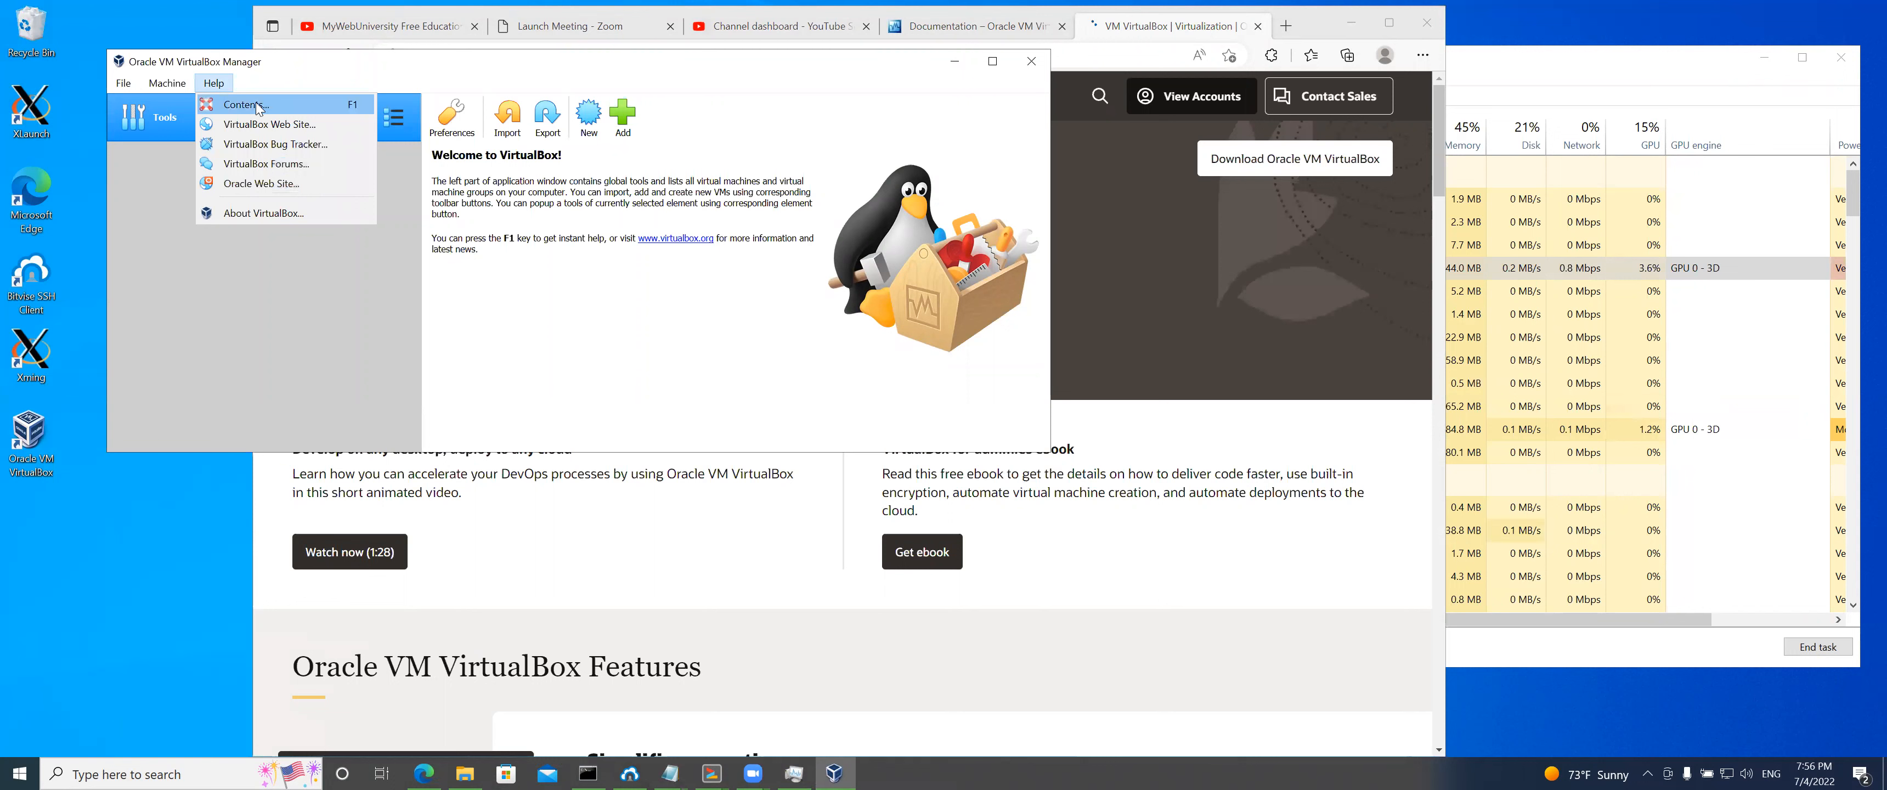
pyautogui.click(273, 214)
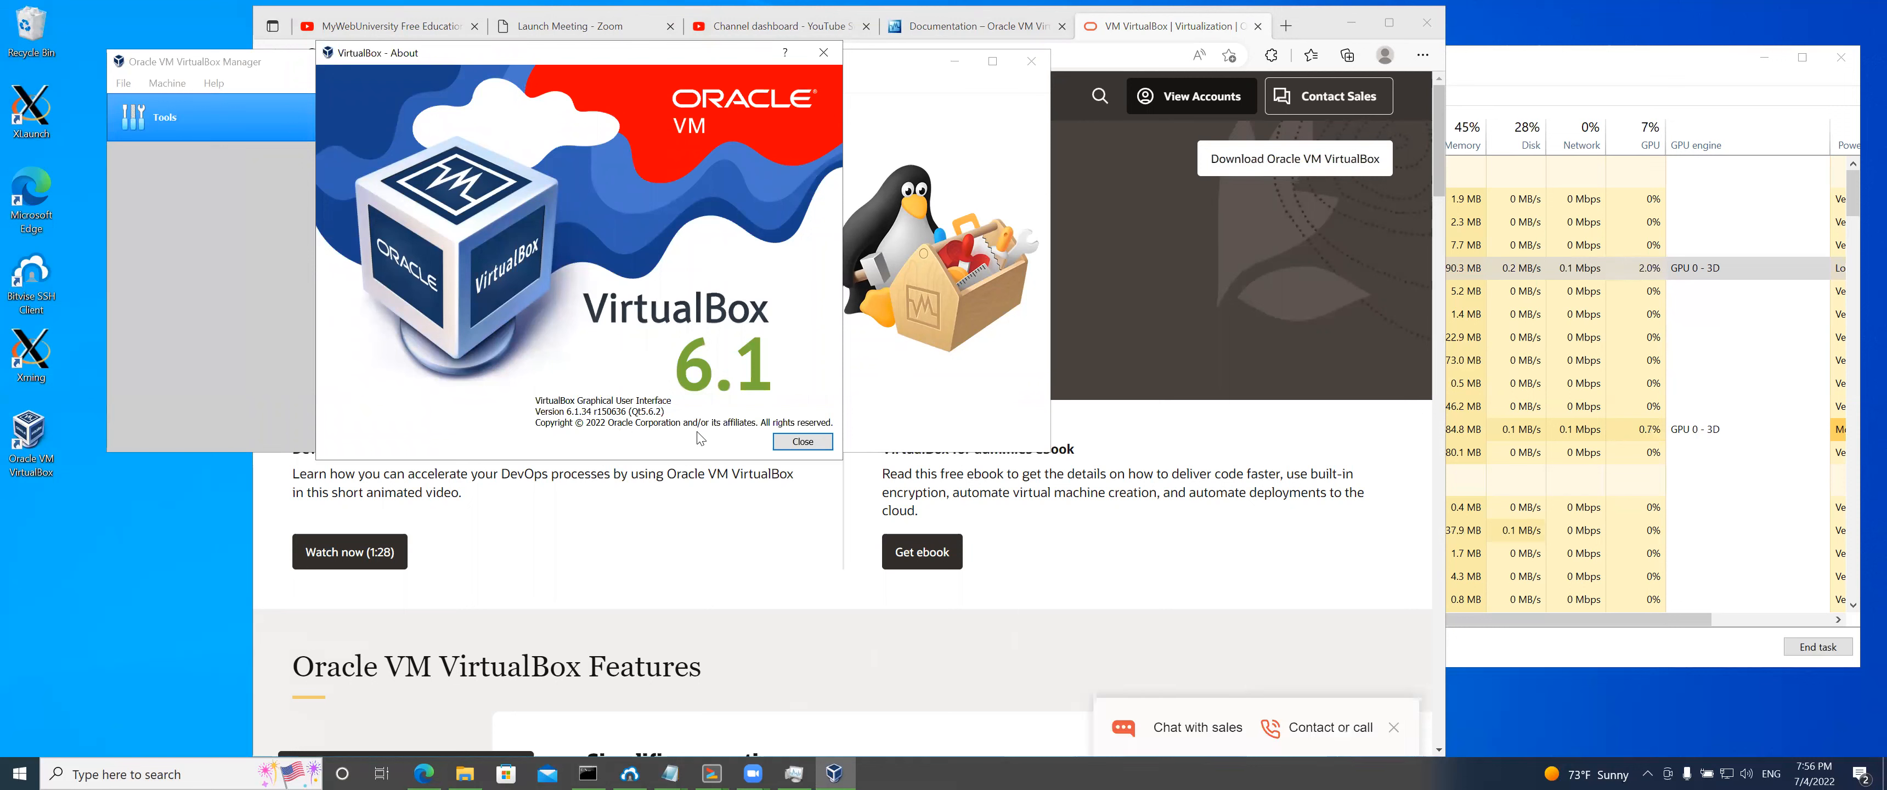
pyautogui.click(801, 443)
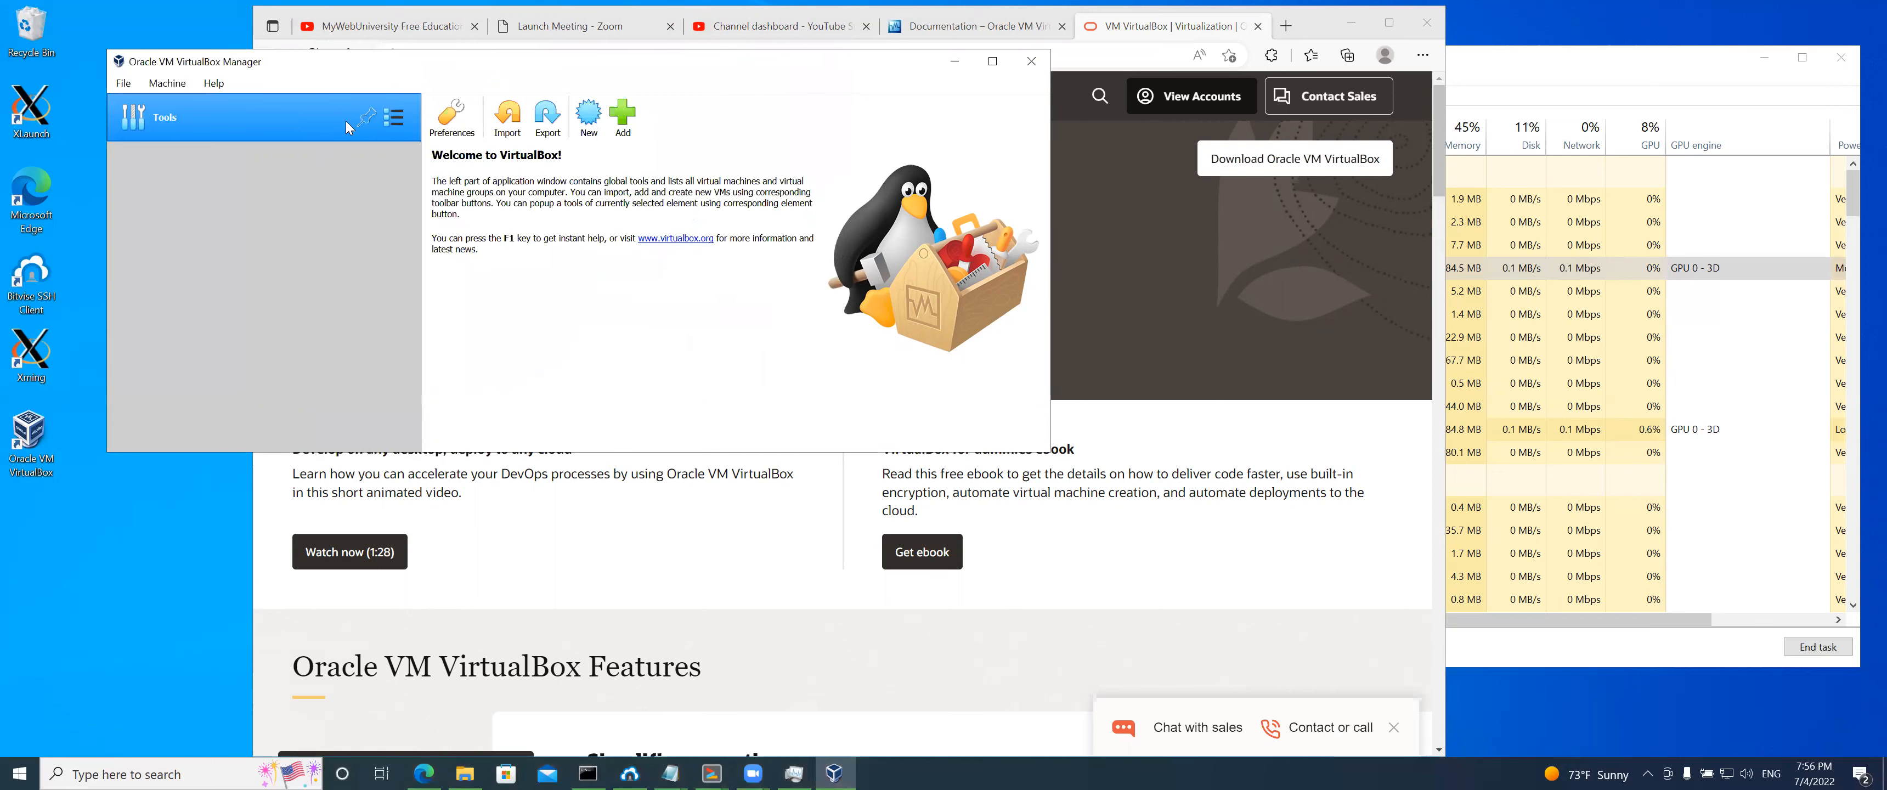
# Open the VirtualBox User Manual from the help contents and enlarge its window over VirtualBox Manager
pyautogui.click(214, 82)
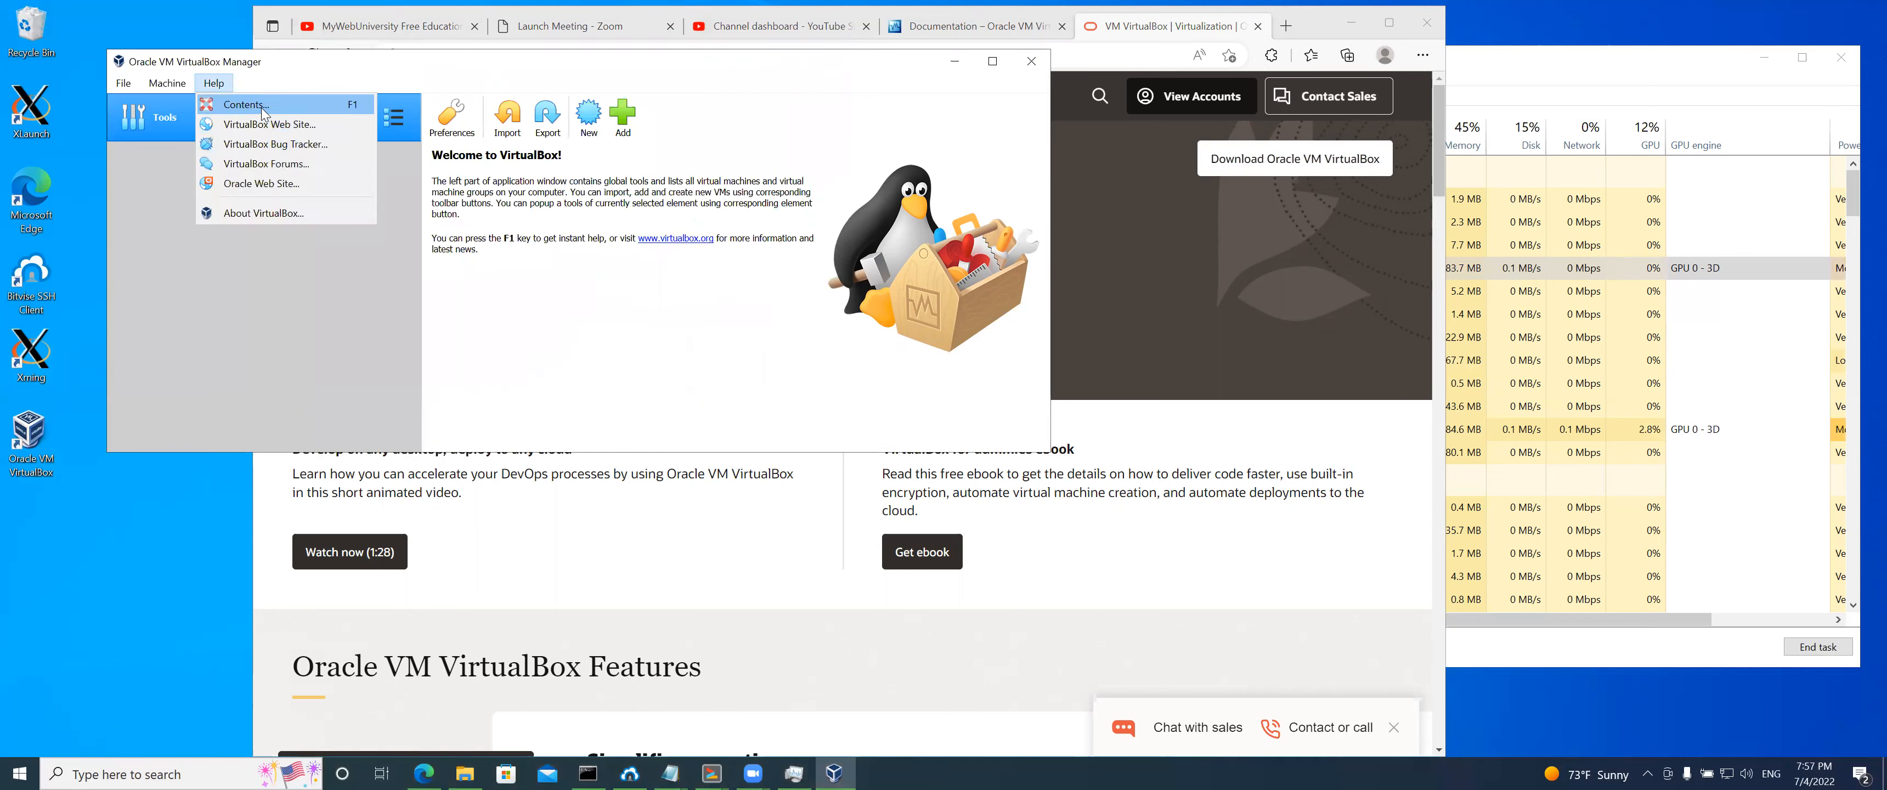
pyautogui.click(324, 122)
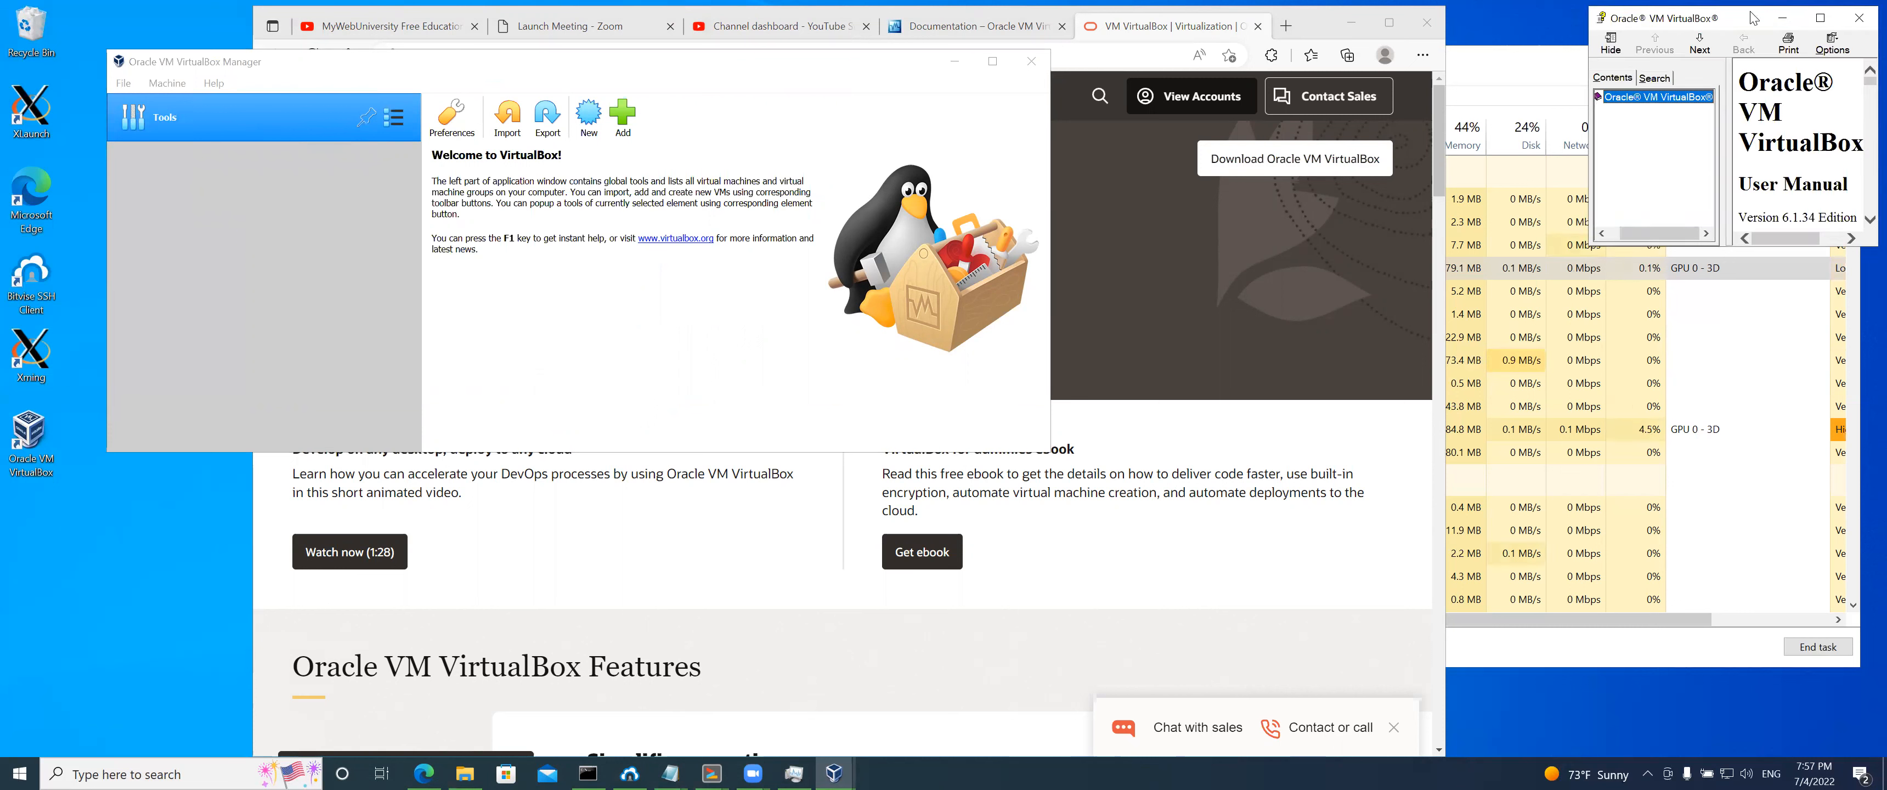
pyautogui.moveTo(1753, 19); pyautogui.dragTo(592, 271)
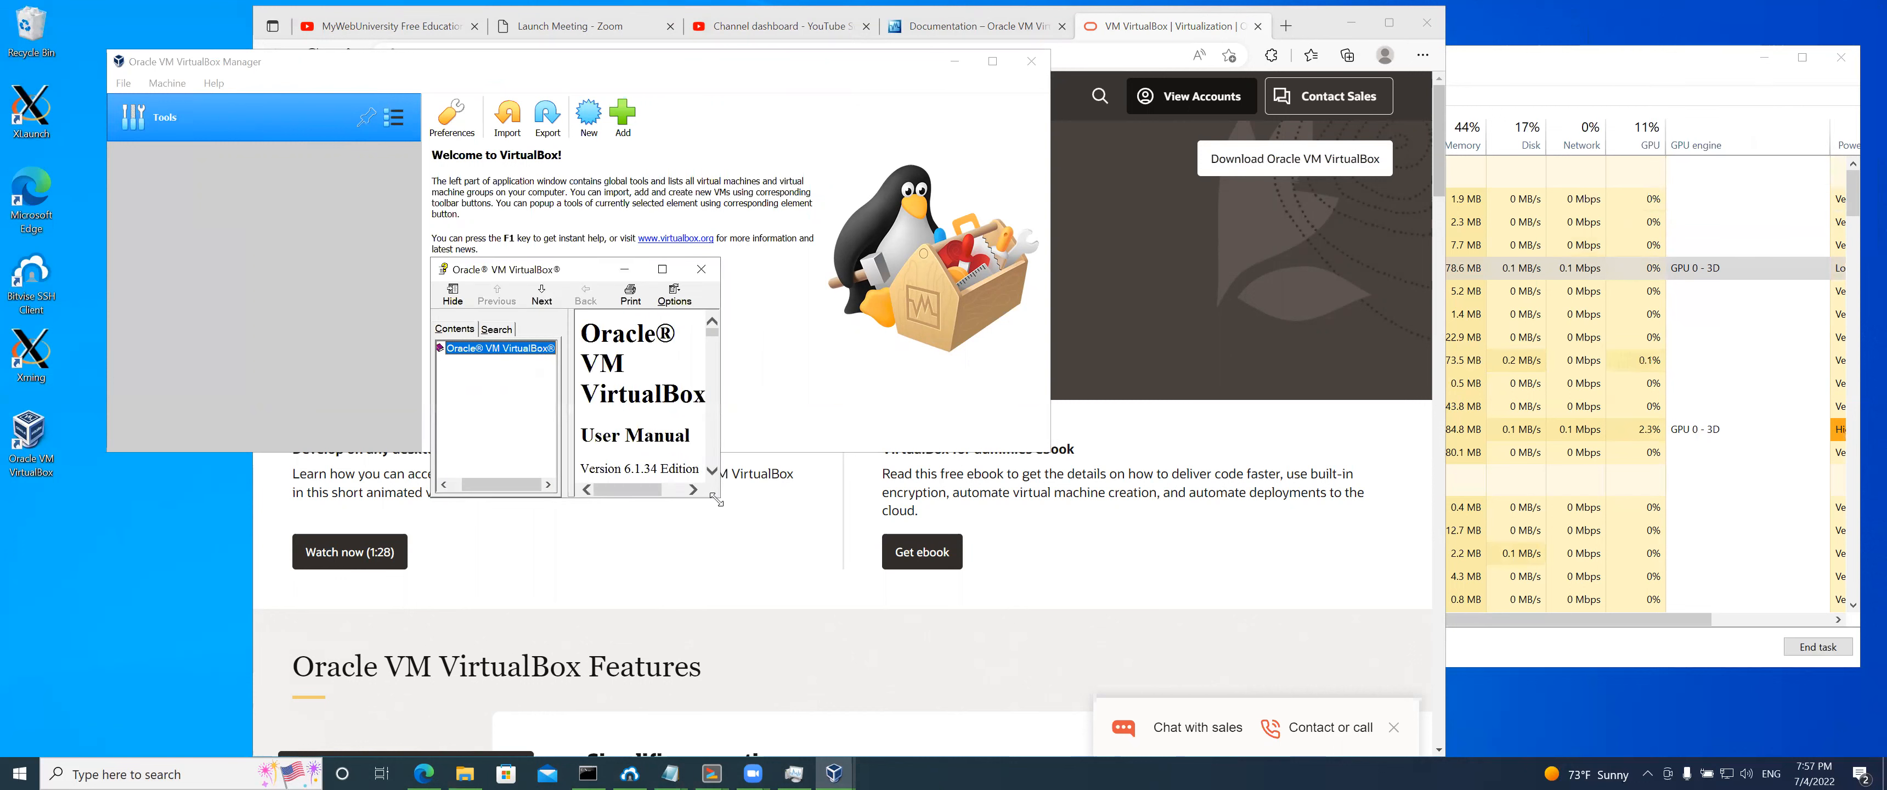
pyautogui.moveTo(717, 498); pyautogui.dragTo(1332, 755)
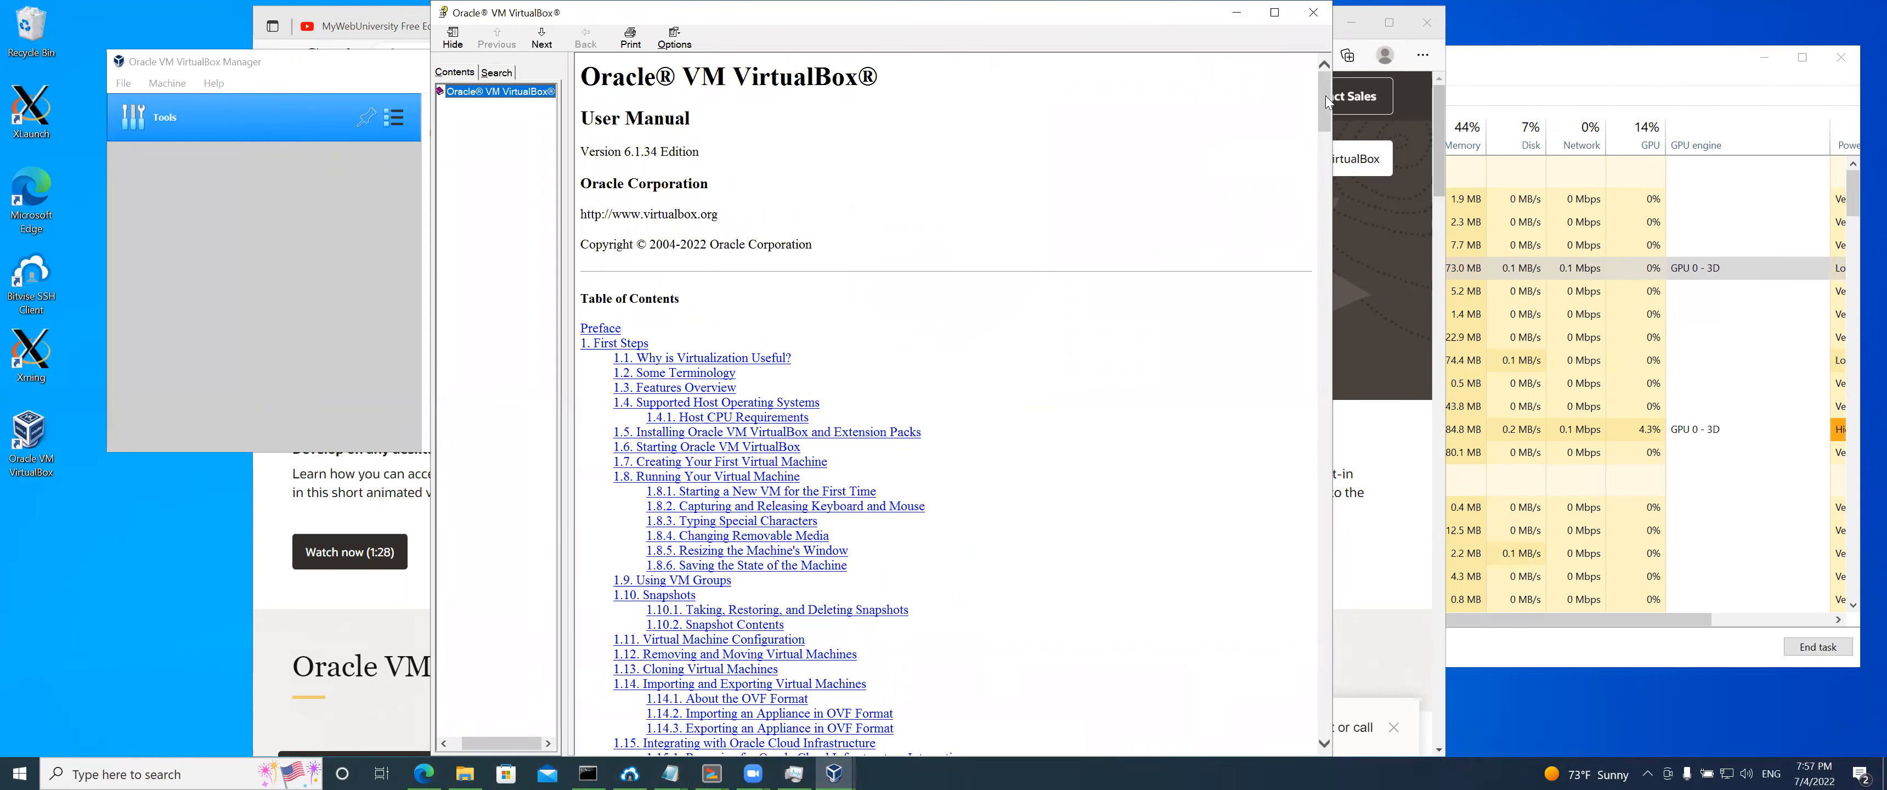
# Browse the manual's table of contents, read section 2.1.1 Prerequisites under Installing on Windows Hosts, and close the manual
pyautogui.moveTo(1326, 106); pyautogui.dragTo(1335, 176)
pyautogui.moveTo(1324, 476); pyautogui.dragTo(1276, 48)
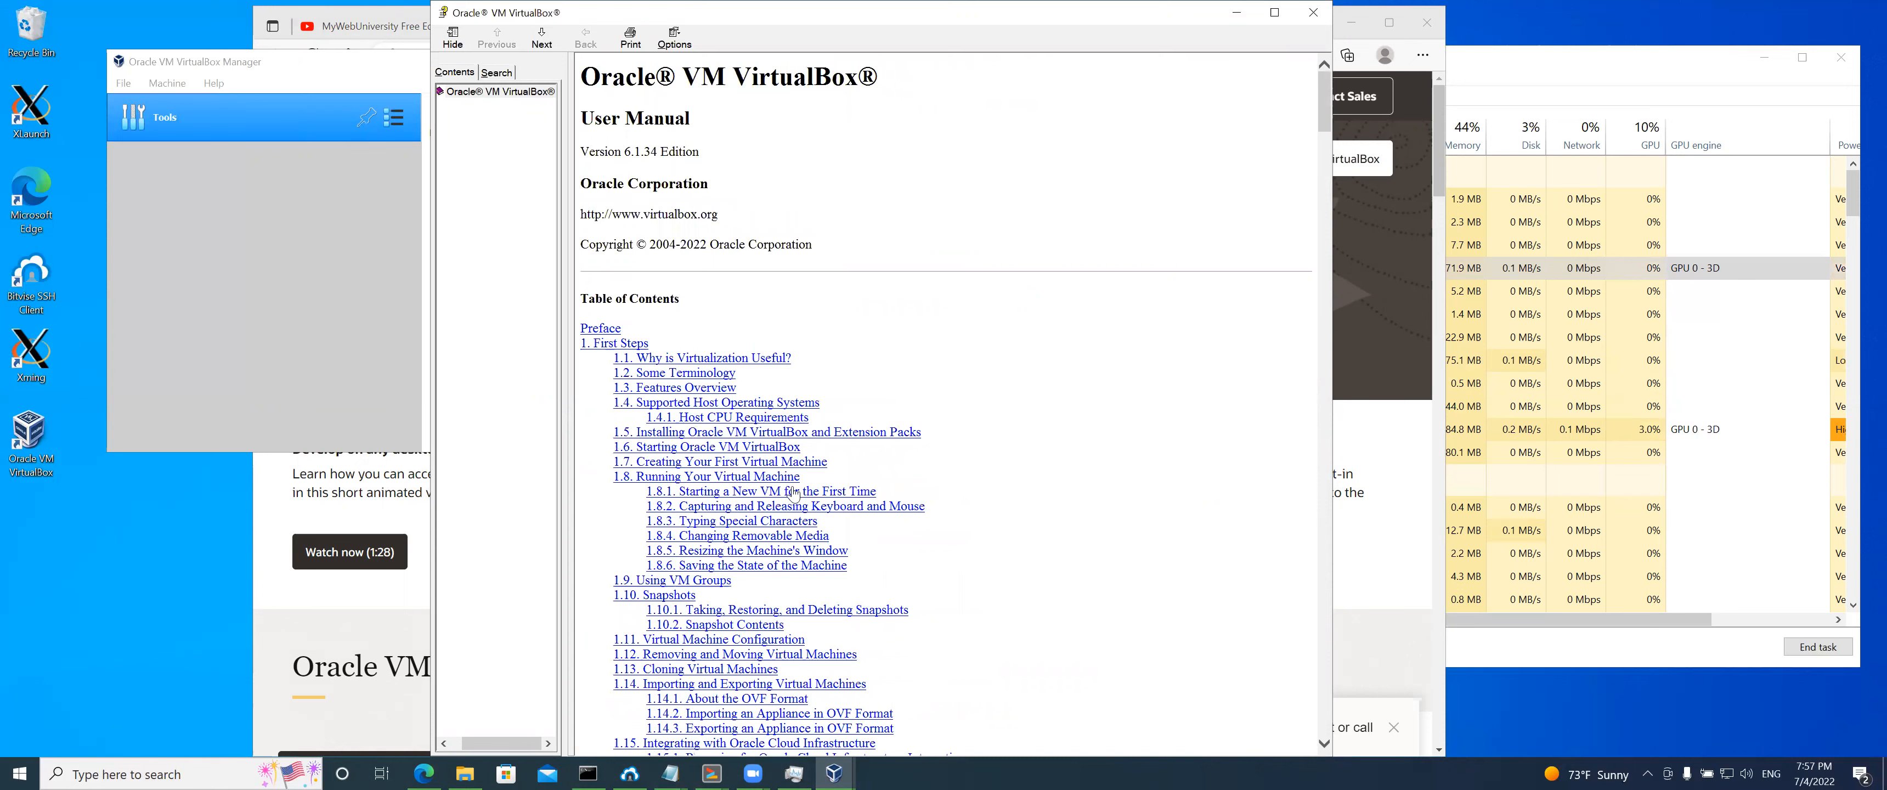
pyautogui.moveTo(1324, 131); pyautogui.dragTo(1304, 176)
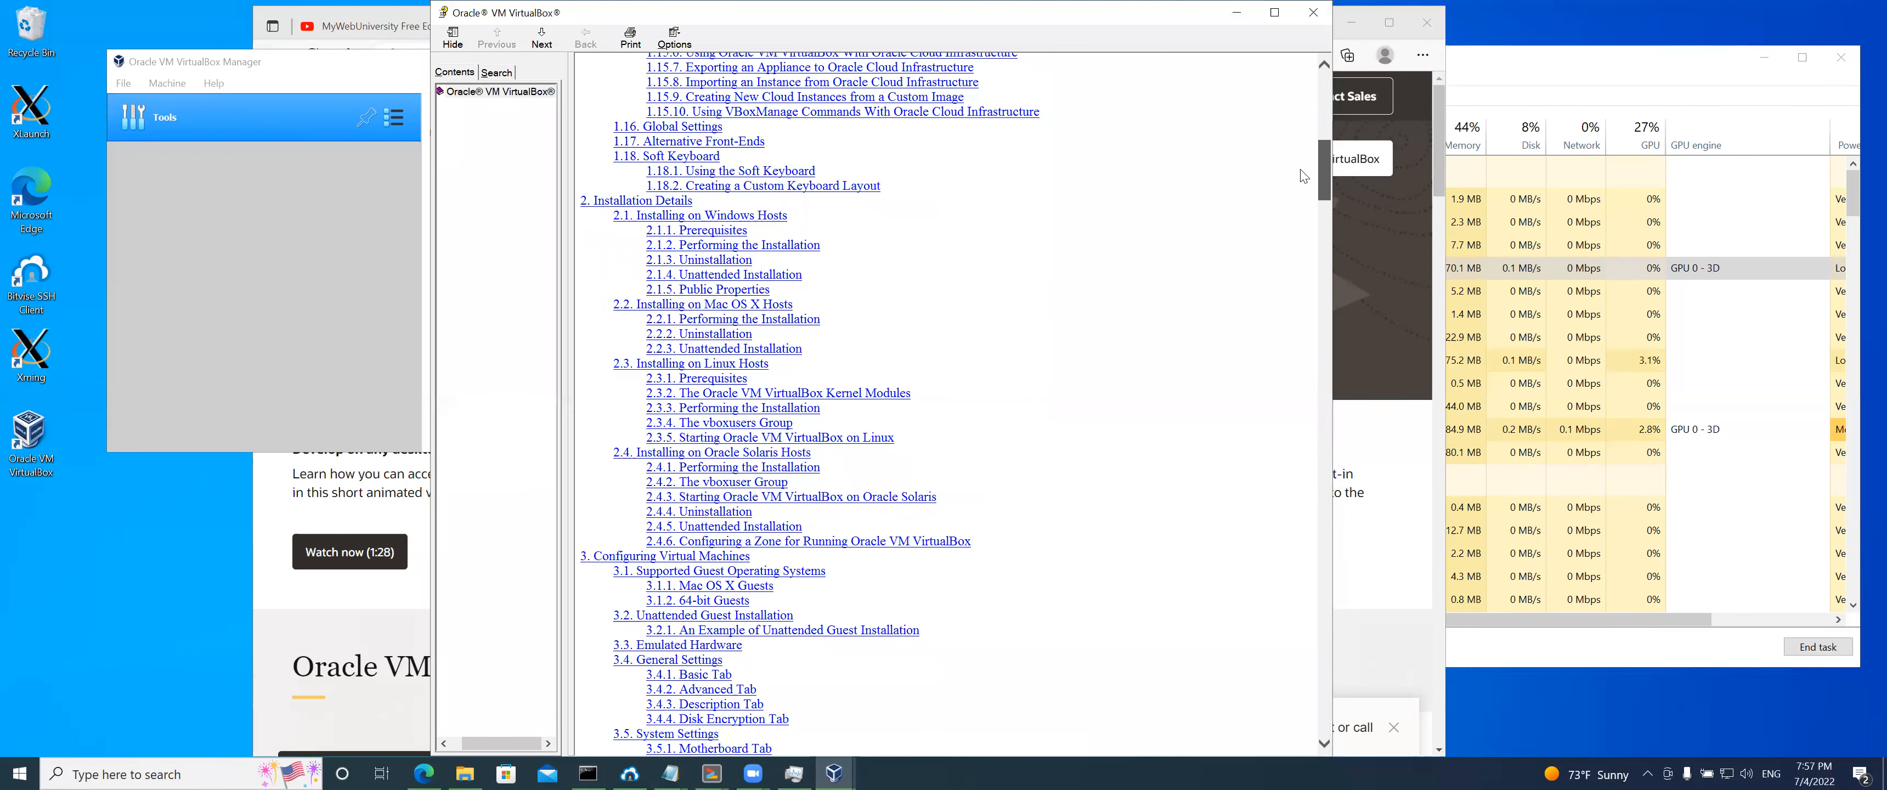
pyautogui.click(704, 231)
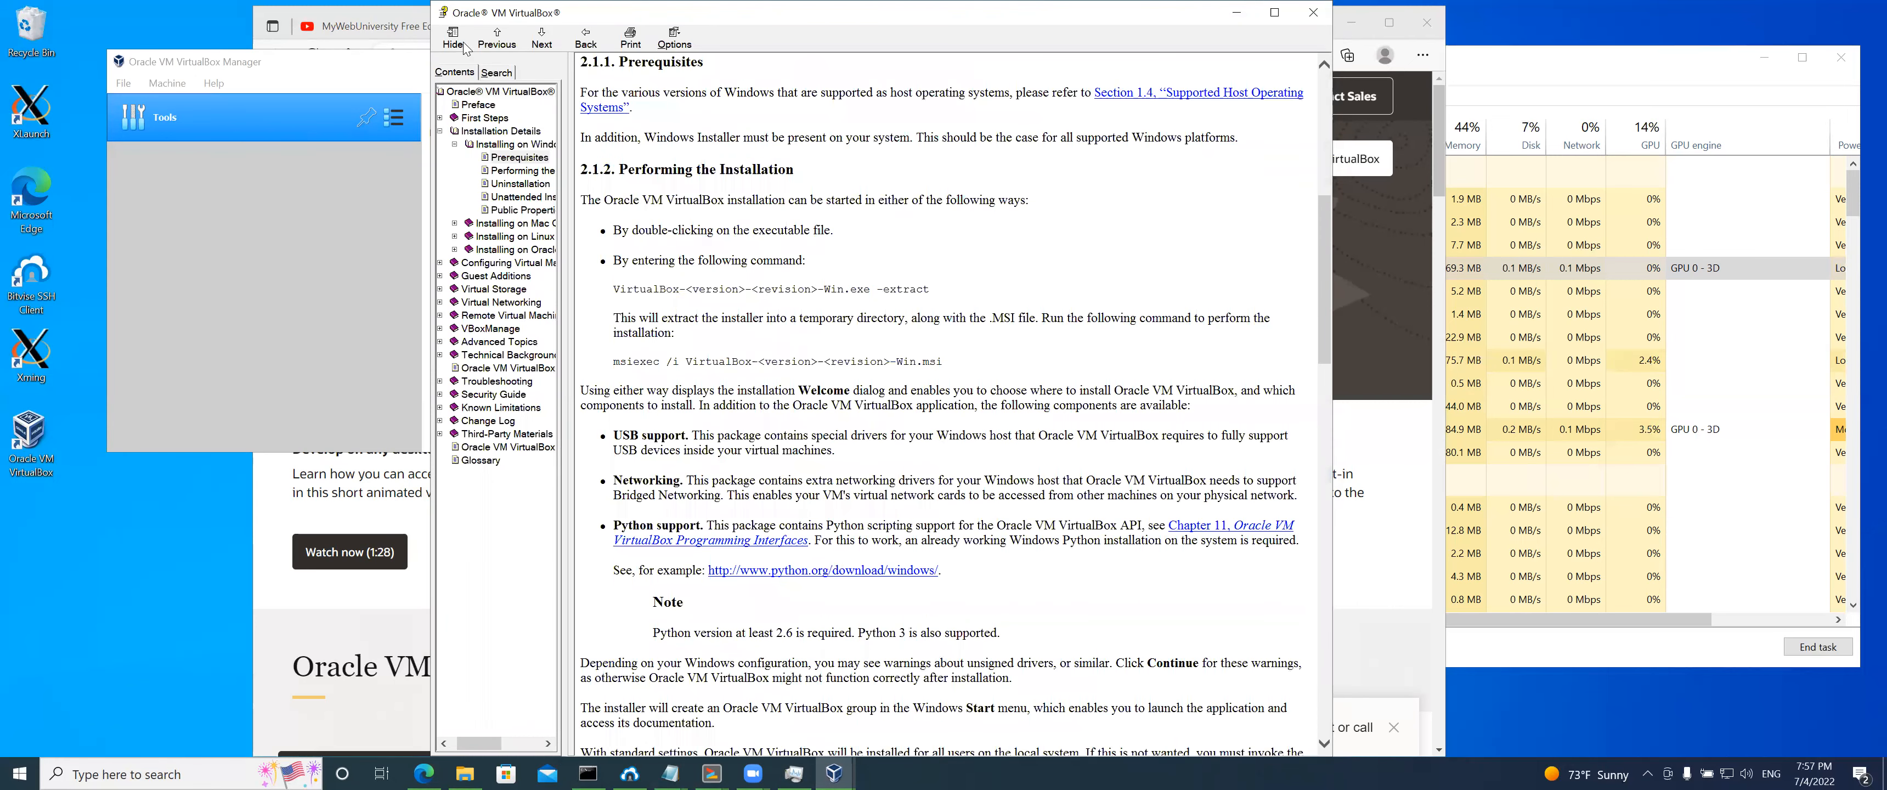
pyautogui.moveTo(1323, 221); pyautogui.dragTo(1313, 33)
pyautogui.click(1313, 14)
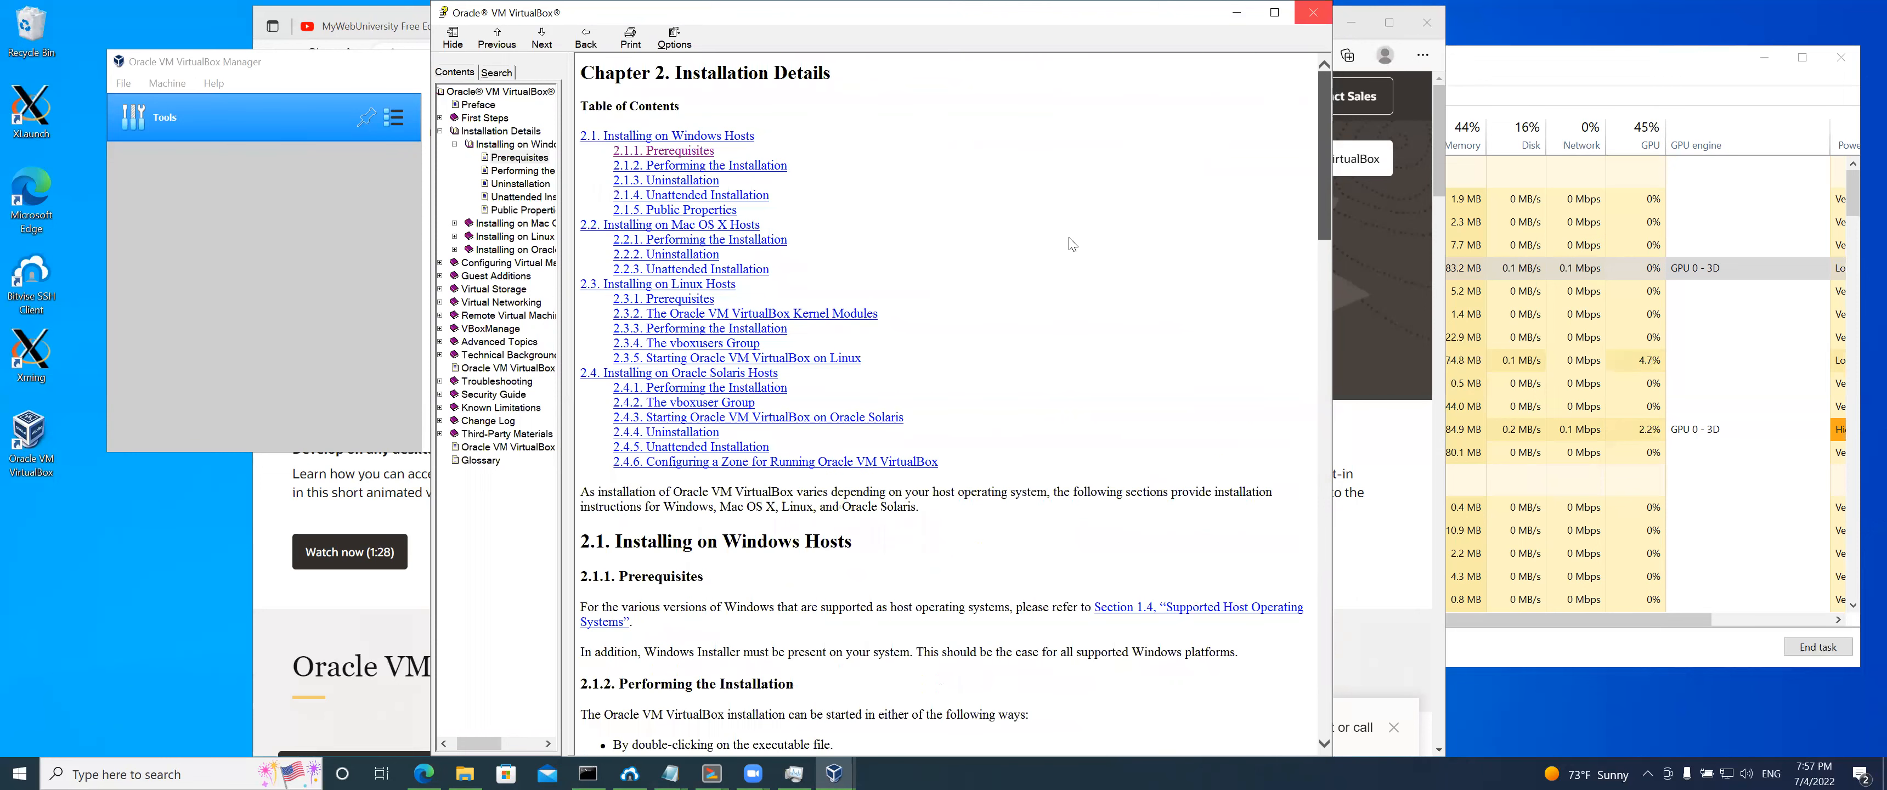
pyautogui.click(225, 85)
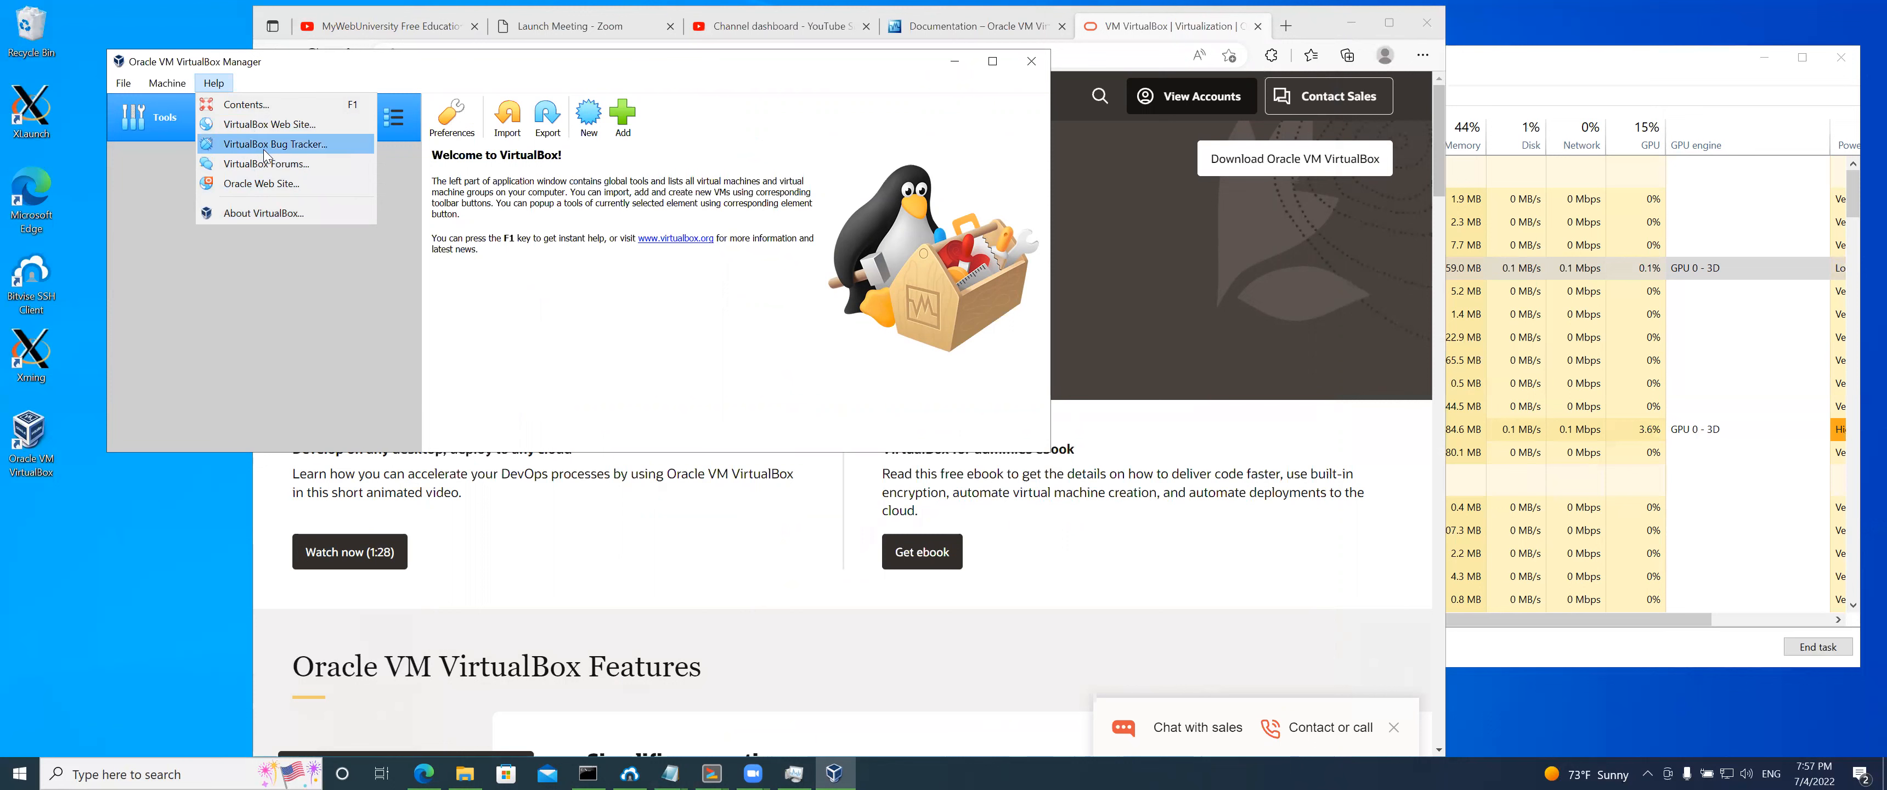
pyautogui.click(182, 225)
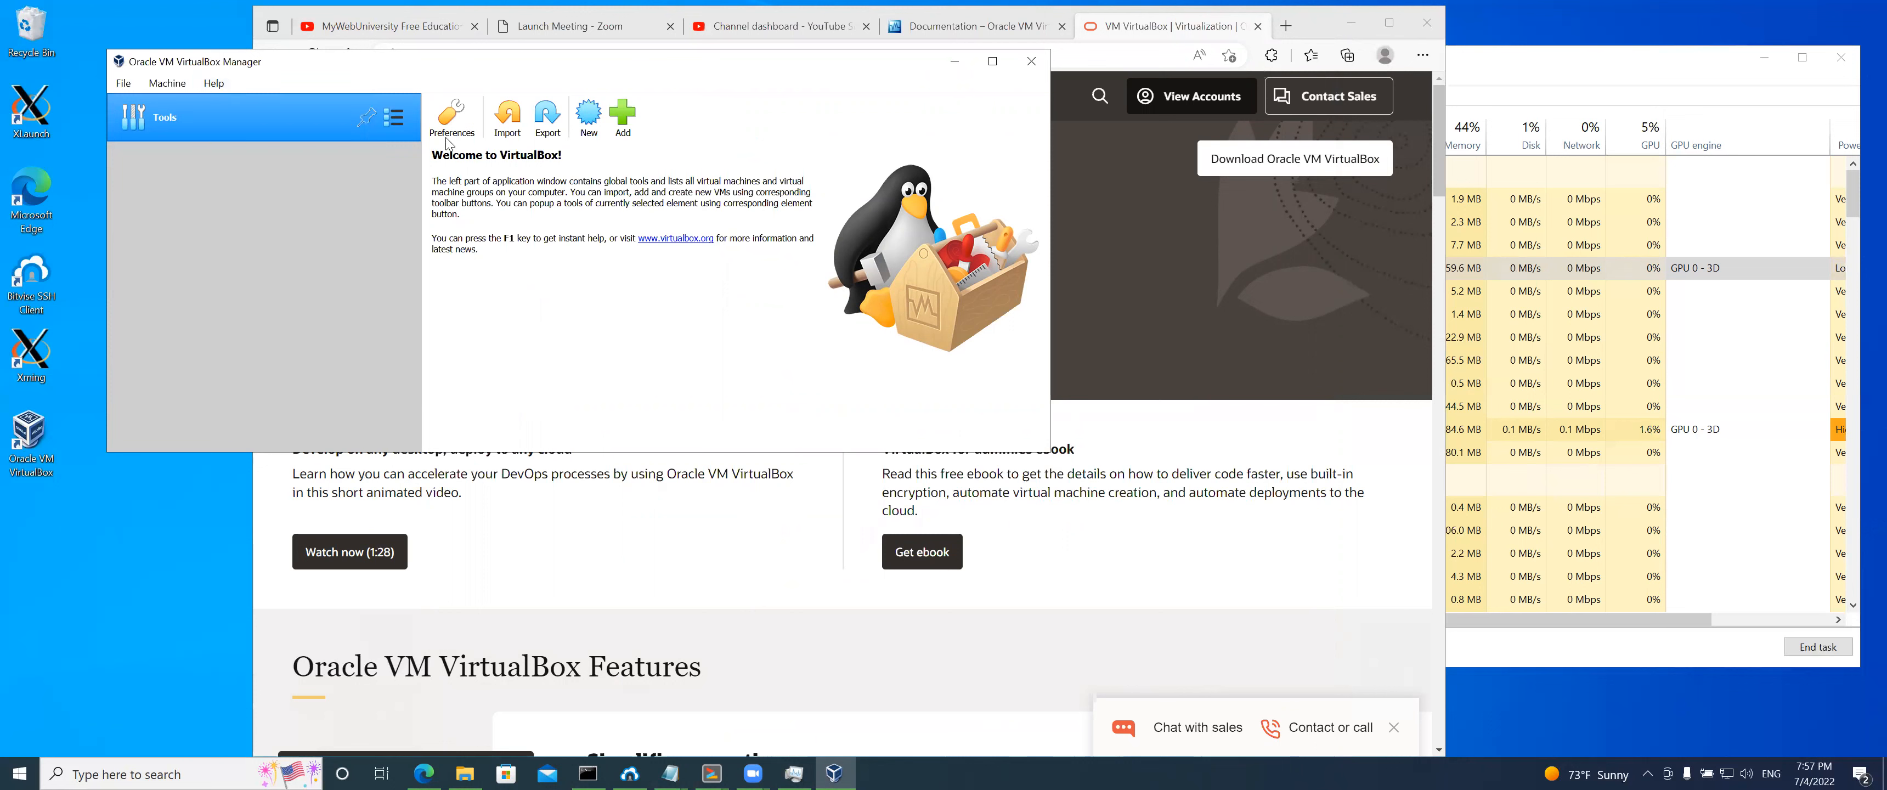
# Review every category of the VirtualBox preferences from General through Proxy, then close them without saving changes
pyautogui.click(454, 123)
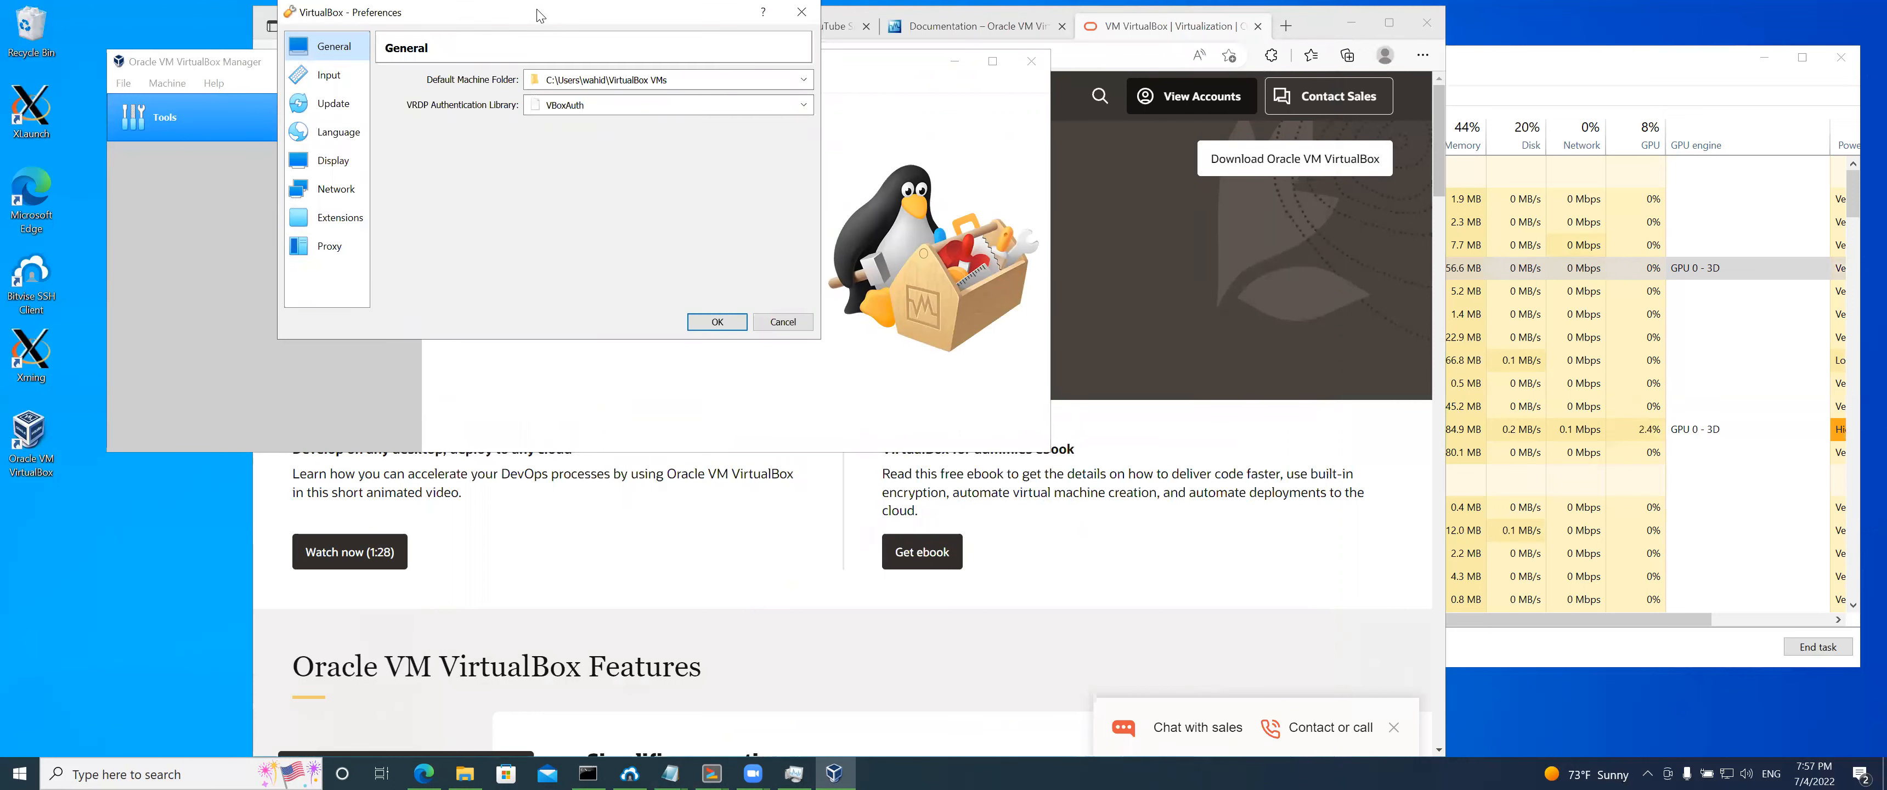
pyautogui.moveTo(538, 15); pyautogui.dragTo(558, 207)
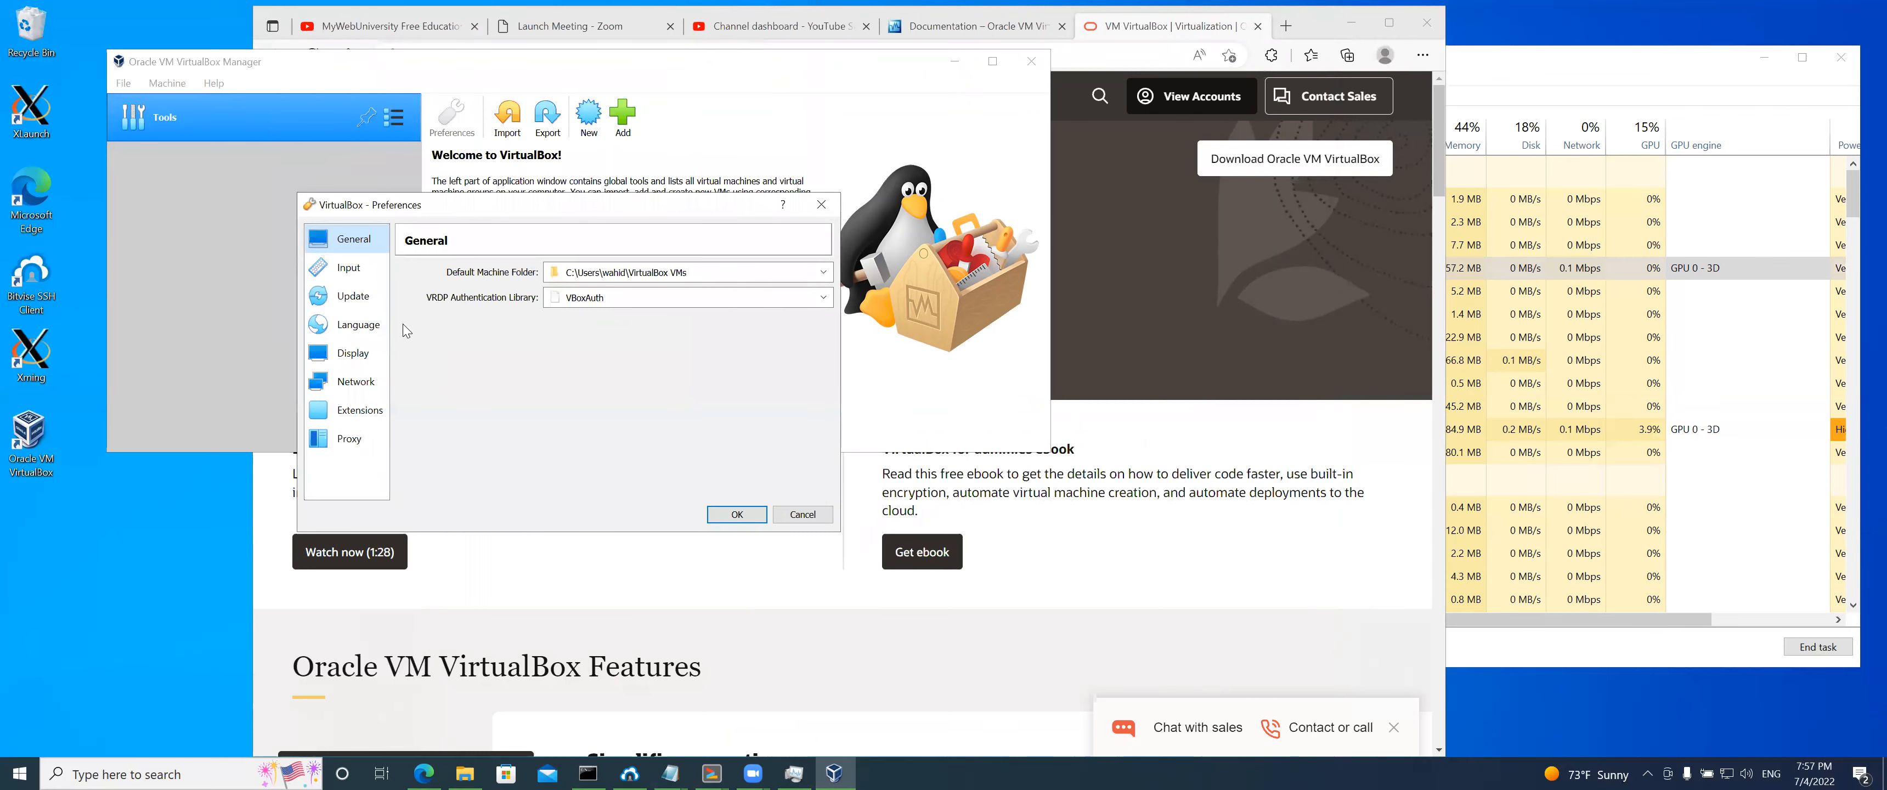
pyautogui.click(358, 280)
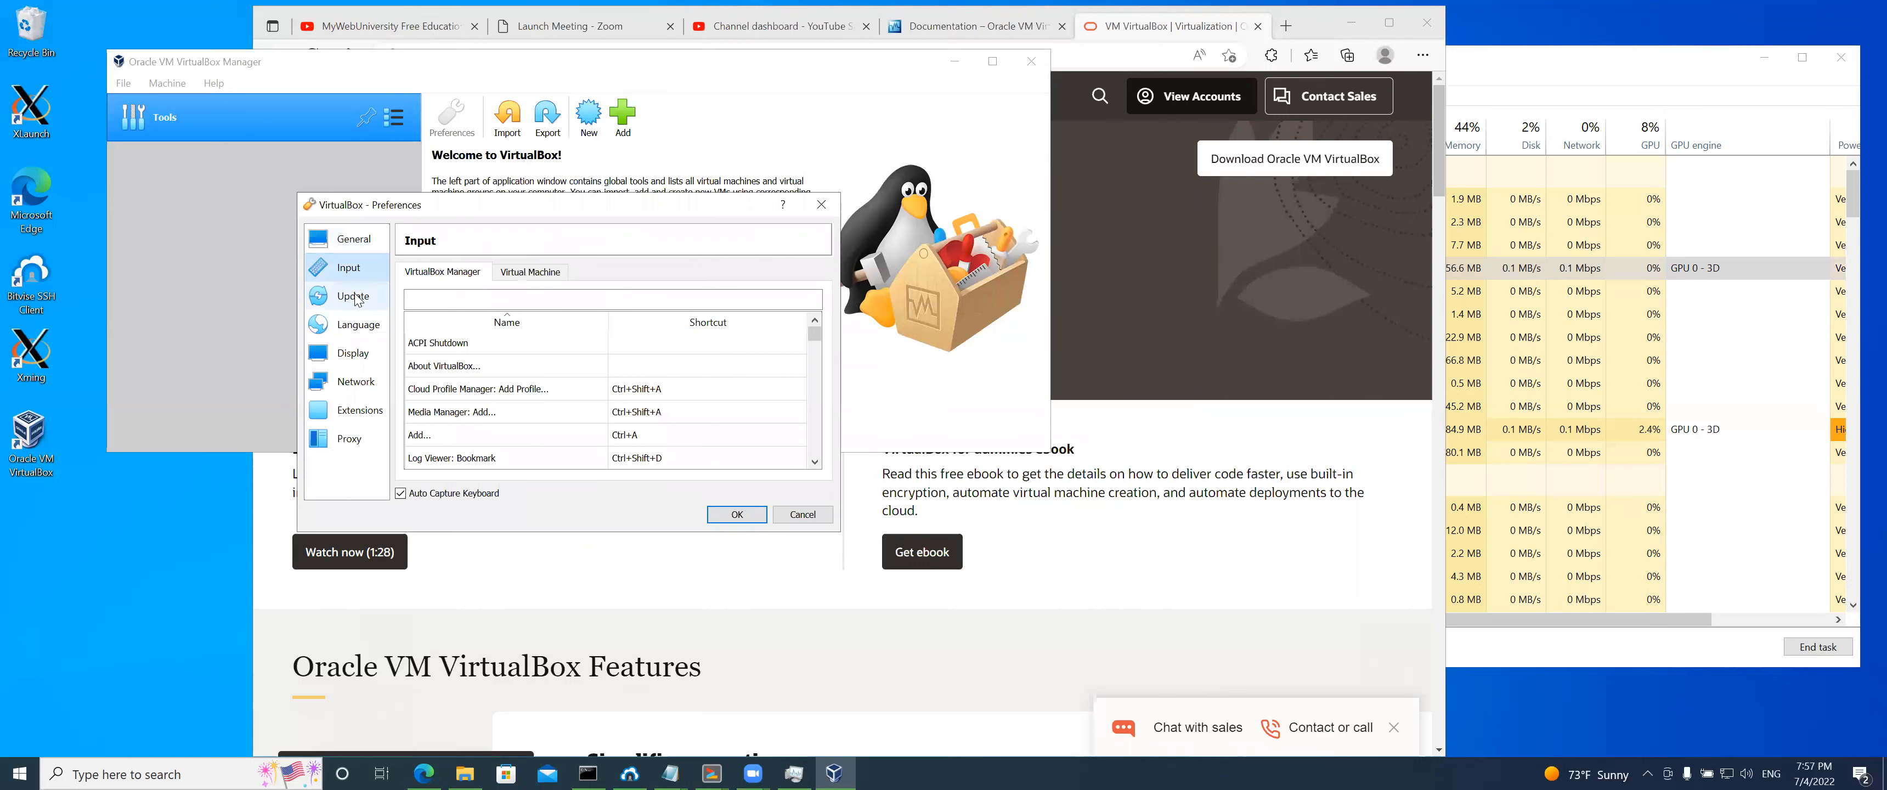
pyautogui.click(358, 302)
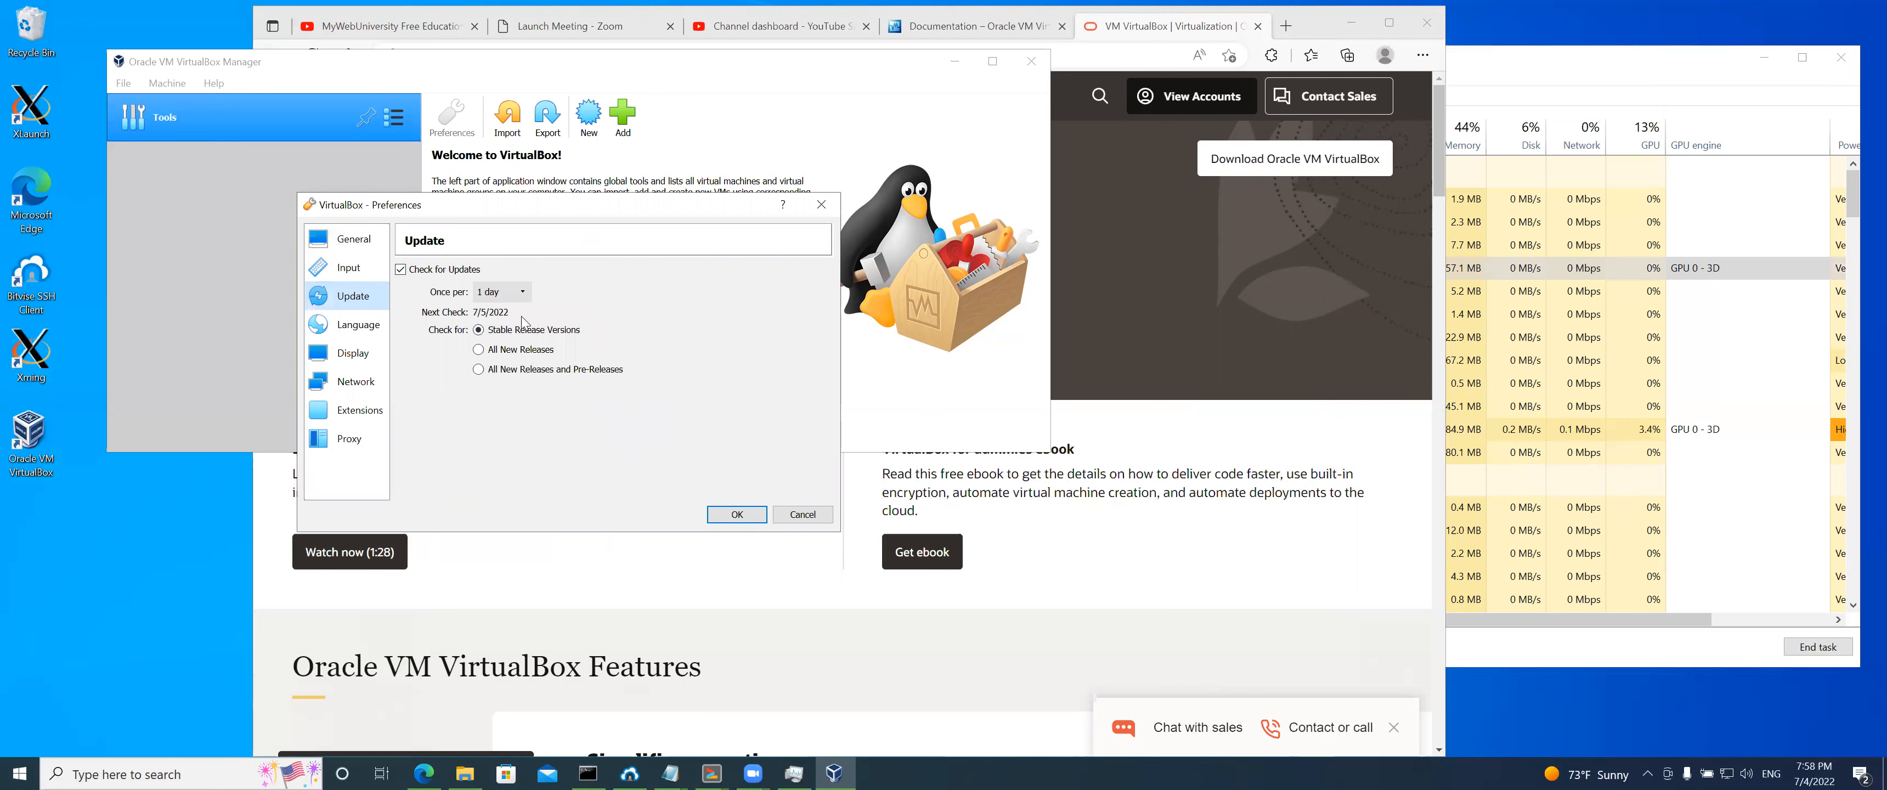
pyautogui.click(365, 329)
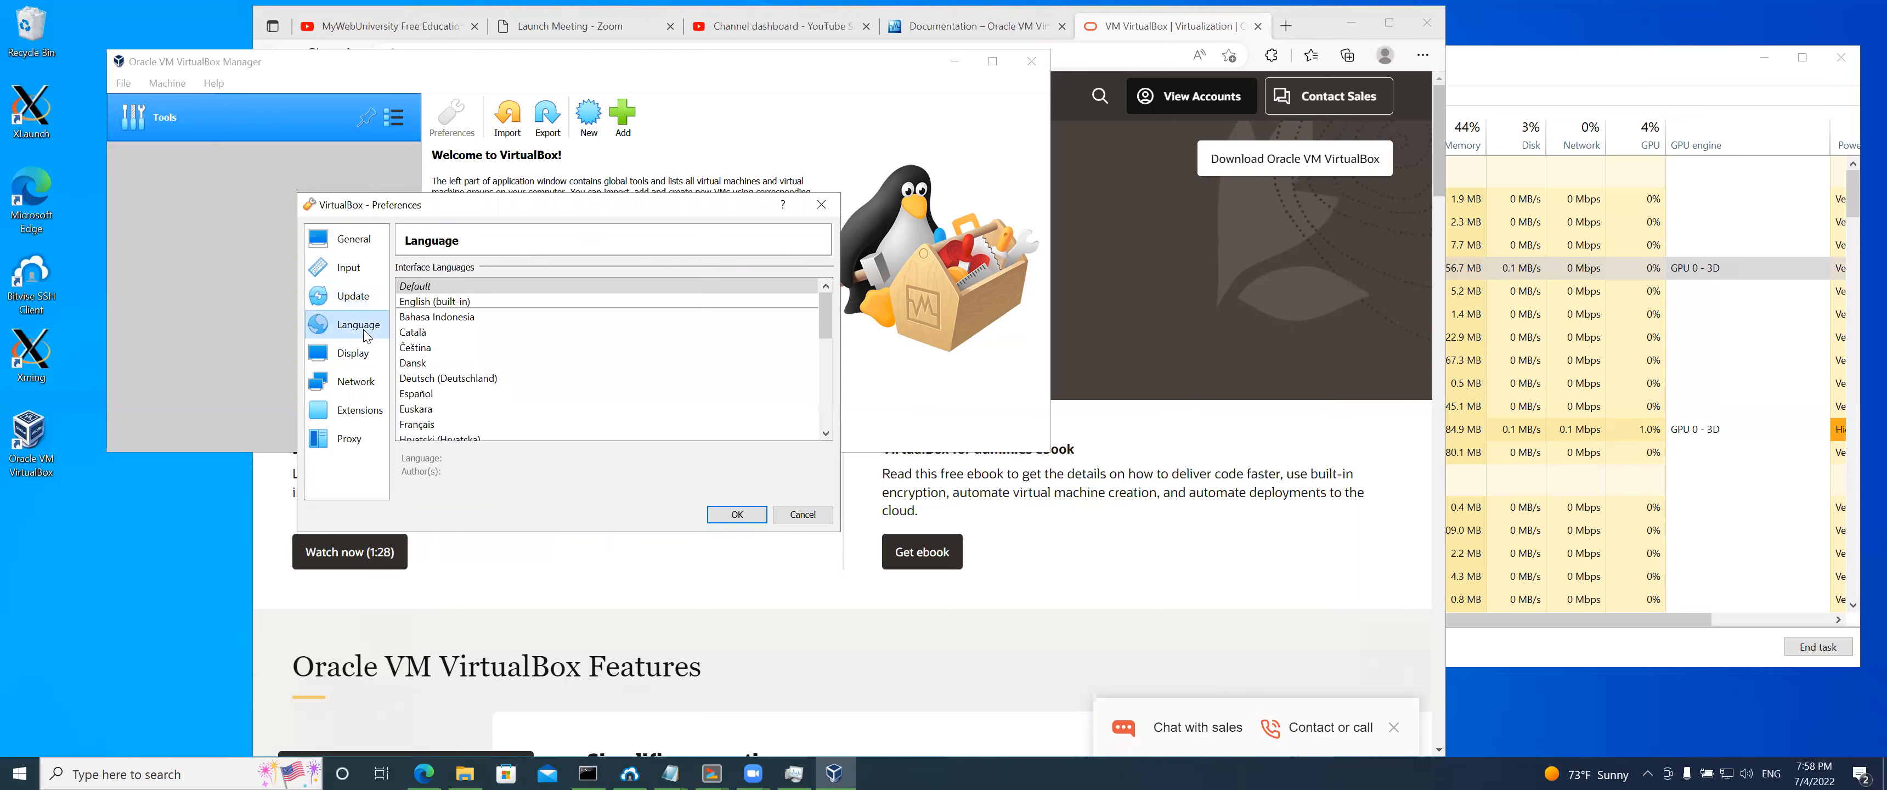
pyautogui.click(355, 361)
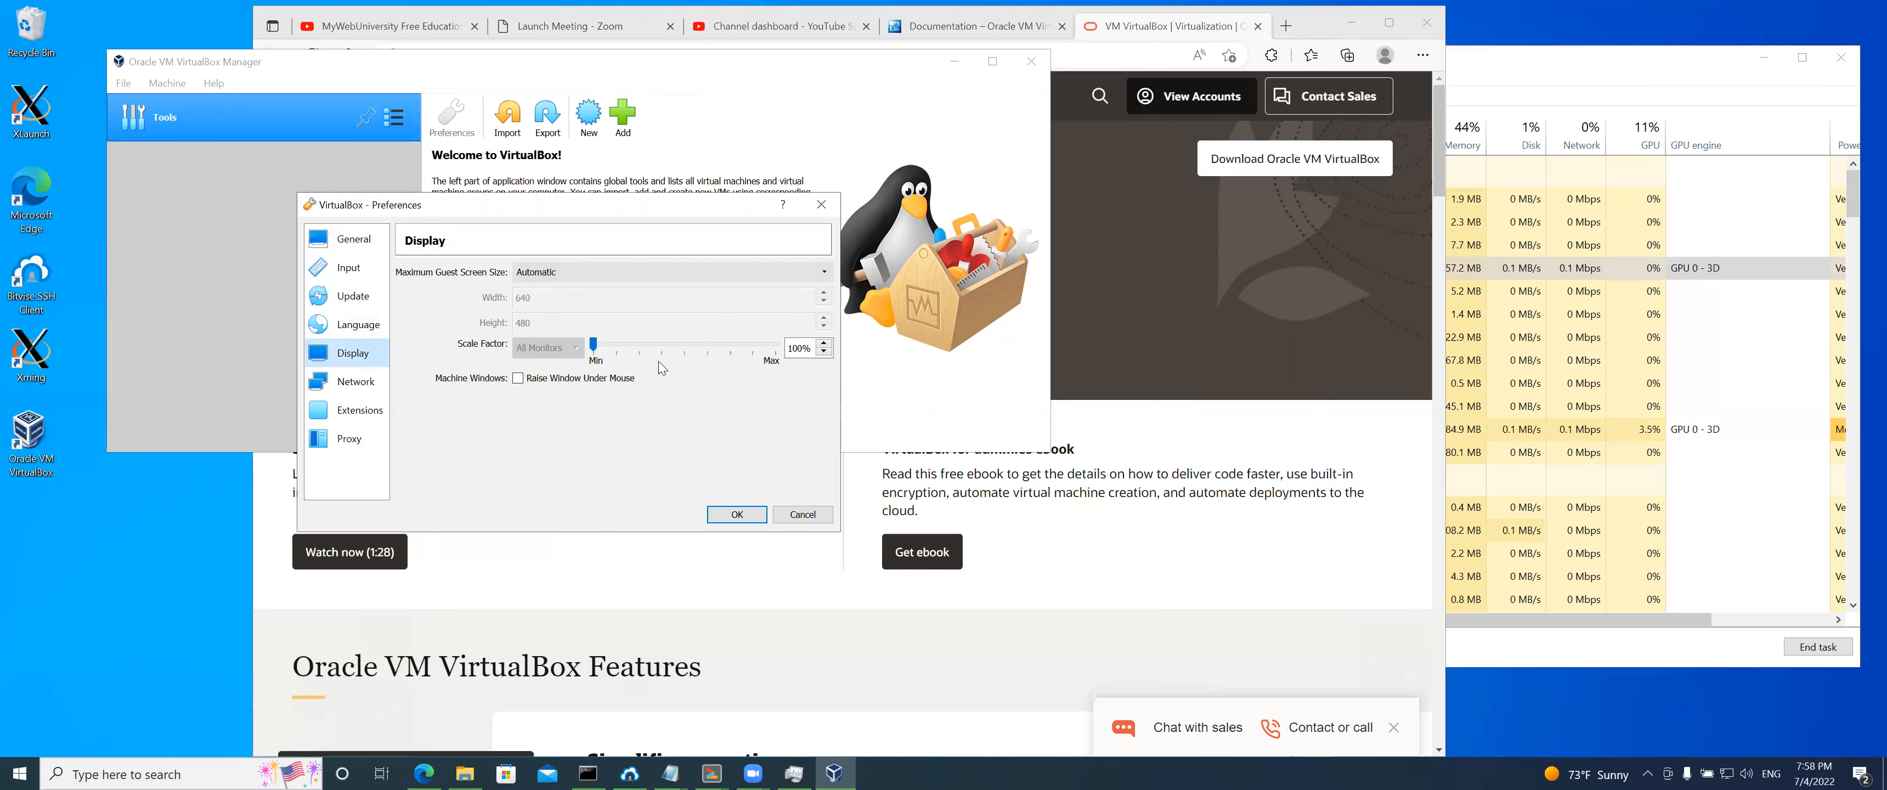
pyautogui.click(358, 382)
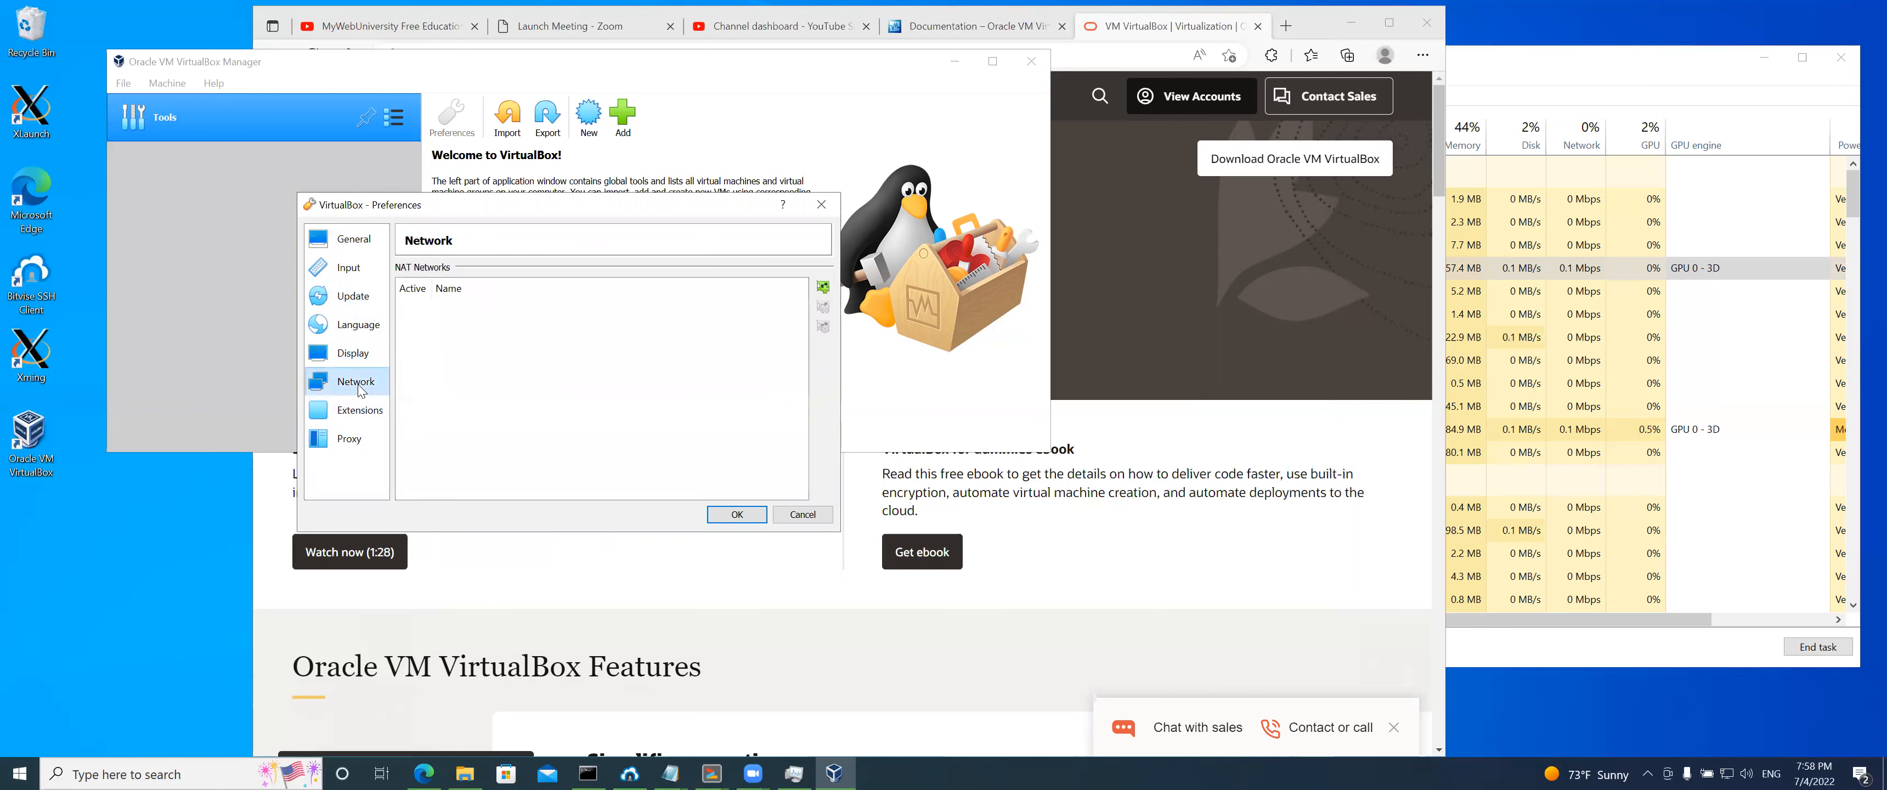
pyautogui.click(363, 417)
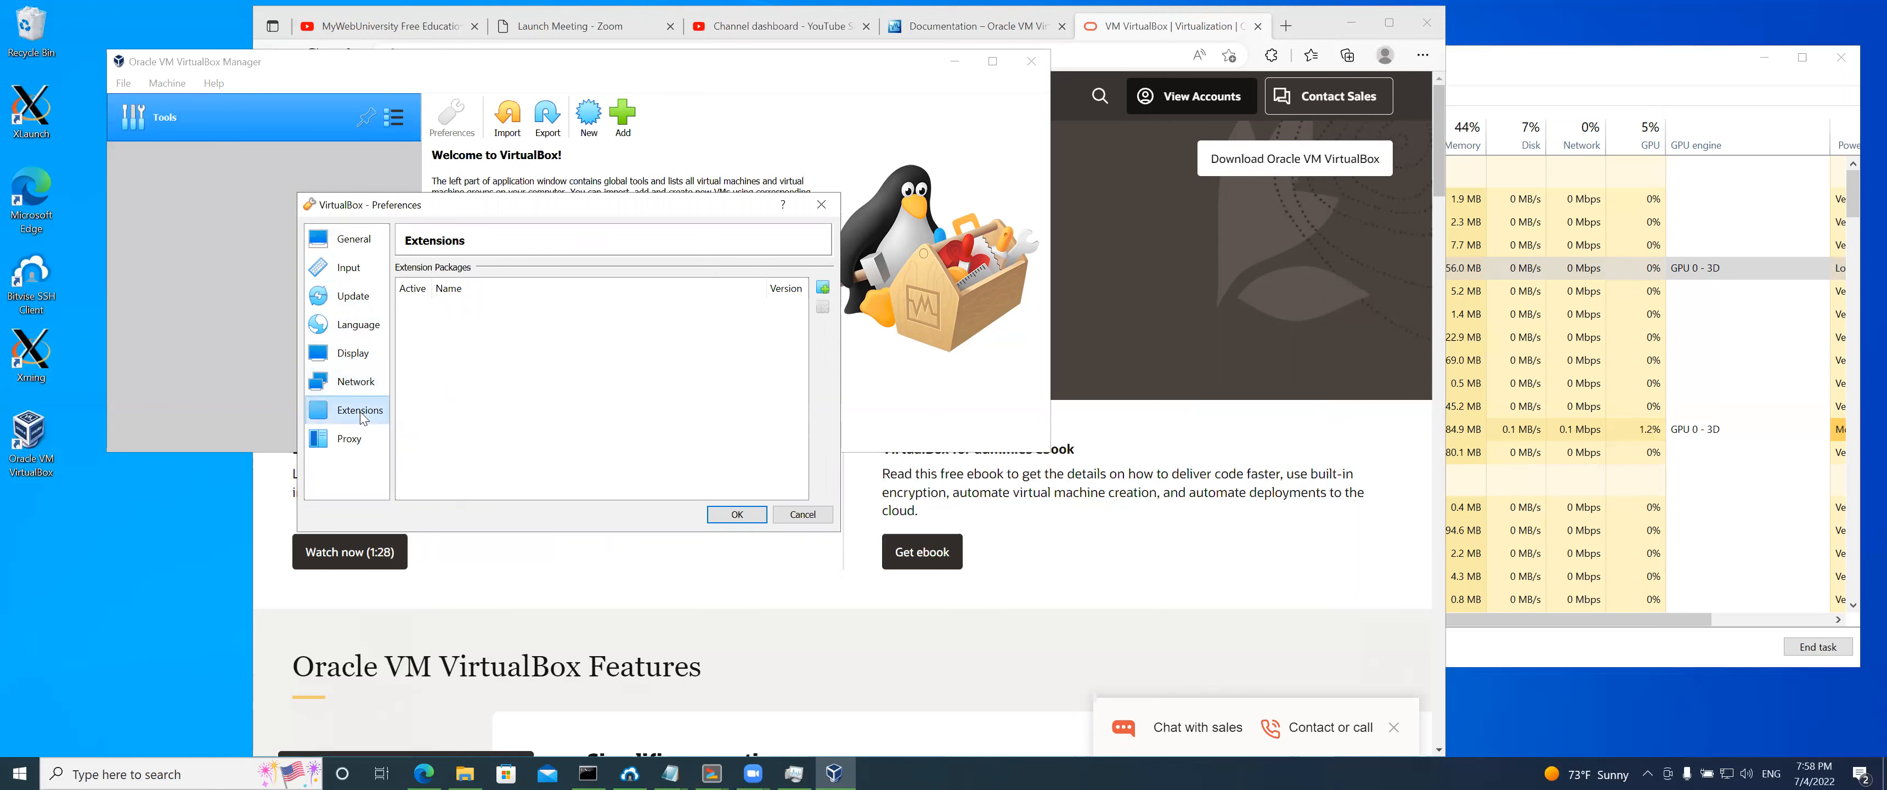
pyautogui.click(352, 443)
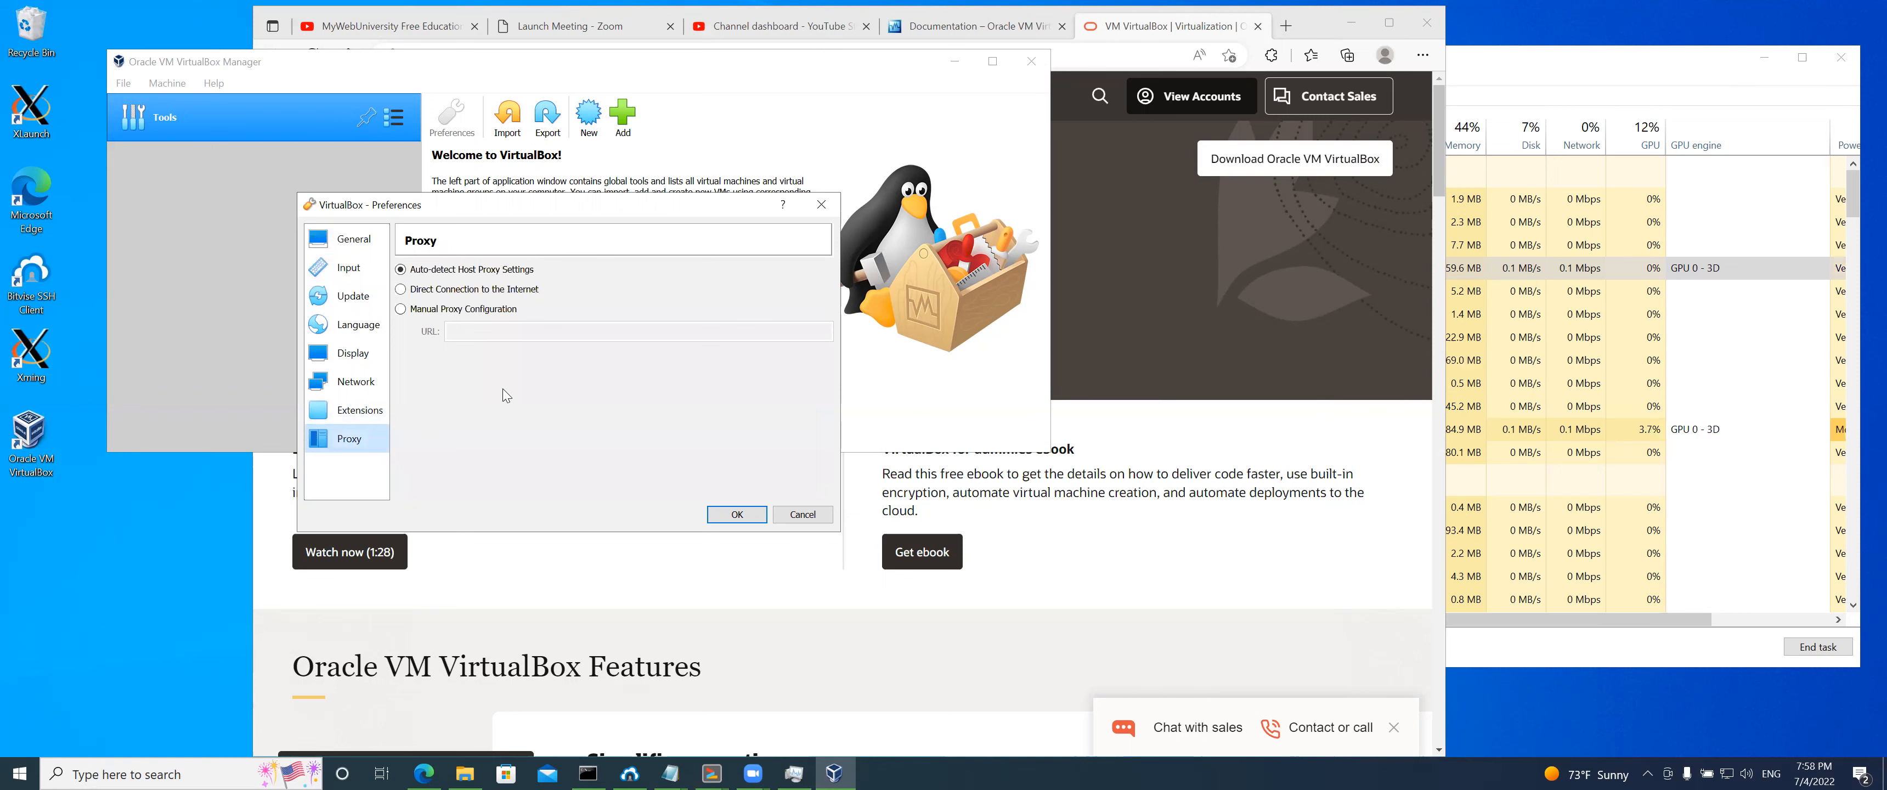
pyautogui.click(801, 513)
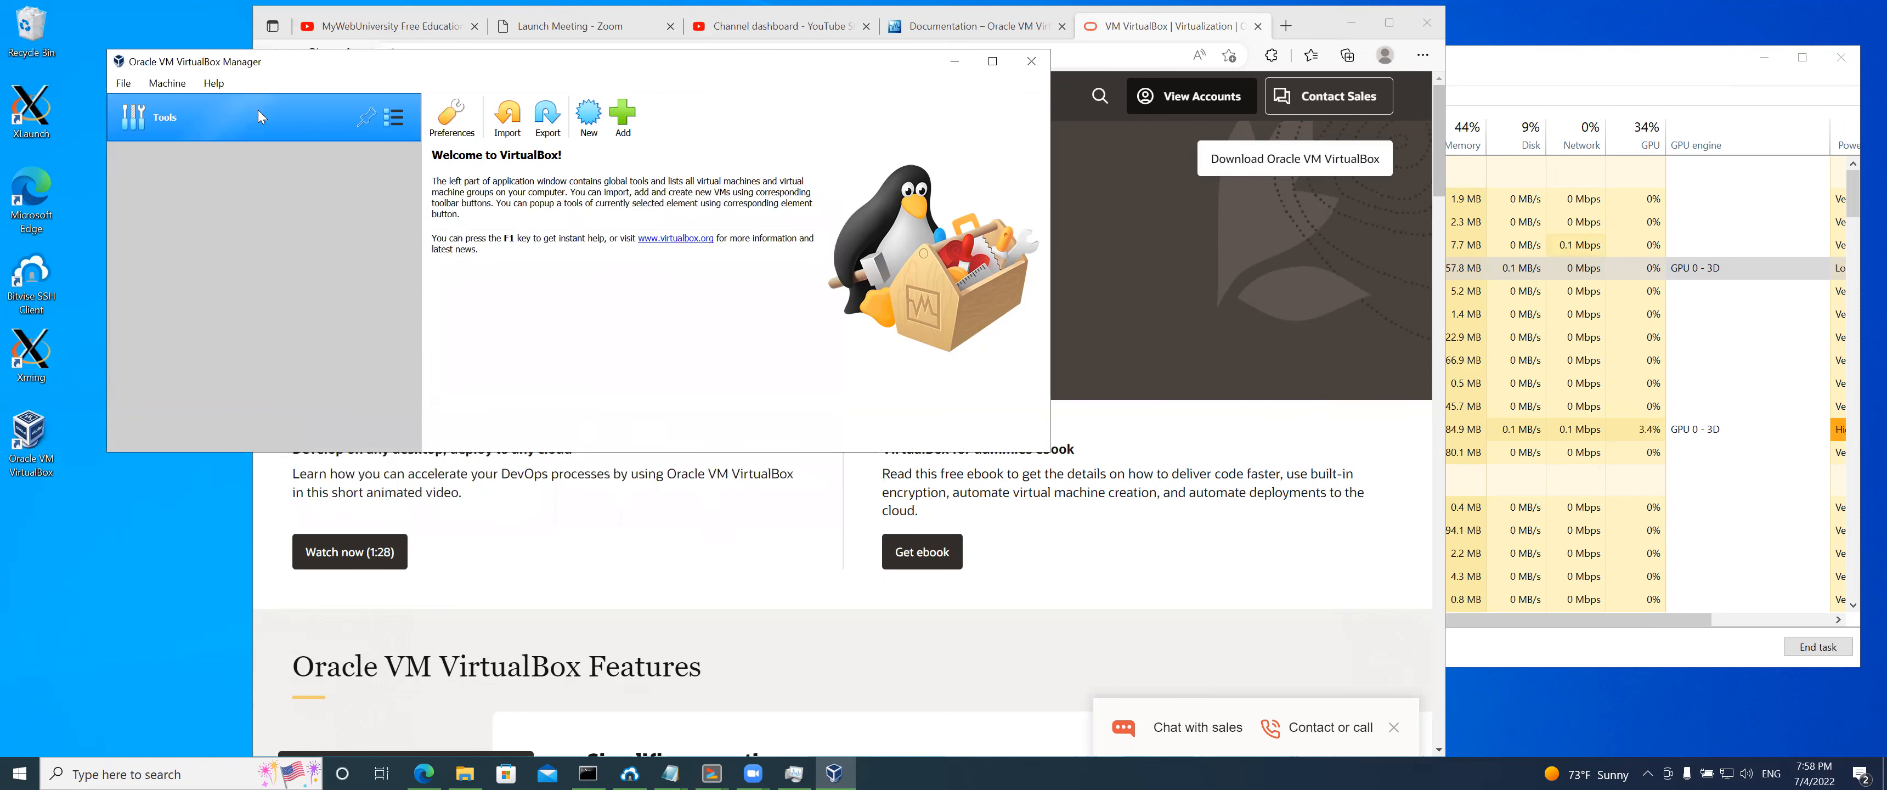
pyautogui.click(167, 85)
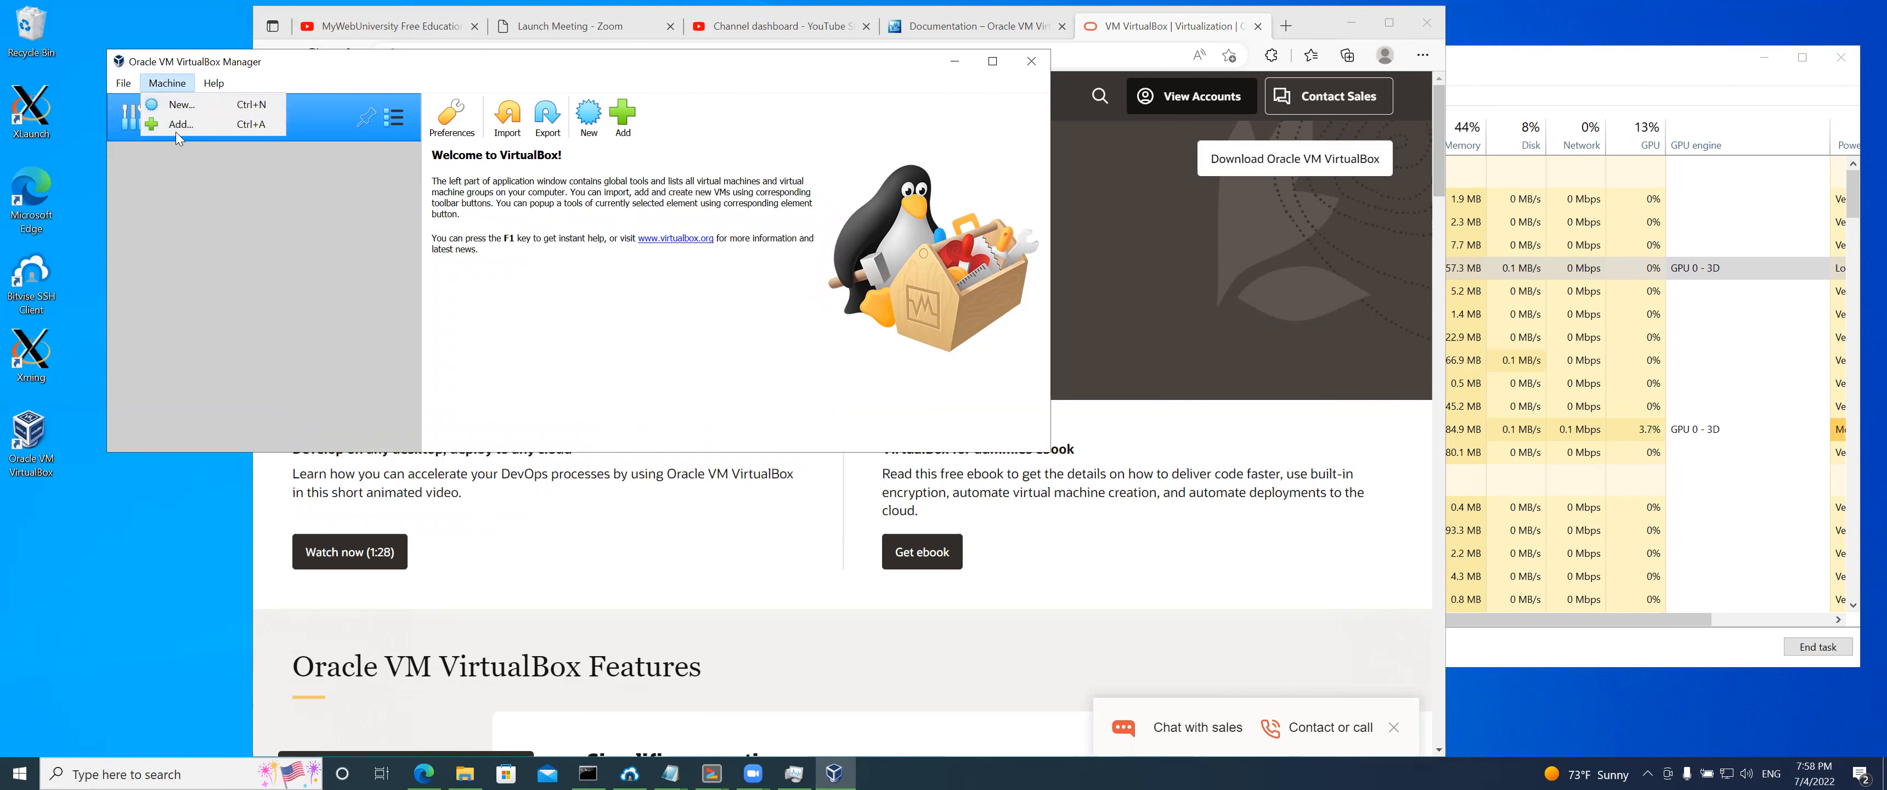
pyautogui.moveTo(131, 85)
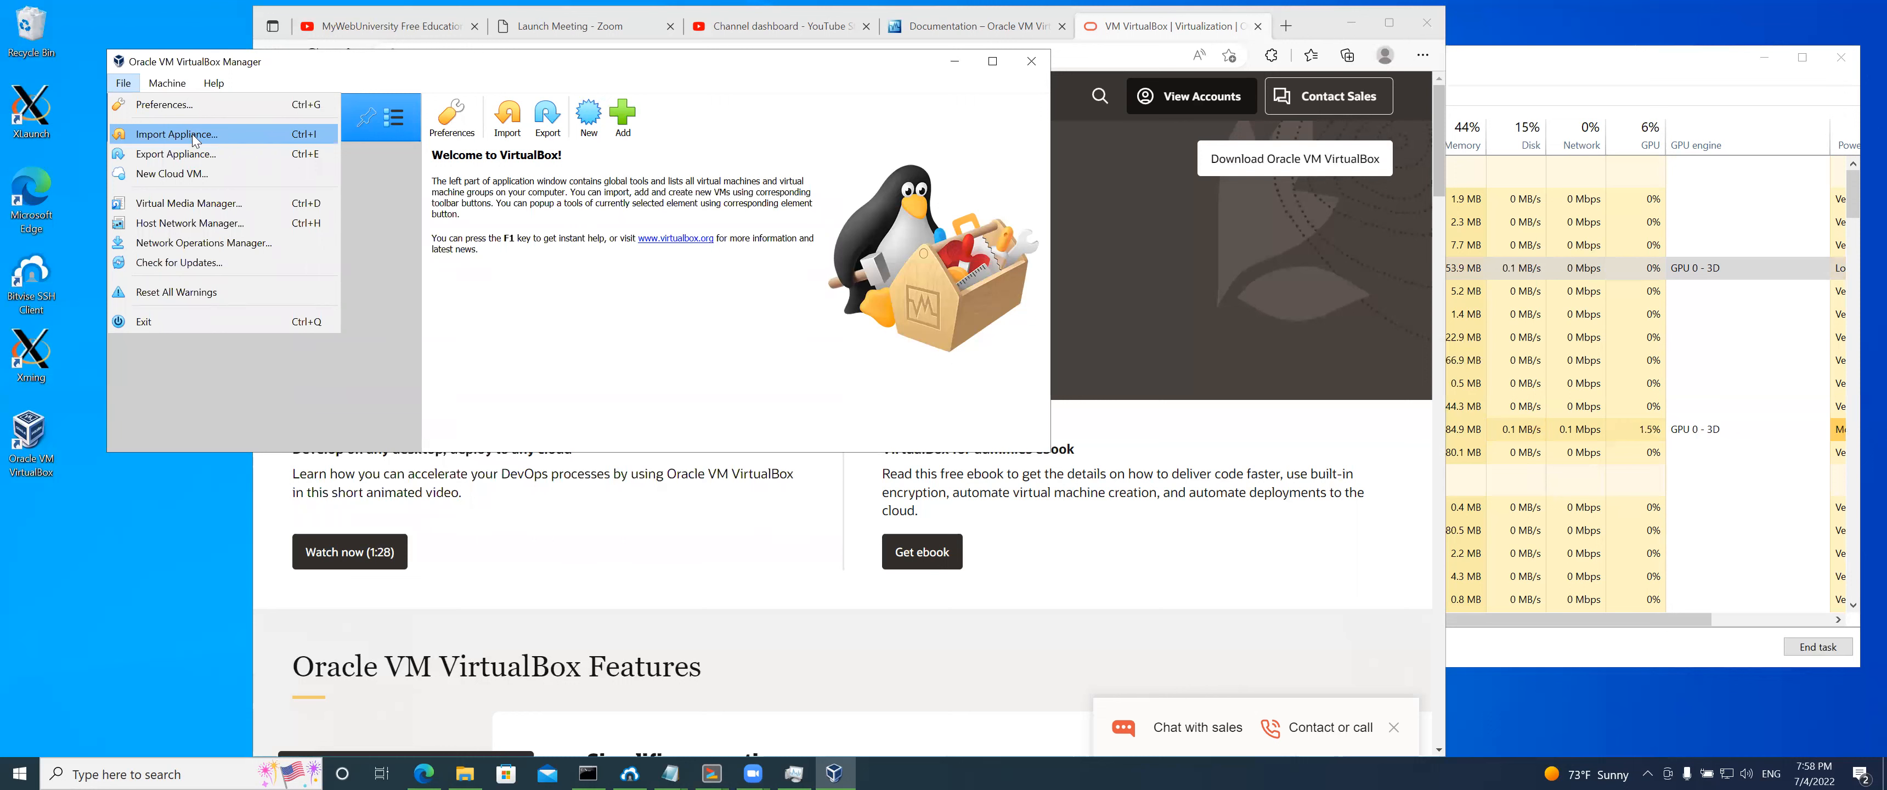
pyautogui.click(403, 188)
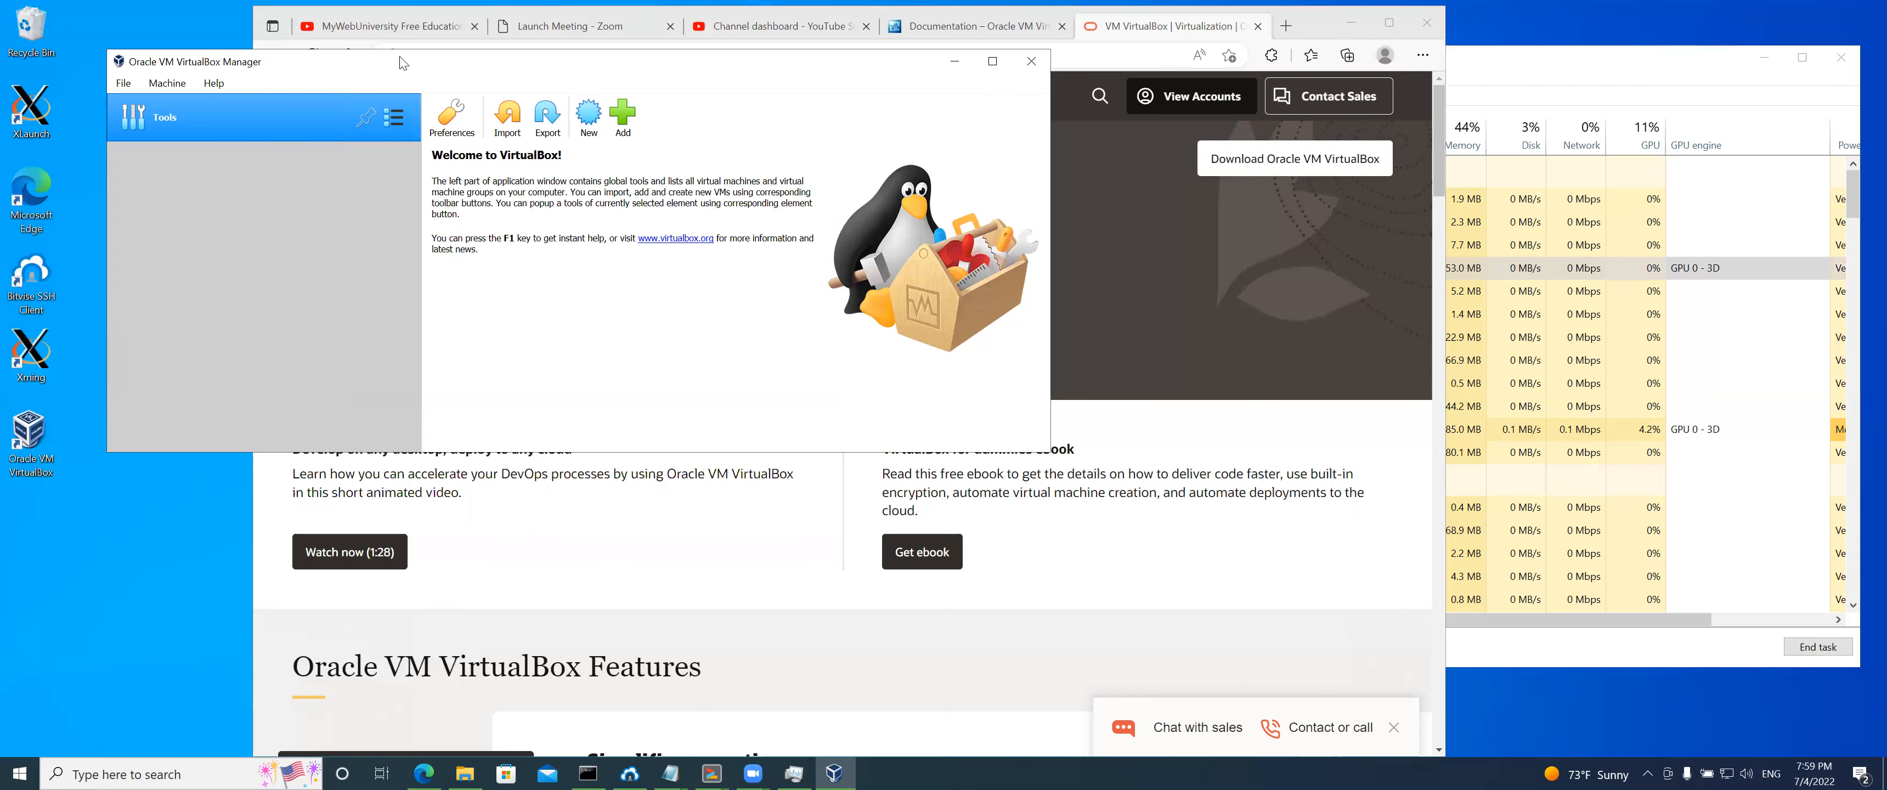
pyautogui.moveTo(401, 62); pyautogui.dragTo(389, 166)
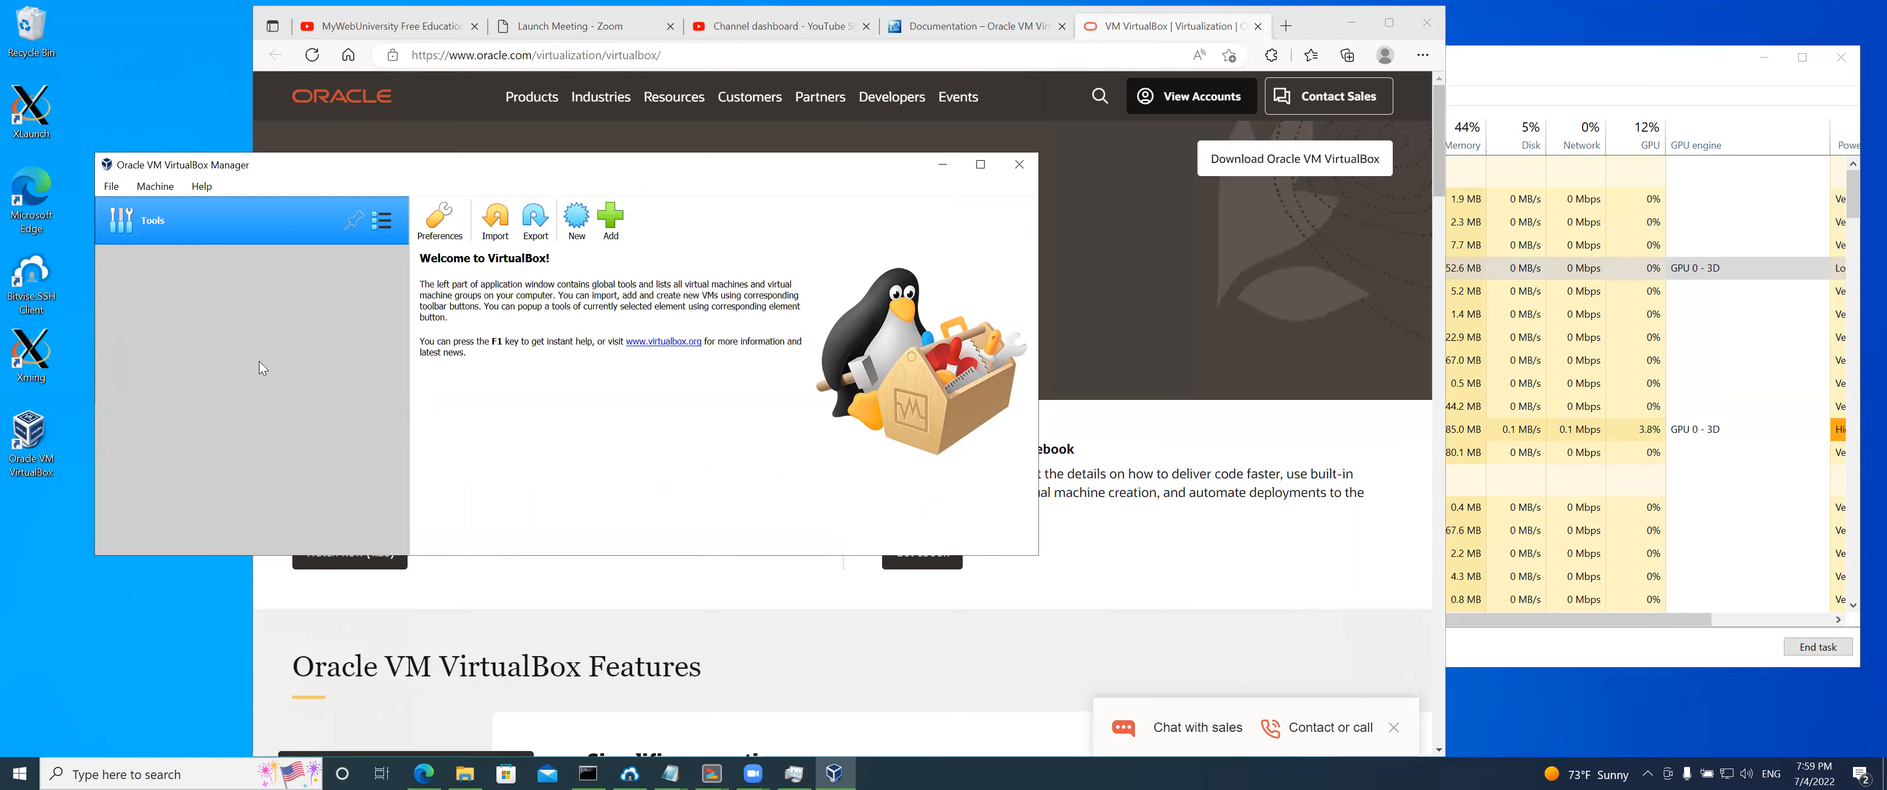
pyautogui.click(167, 188)
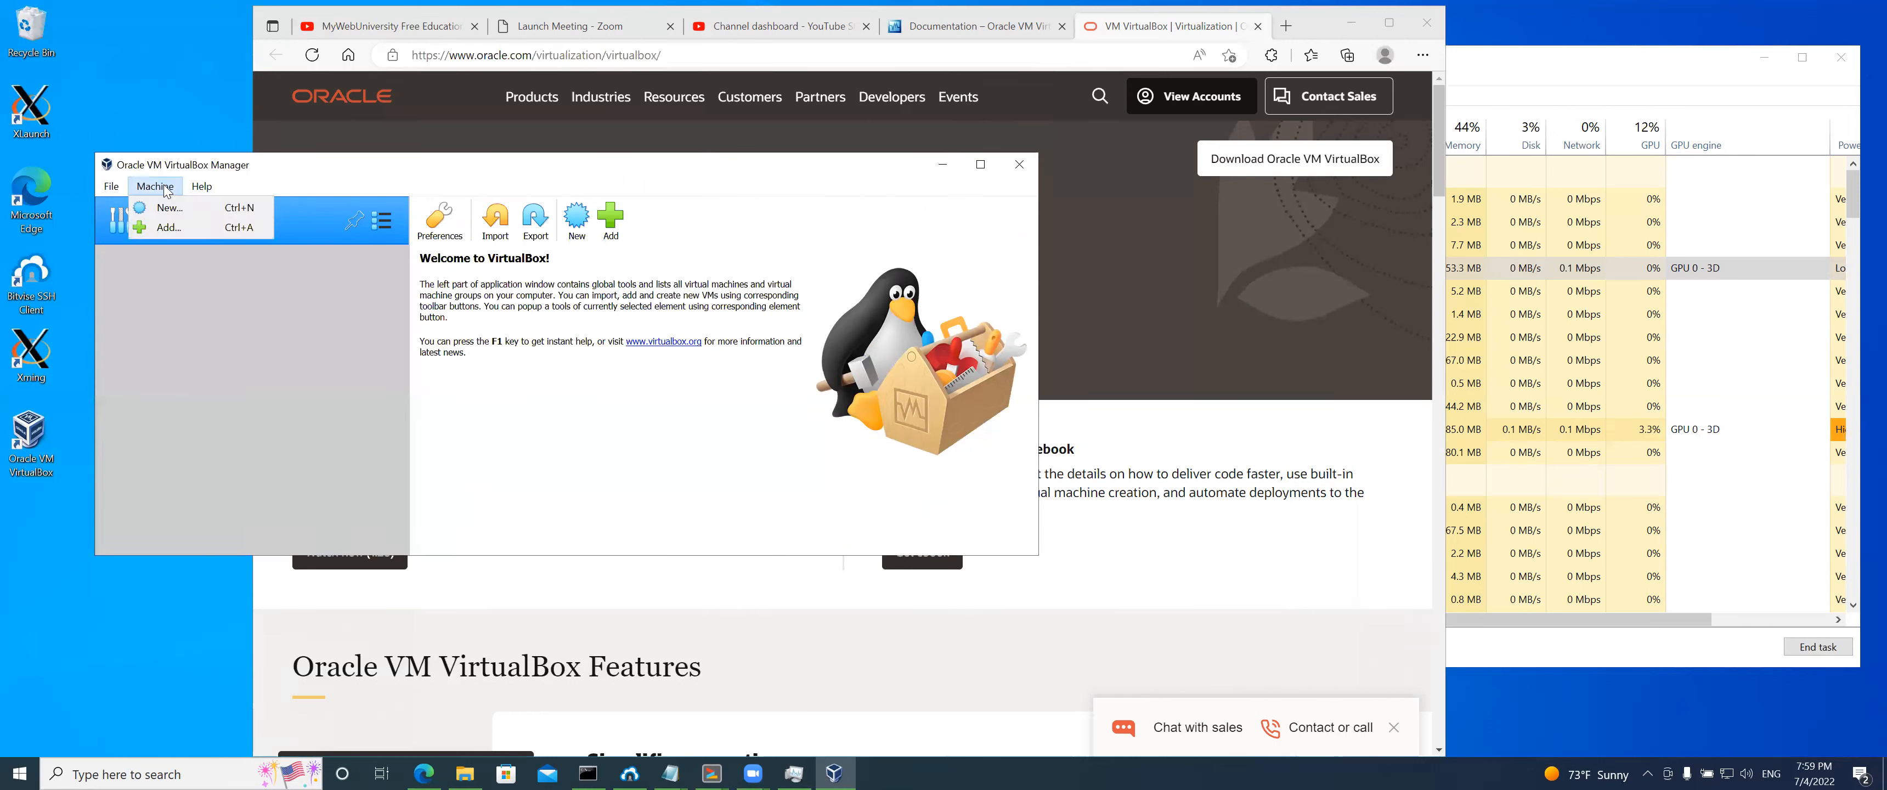
pyautogui.moveTo(118, 189)
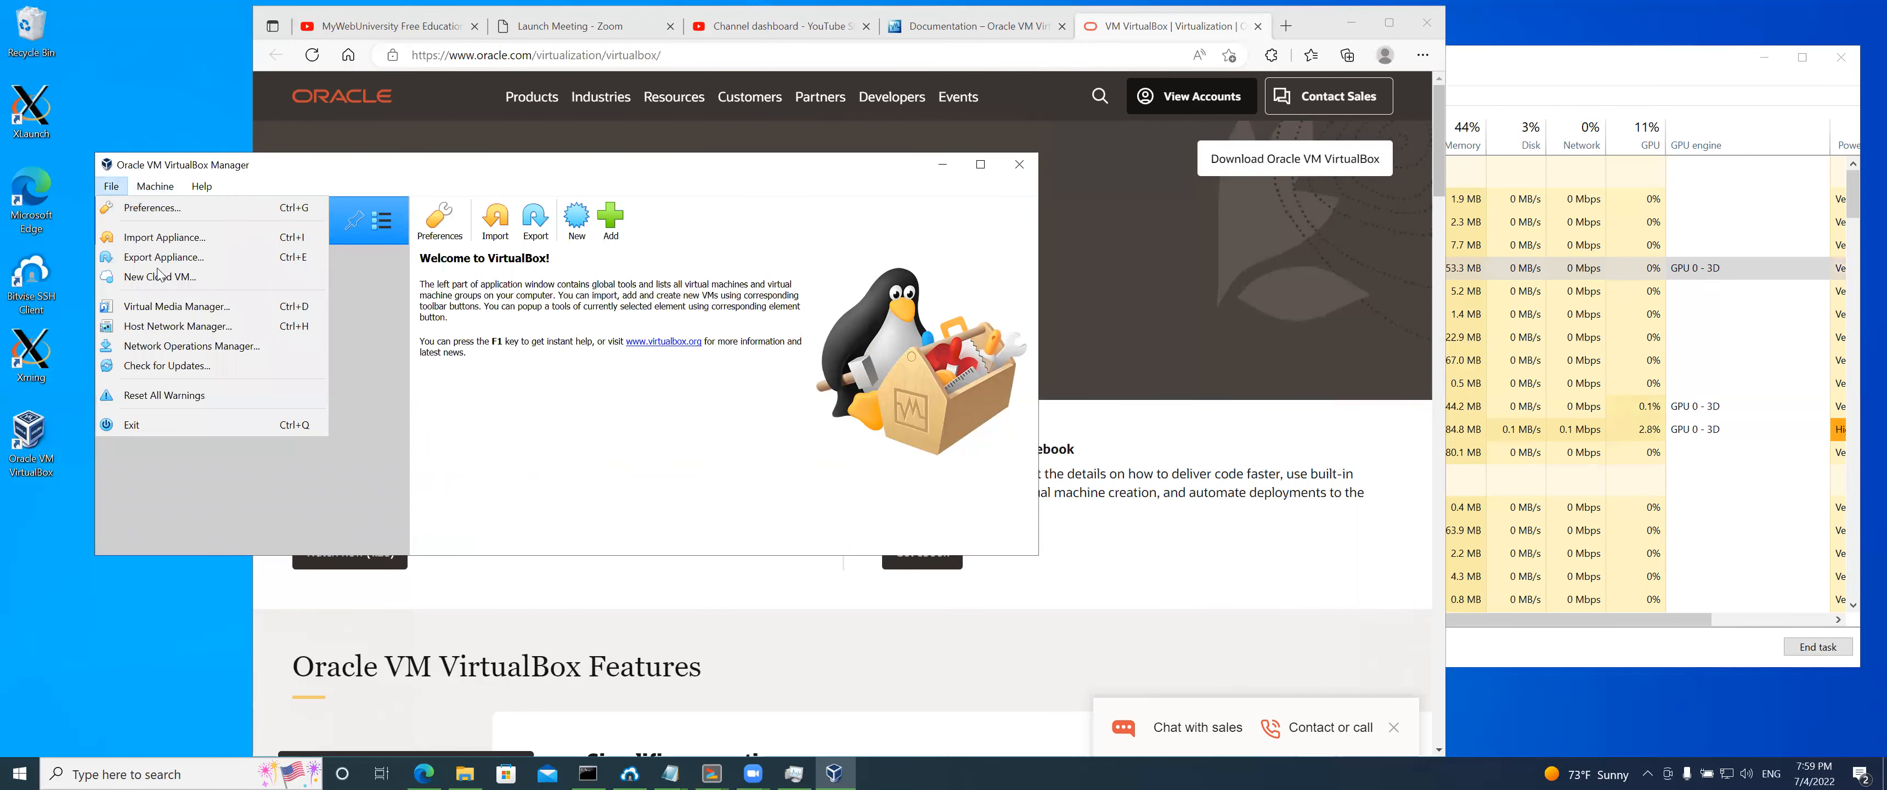
pyautogui.click(520, 406)
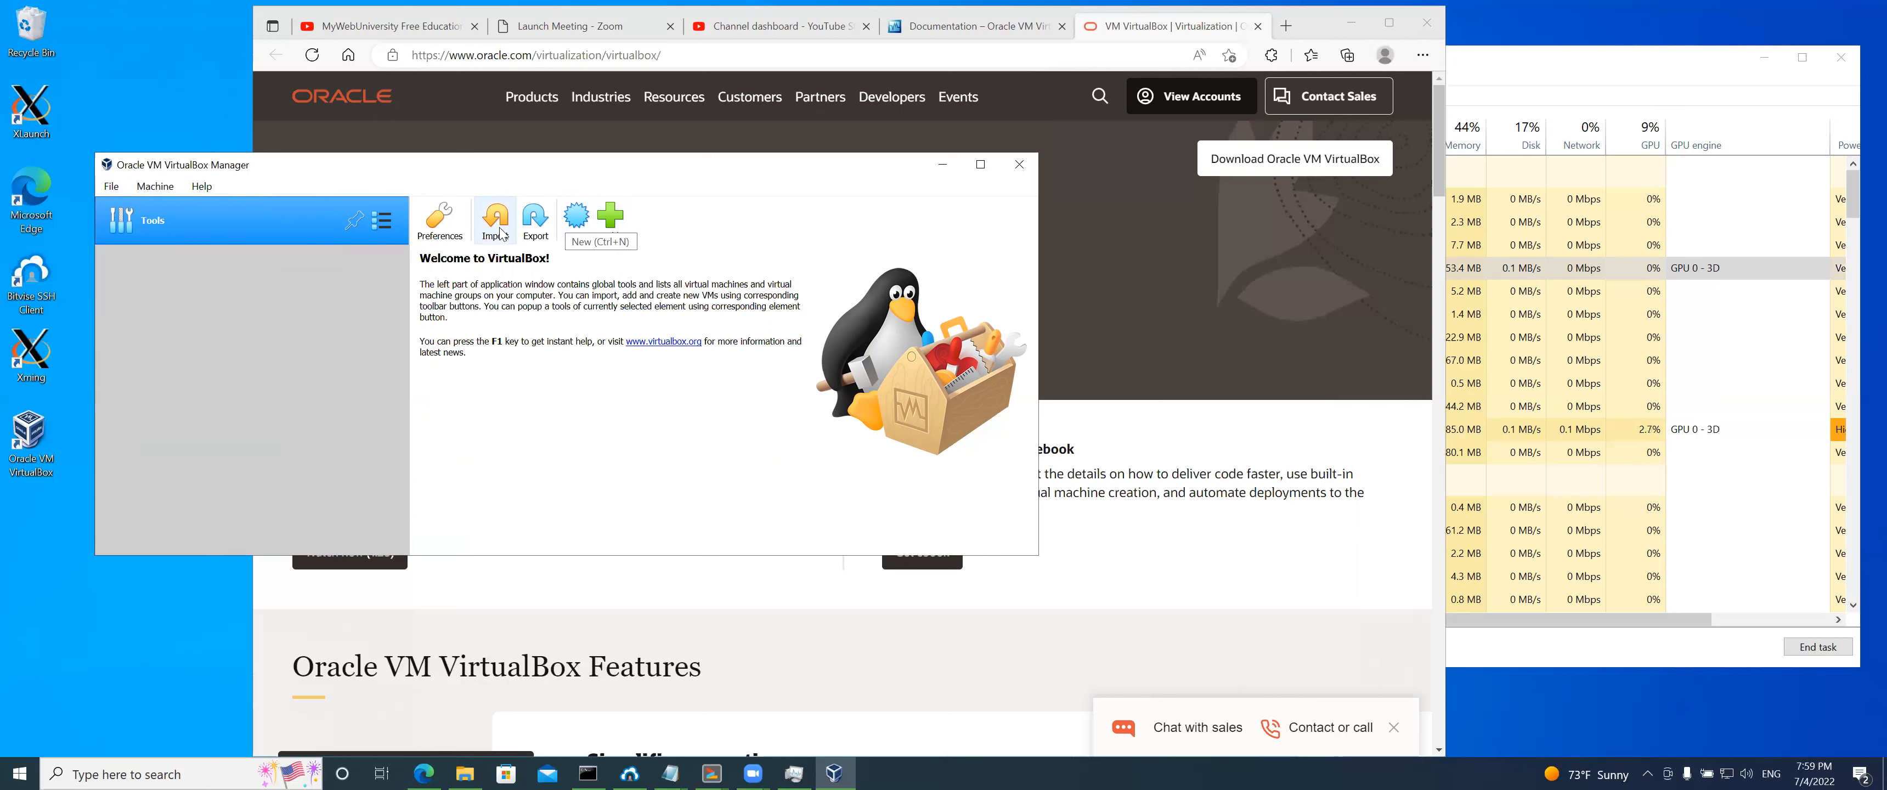
pyautogui.click(119, 188)
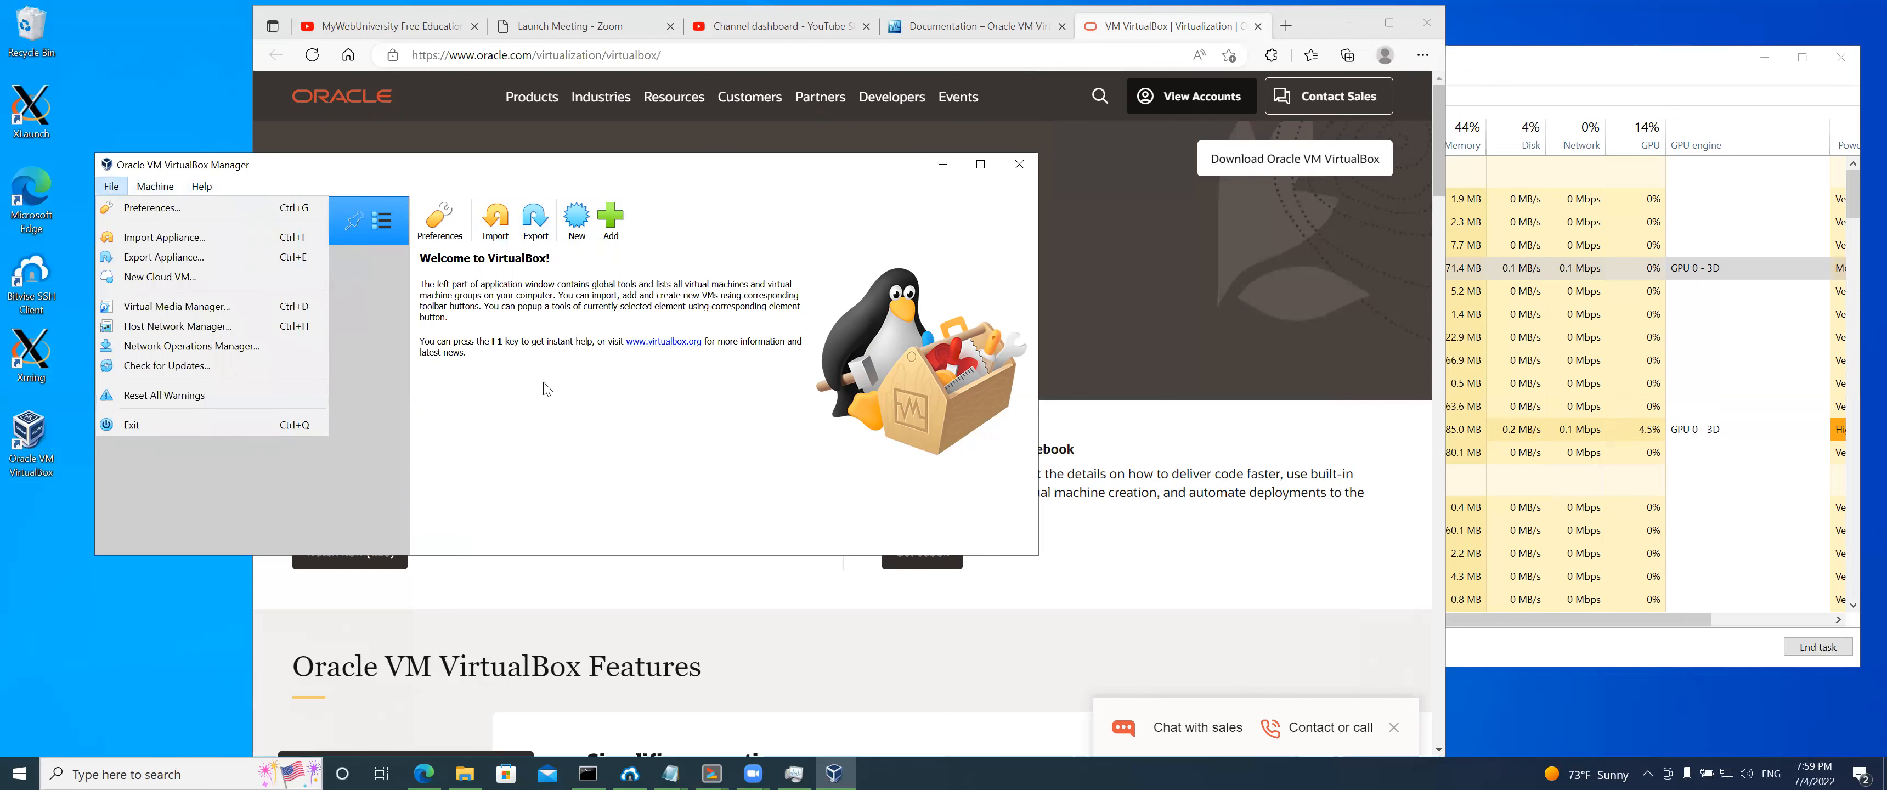
pyautogui.click(587, 380)
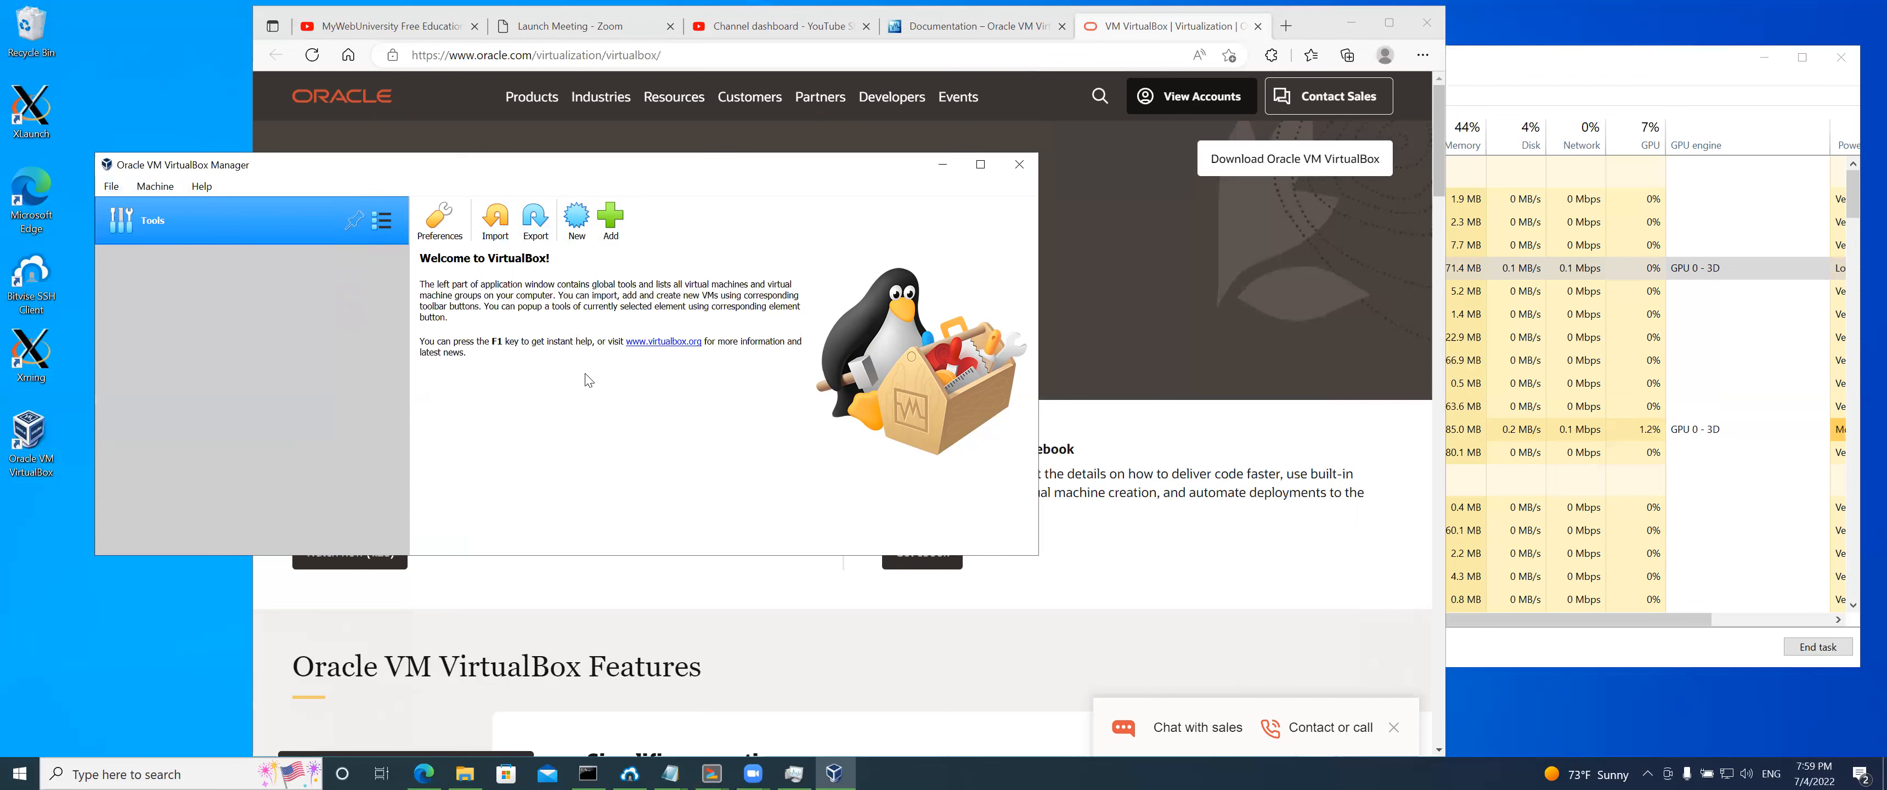
# Start a new virtual machine named Linux Ubuntu, with type Linux and version Ubuntu (64-bit), and continue to its memory size
pyautogui.click(582, 221)
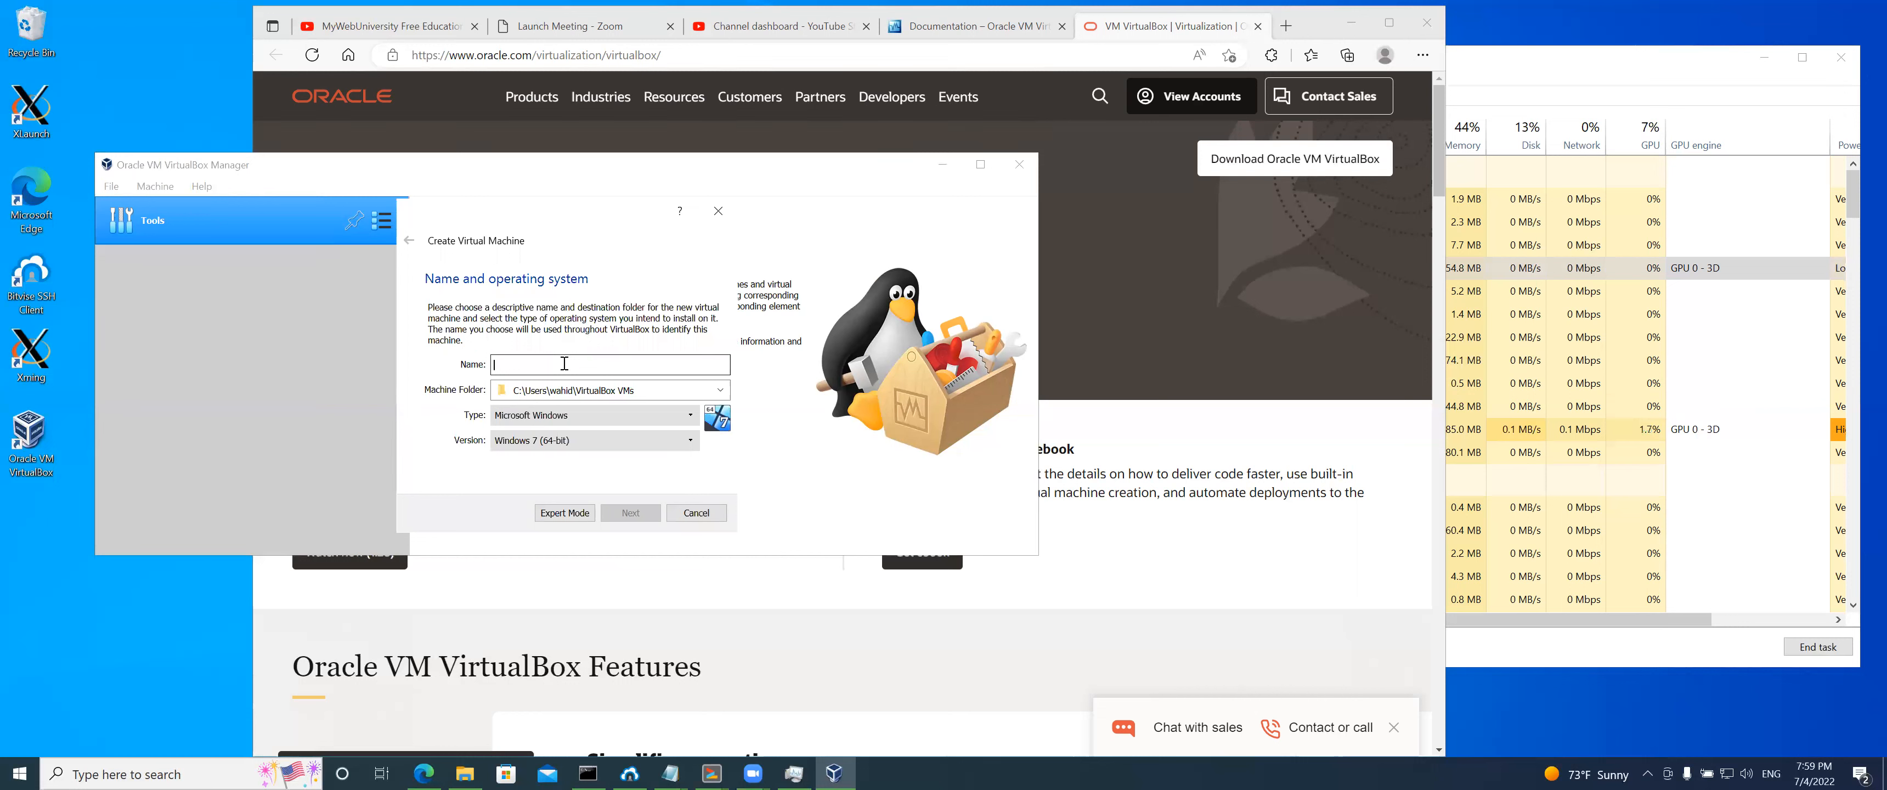
pyautogui.write('L')
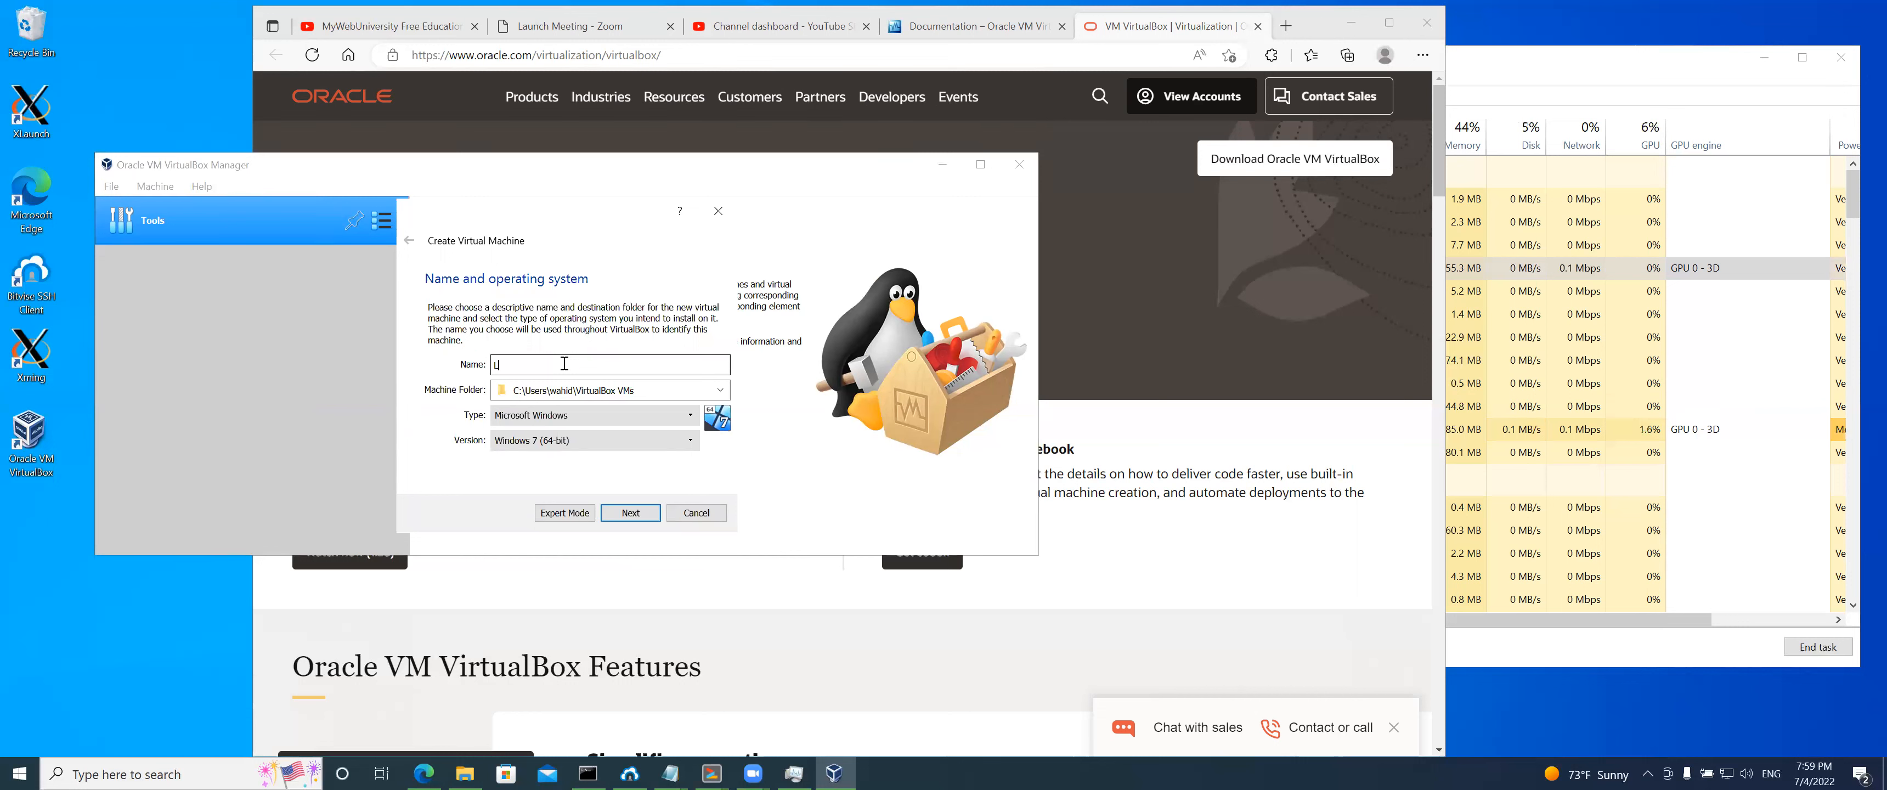
pyautogui.write('inux Ubuntu')
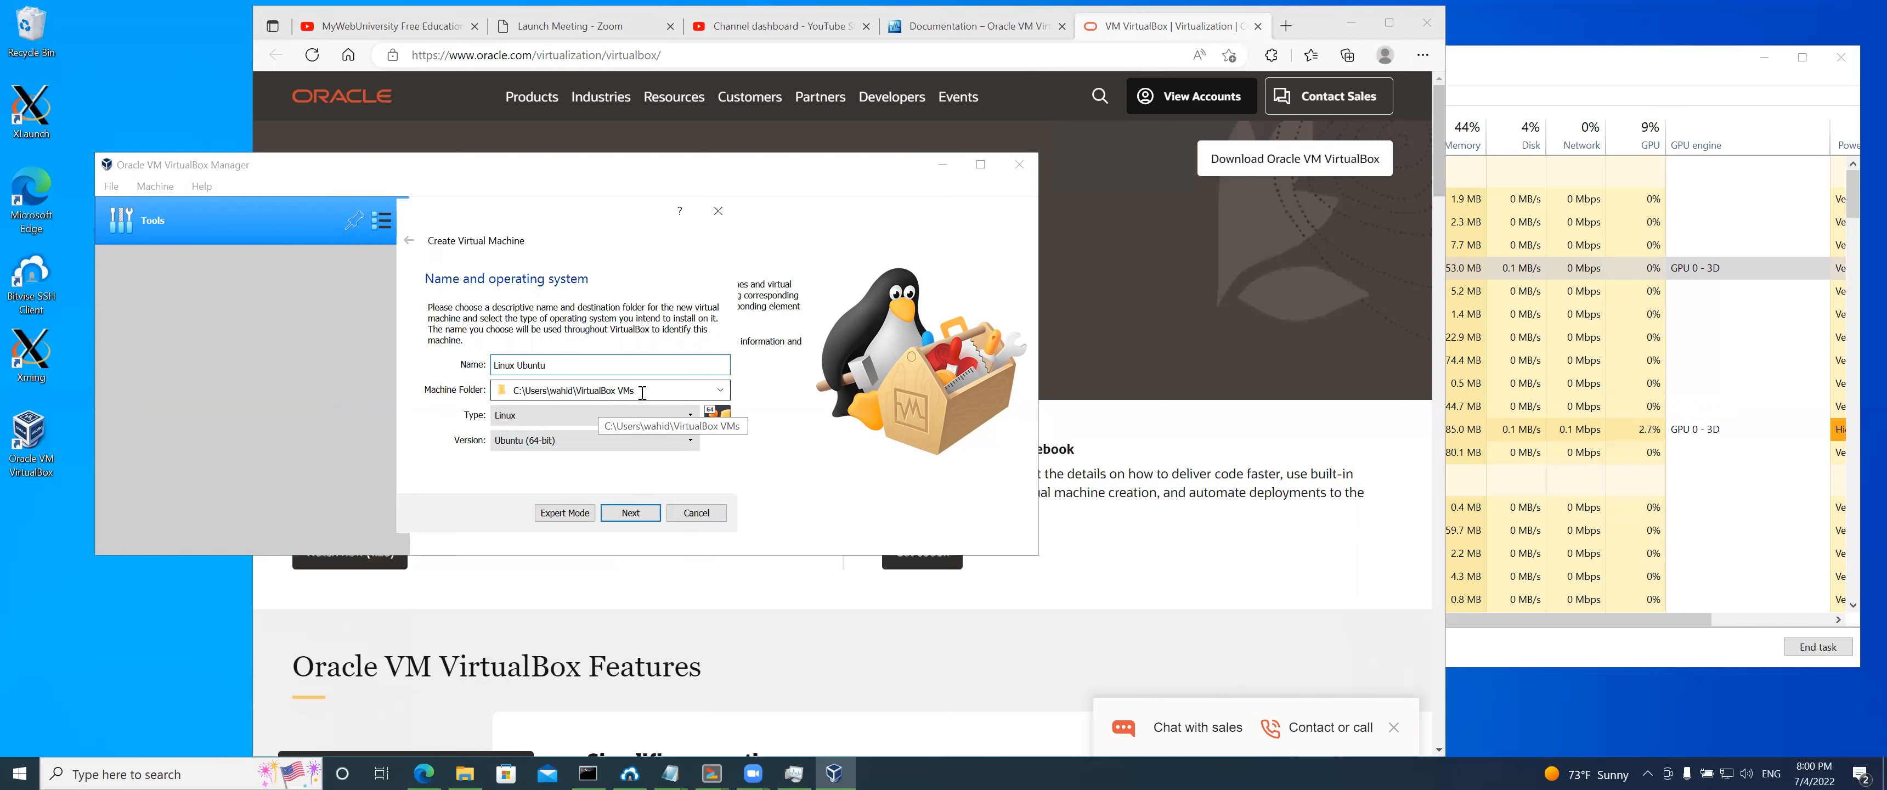
pyautogui.click(639, 514)
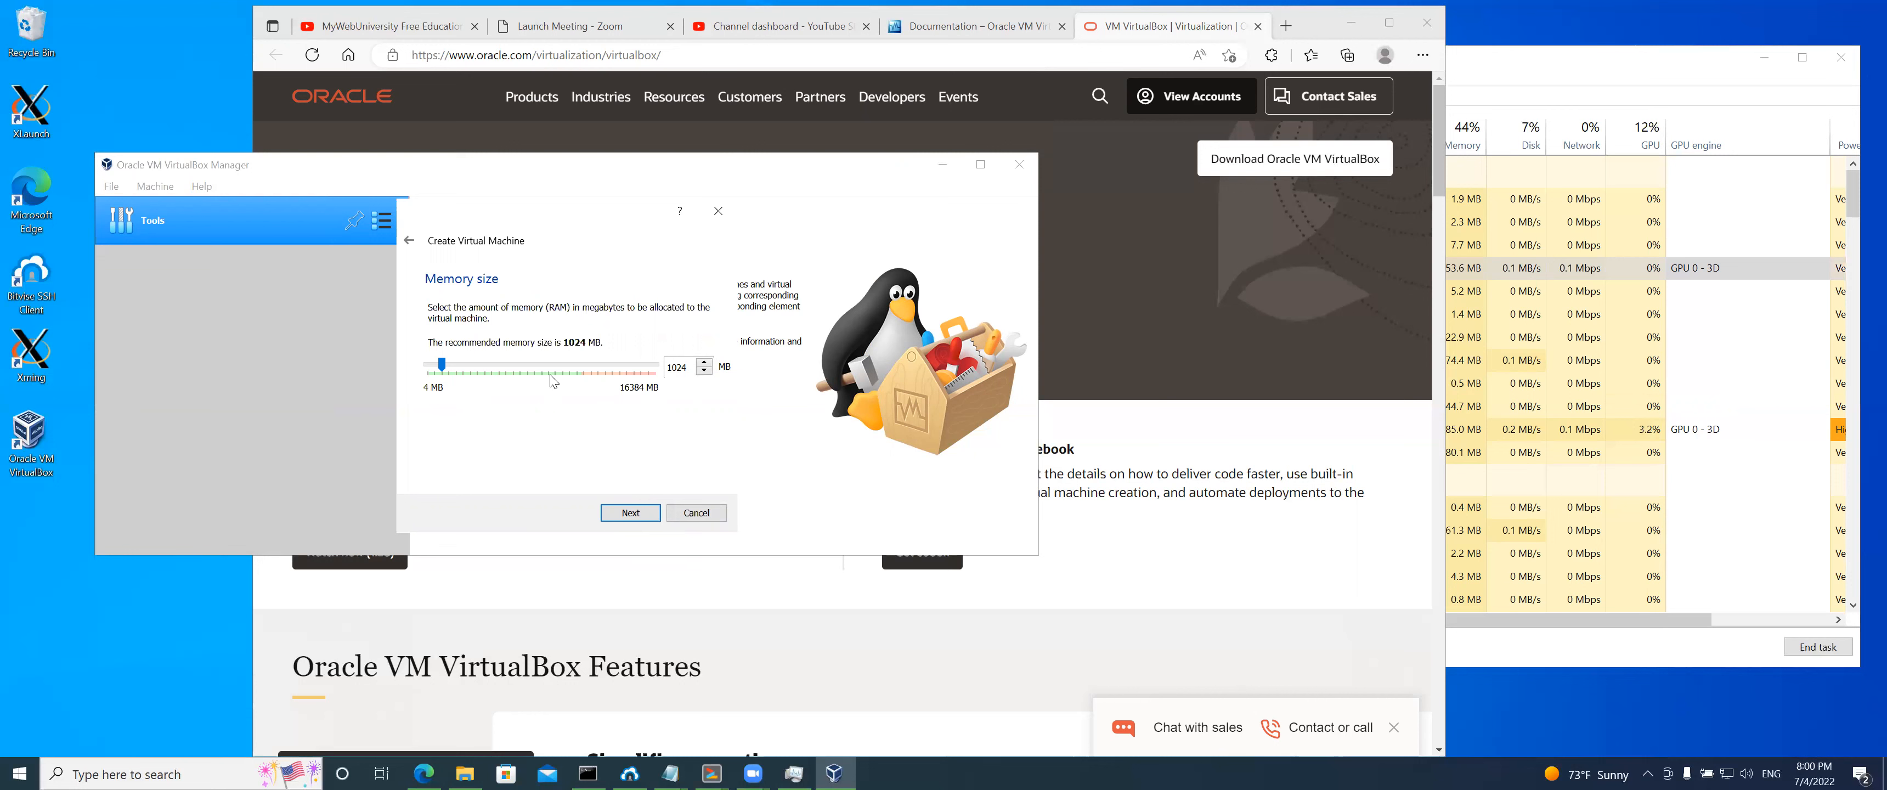
# Allocate 8192 MB of memory to the new virtual machine and continue to the hard disk options
pyautogui.click(513, 369)
pyautogui.click(521, 369)
pyautogui.moveTo(456, 364); pyautogui.dragTo(540, 367)
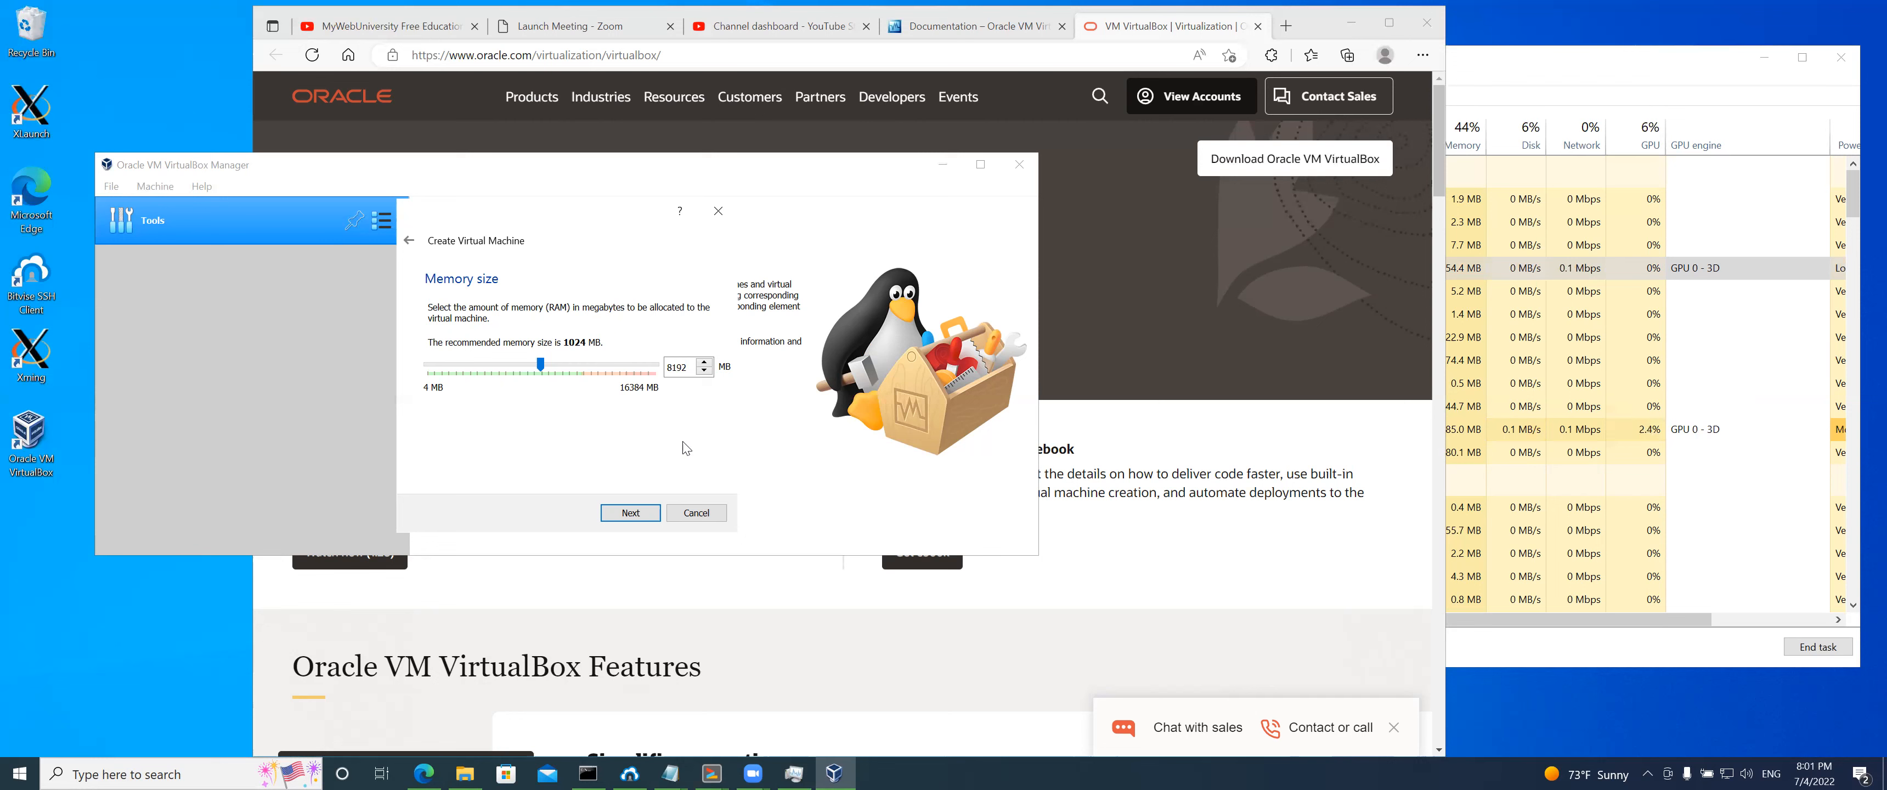
pyautogui.click(644, 518)
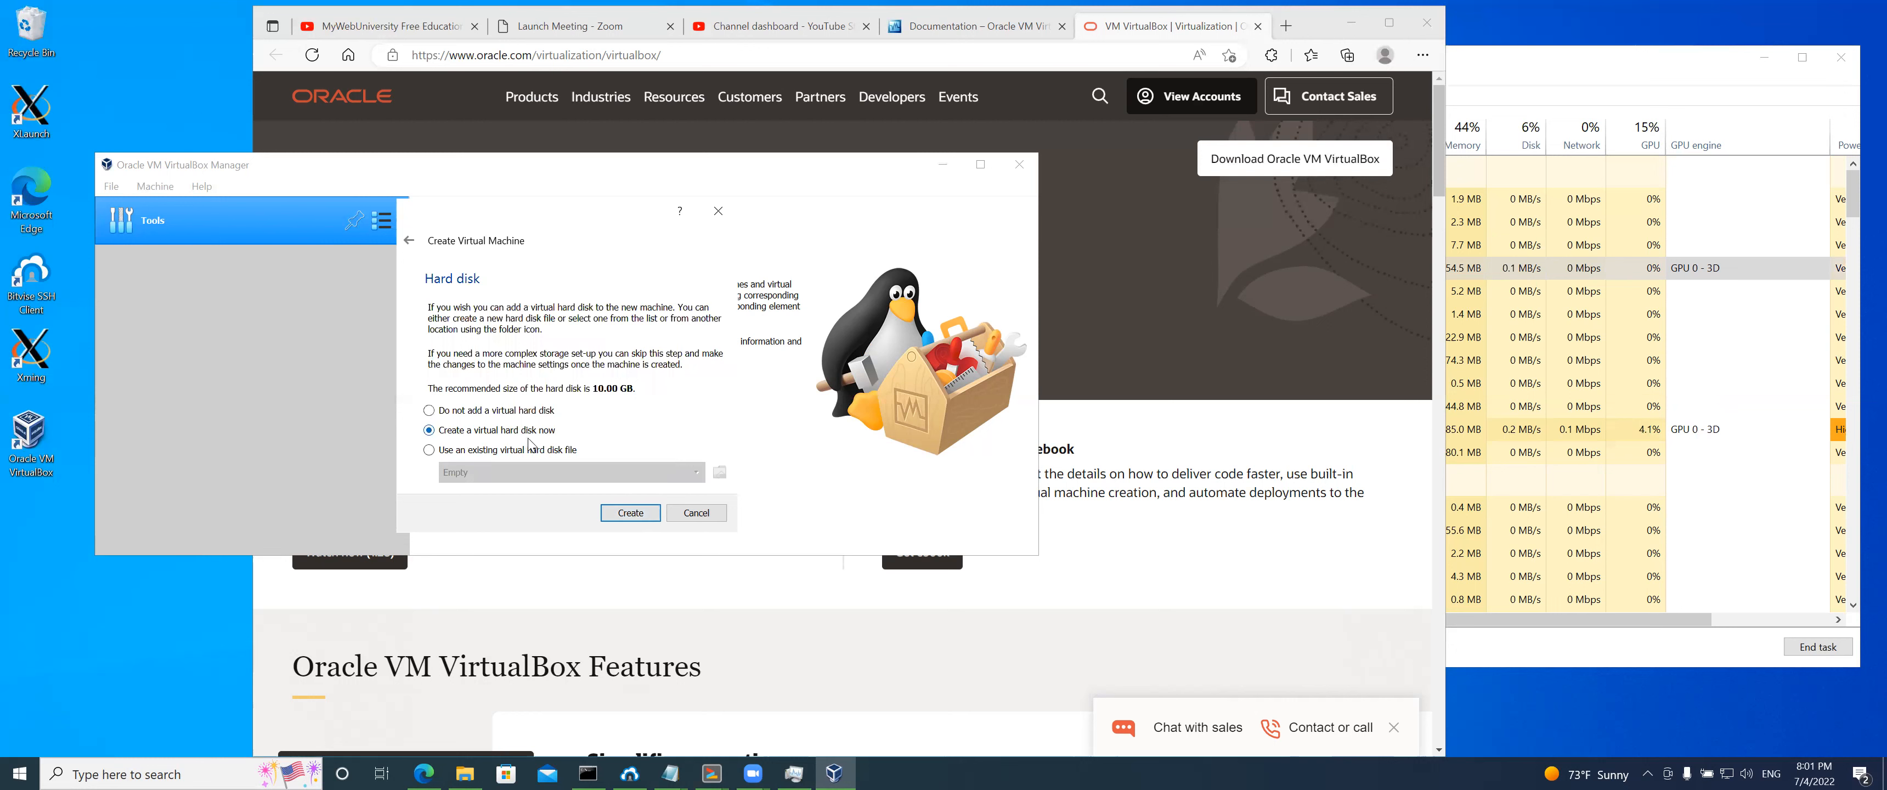
# Choose to create a virtual hard disk now, as a dynamically allocated VDI (VirtualBox Disk Image)
pyautogui.click(631, 516)
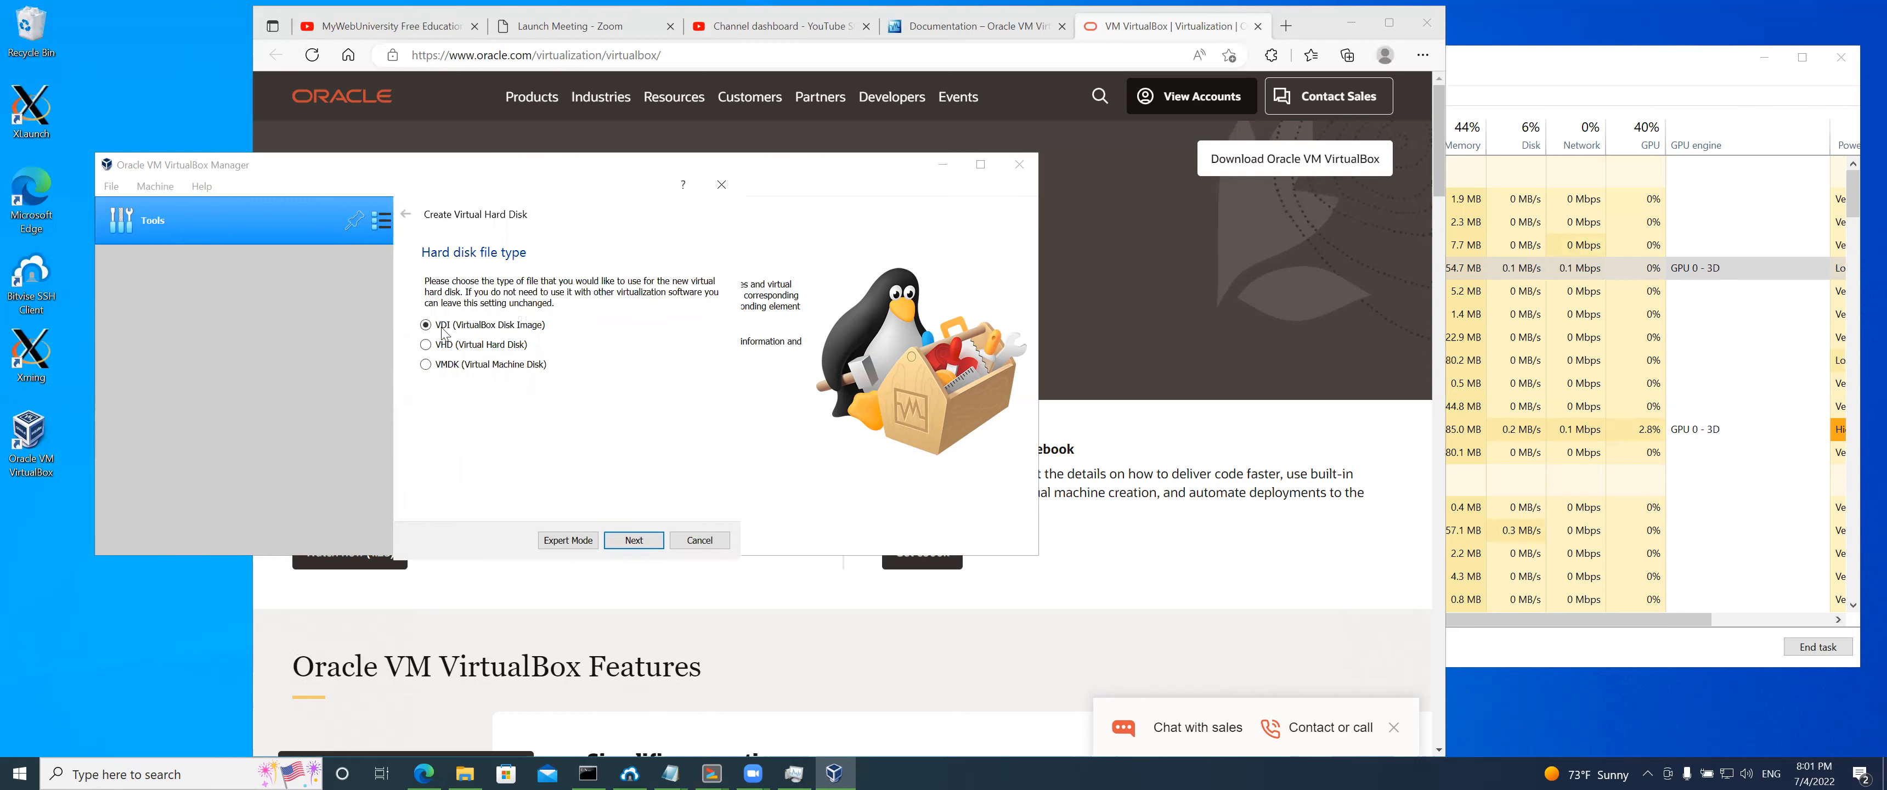
pyautogui.click(634, 541)
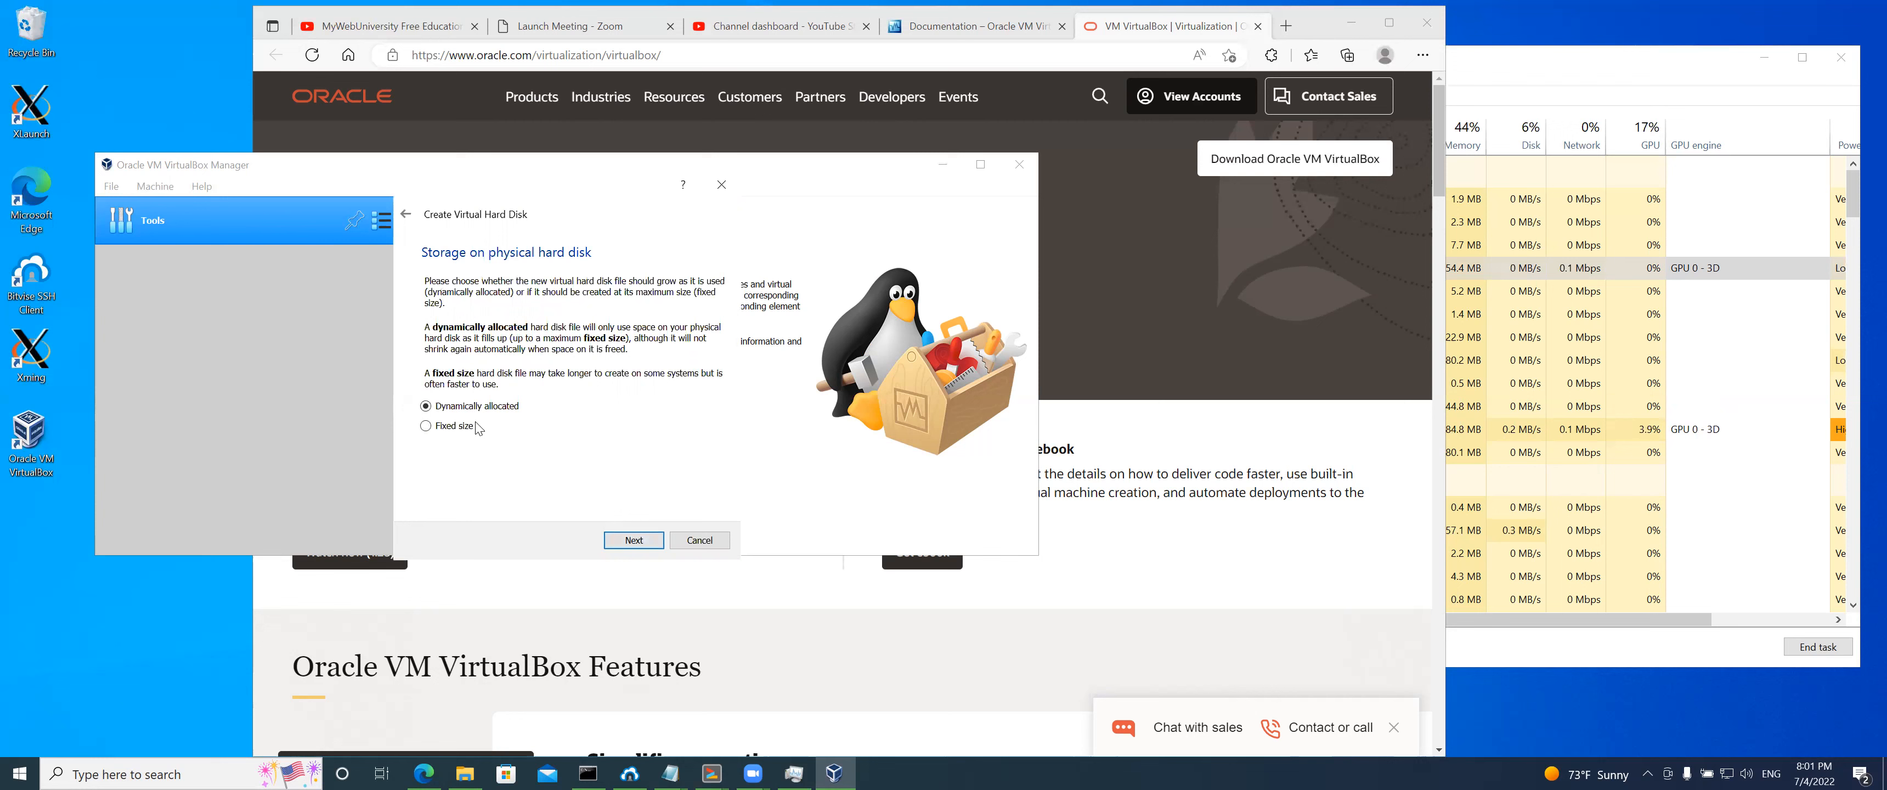
pyautogui.click(634, 541)
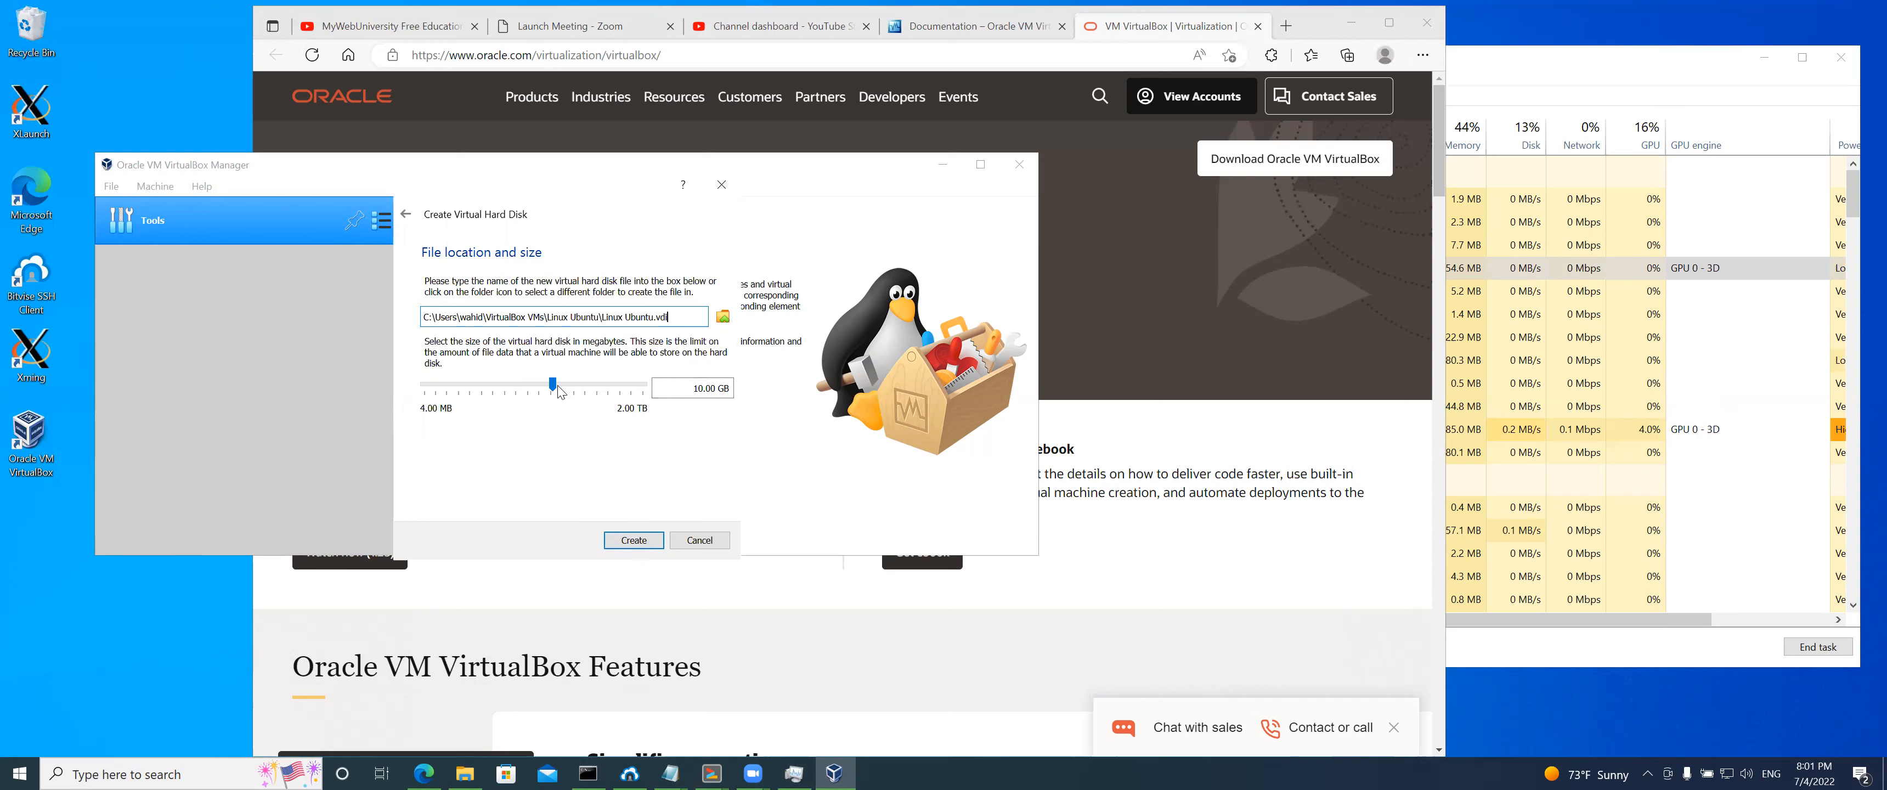
# Set the virtual hard disk size to 200 GB and create the disk, finishing the virtual machine
pyautogui.moveTo(552, 384); pyautogui.dragTo(747, 382)
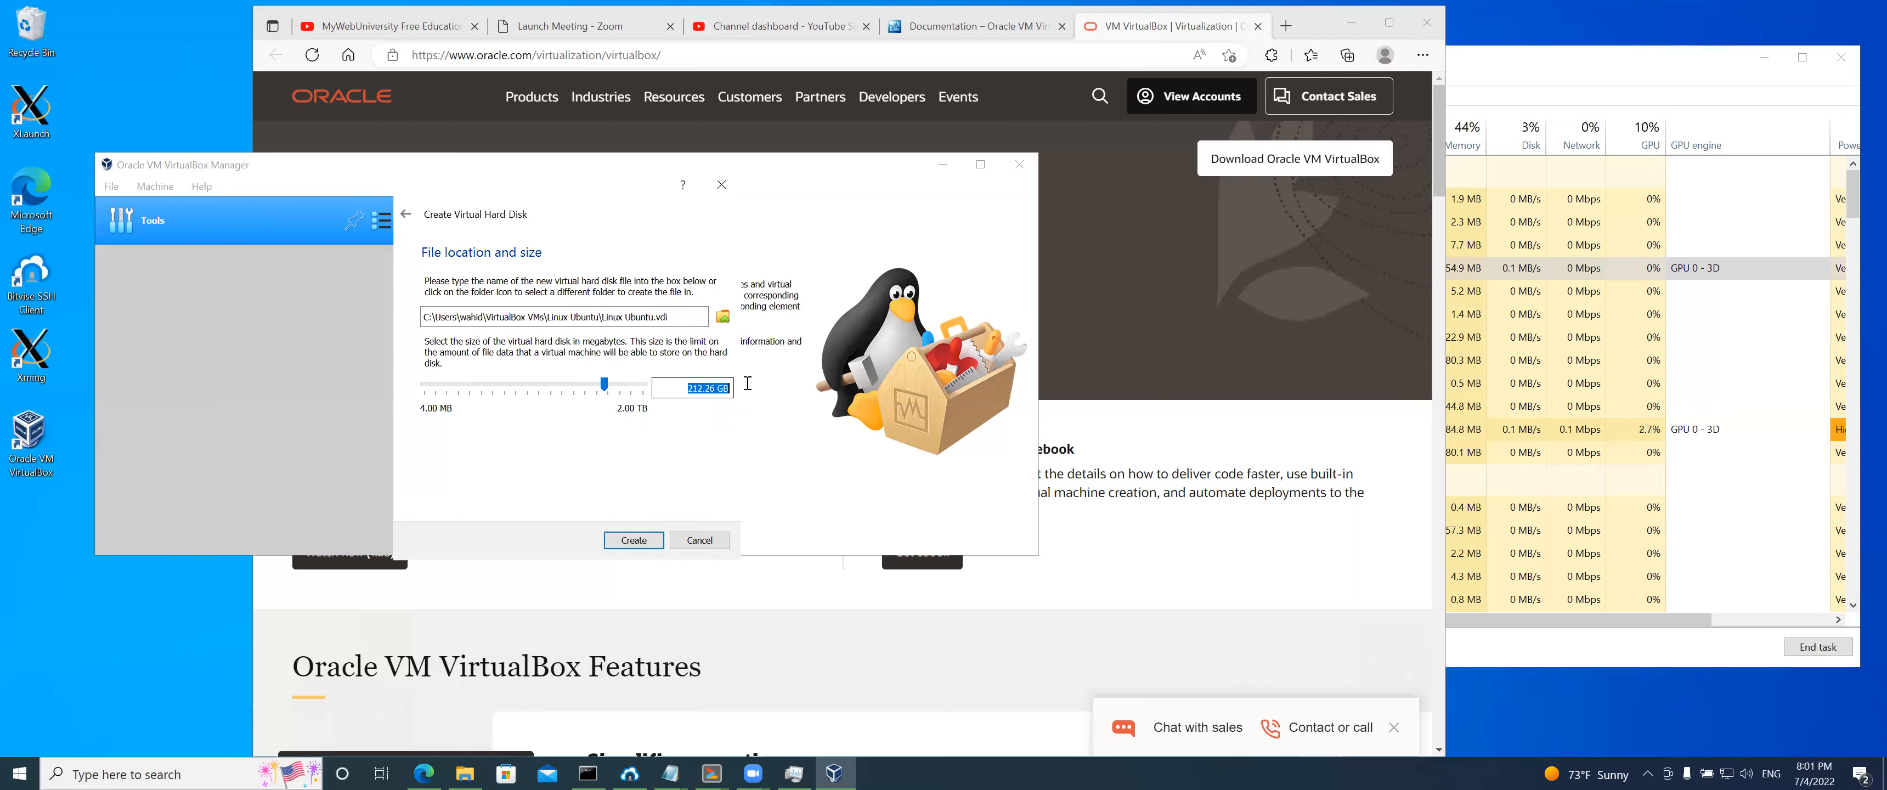
pyautogui.write('2')
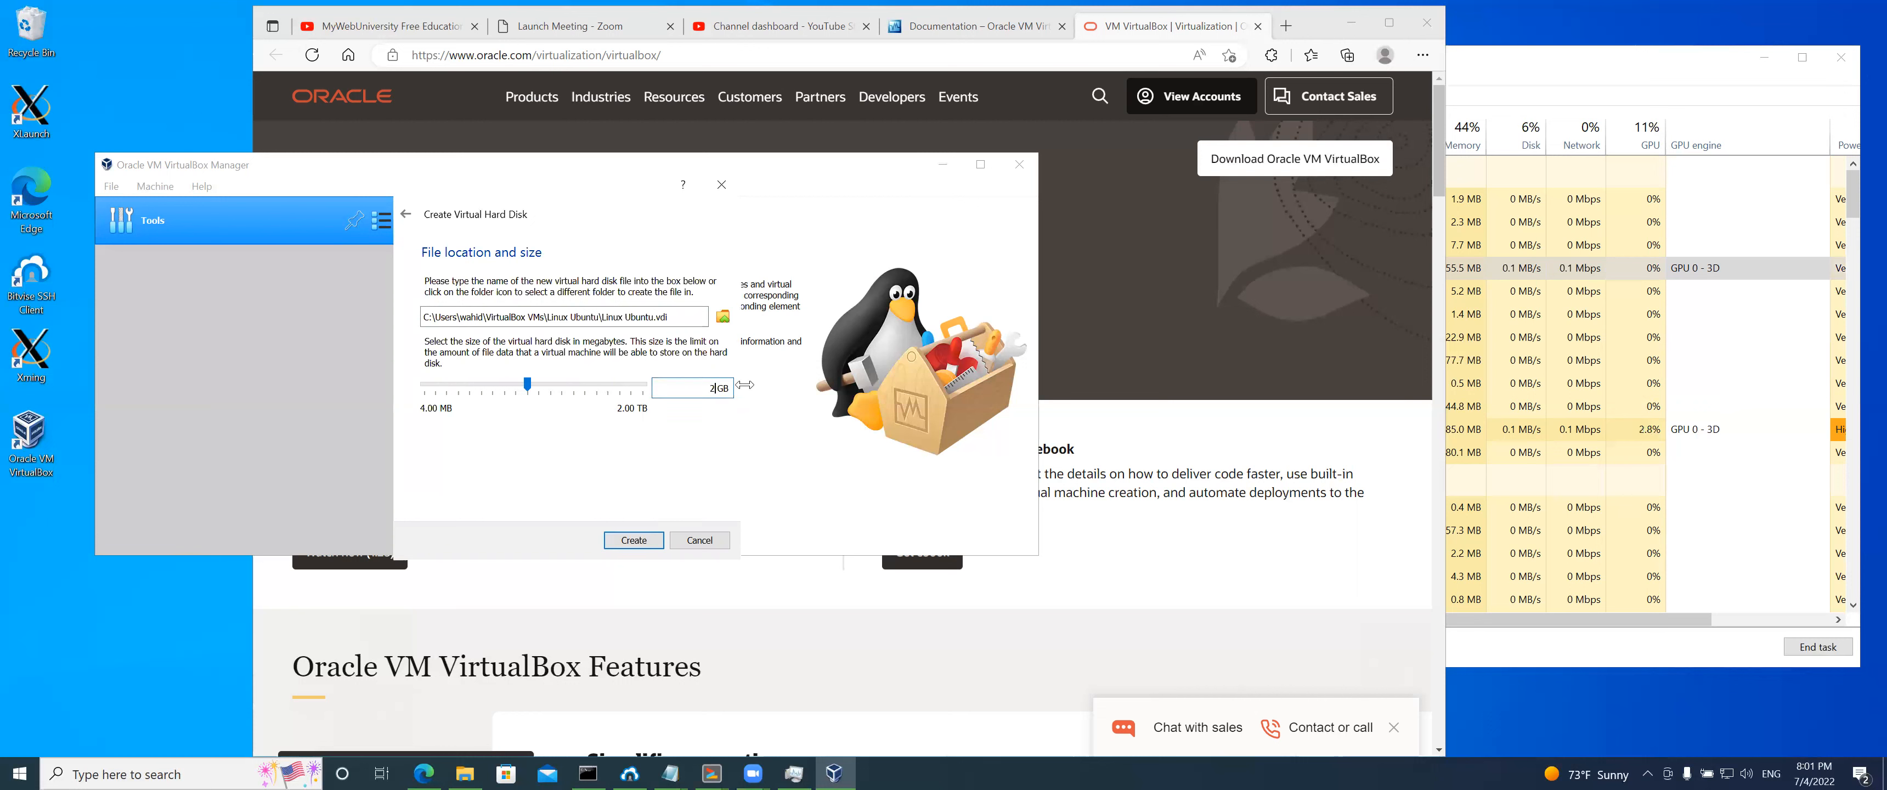
pyautogui.write('00')
pyautogui.click(656, 540)
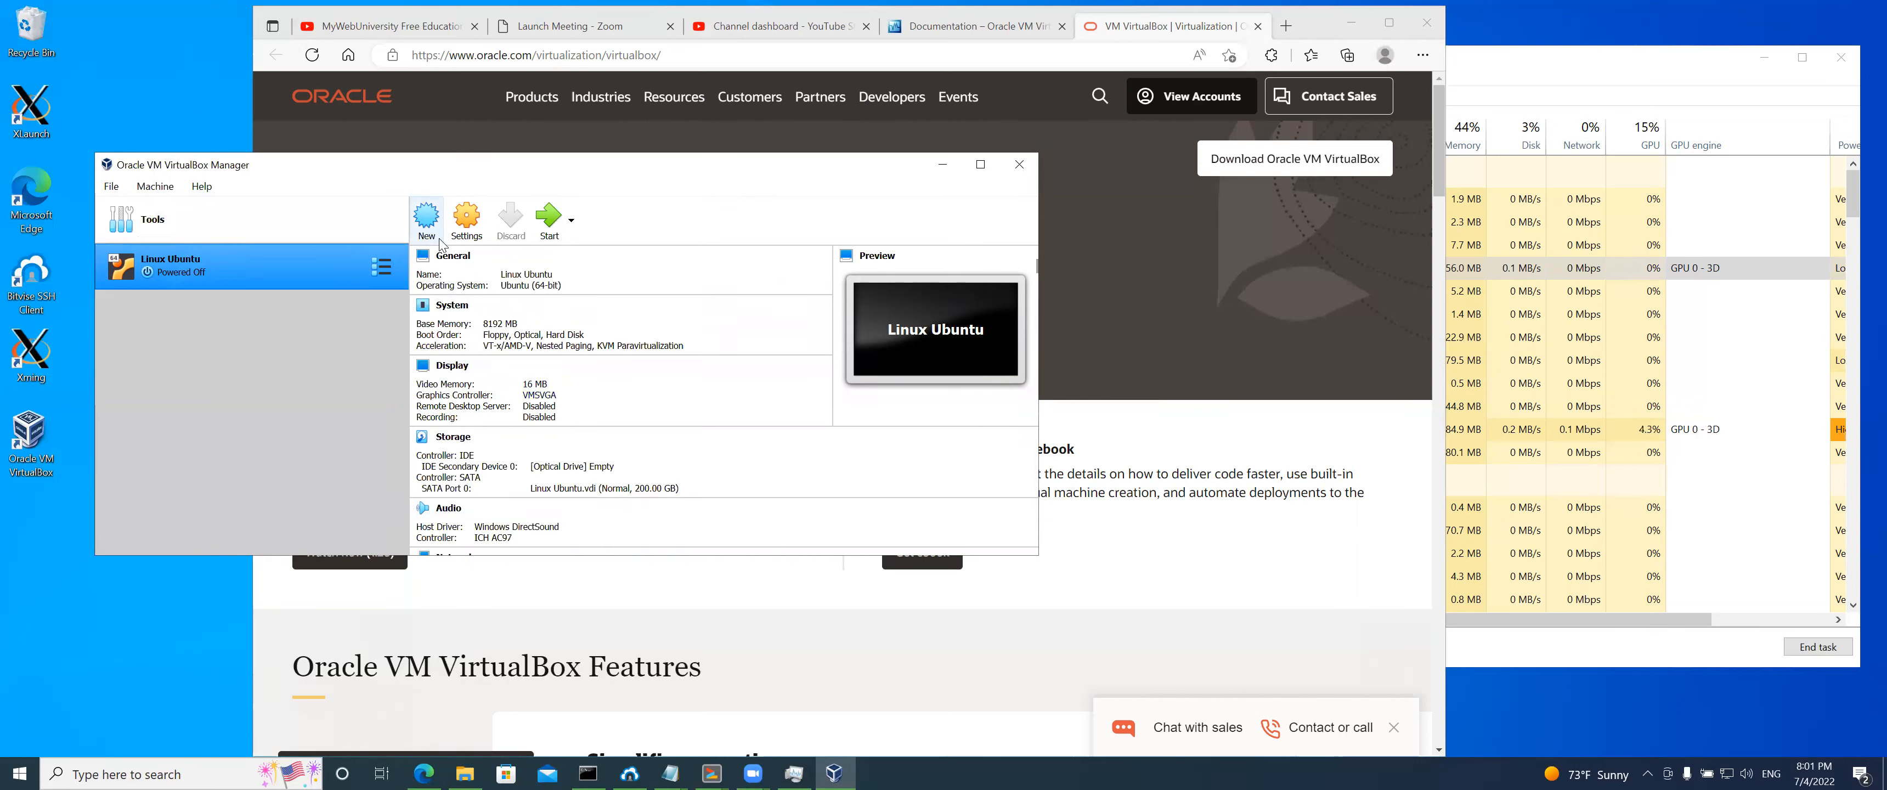
# Open the Linux Ubuntu machine's settings and review the System section's motherboard, processor and acceleration options
pyautogui.click(475, 226)
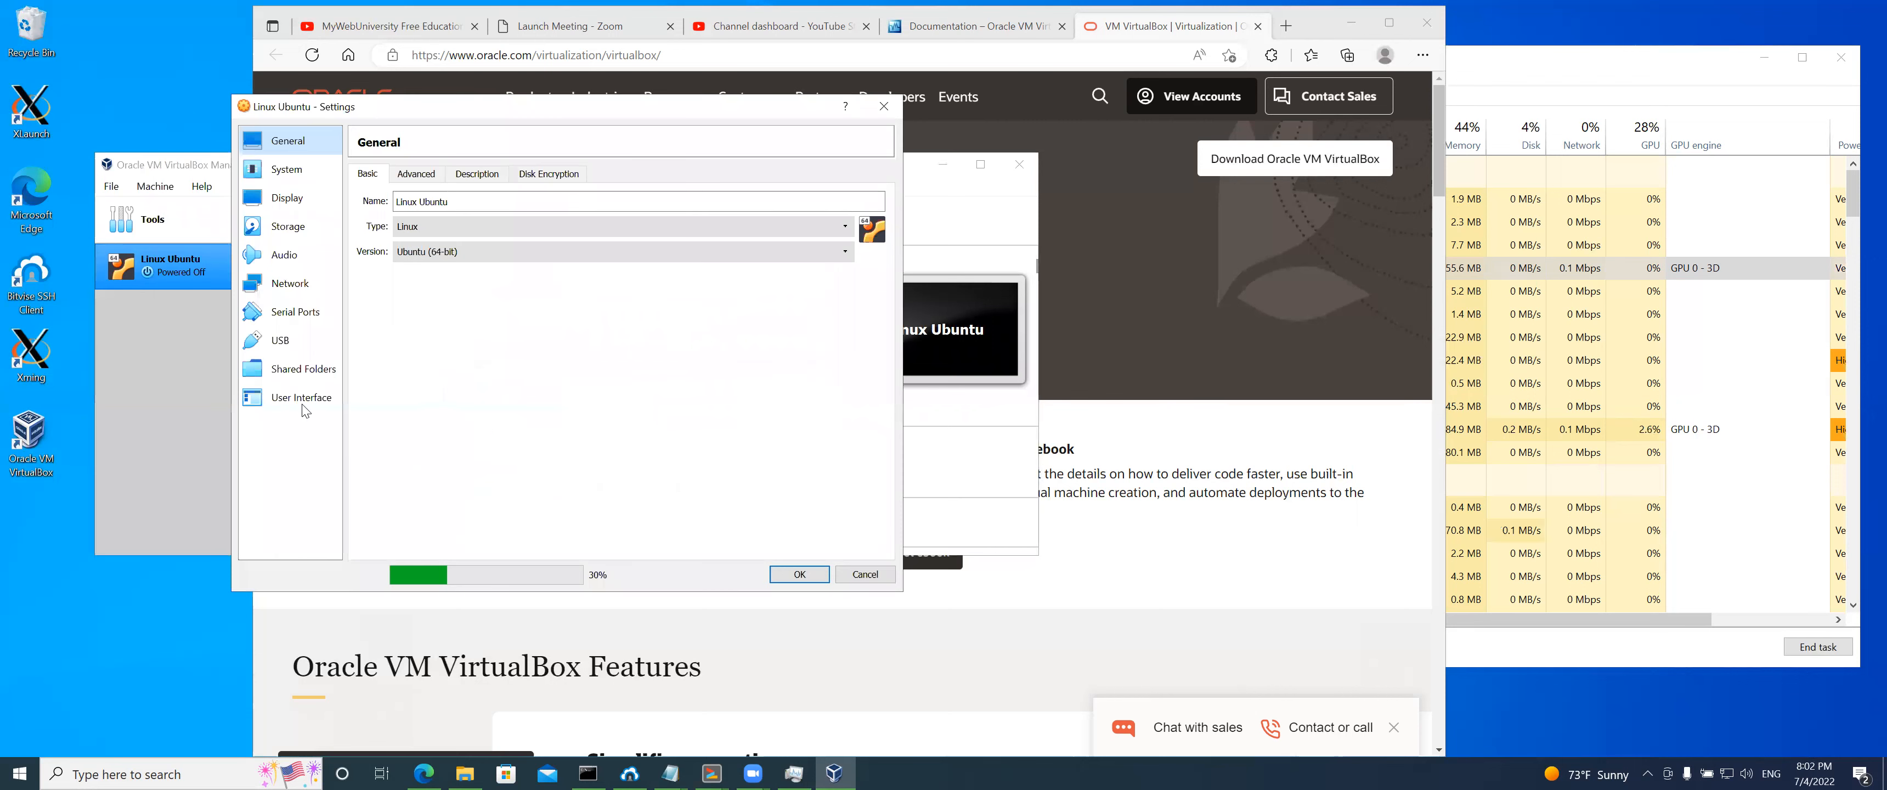
pyautogui.click(286, 169)
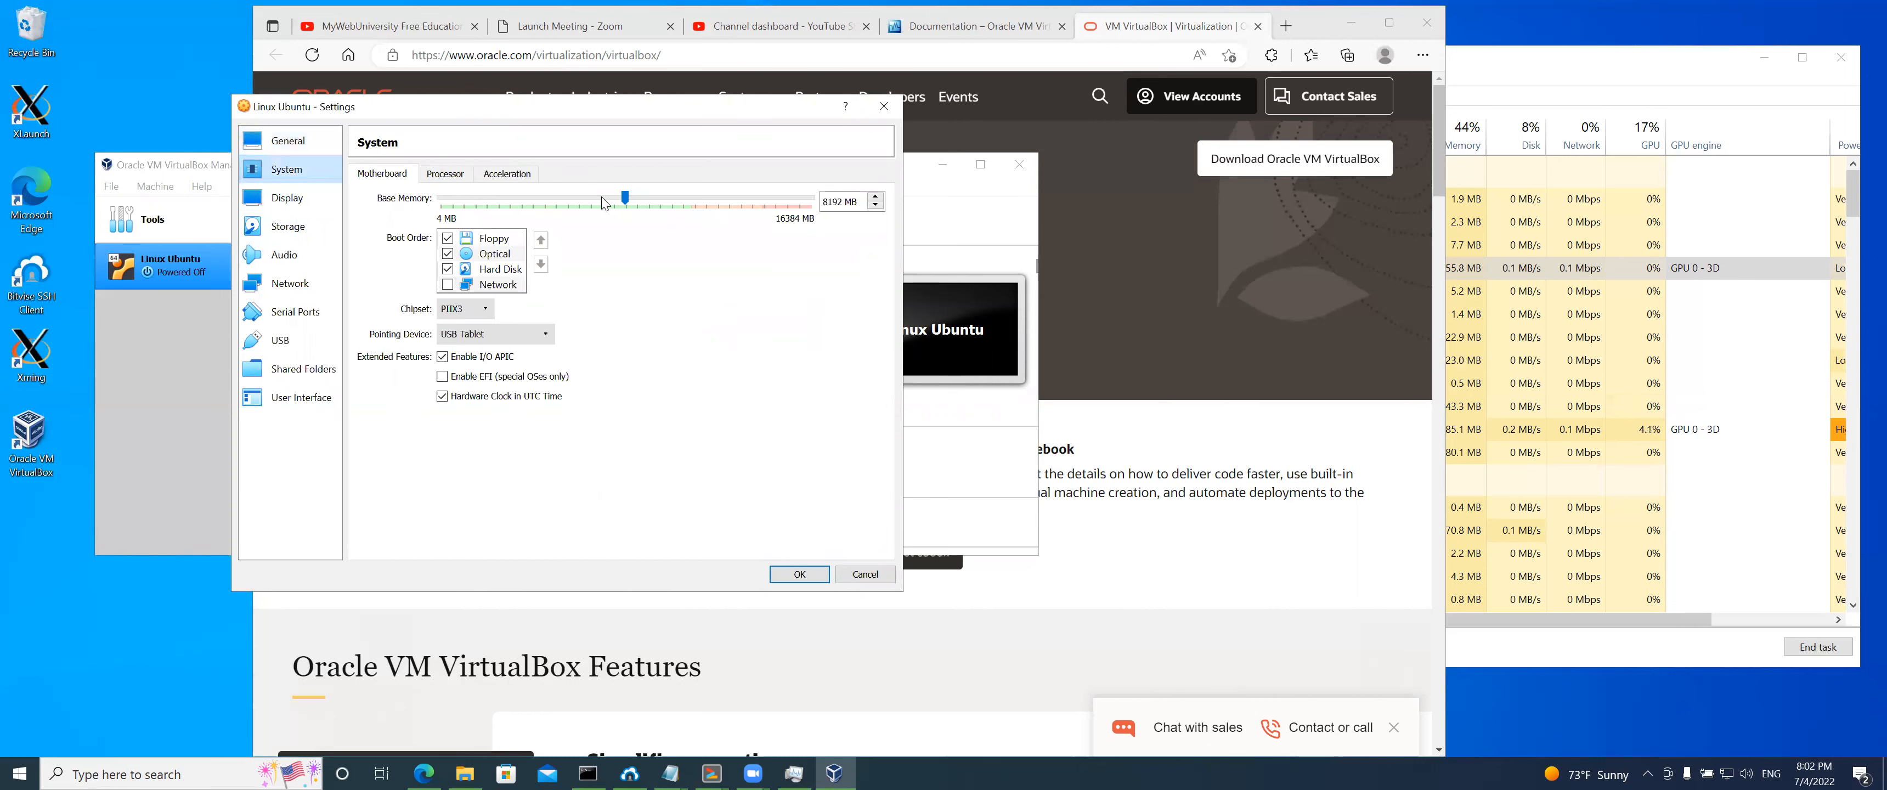
pyautogui.click(841, 202)
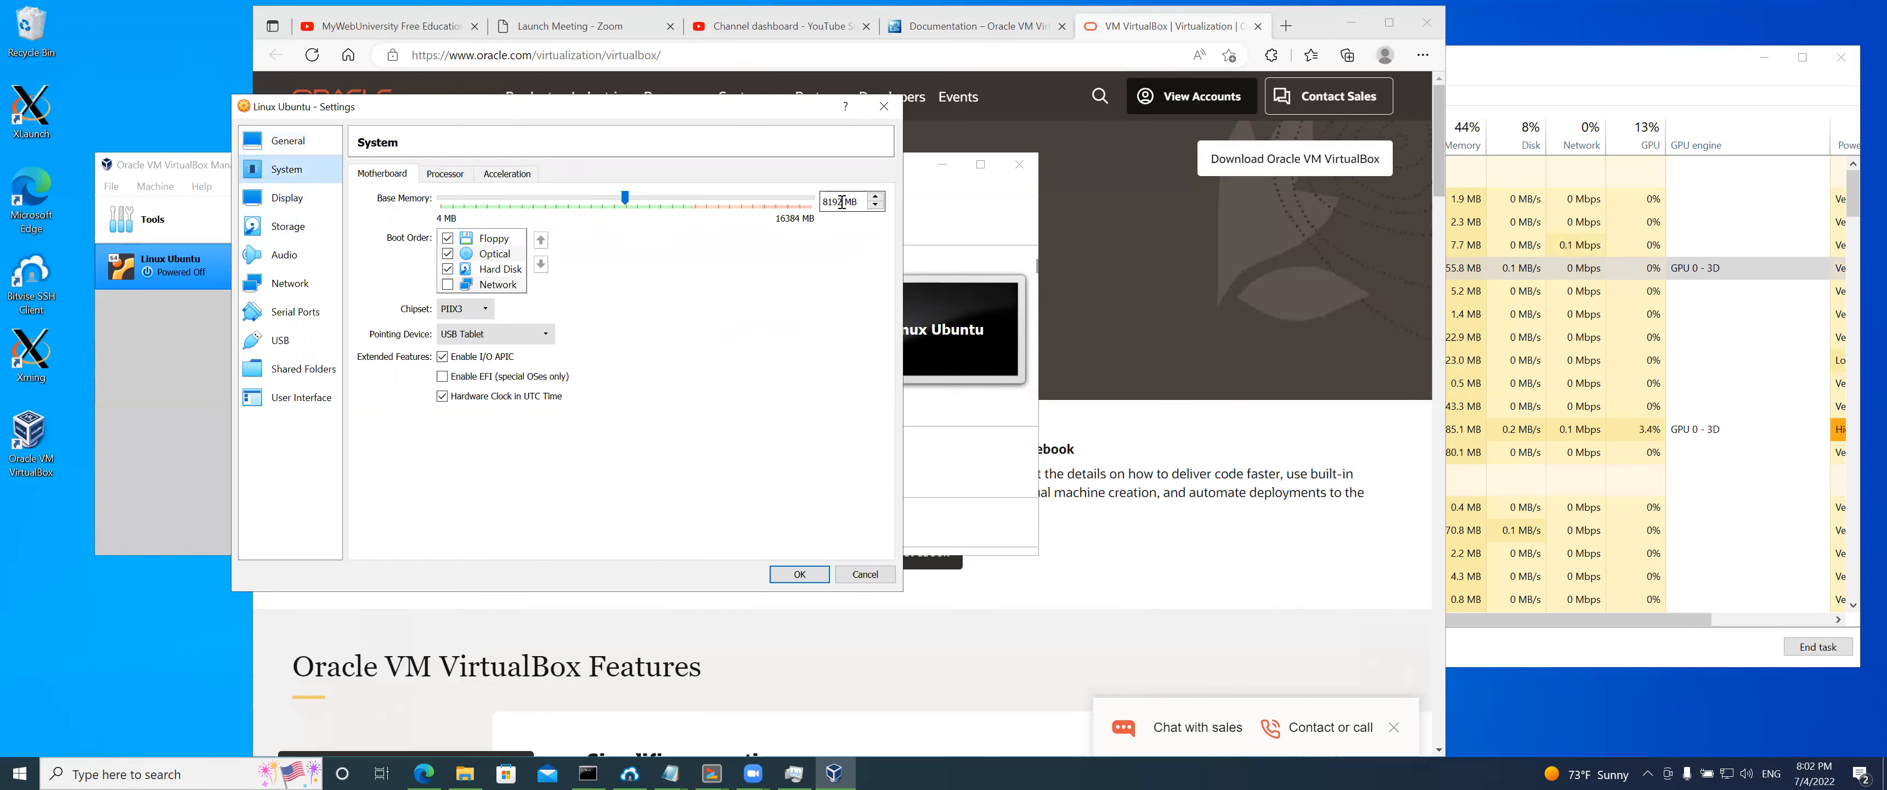
pyautogui.click(445, 174)
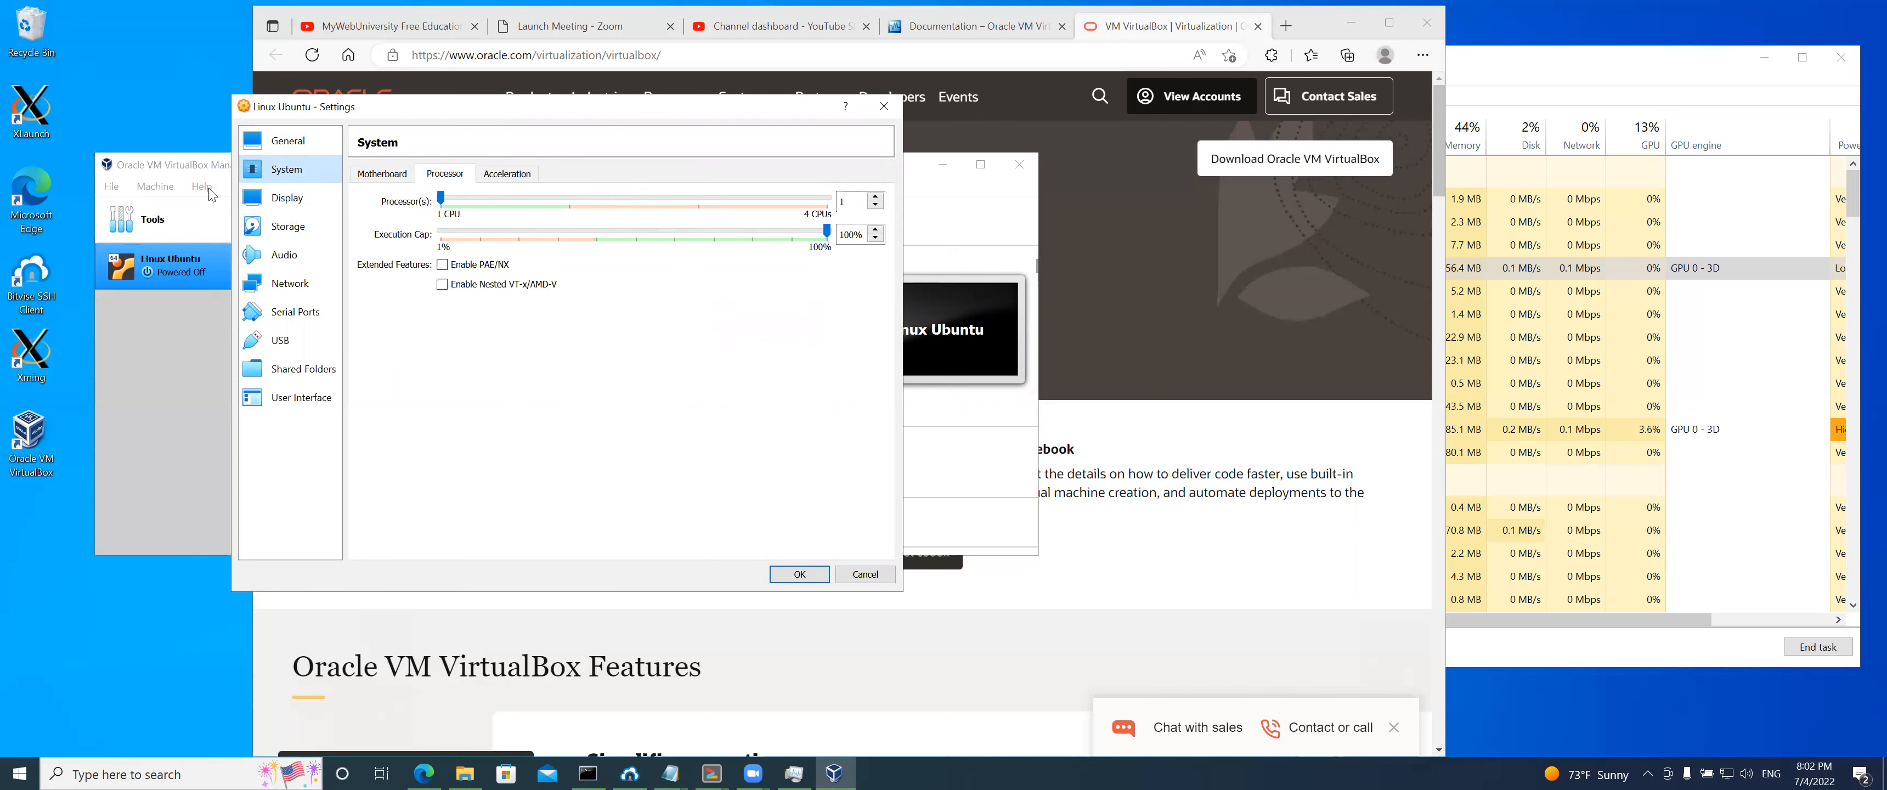
pyautogui.click(507, 174)
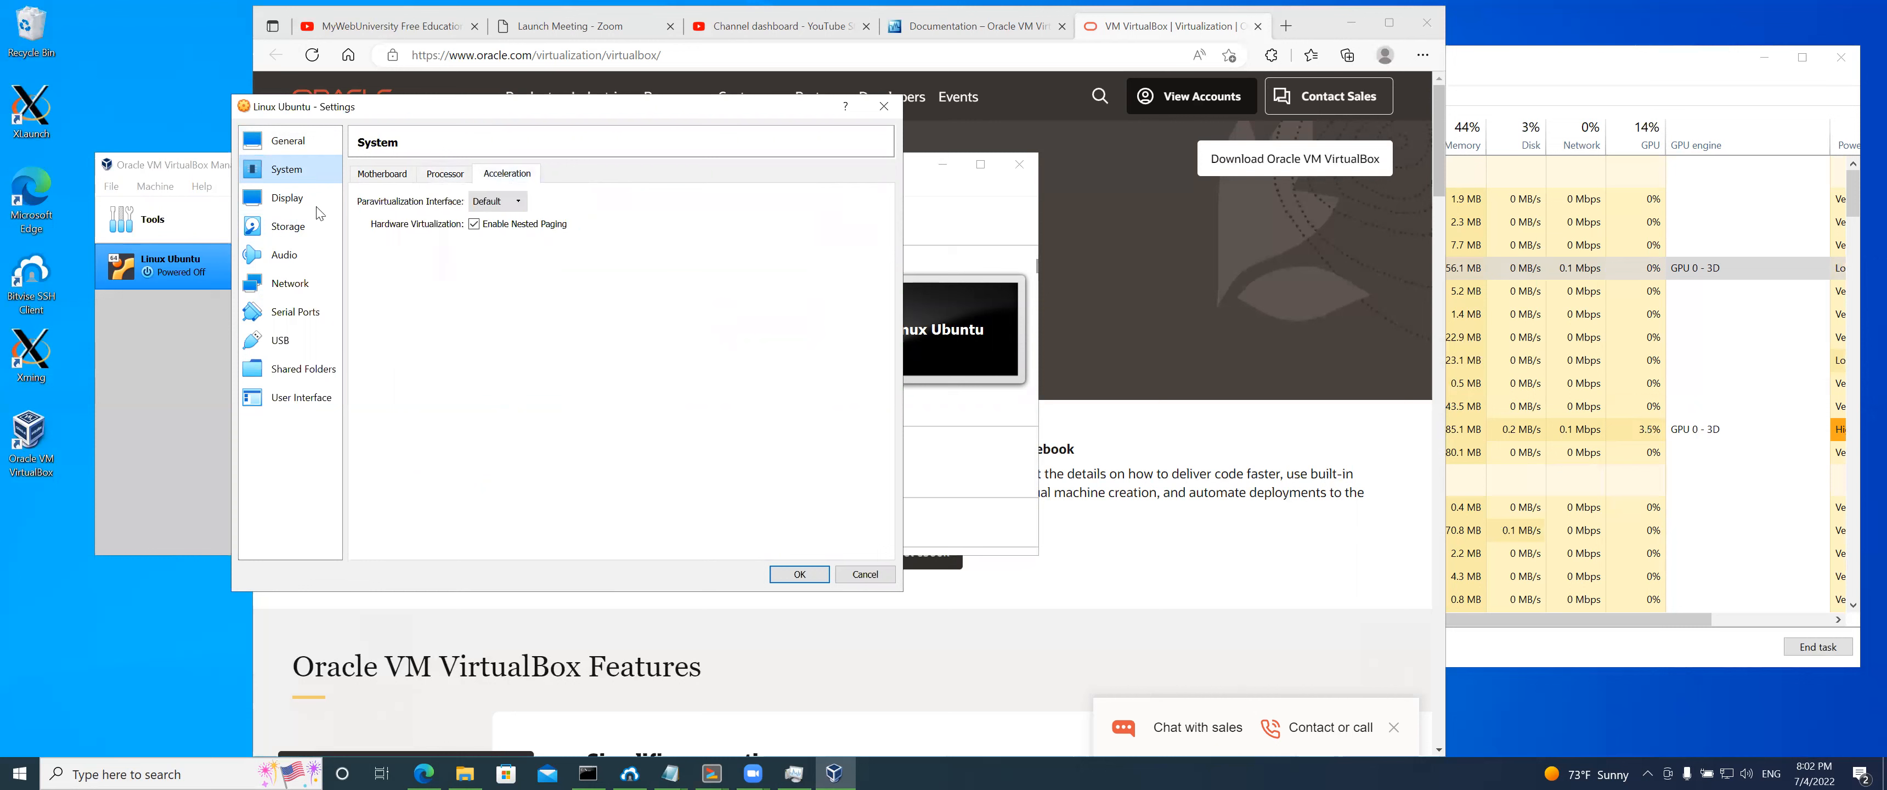
# Set the Linux Ubuntu machine's display video memory to 128 MB and save the settings
pyautogui.click(287, 212)
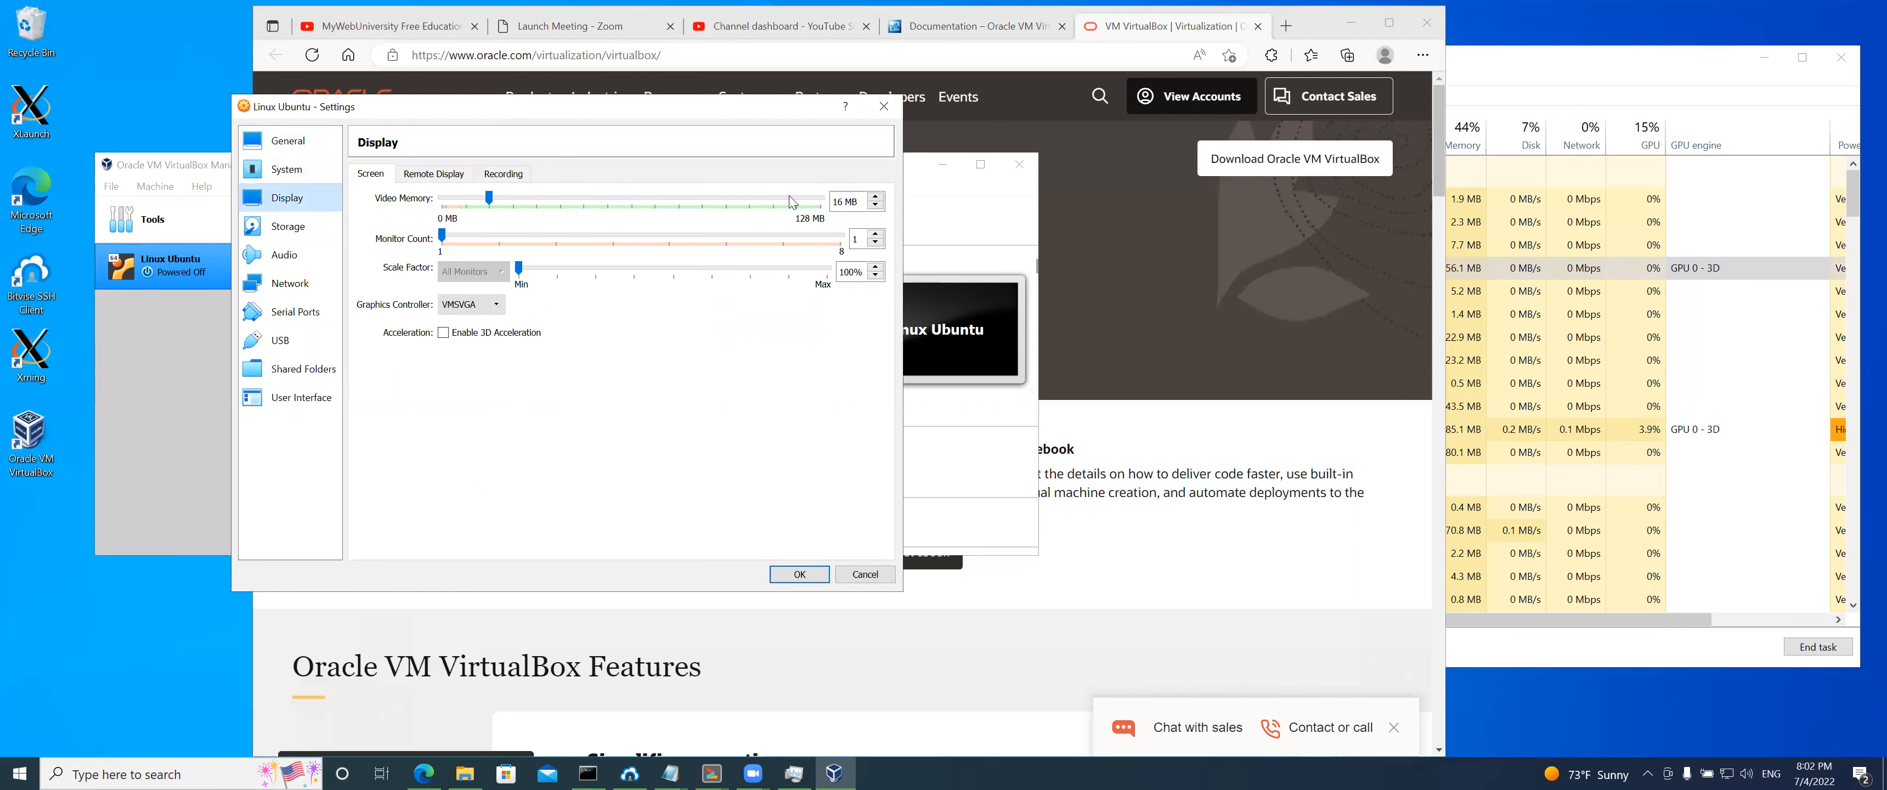
pyautogui.moveTo(490, 198); pyautogui.dragTo(821, 199)
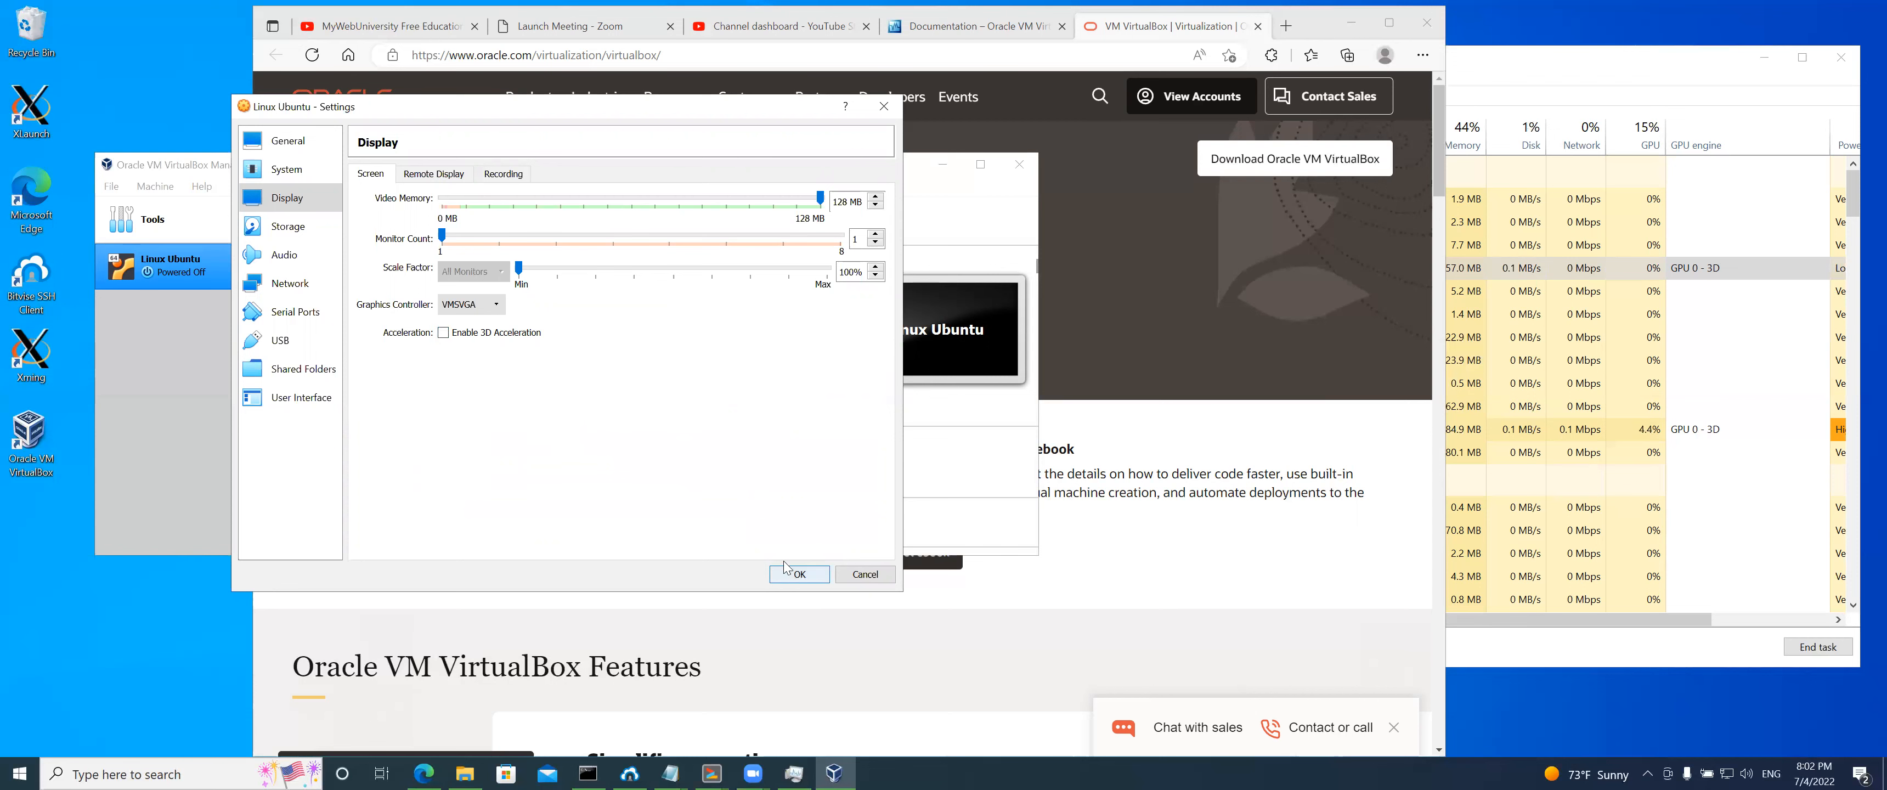
pyautogui.click(800, 579)
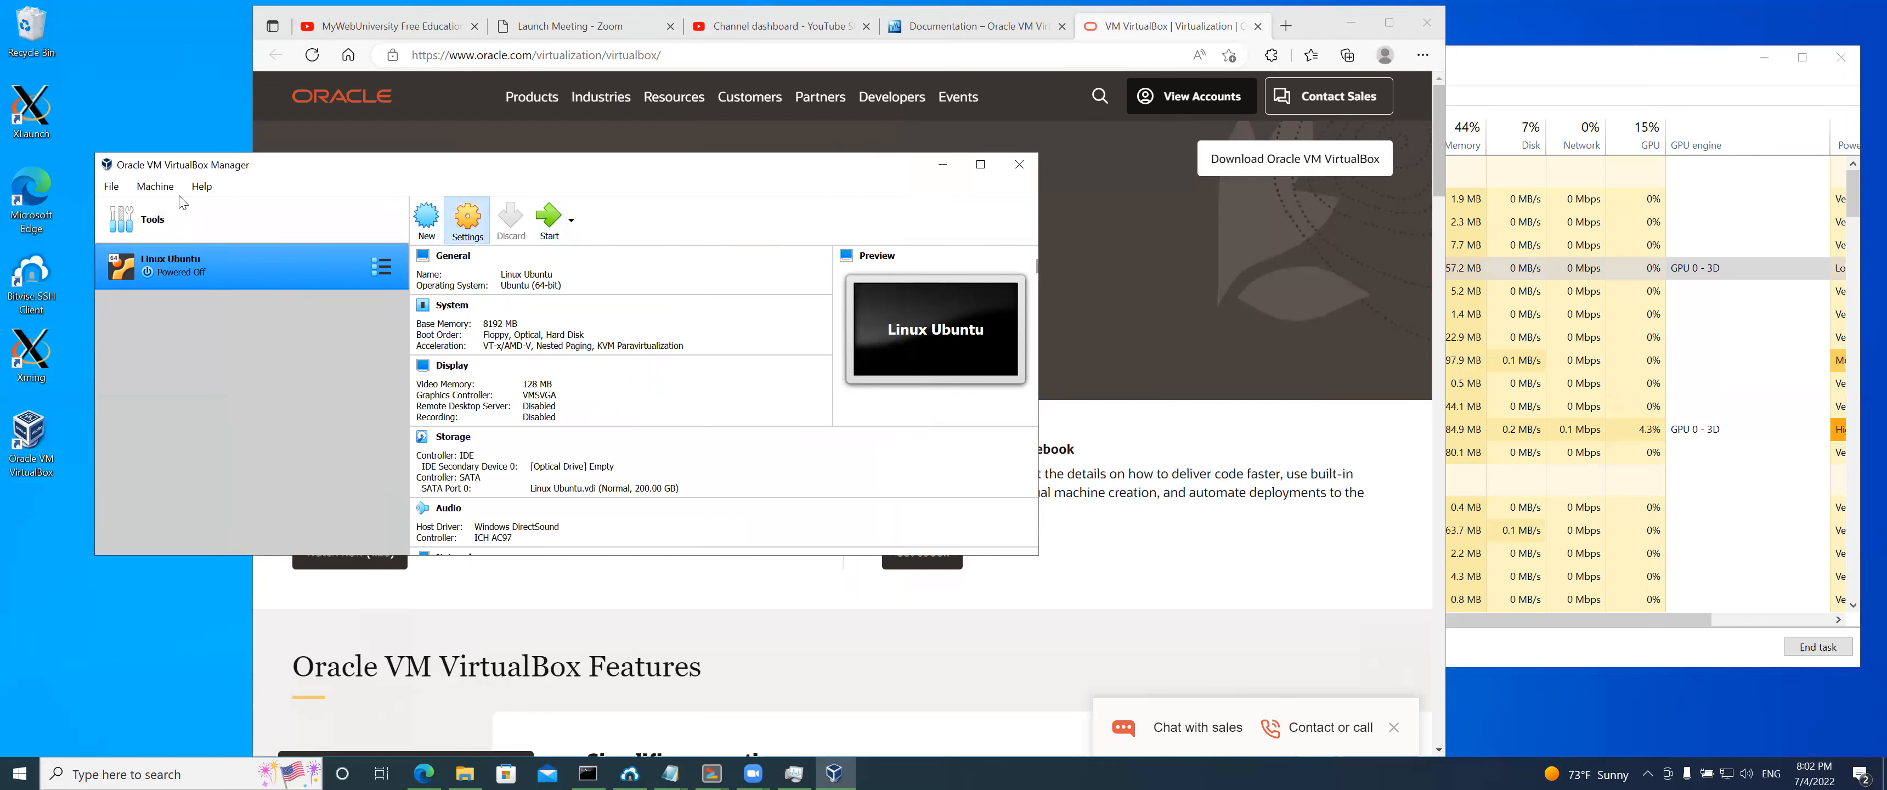
# Reopen the Linux Ubuntu machine's settings and review its storage, audio and network options, including the available adapter attachment types
pyautogui.hotkey('ctrl', 's')
pyautogui.click(289, 230)
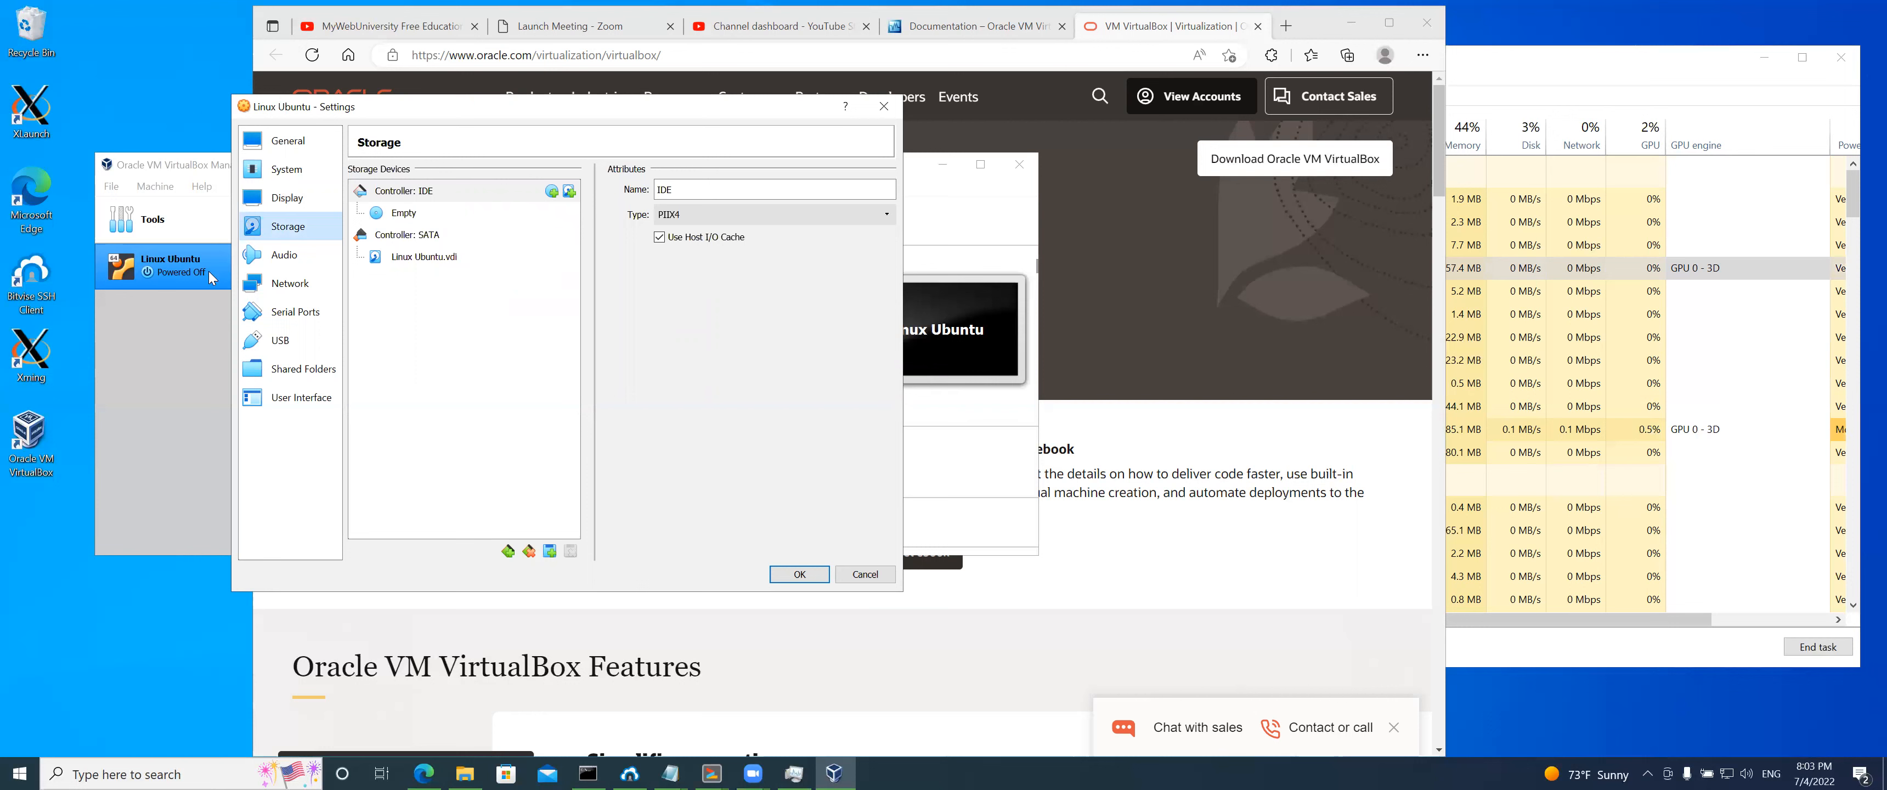
pyautogui.moveTo(437, 269)
pyautogui.click(287, 256)
pyautogui.click(300, 286)
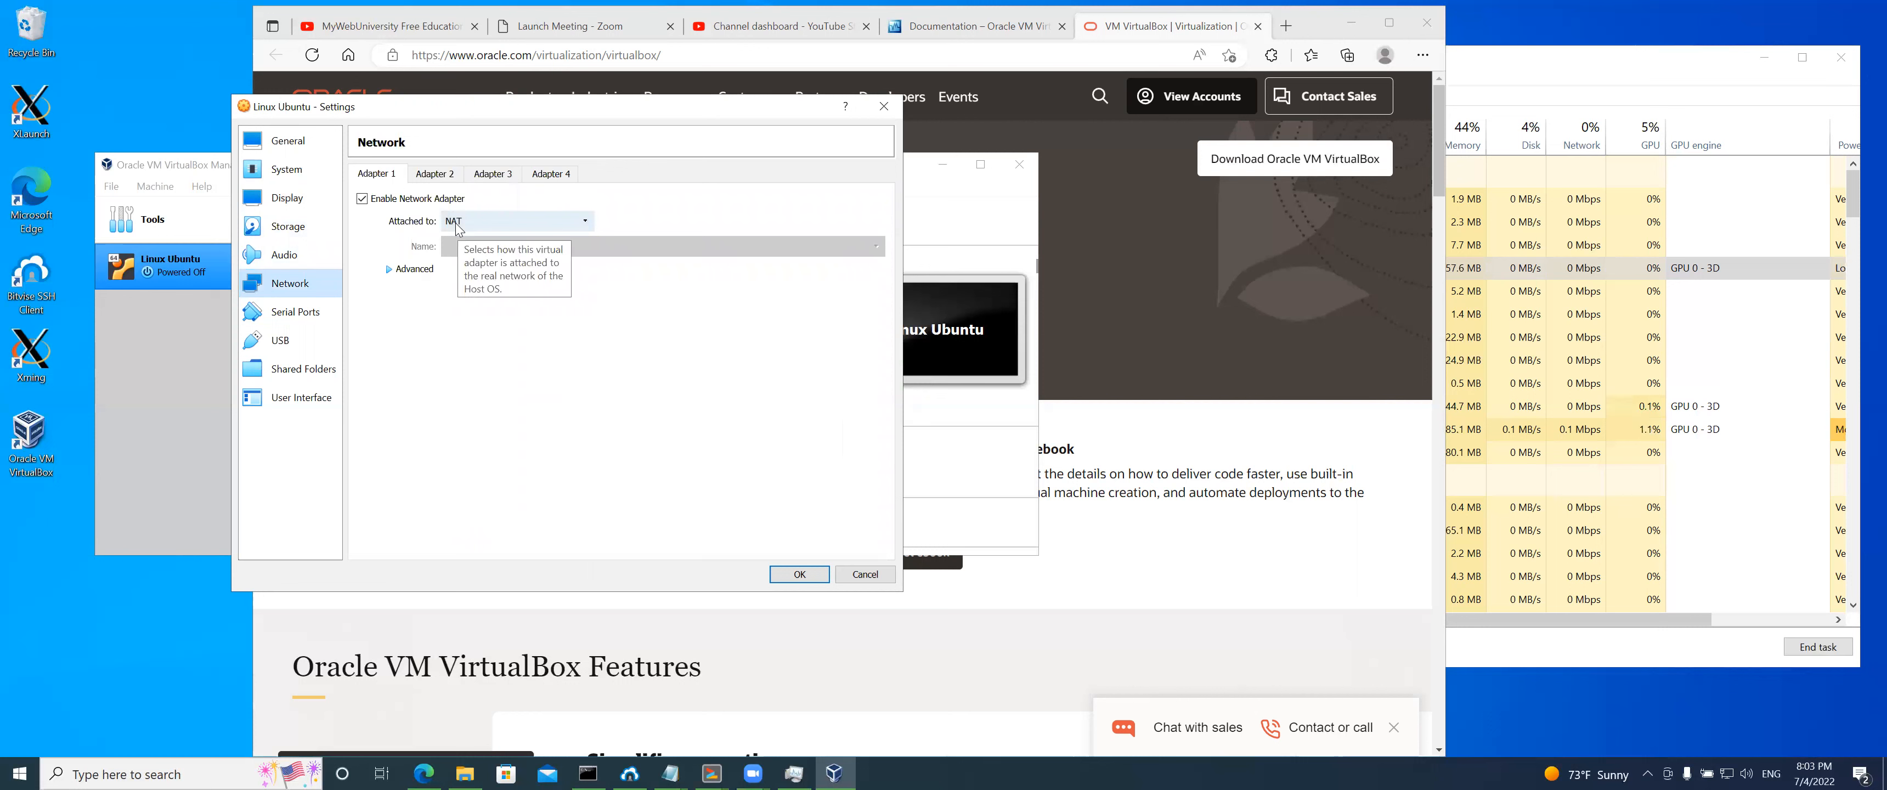
pyautogui.click(296, 266)
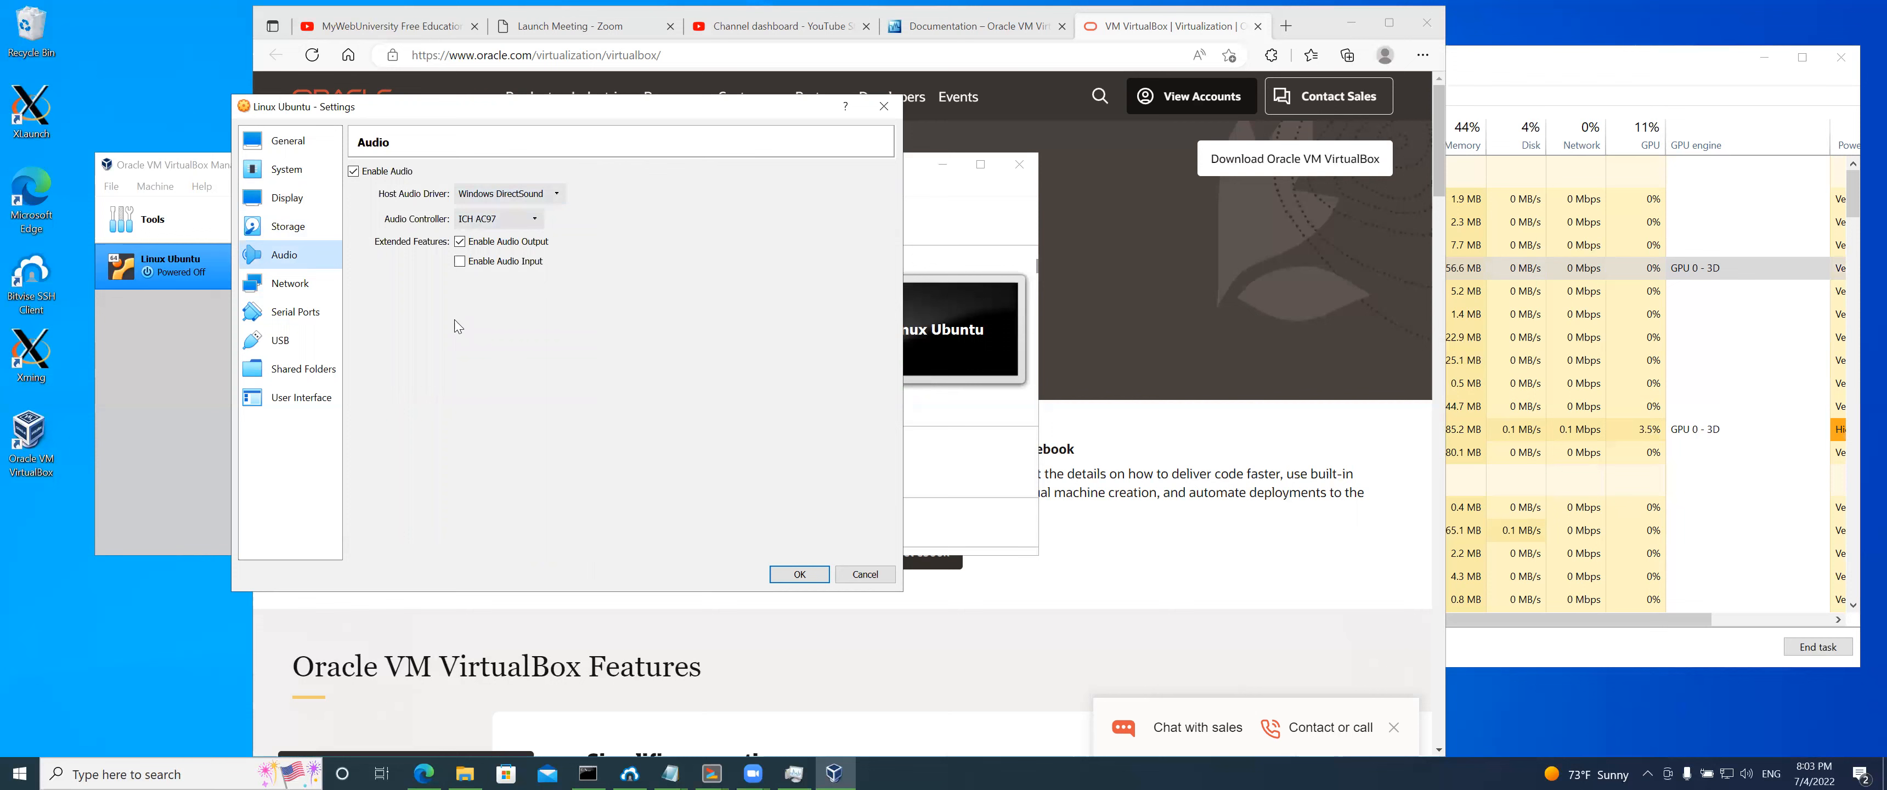
pyautogui.click(286, 286)
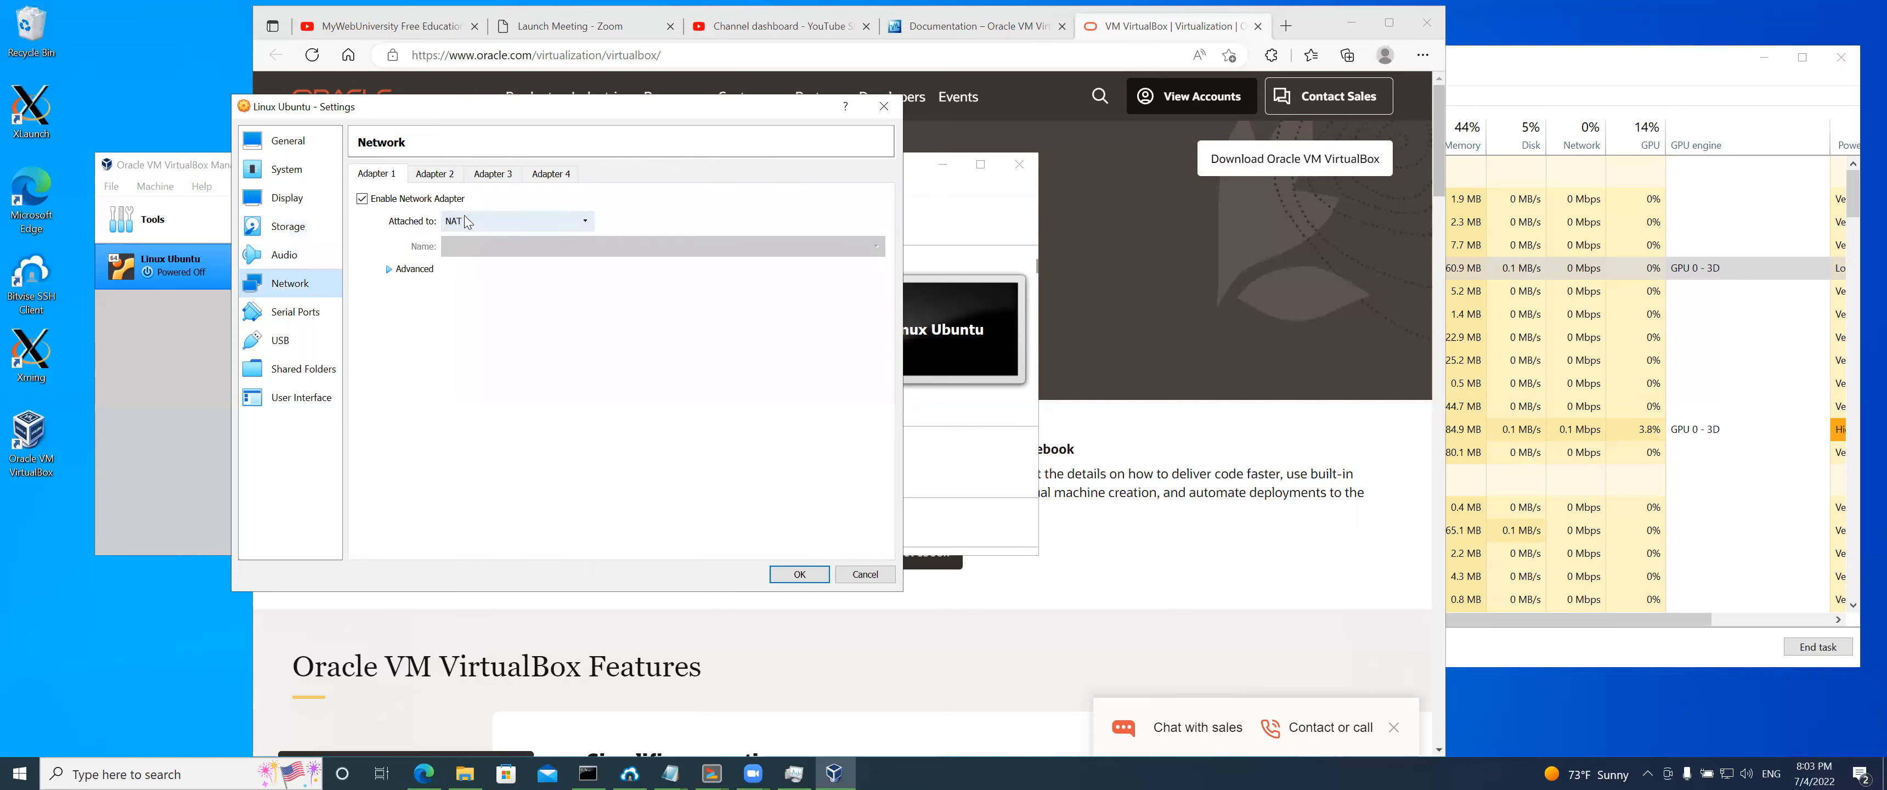
pyautogui.click(585, 223)
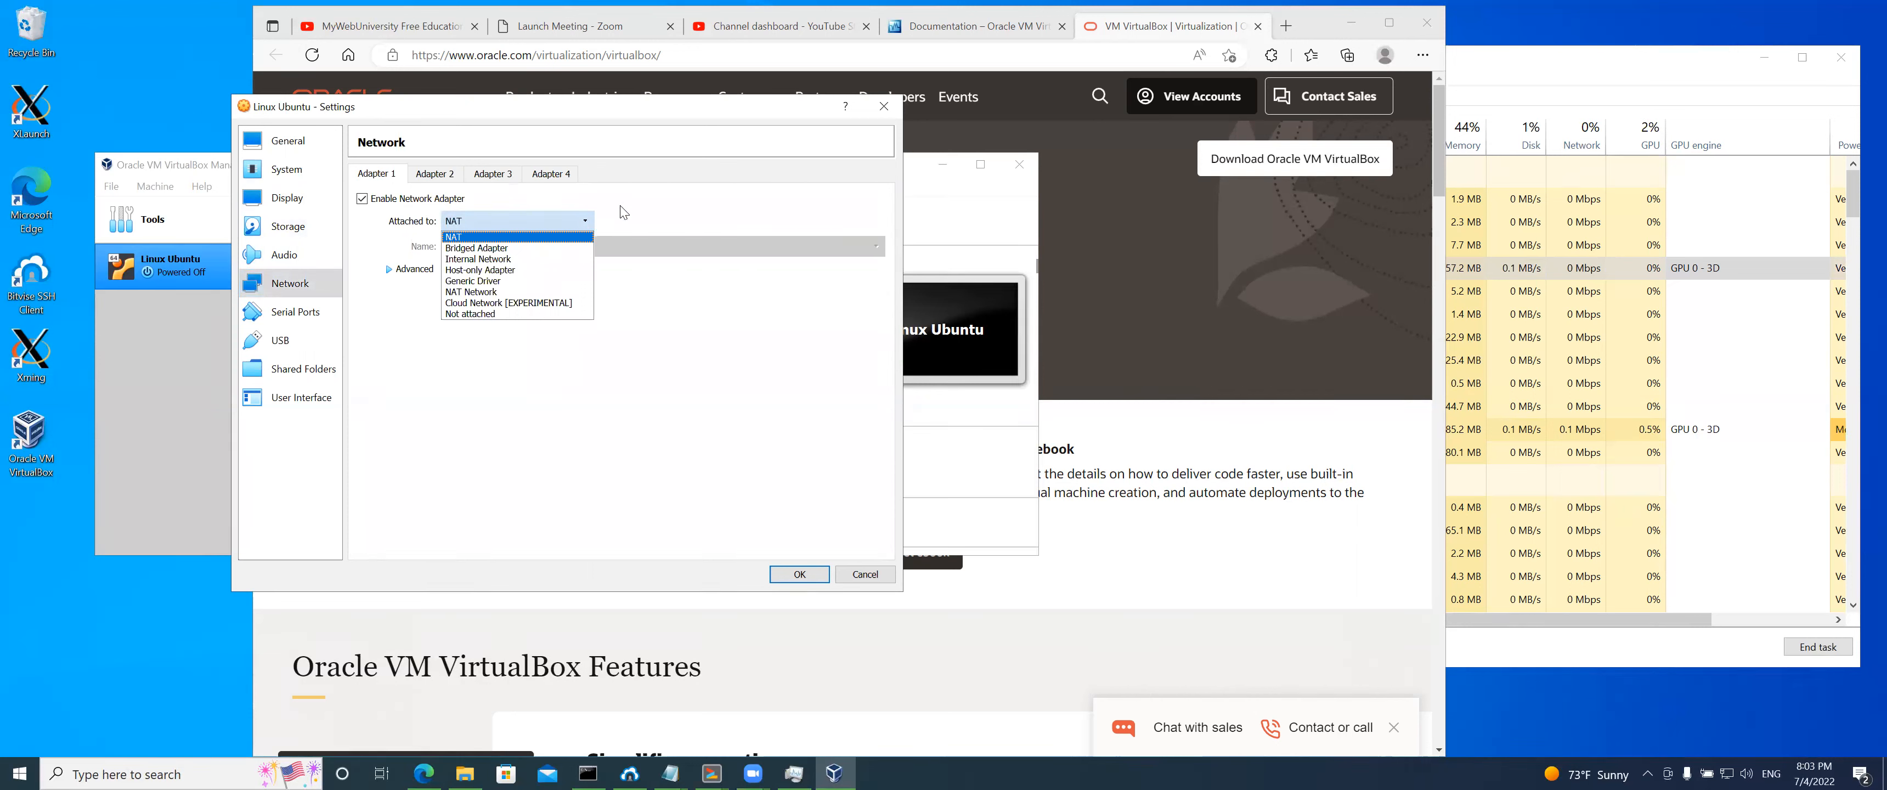
pyautogui.click(679, 195)
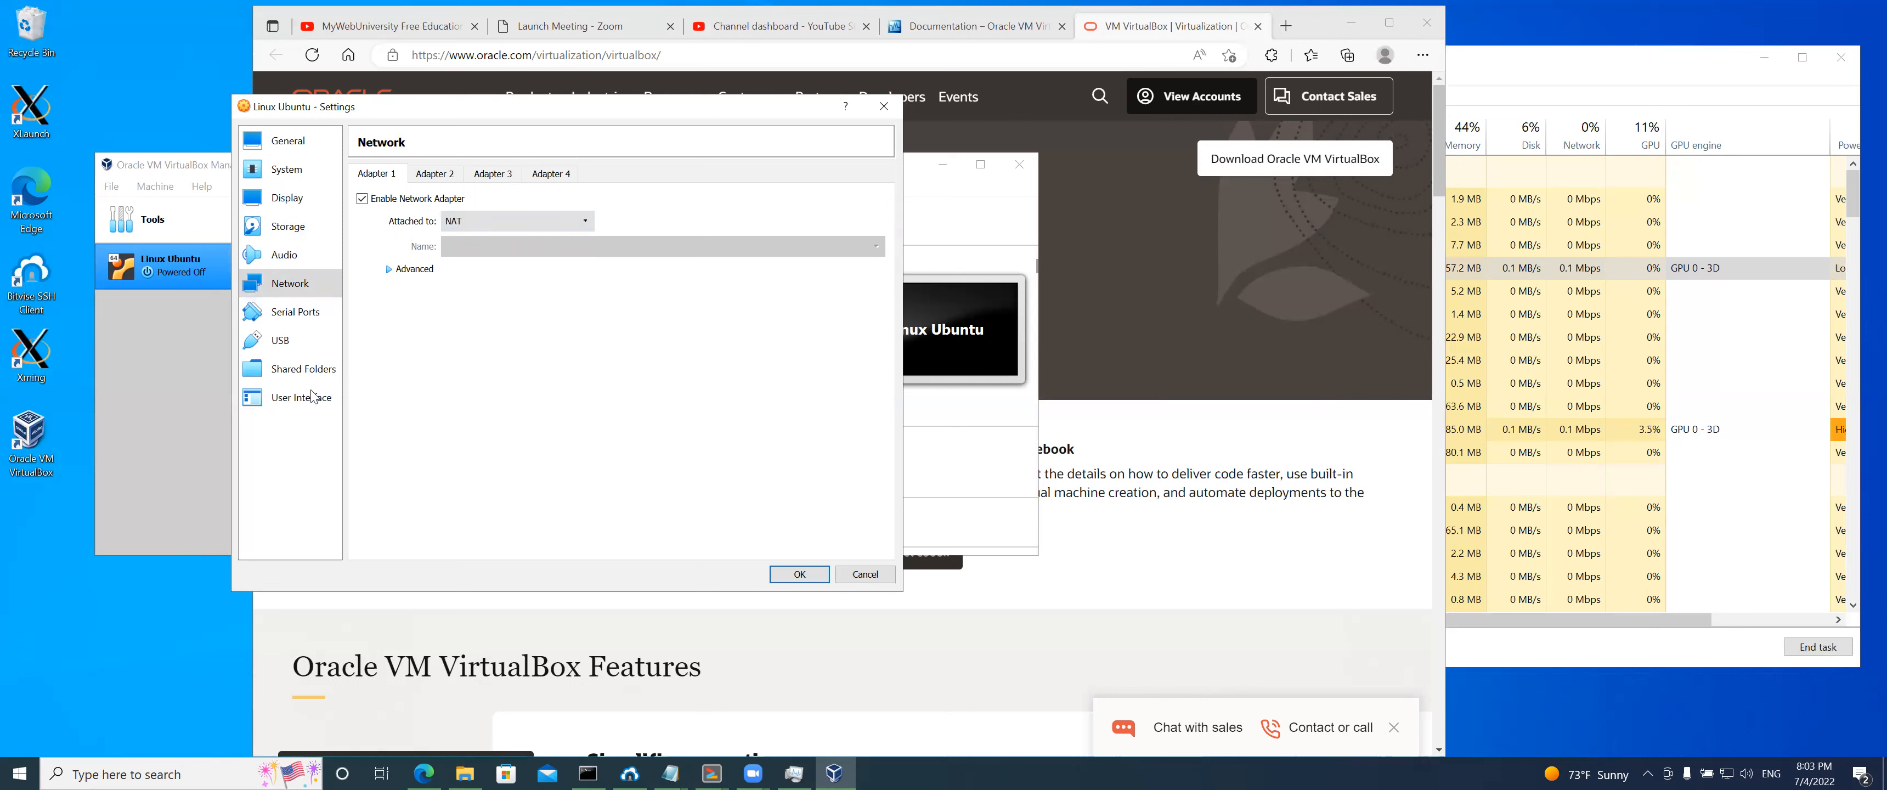
# Review the serial port, USB, shared folder, user interface and system settings, and close the settings without changes
pyautogui.click(313, 319)
pyautogui.click(297, 343)
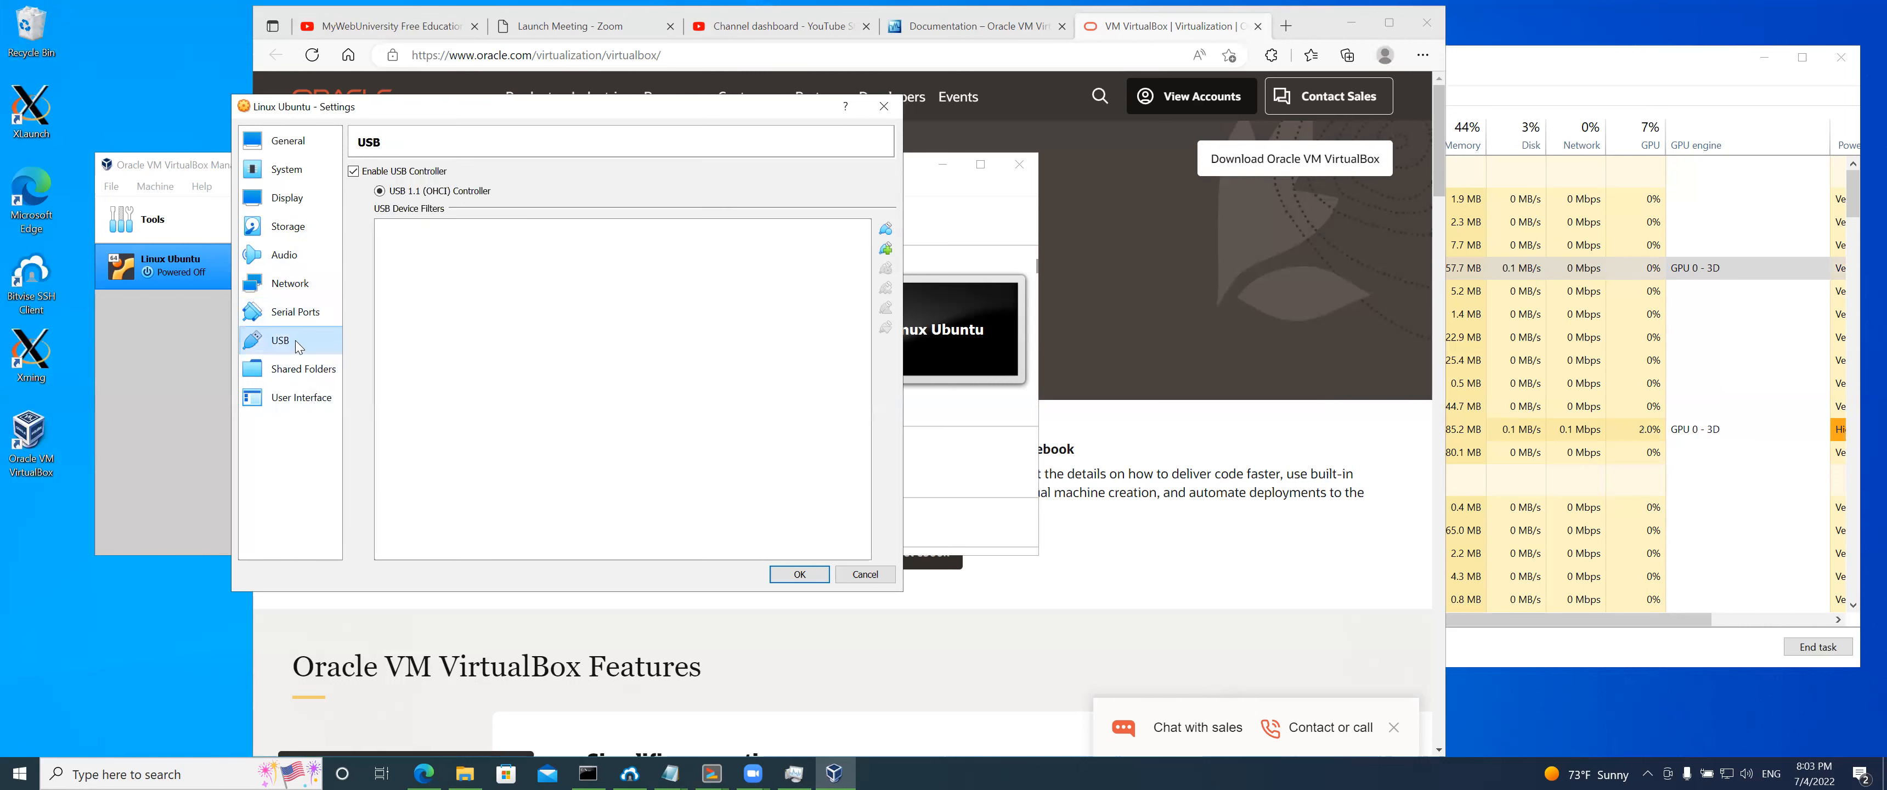
pyautogui.click(306, 375)
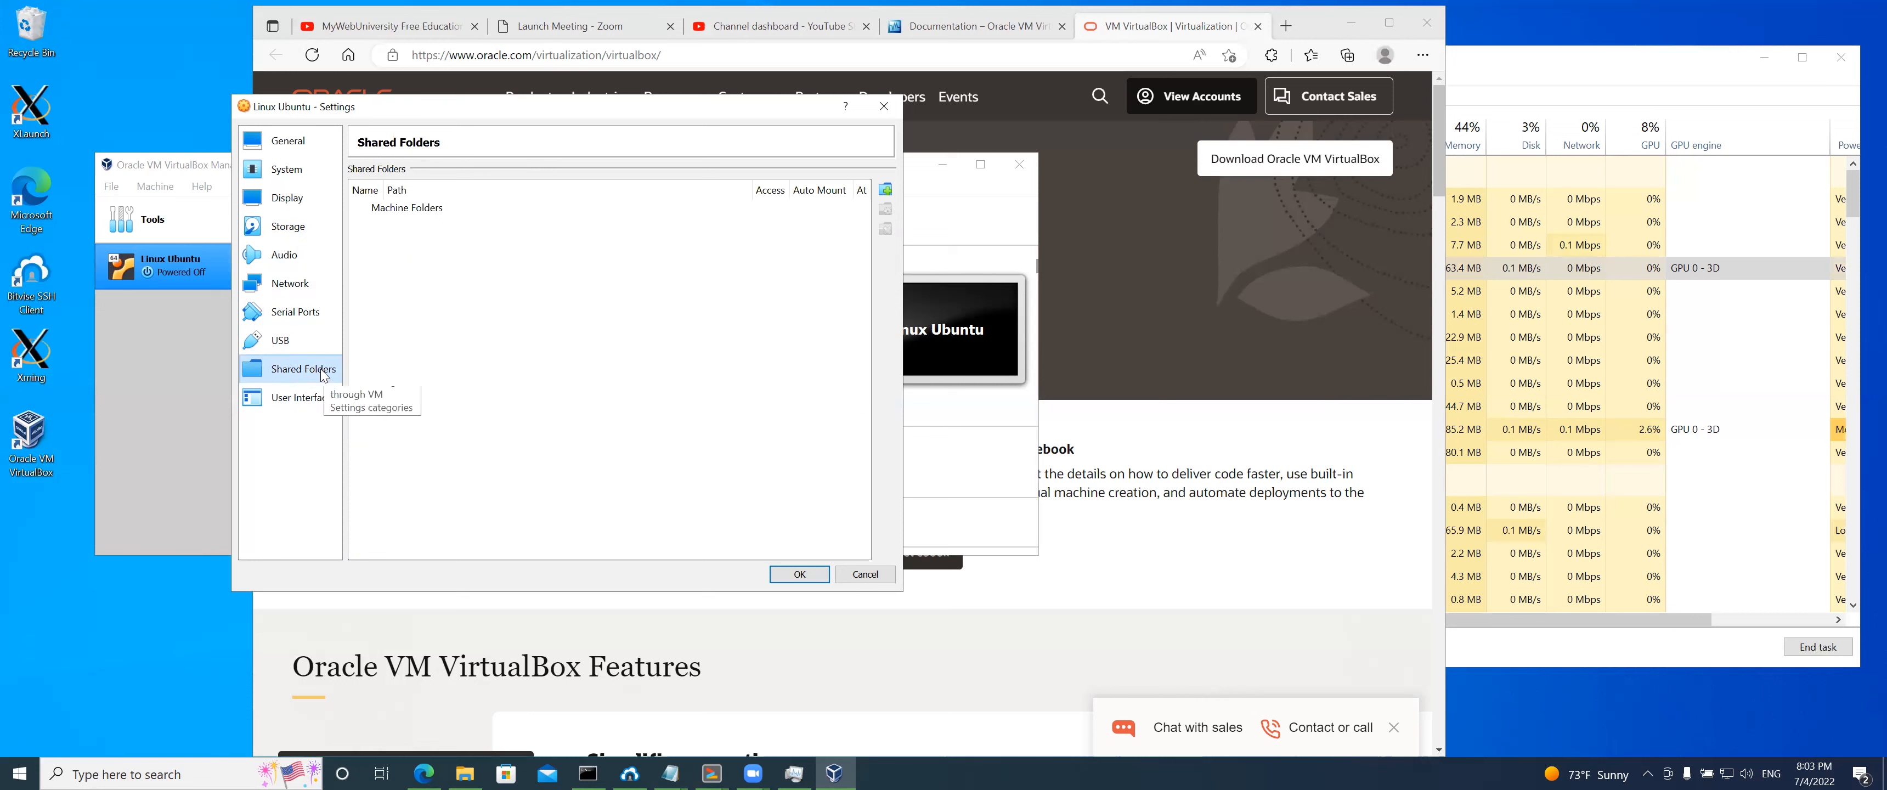
pyautogui.click(438, 342)
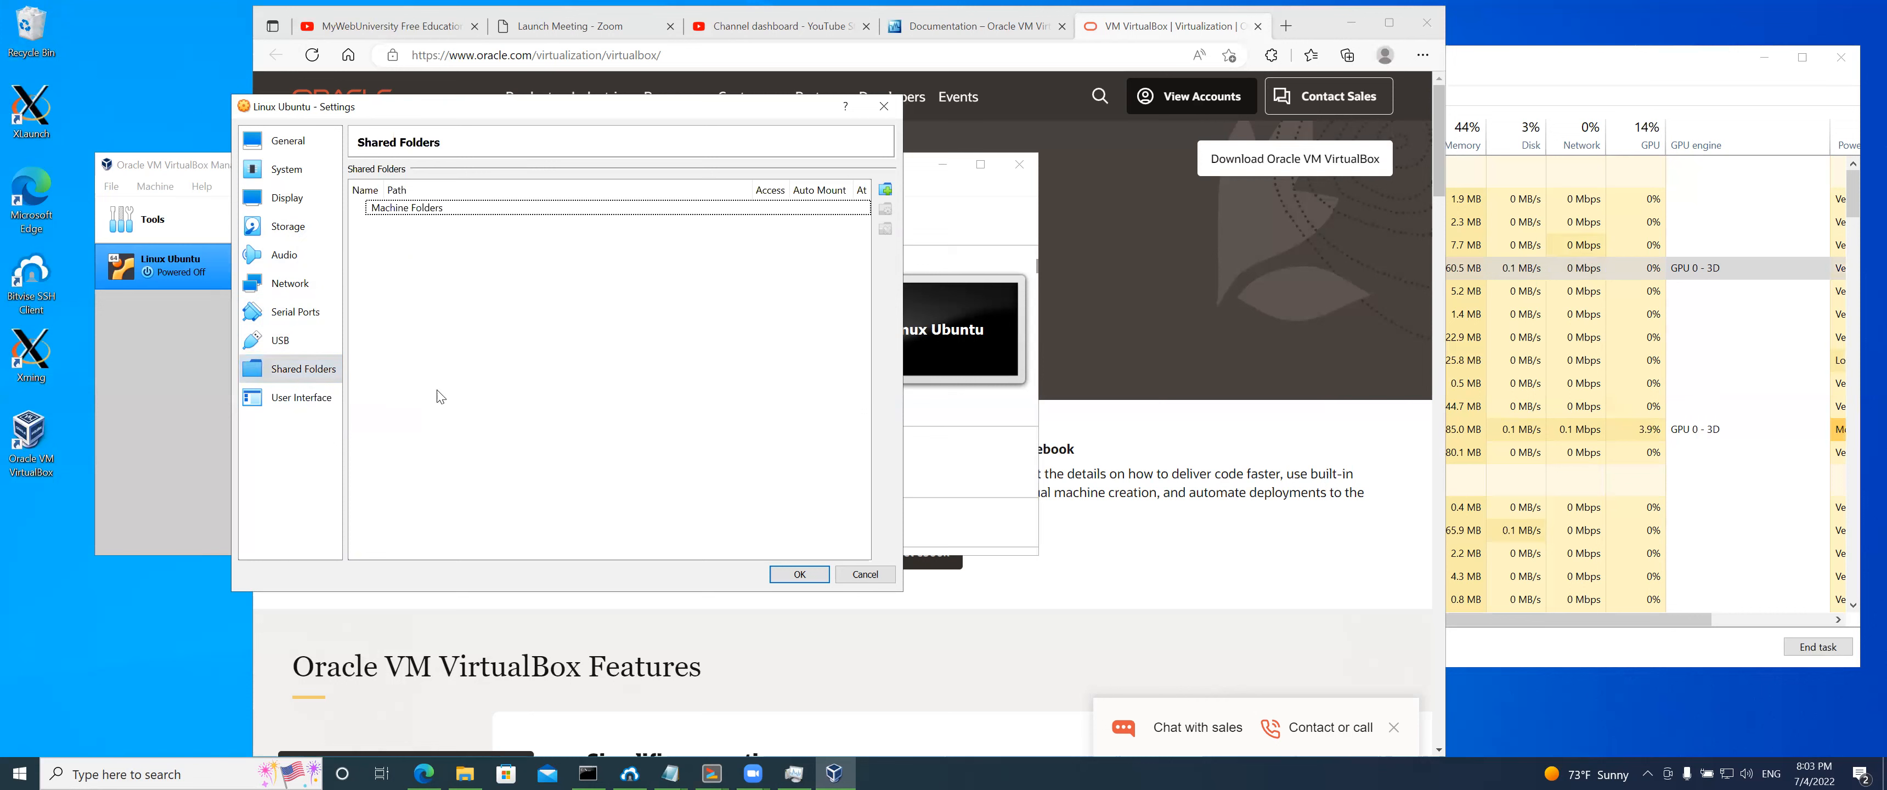
pyautogui.click(319, 404)
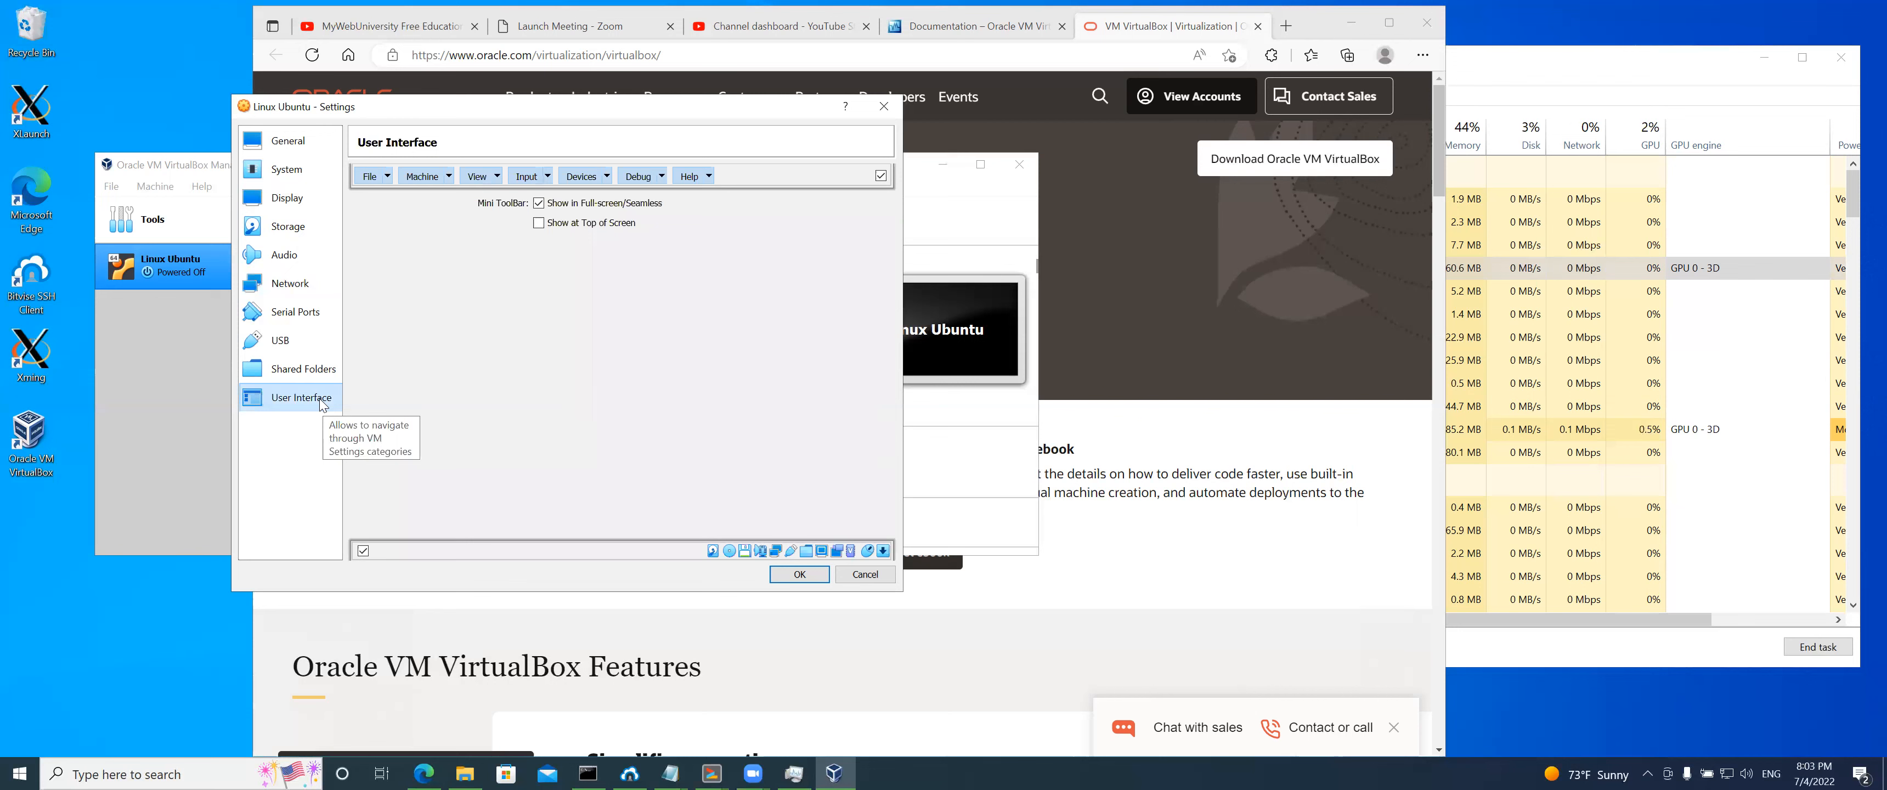
pyautogui.click(286, 170)
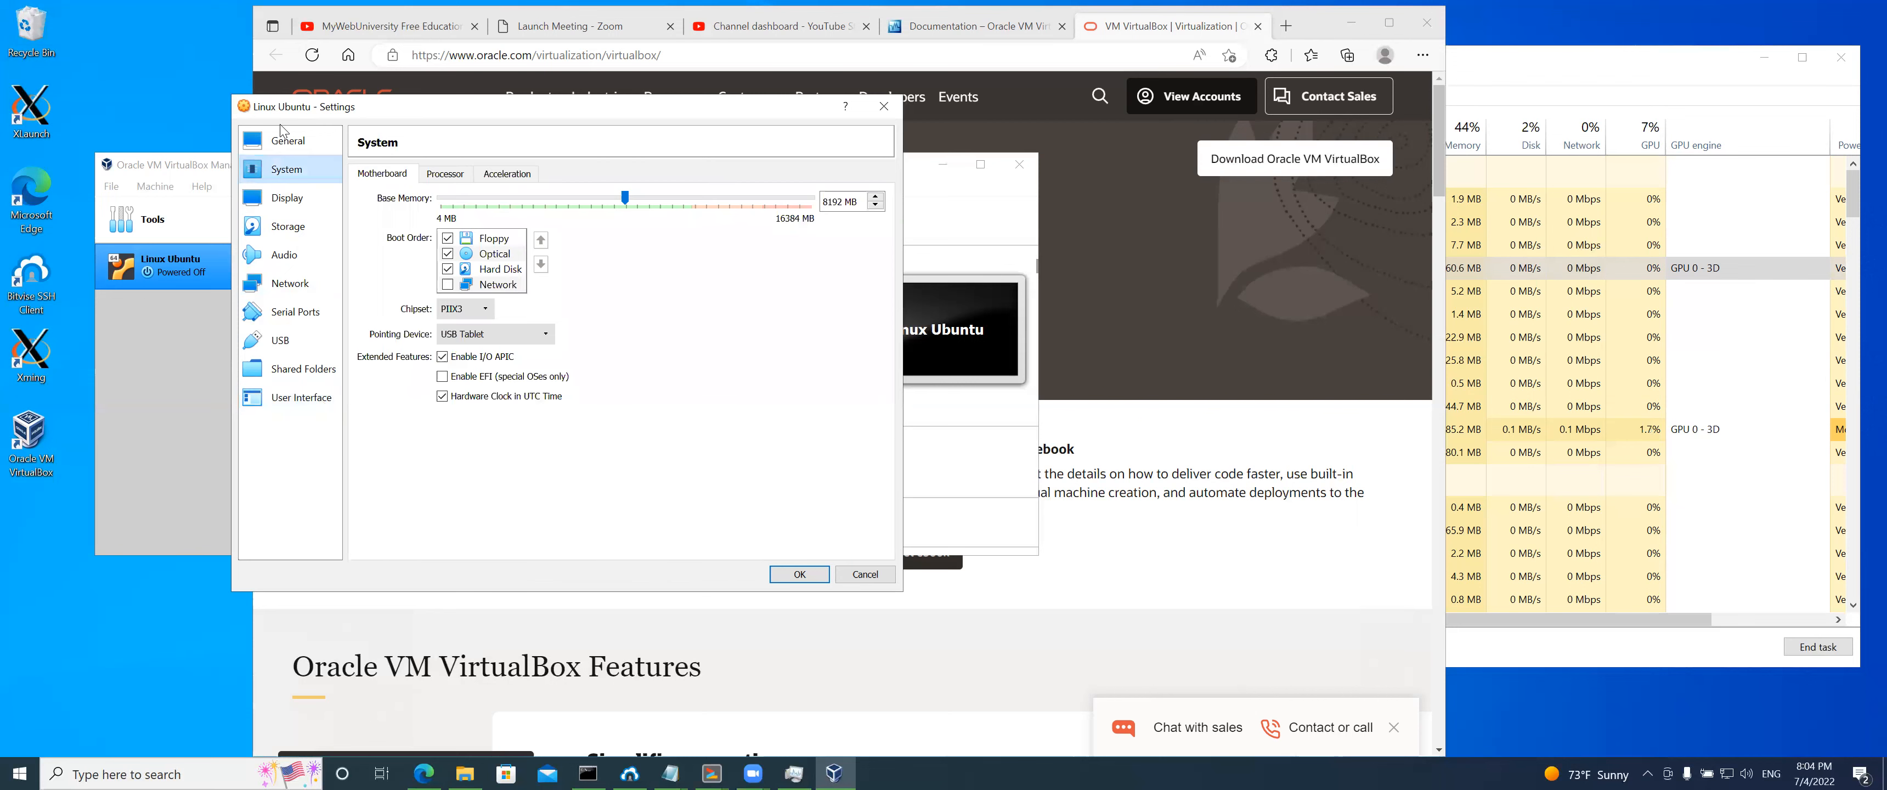
pyautogui.click(877, 112)
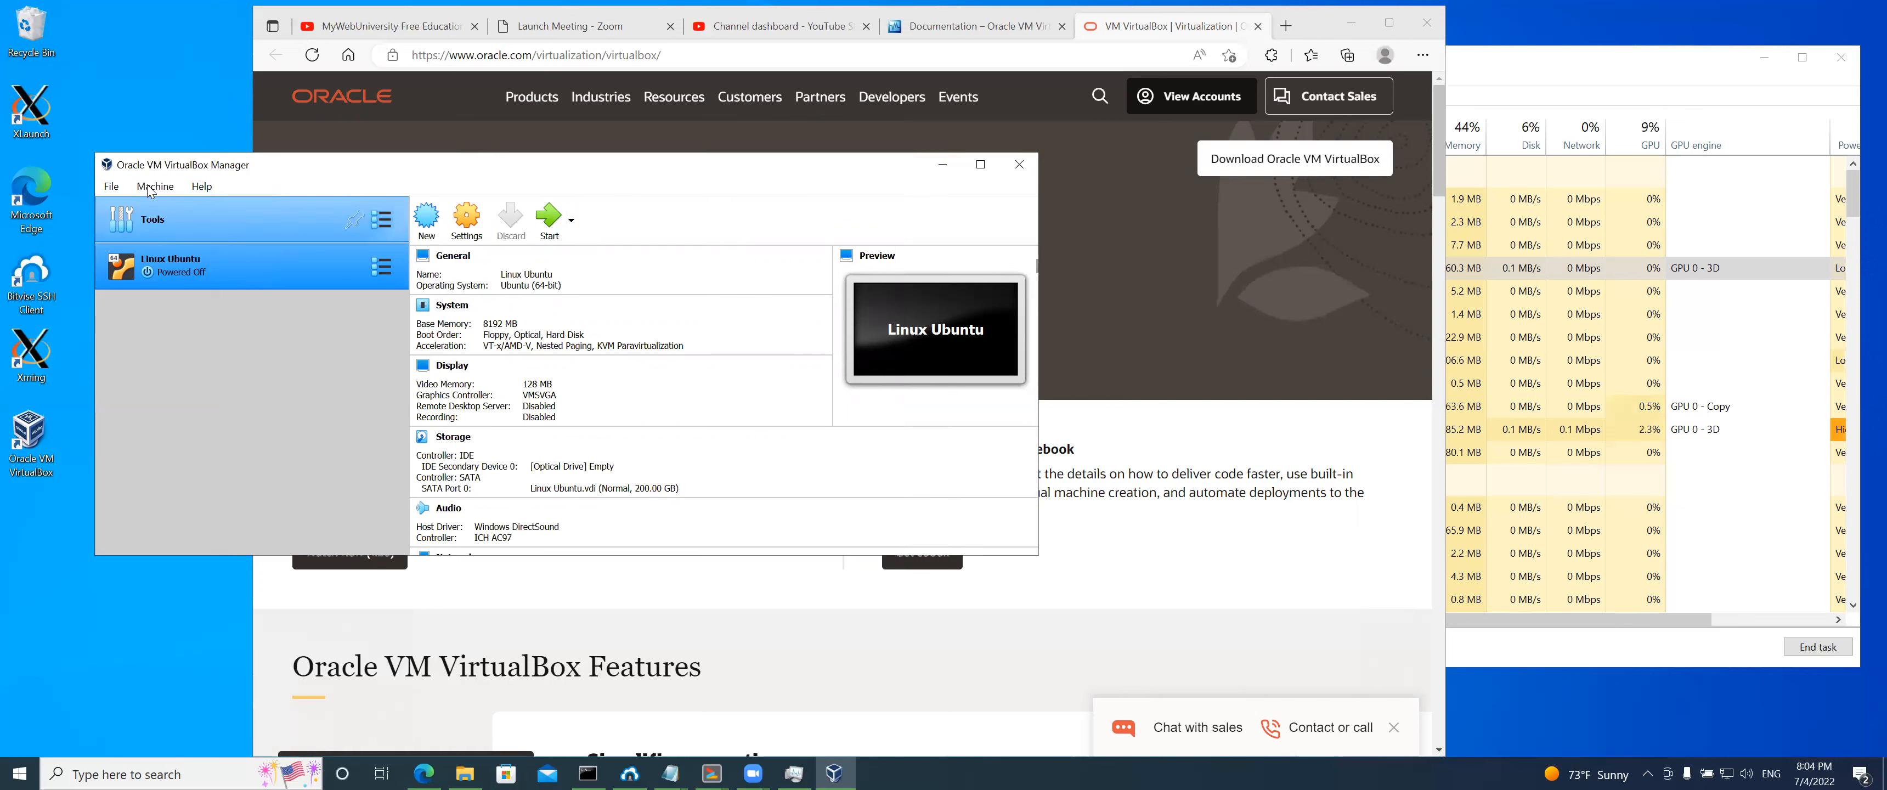
# Start a new virtual machine named Oracle Solaris 11, with type Solaris and version Oracle Solaris 11 (64-bit), and continue to its memory size
pyautogui.click(427, 218)
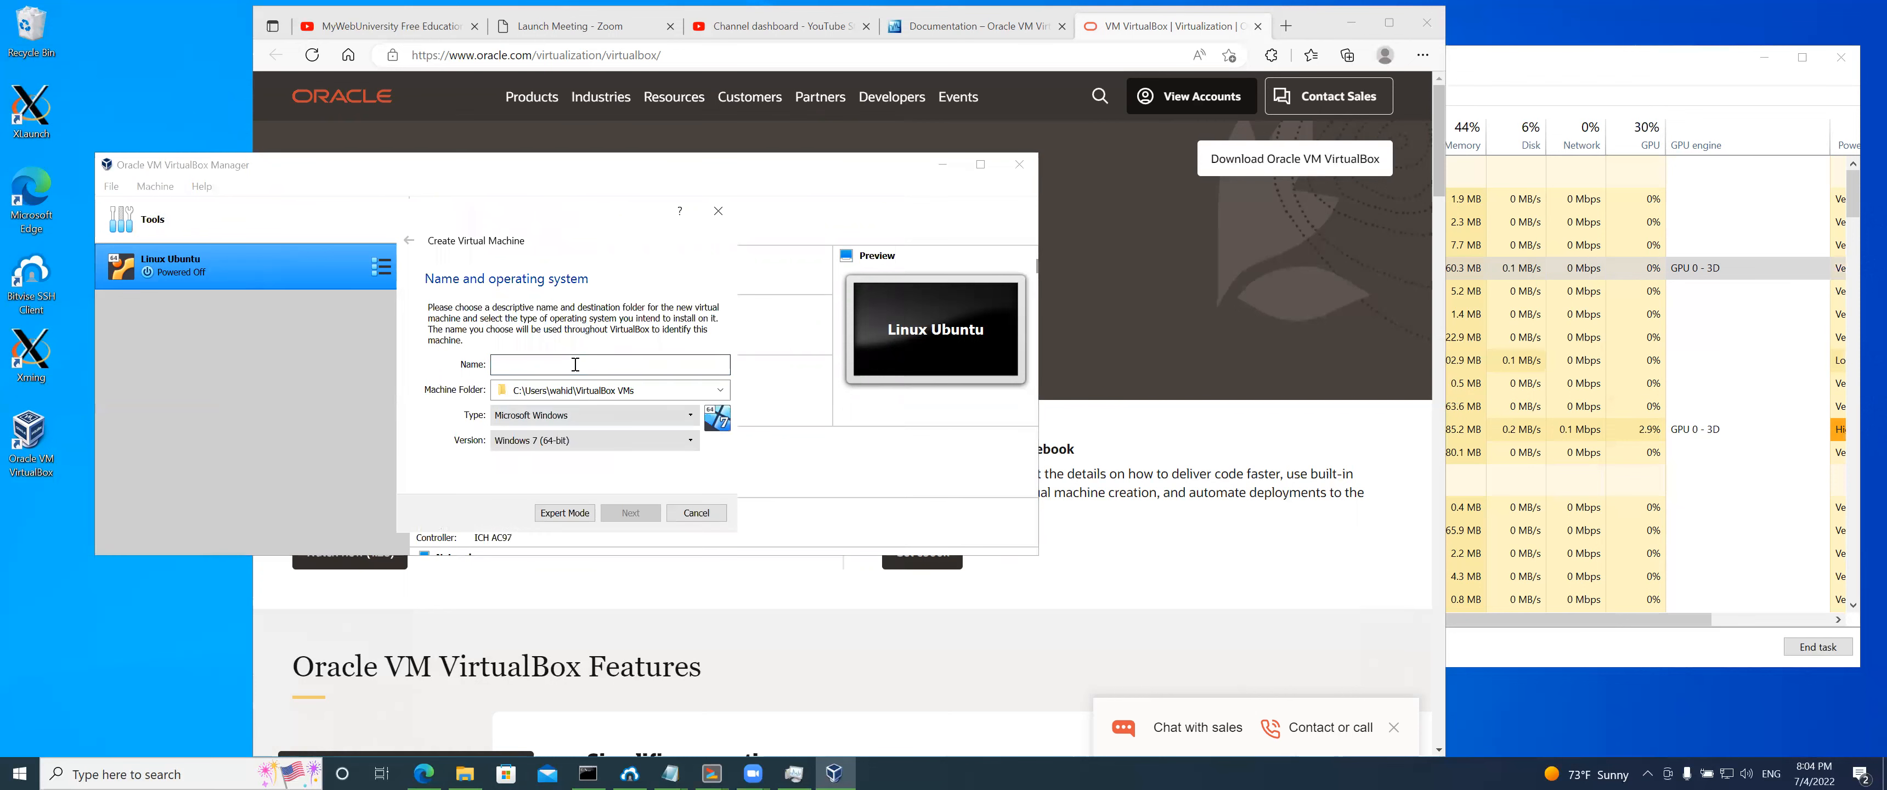
pyautogui.click(574, 365)
pyautogui.write('Oracle')
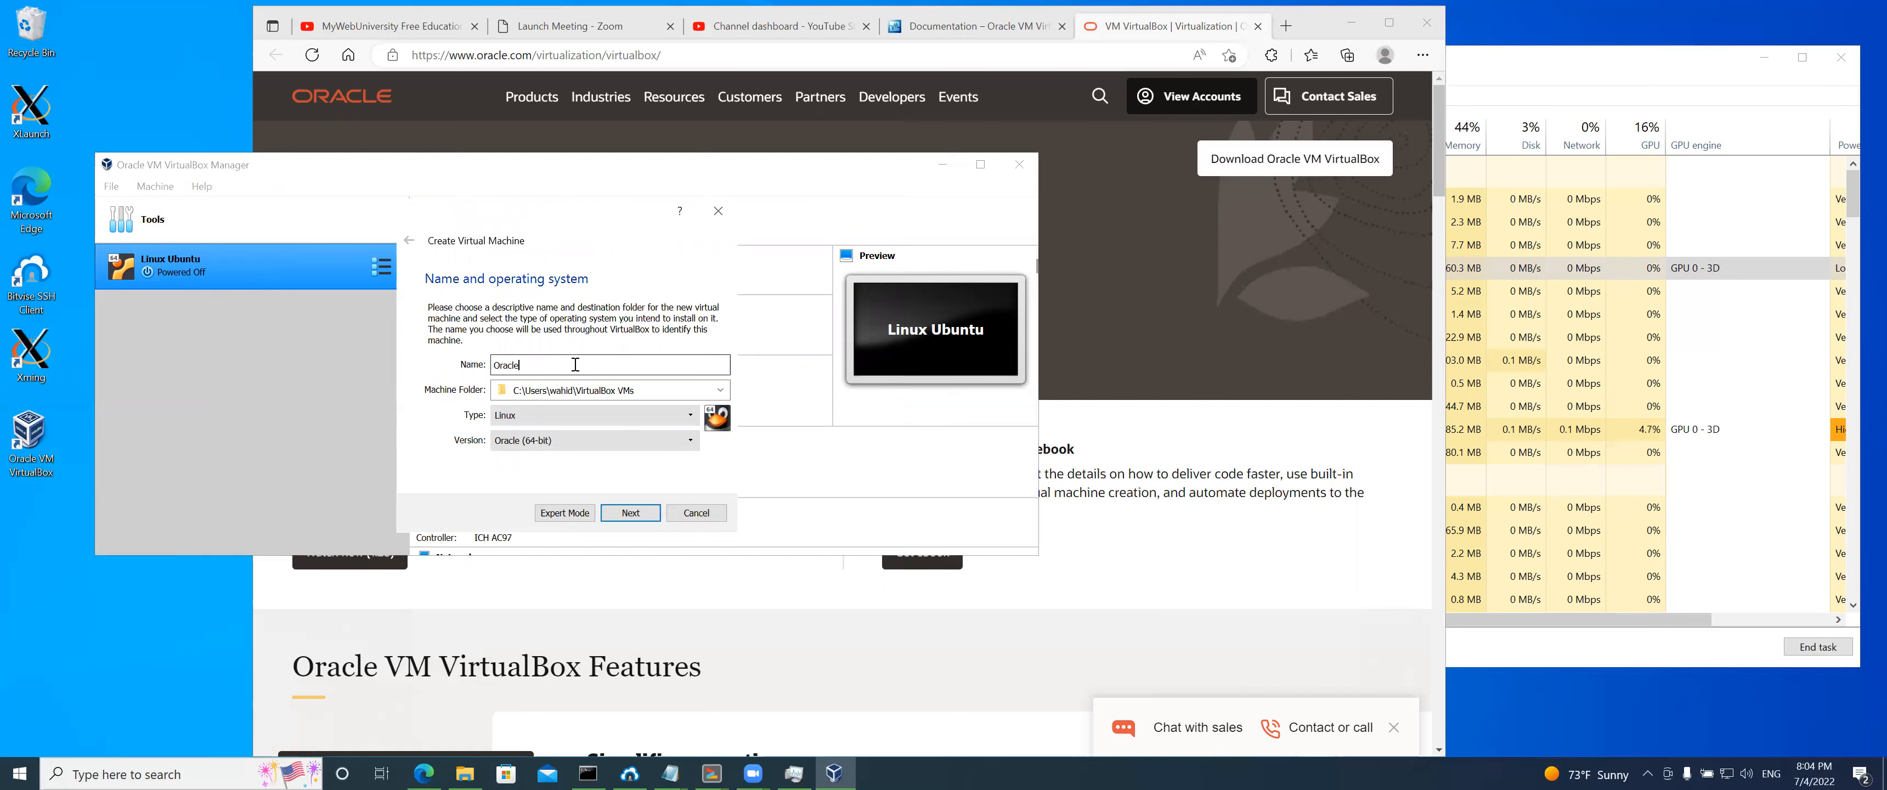
pyautogui.write(' Solaris 11')
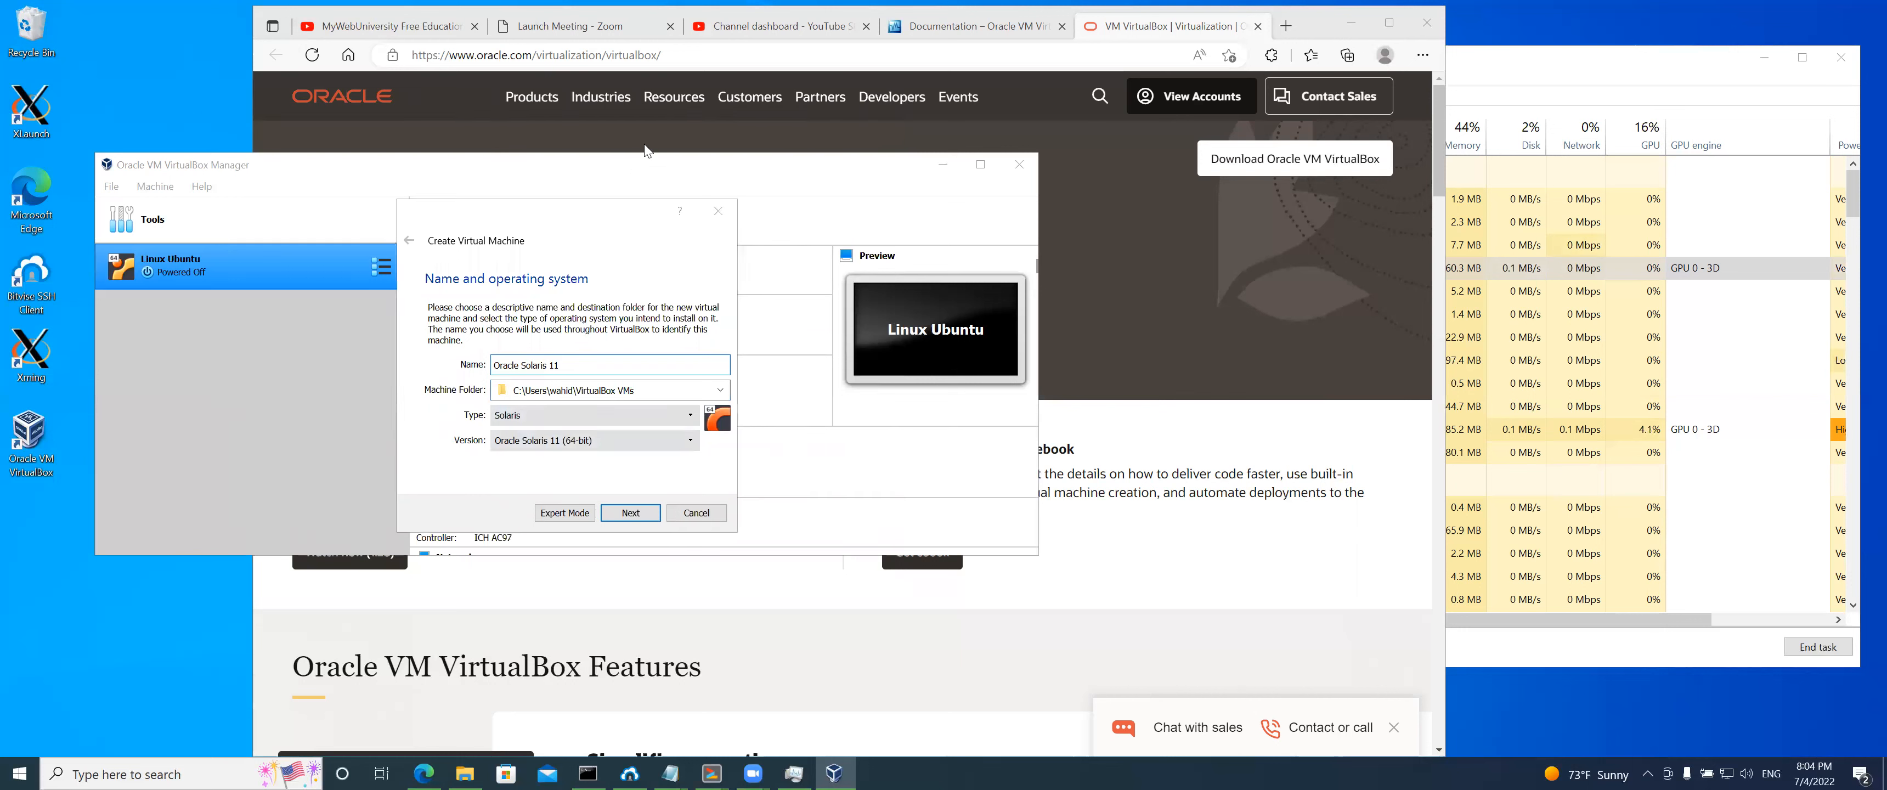
pyautogui.click(651, 395)
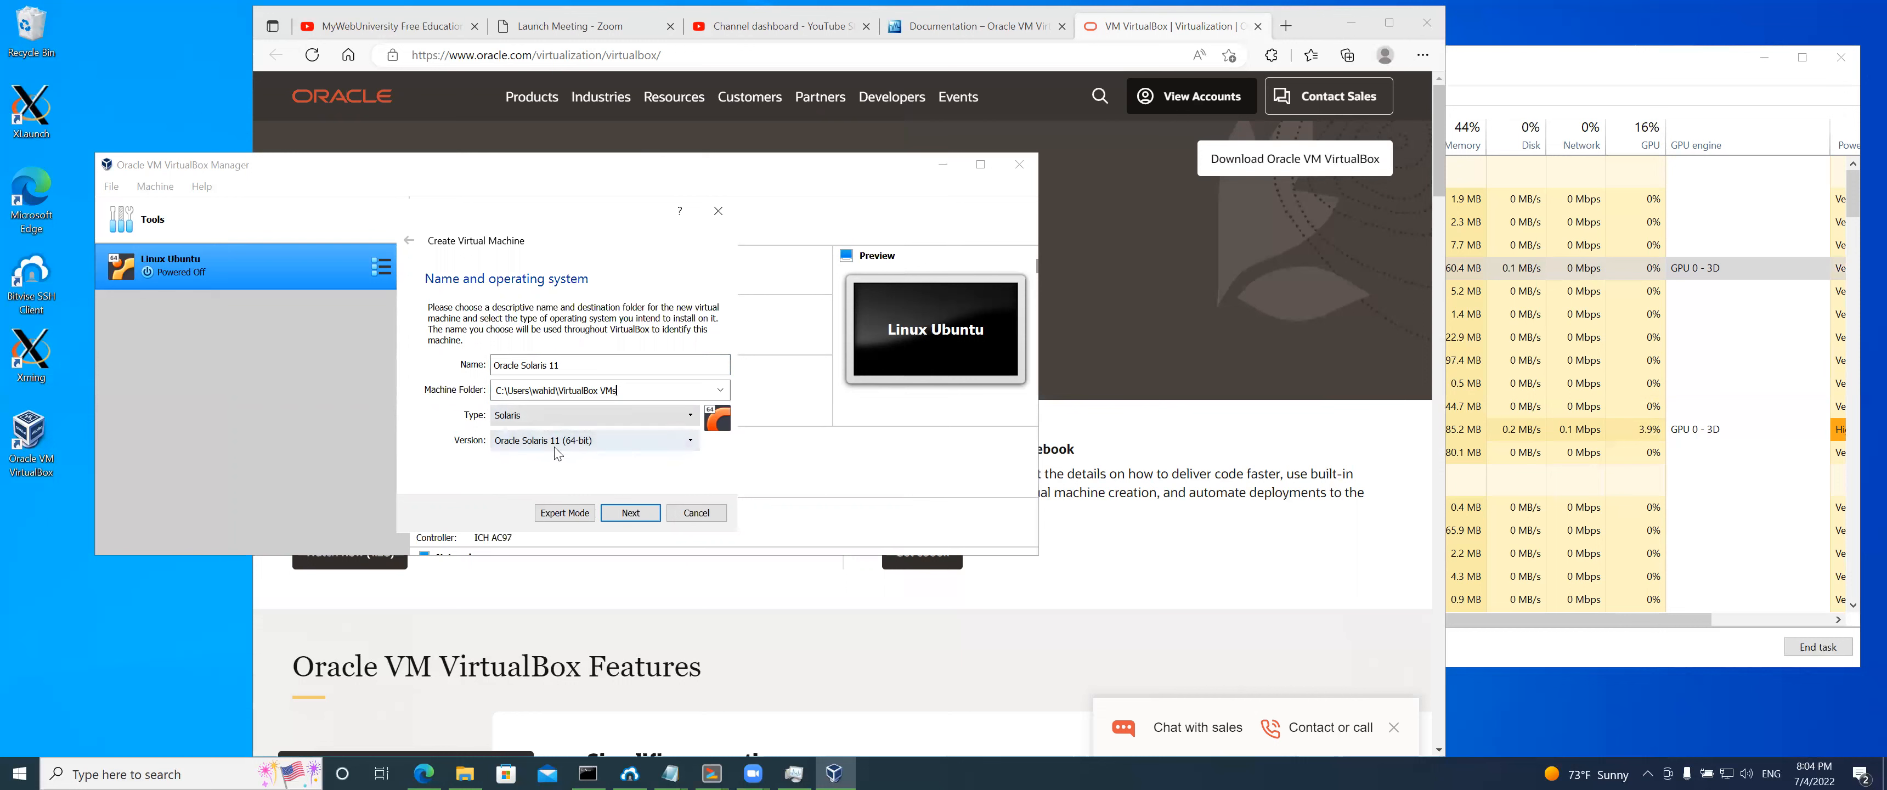
pyautogui.click(631, 511)
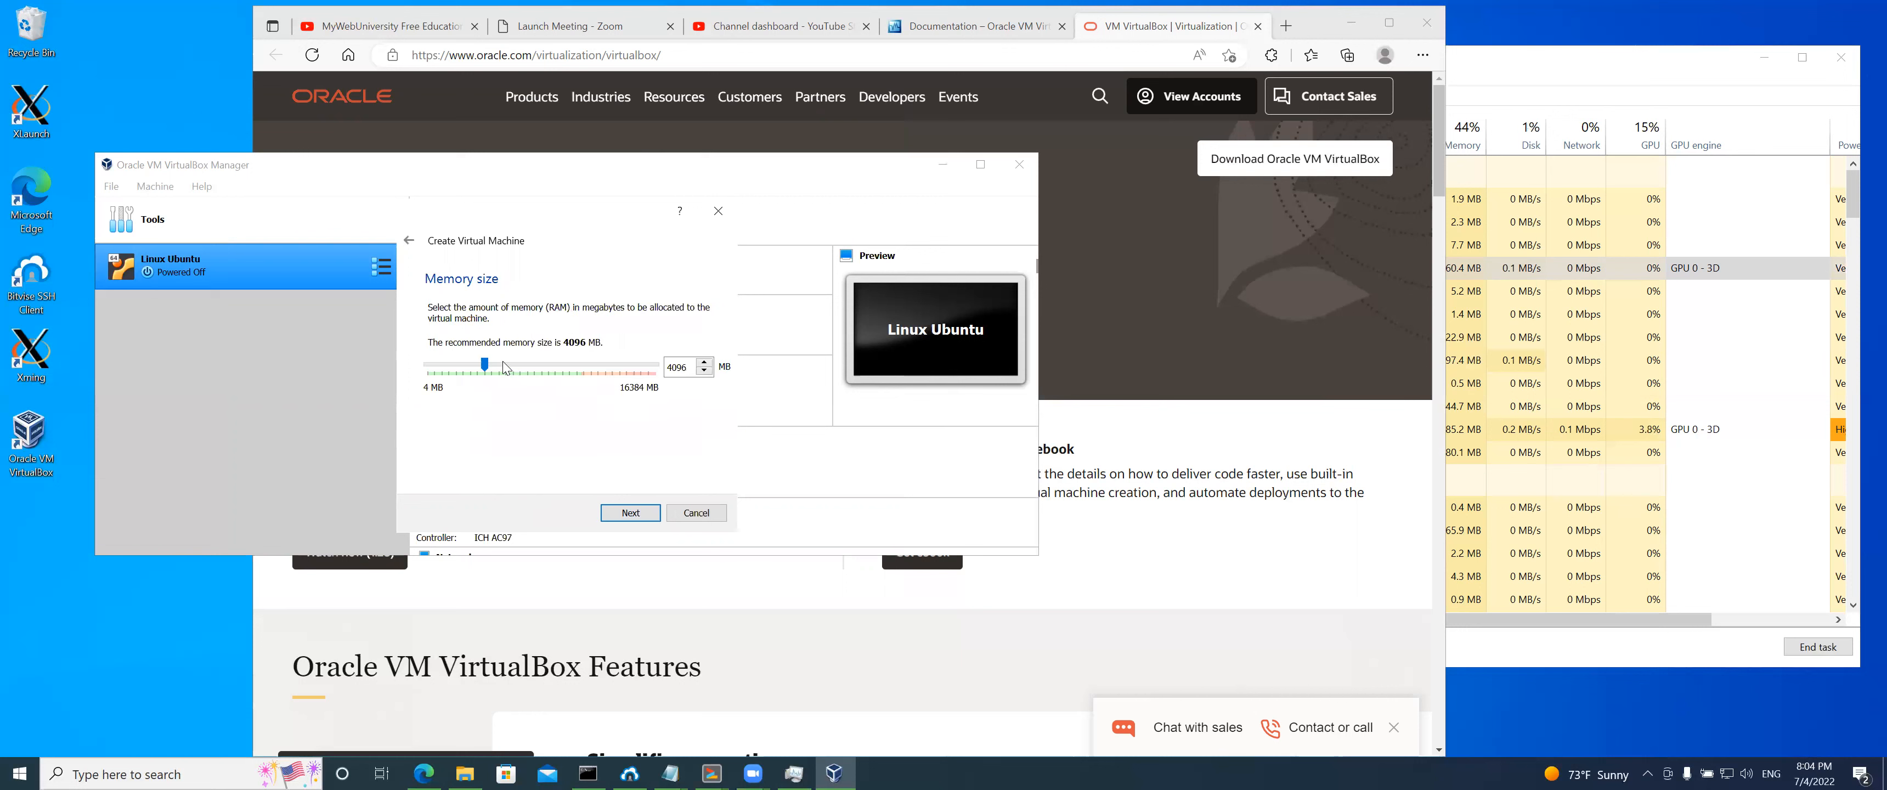
# Allocate 8192 MB of memory and choose to create a dynamically allocated VDI virtual hard disk for the Solaris machine
pyautogui.moveTo(515, 368); pyautogui.dragTo(546, 369)
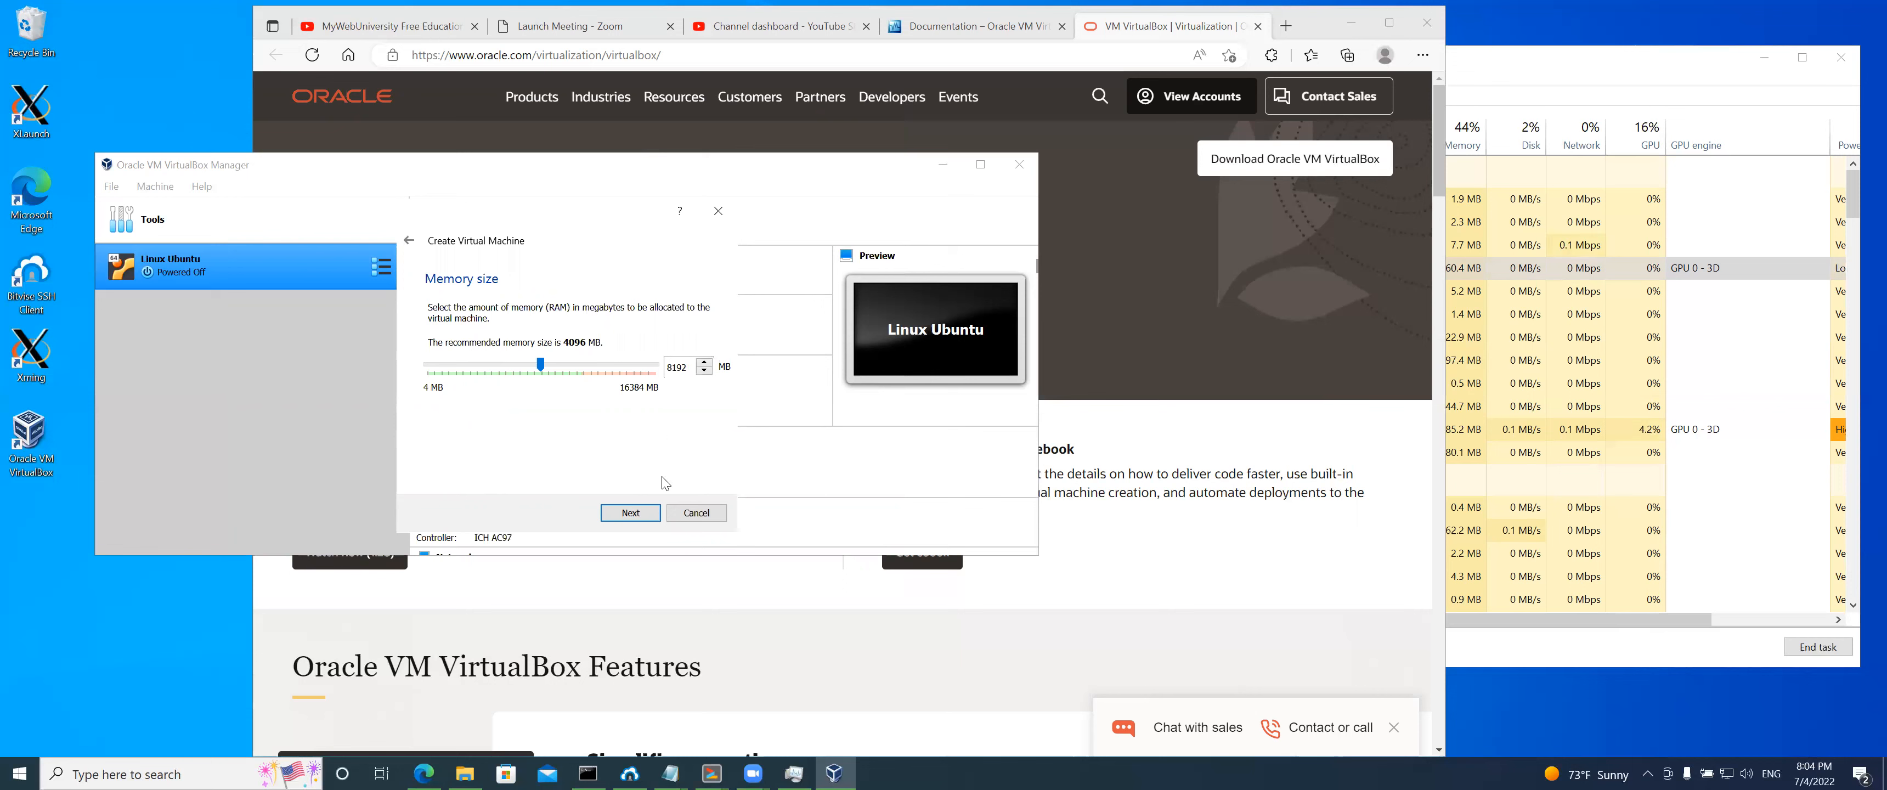
pyautogui.click(633, 512)
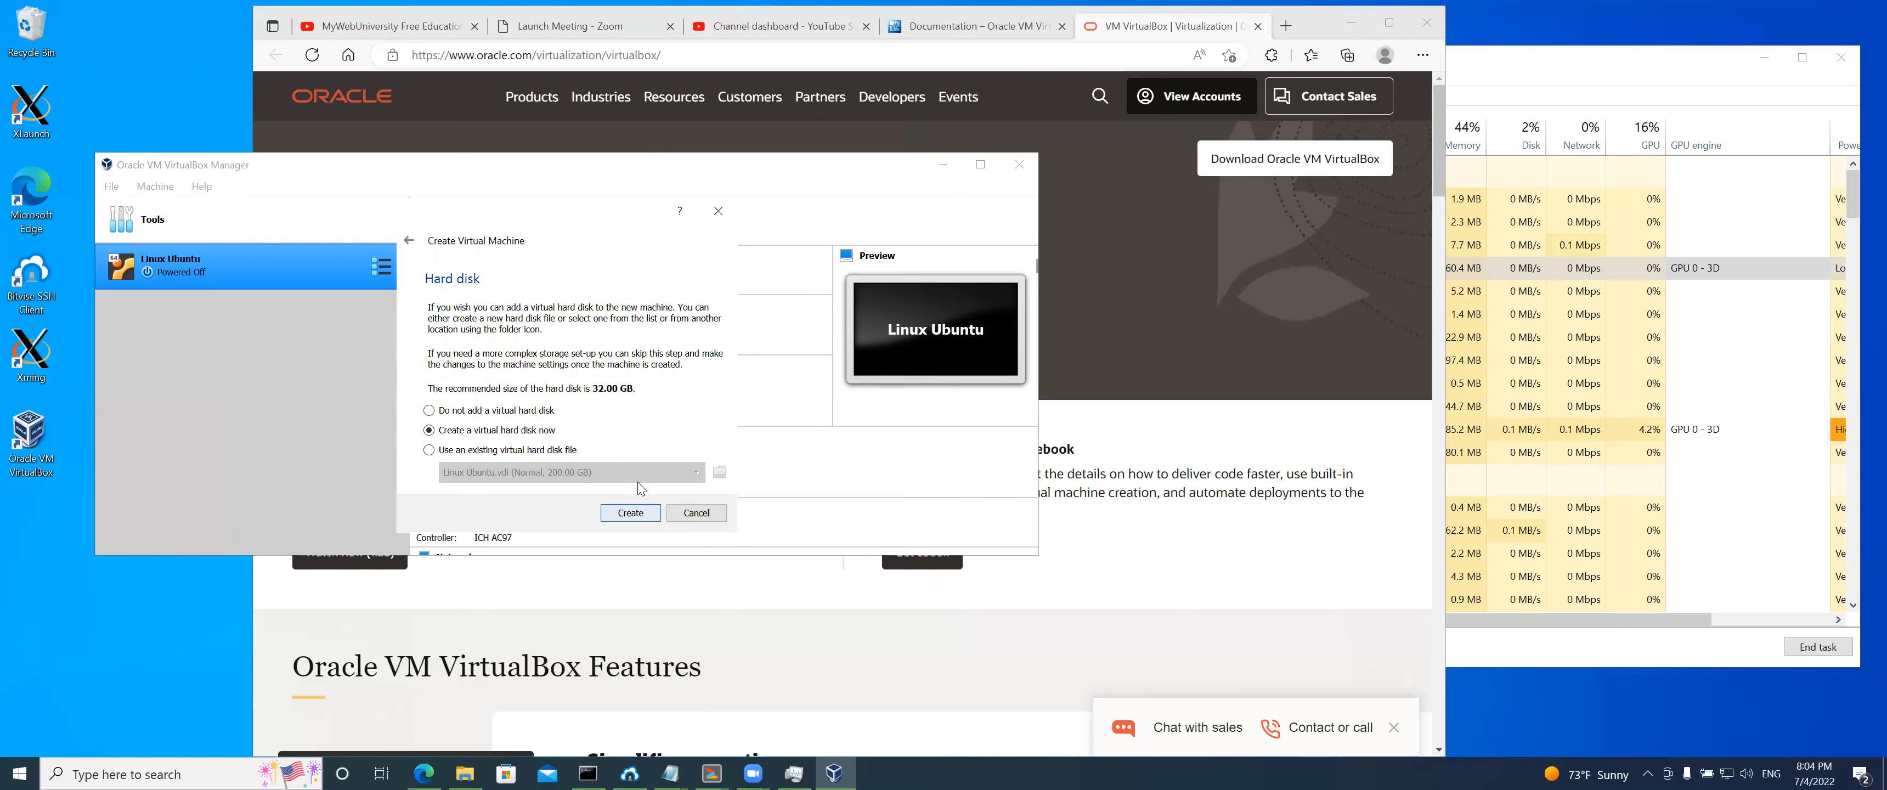
pyautogui.click(627, 513)
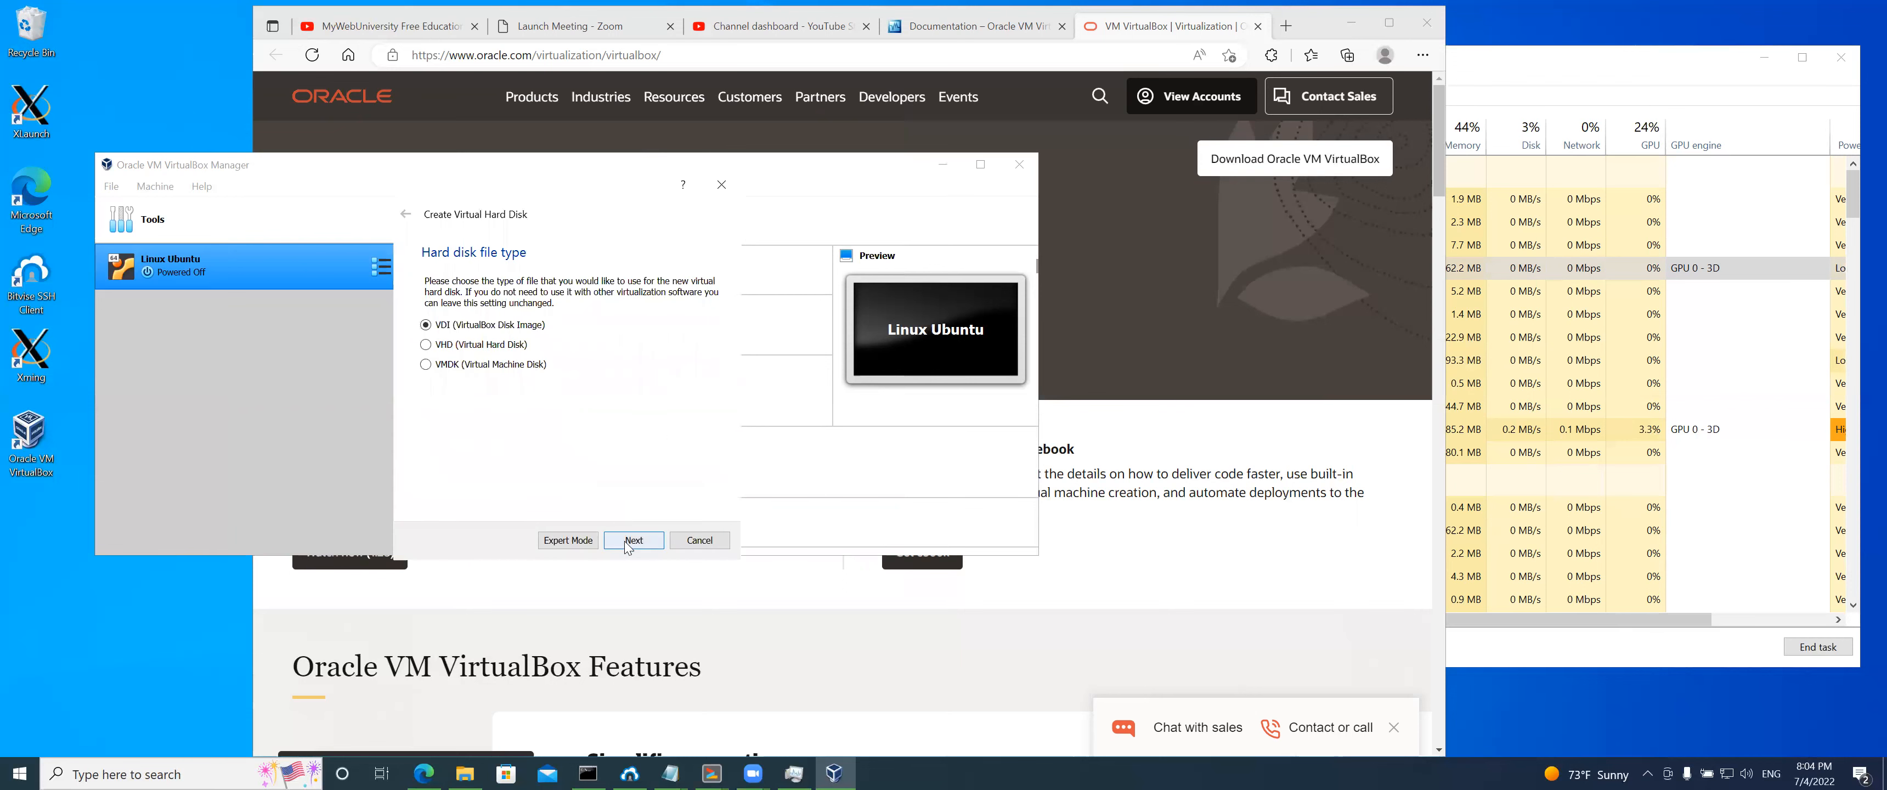
pyautogui.click(628, 542)
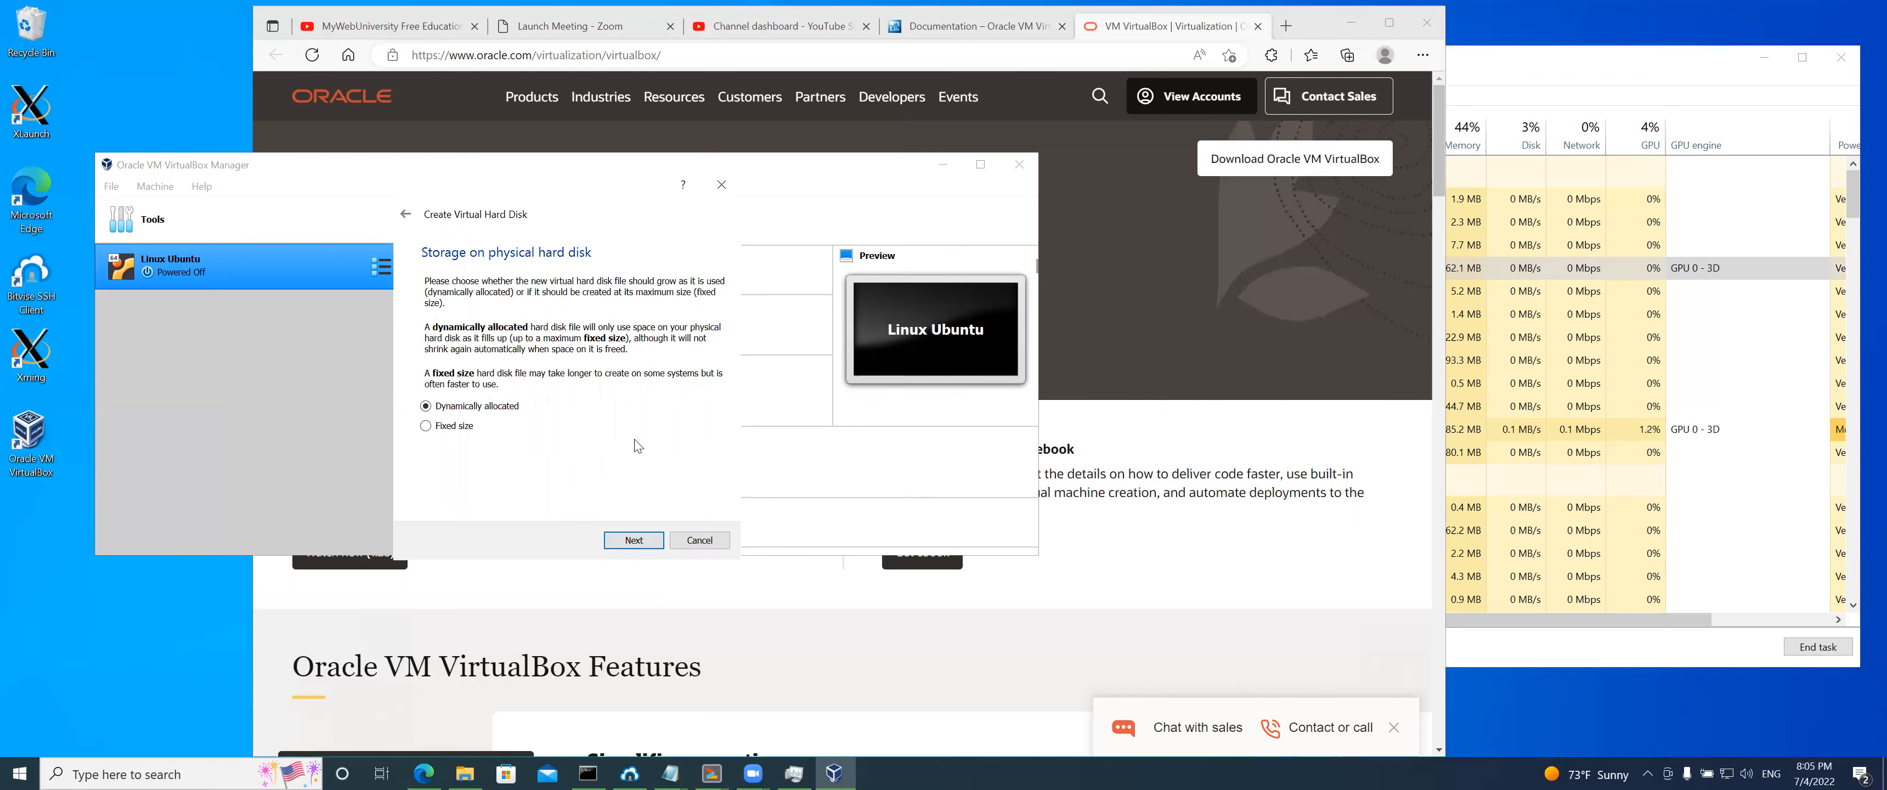
pyautogui.click(634, 540)
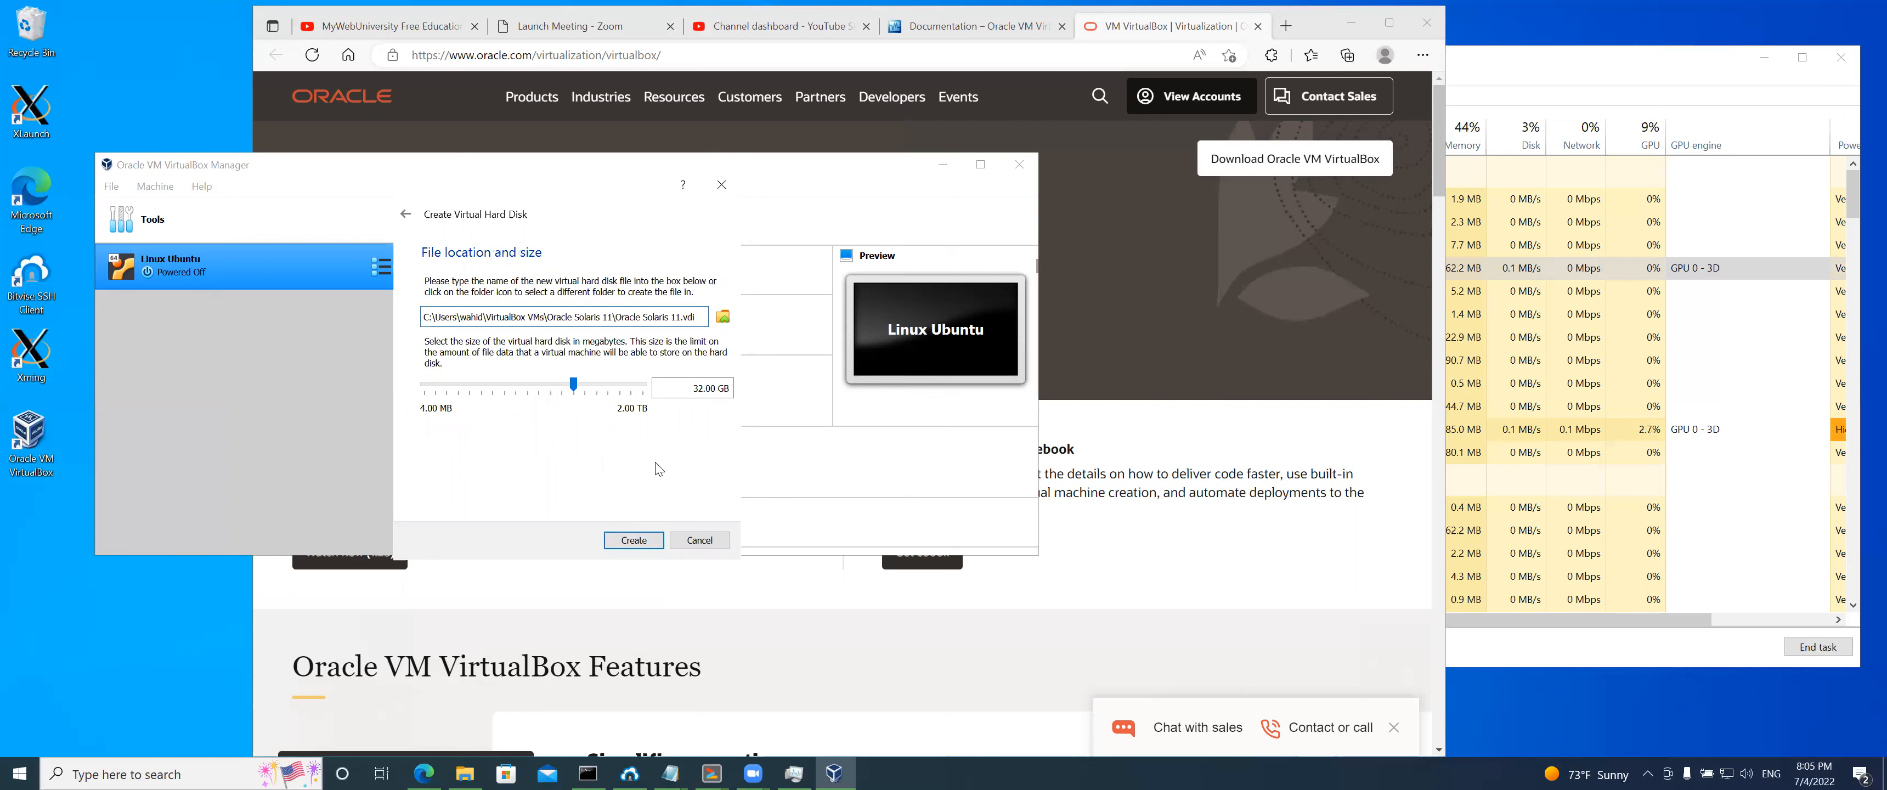
# Set the Oracle Solaris 11 virtual hard disk size to 100 GB and create the disk, finishing the machine
pyautogui.moveTo(690, 386); pyautogui.dragTo(759, 386)
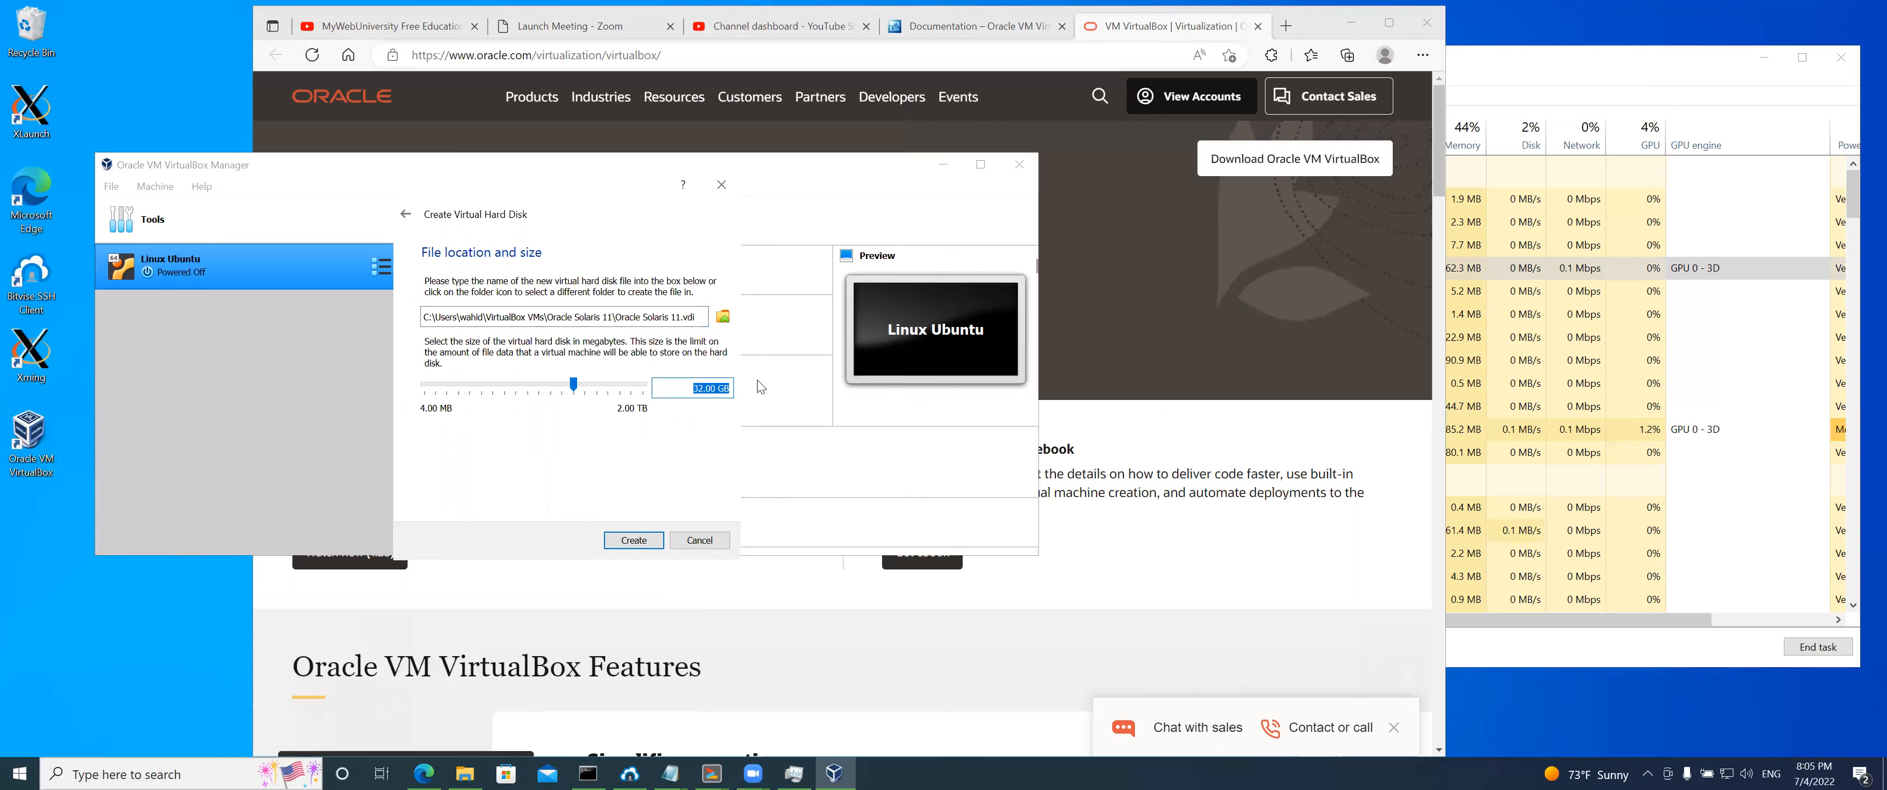
pyautogui.write('100')
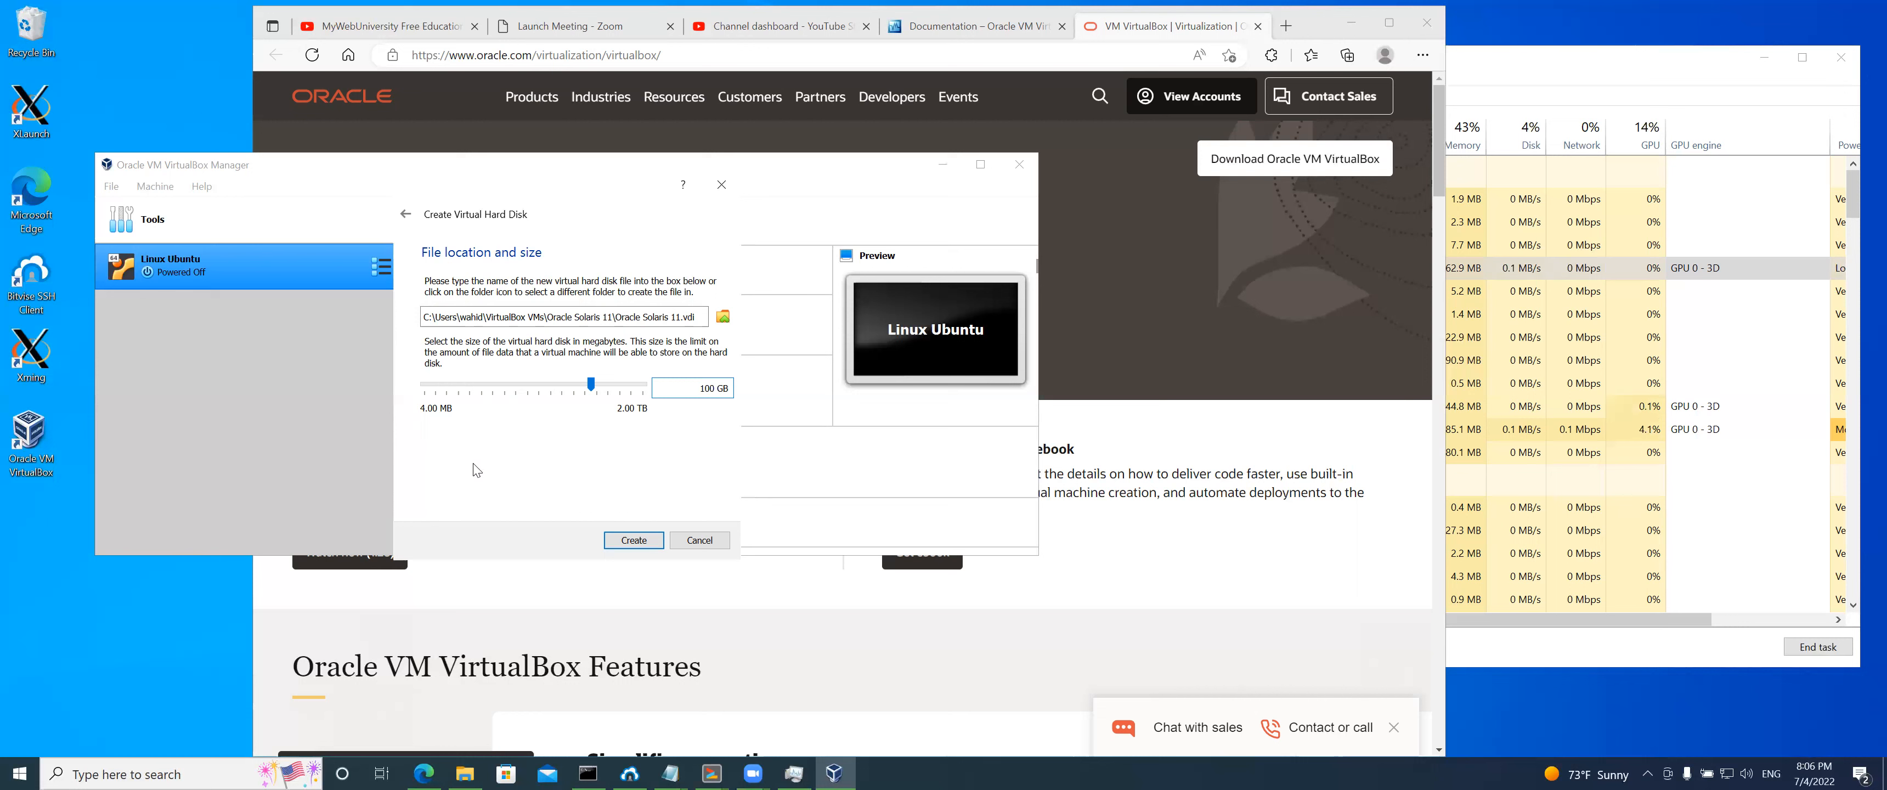
pyautogui.click(321, 192)
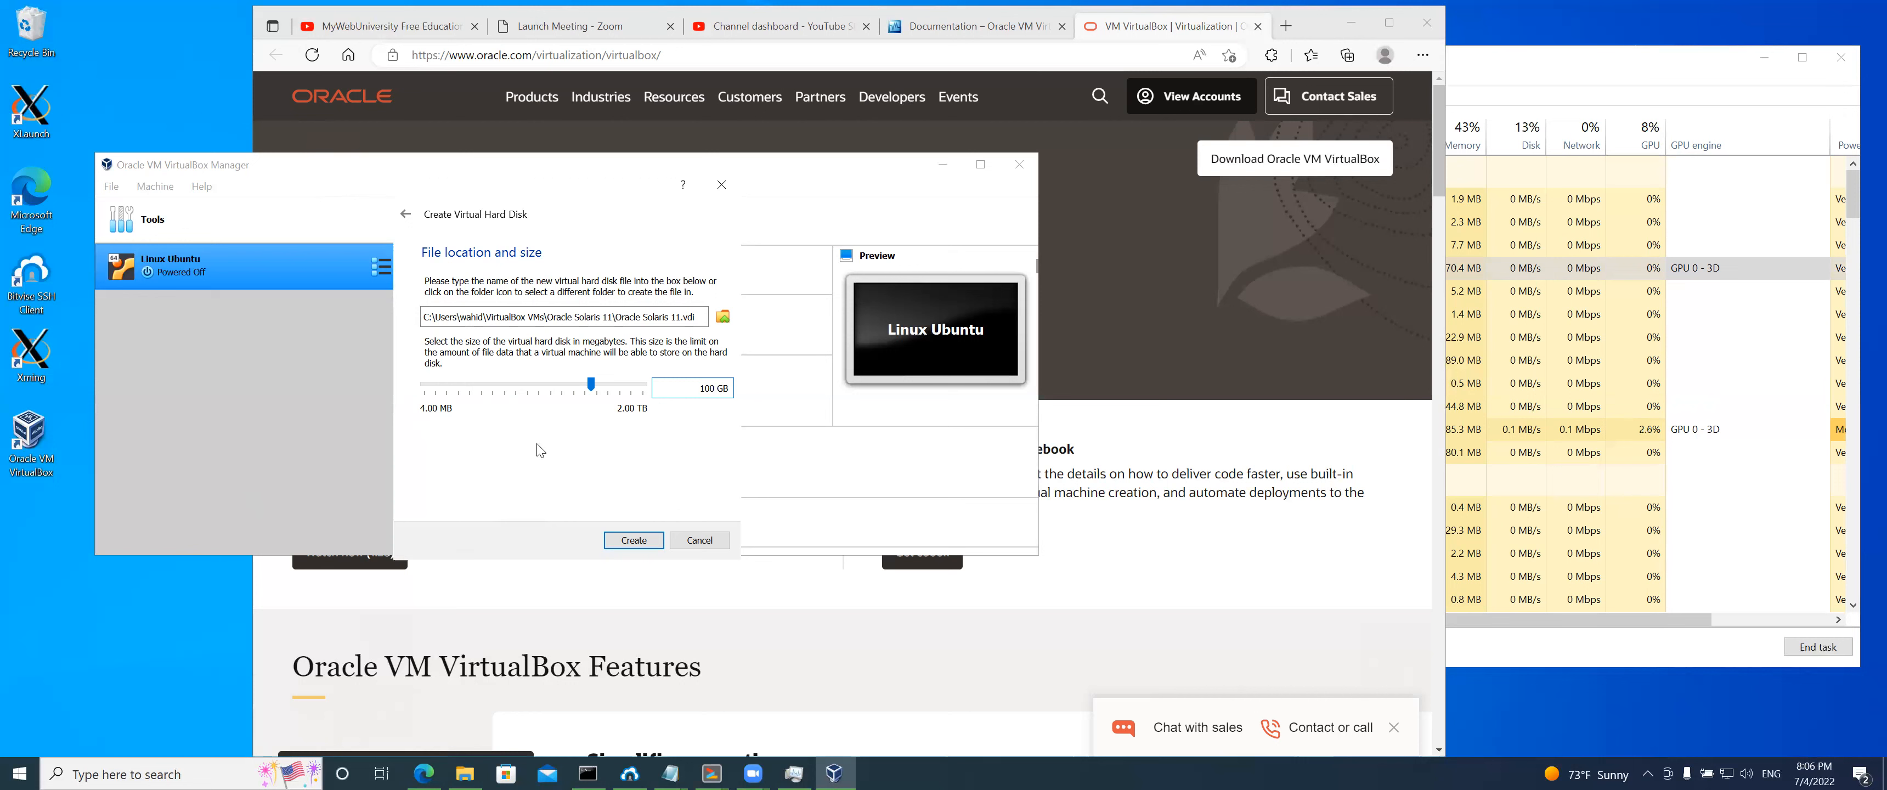
pyautogui.click(654, 546)
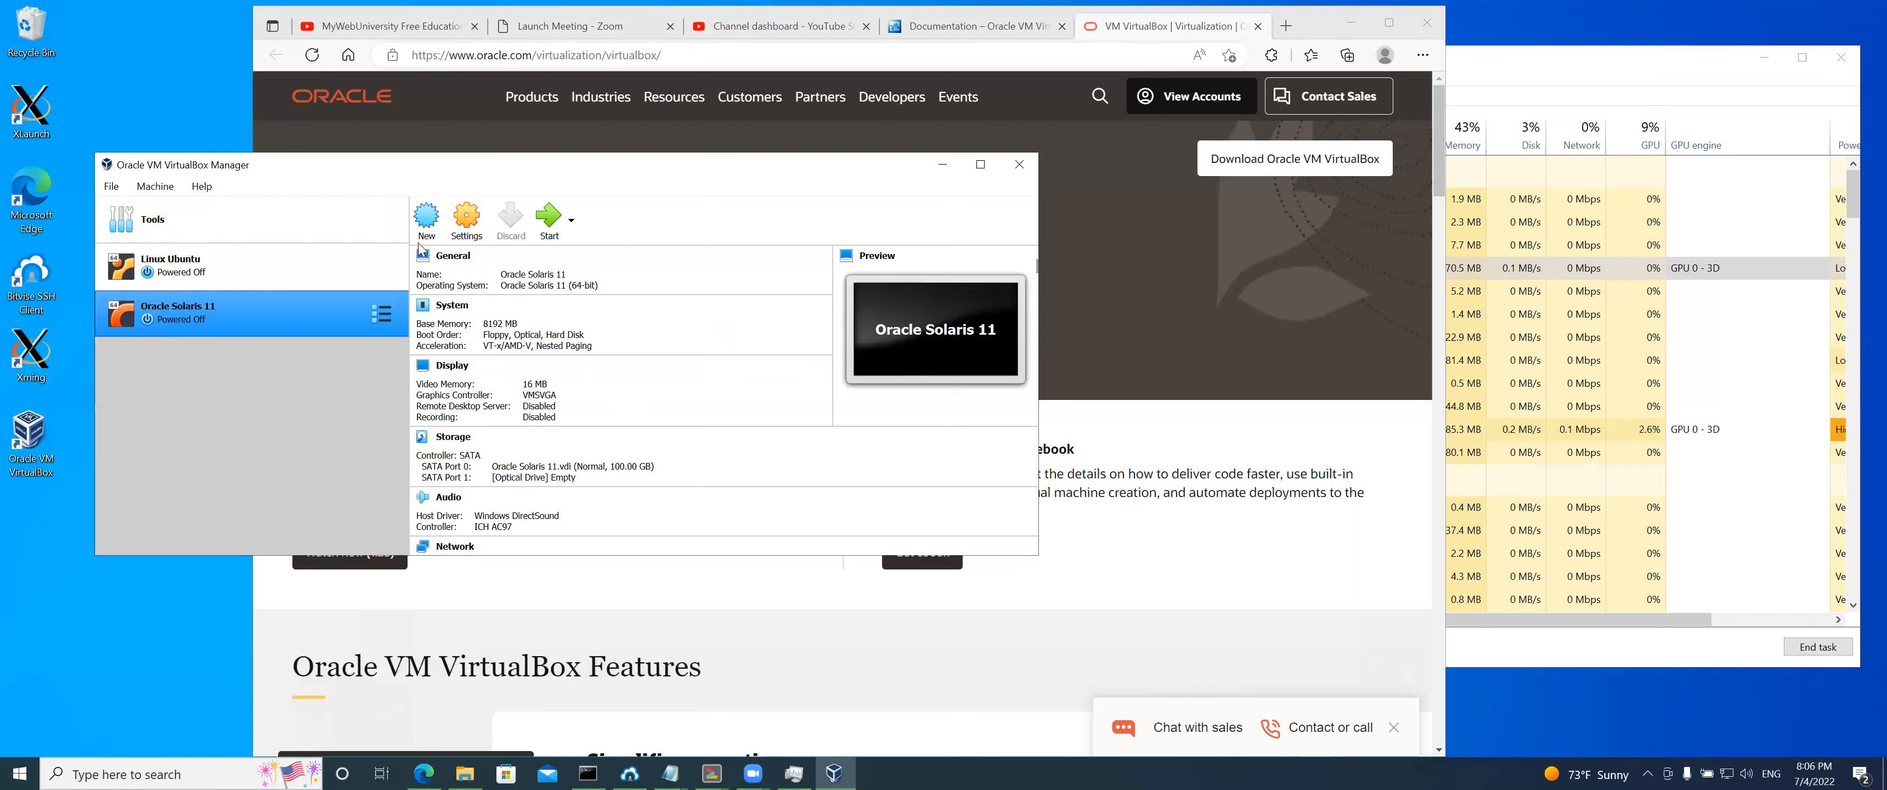
# Start a new virtual machine named RedHat, with type Linux and version Red Hat (64-bit), and allocate 8192 MB of memory
pyautogui.click(426, 220)
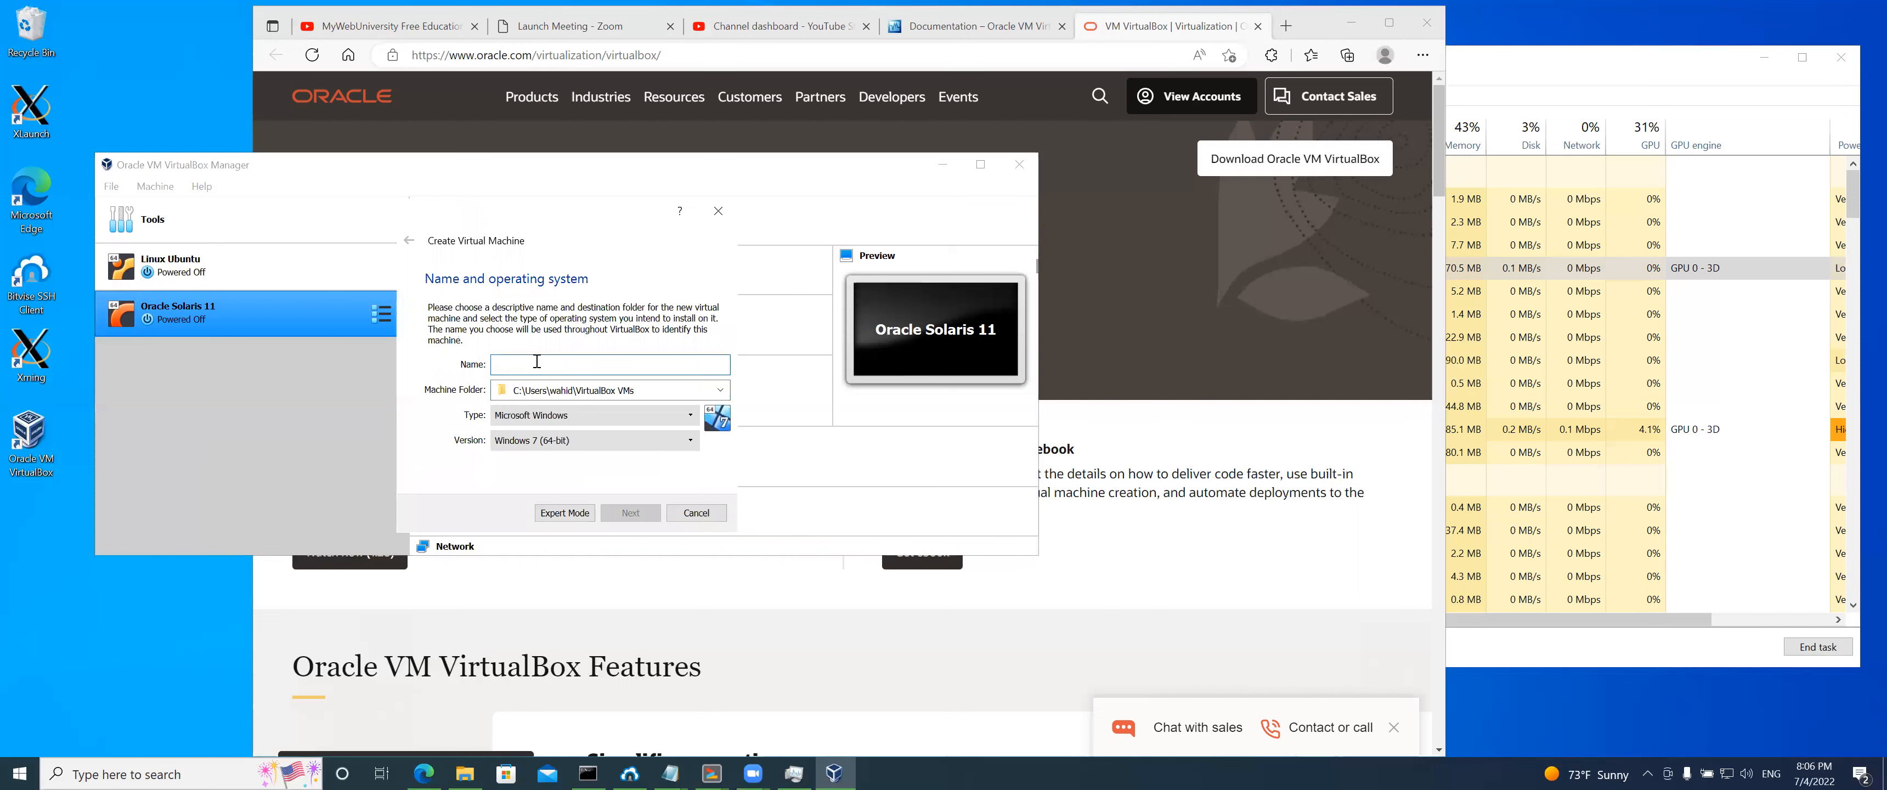
pyautogui.write('RedHat')
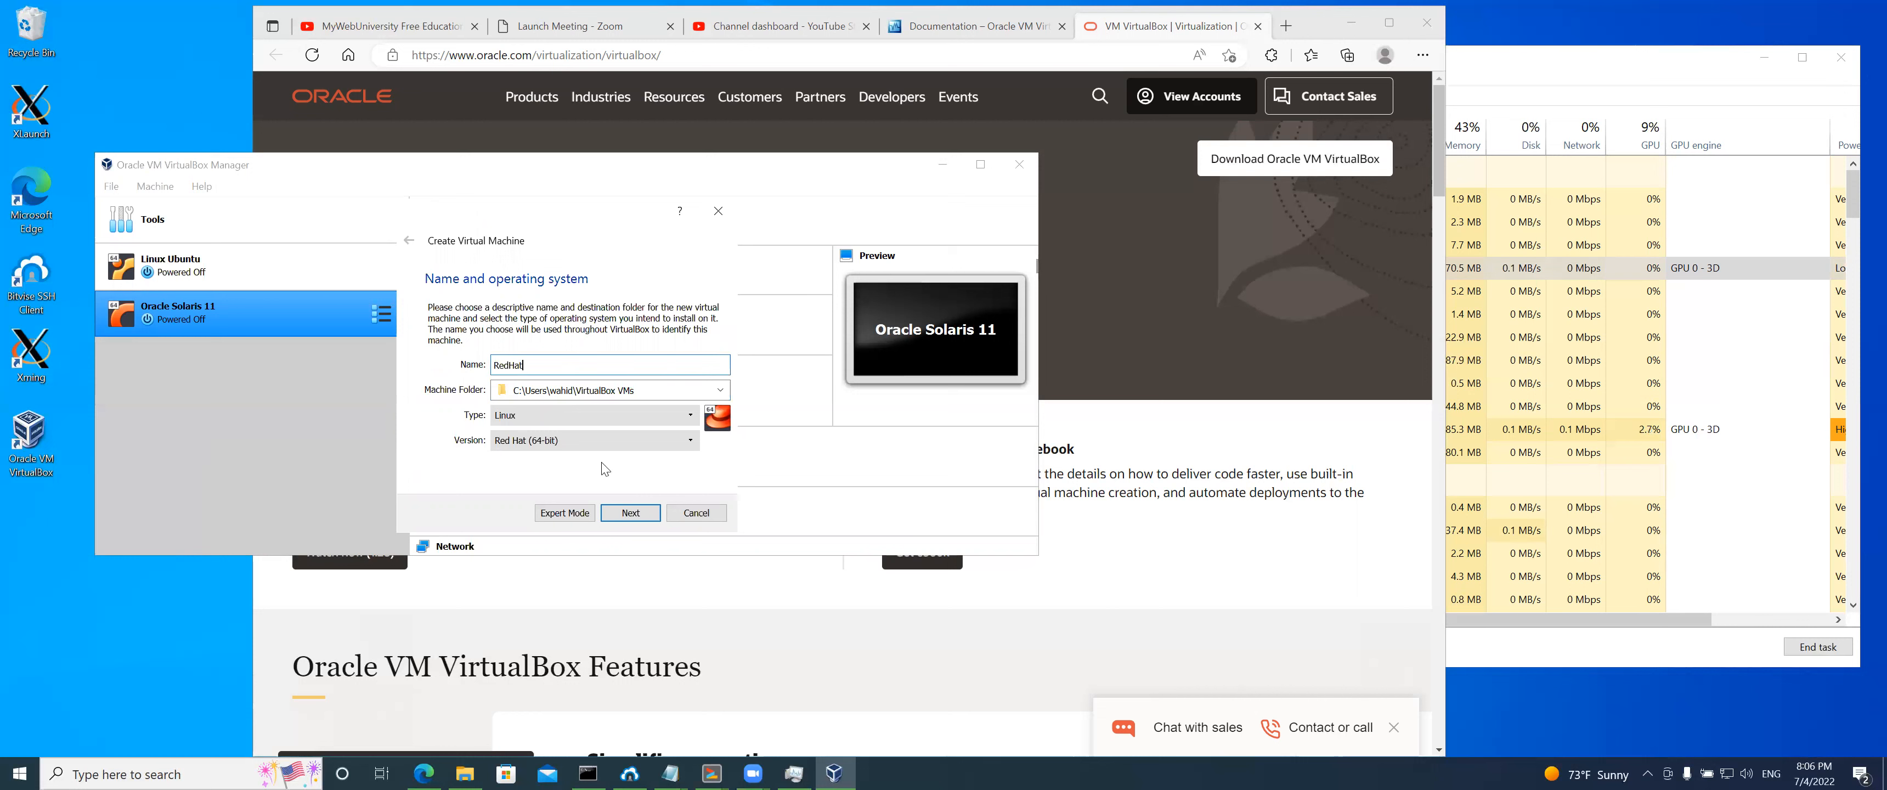
pyautogui.click(629, 513)
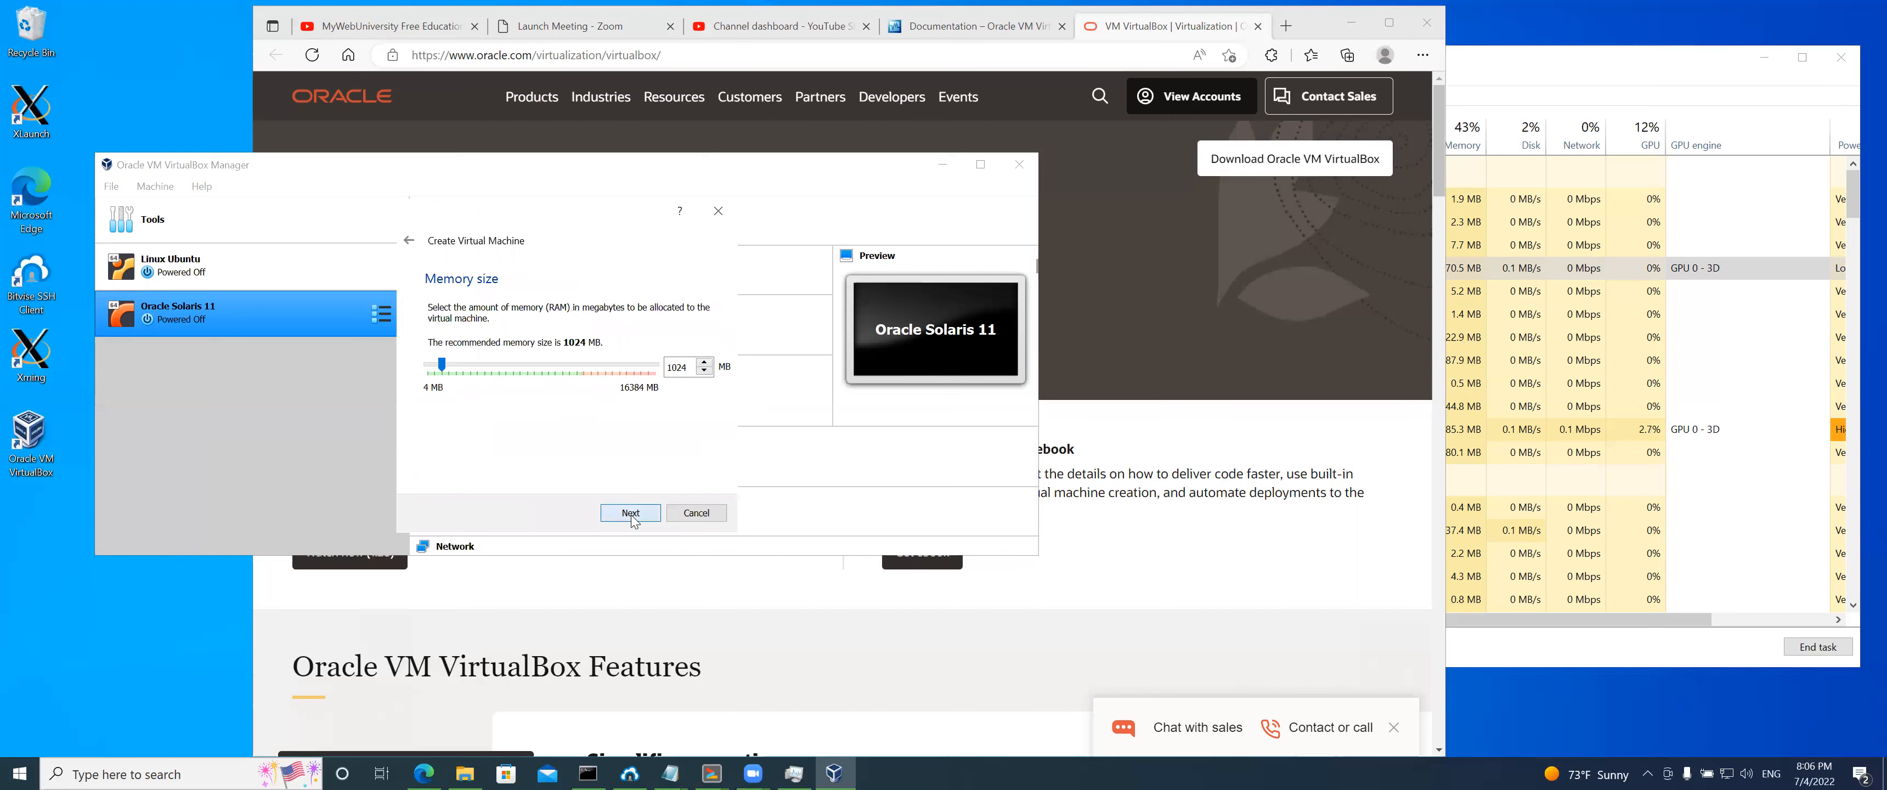
pyautogui.click(516, 363)
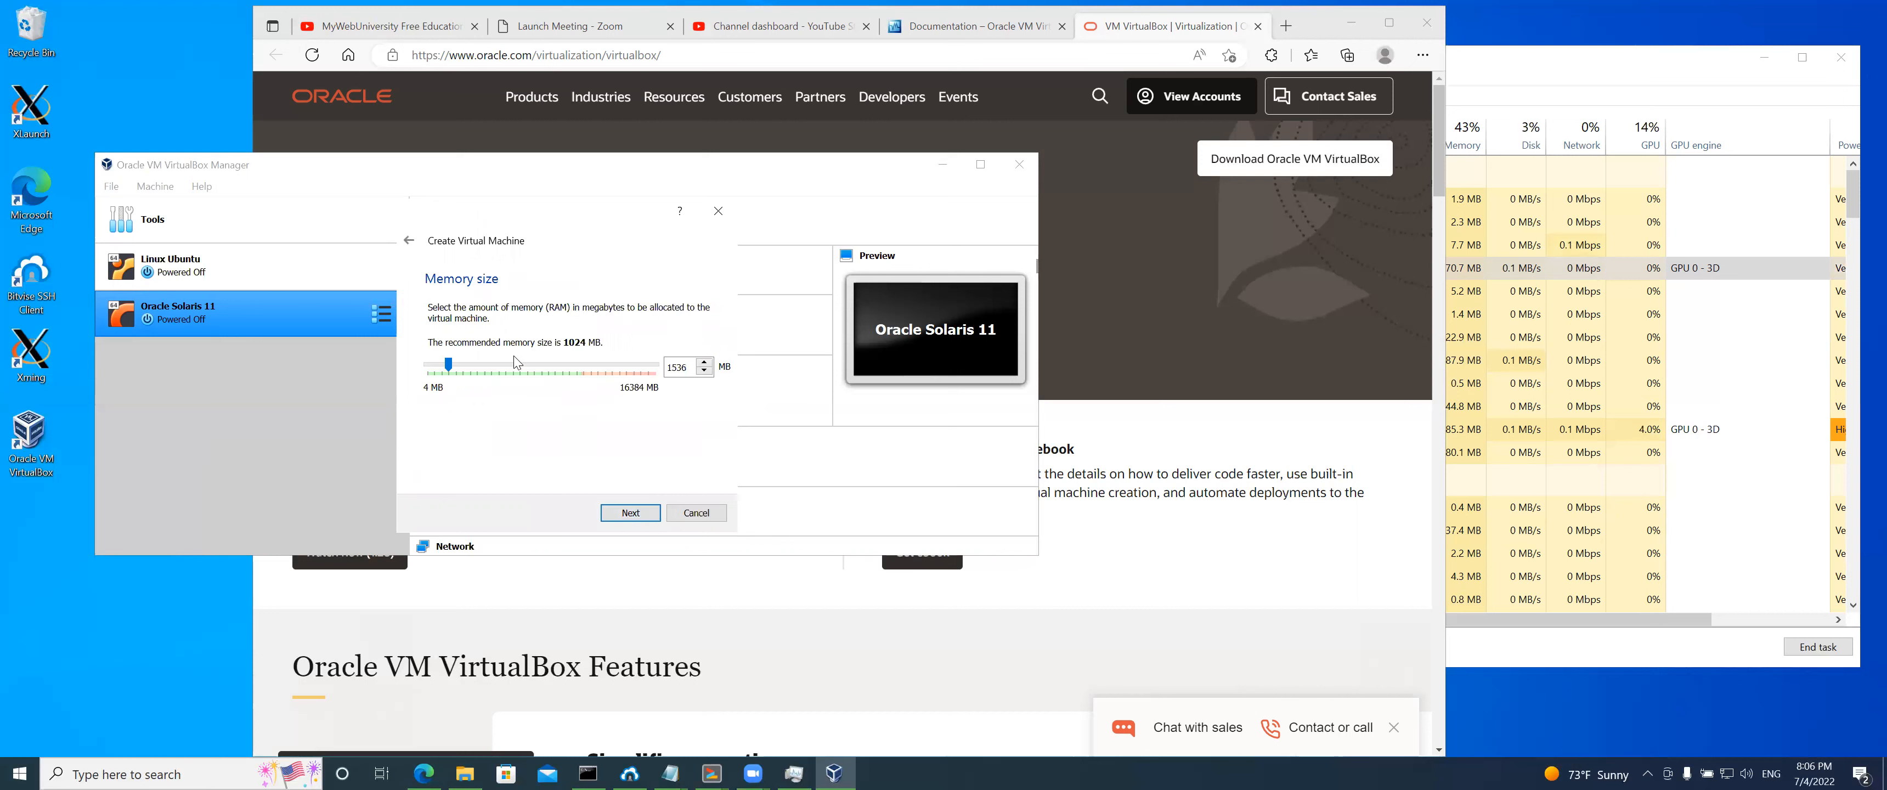
pyautogui.moveTo(450, 362); pyautogui.dragTo(535, 362)
pyautogui.click(629, 513)
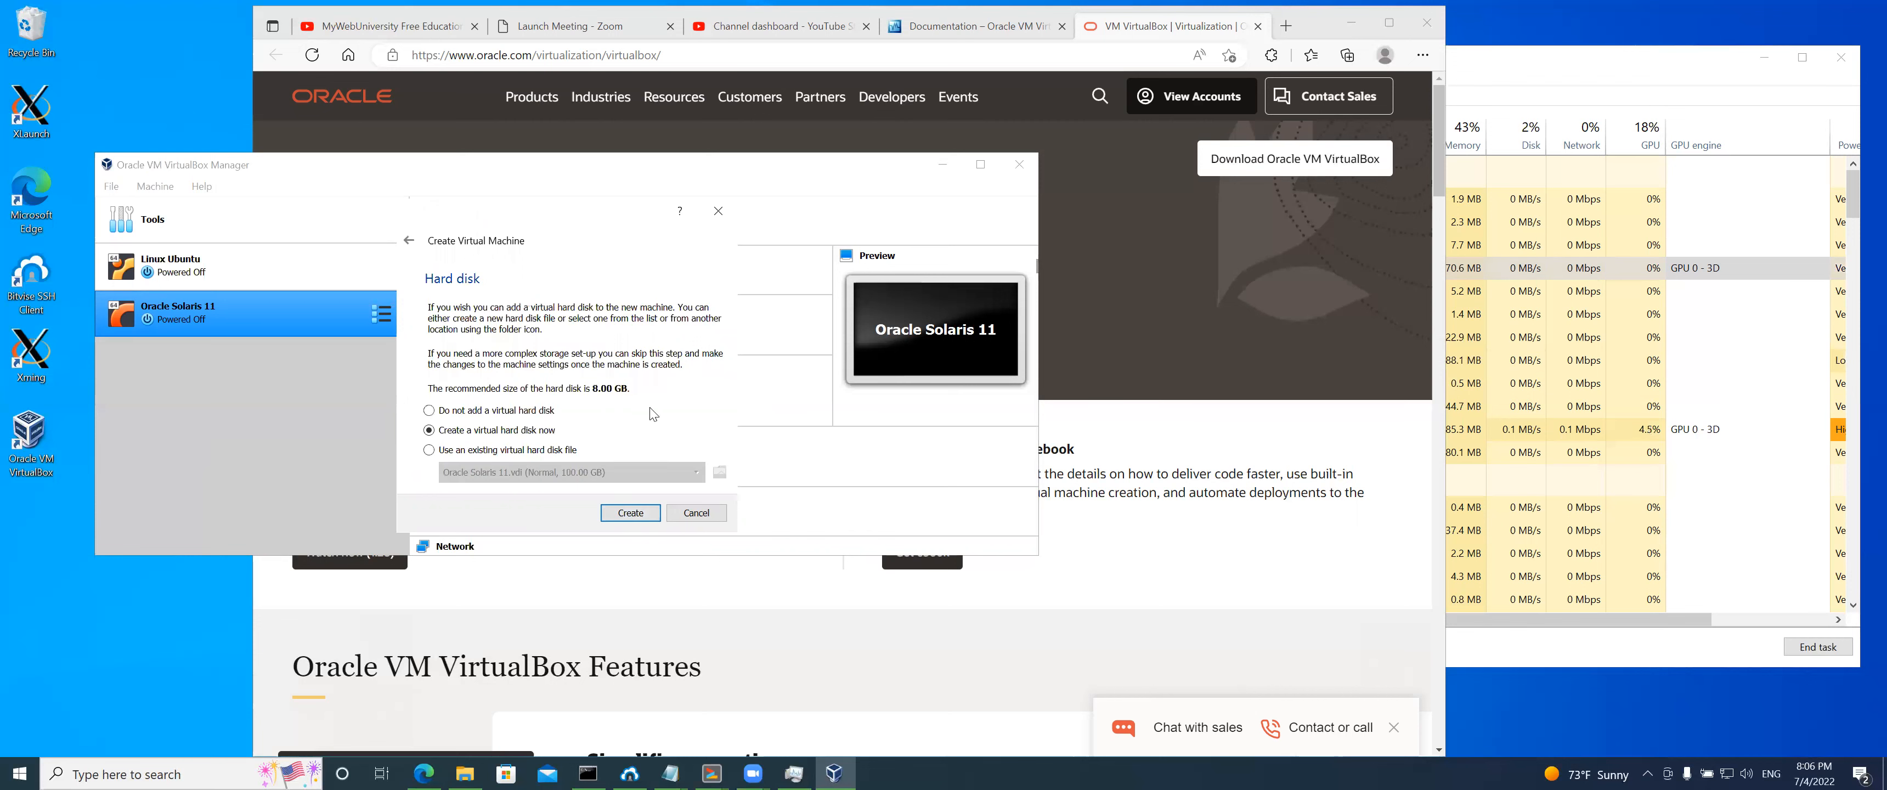
# Create a dynamically allocated VDI virtual hard disk of 100 GB for the RedHat machine, finishing the machine
pyautogui.click(623, 517)
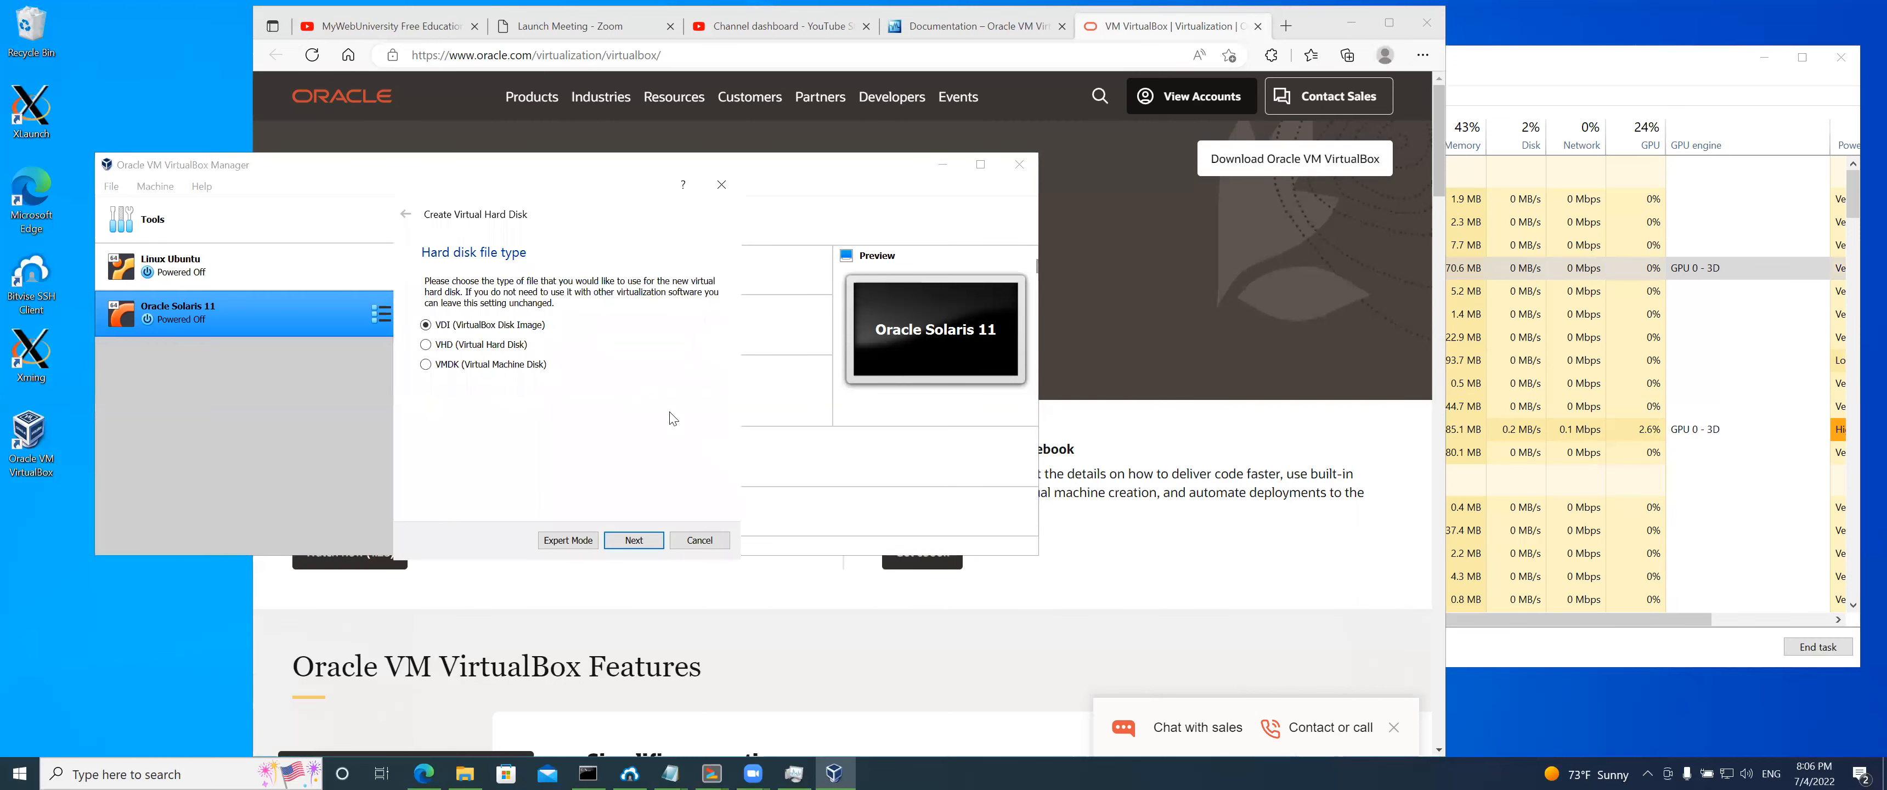
pyautogui.click(634, 540)
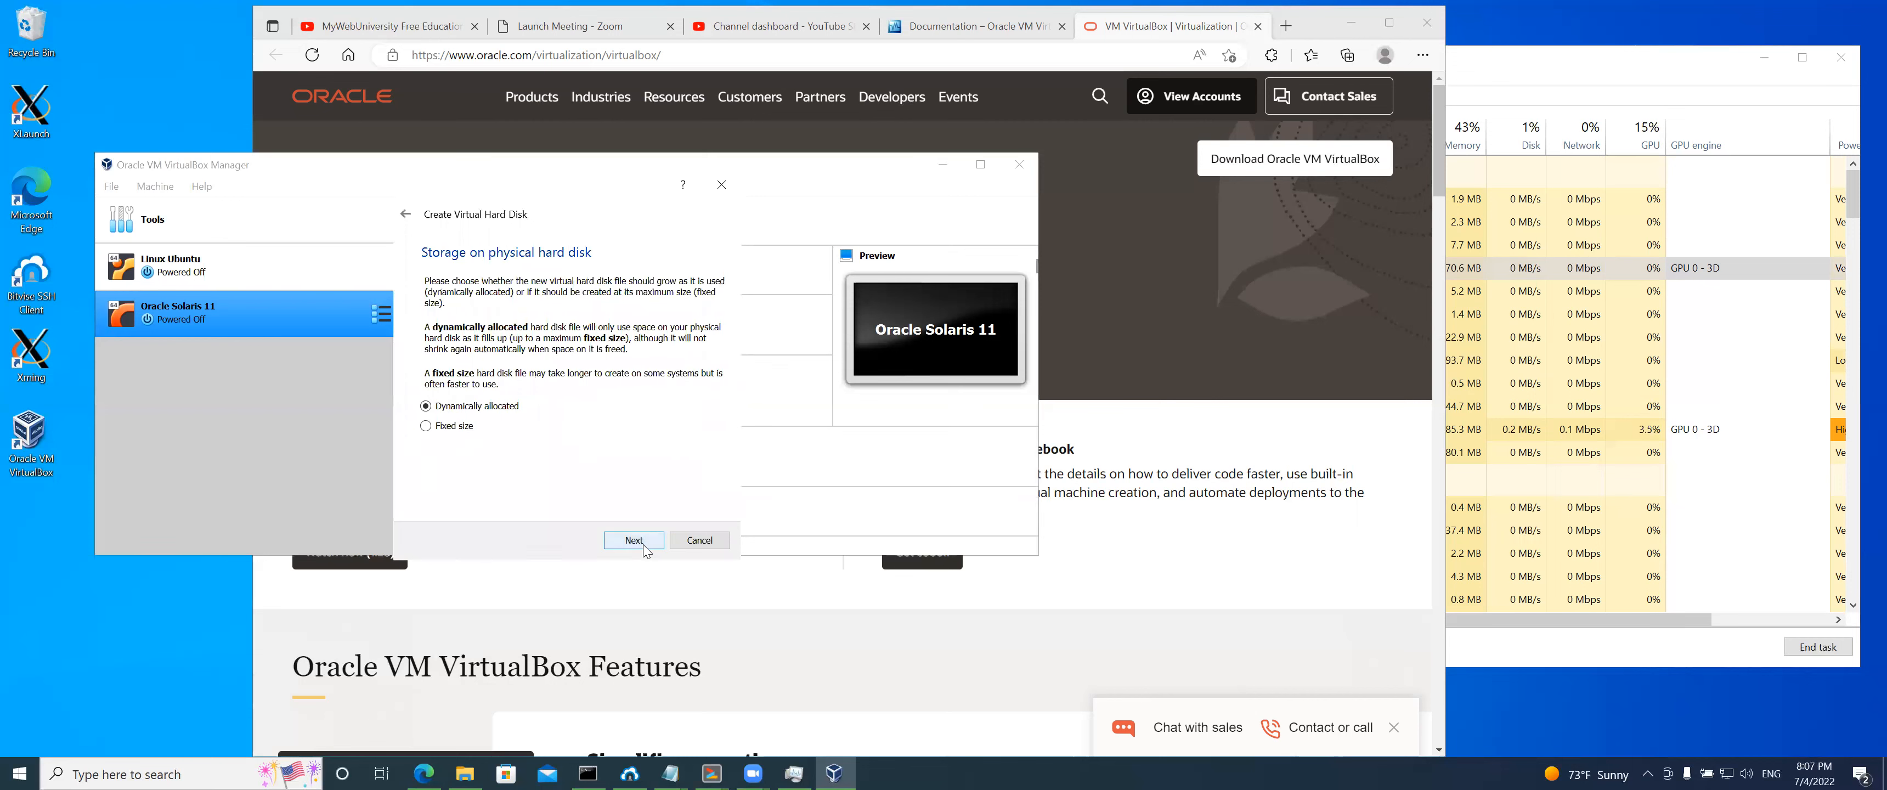
pyautogui.click(645, 546)
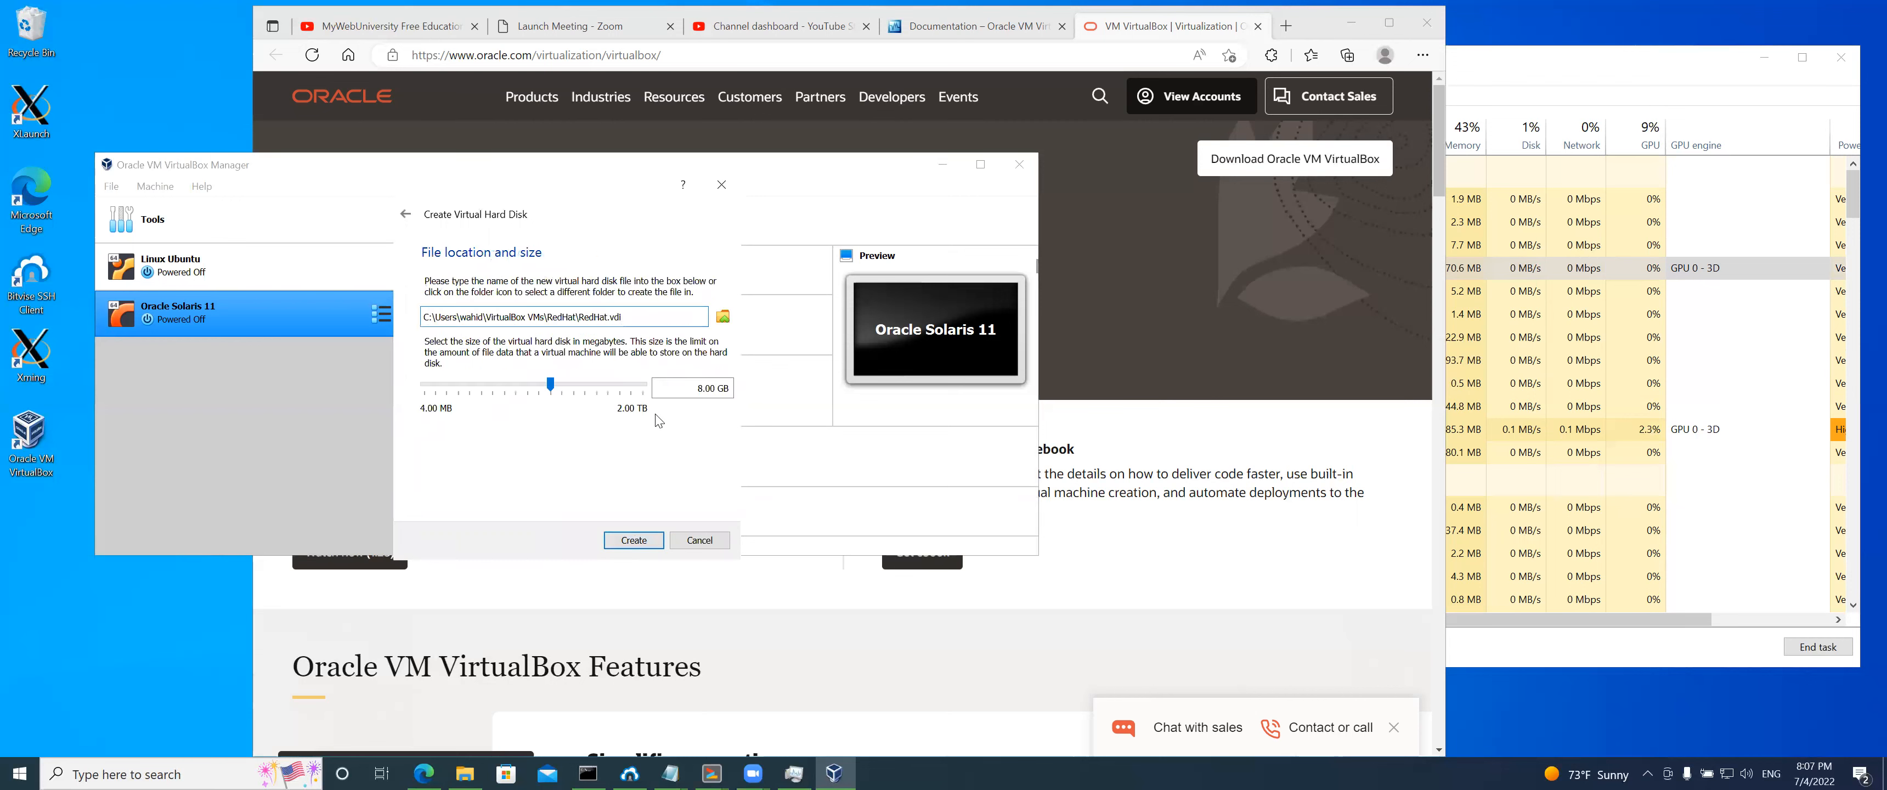
pyautogui.moveTo(554, 388); pyautogui.dragTo(764, 382)
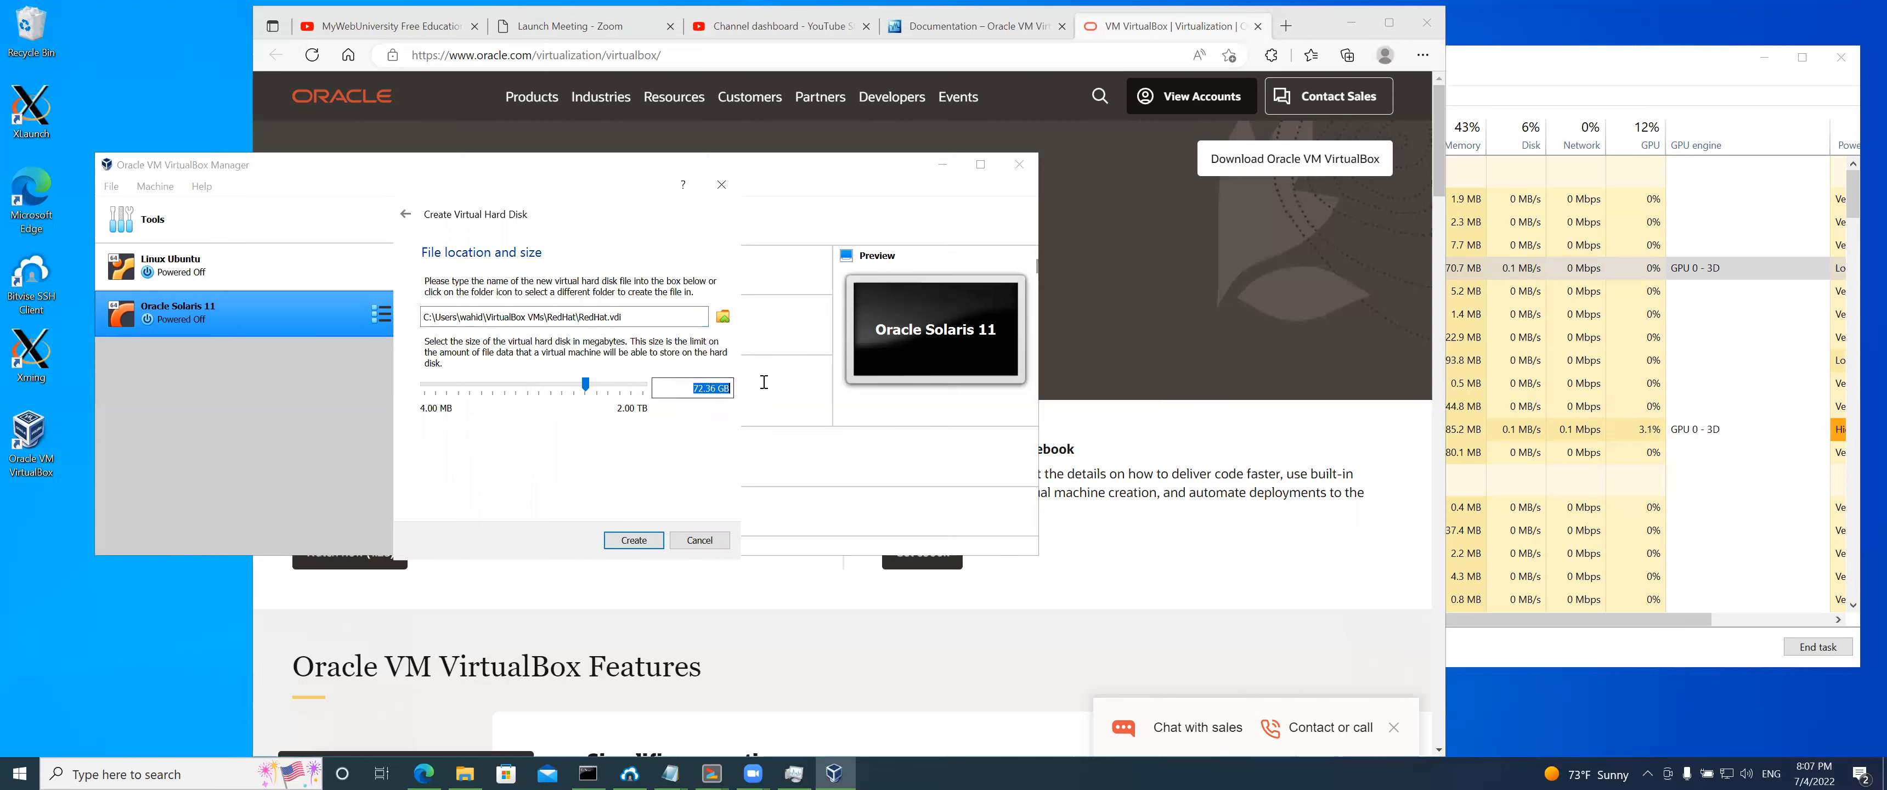
pyautogui.write('100')
pyautogui.press('Return')
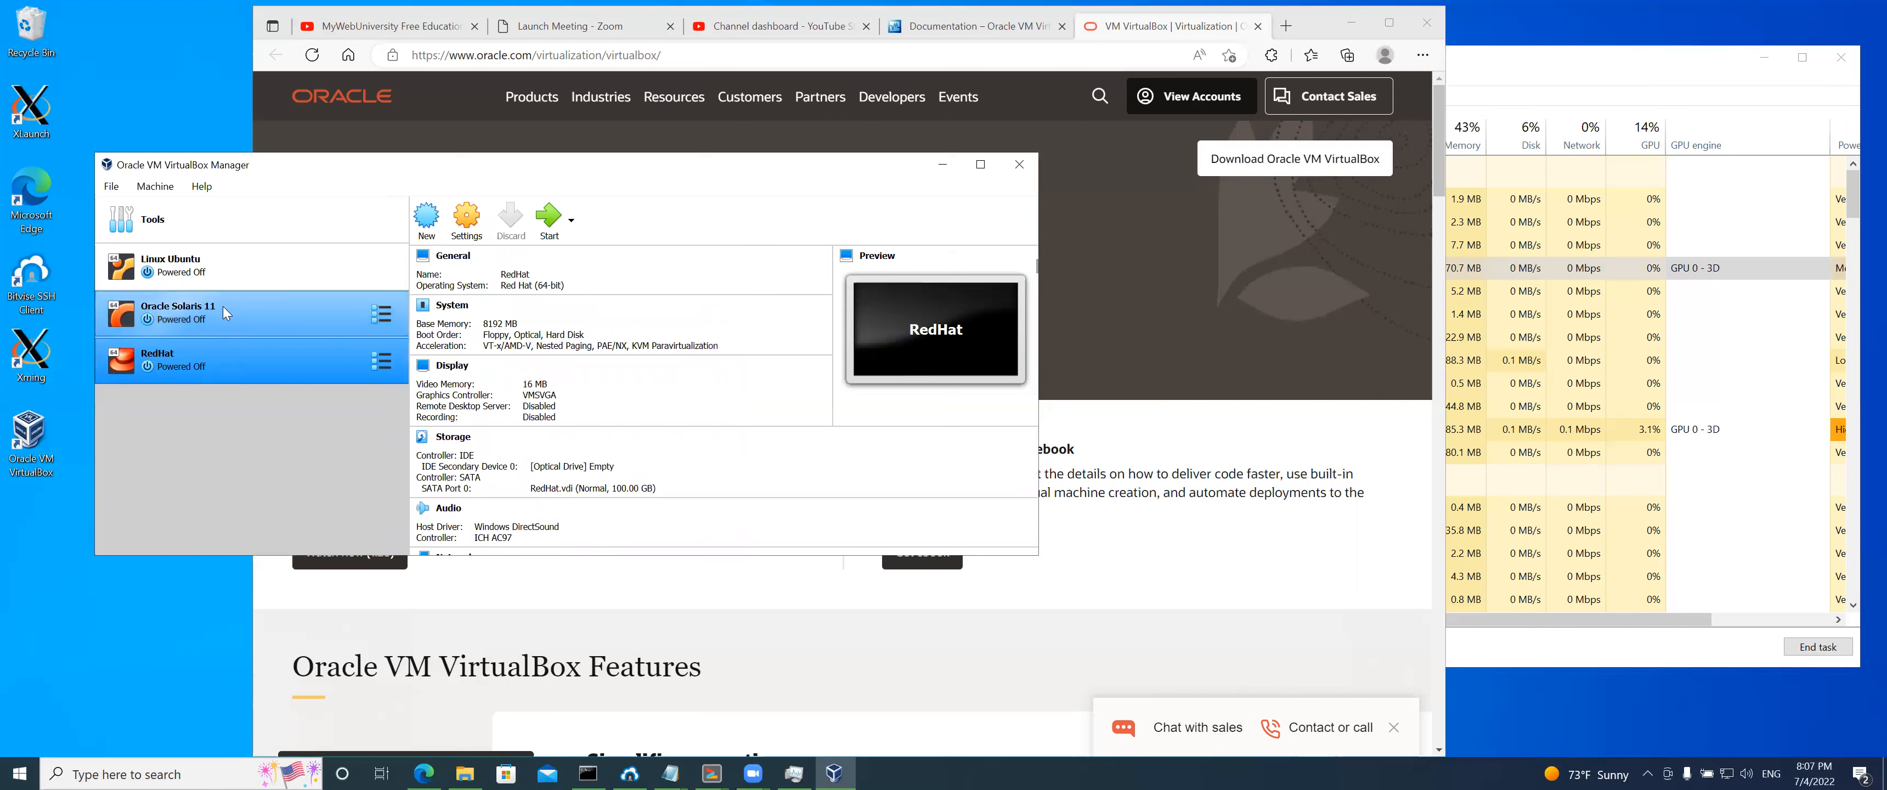
# Set the RedHat machine's video memory to 128 MB in its display settings and save them
pyautogui.click(244, 315)
pyautogui.click(255, 357)
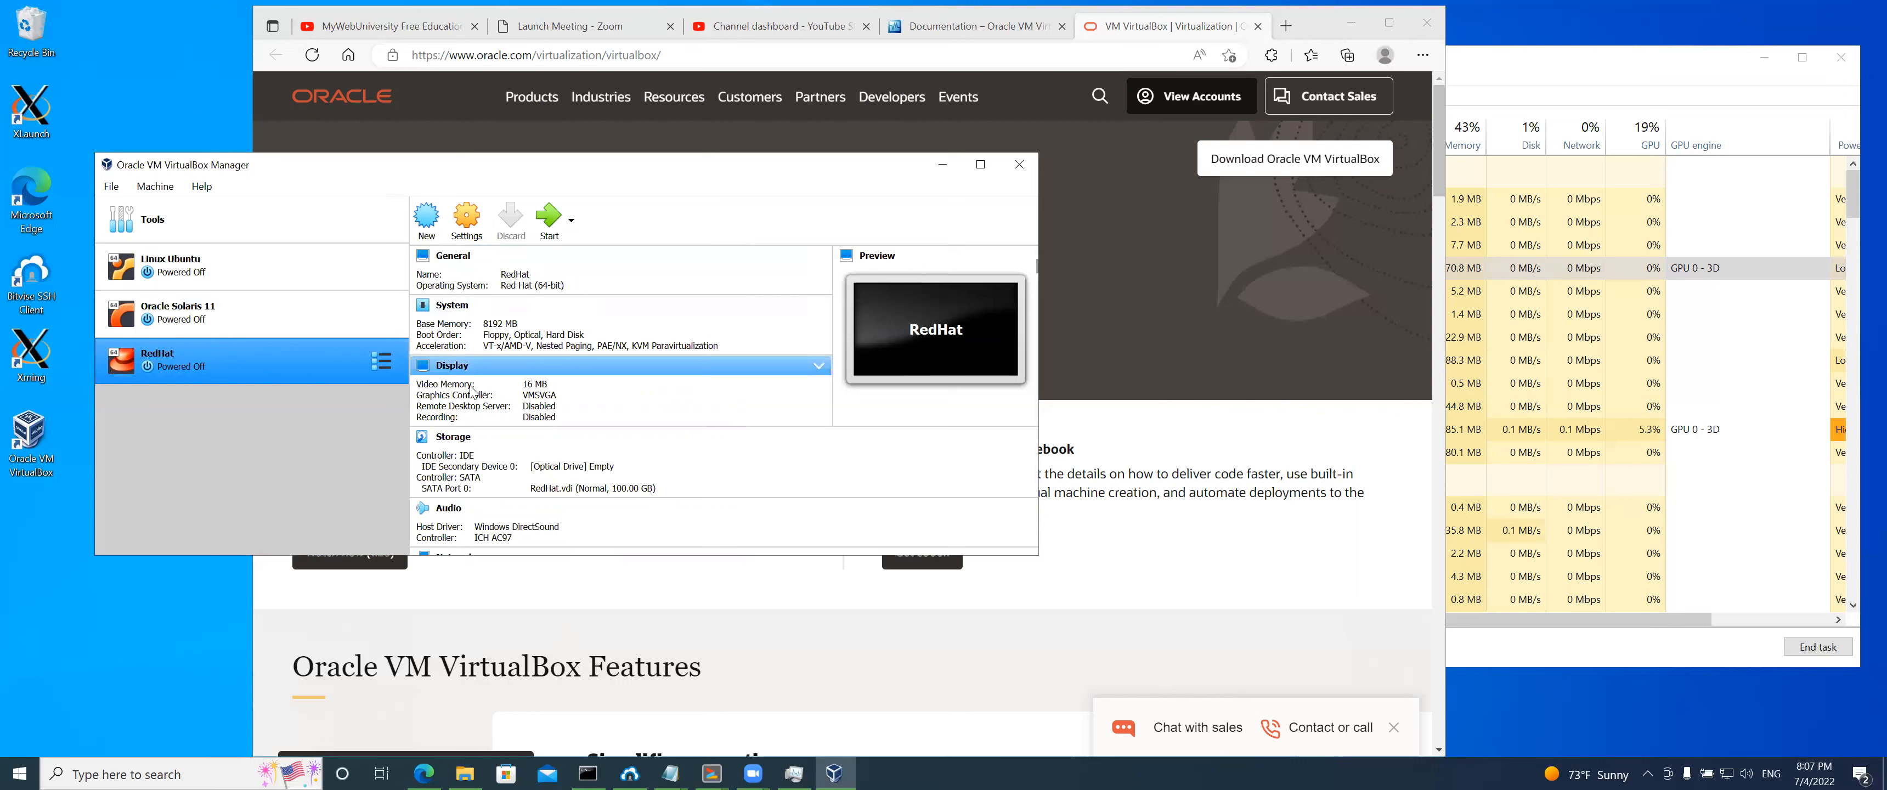
pyautogui.click(474, 223)
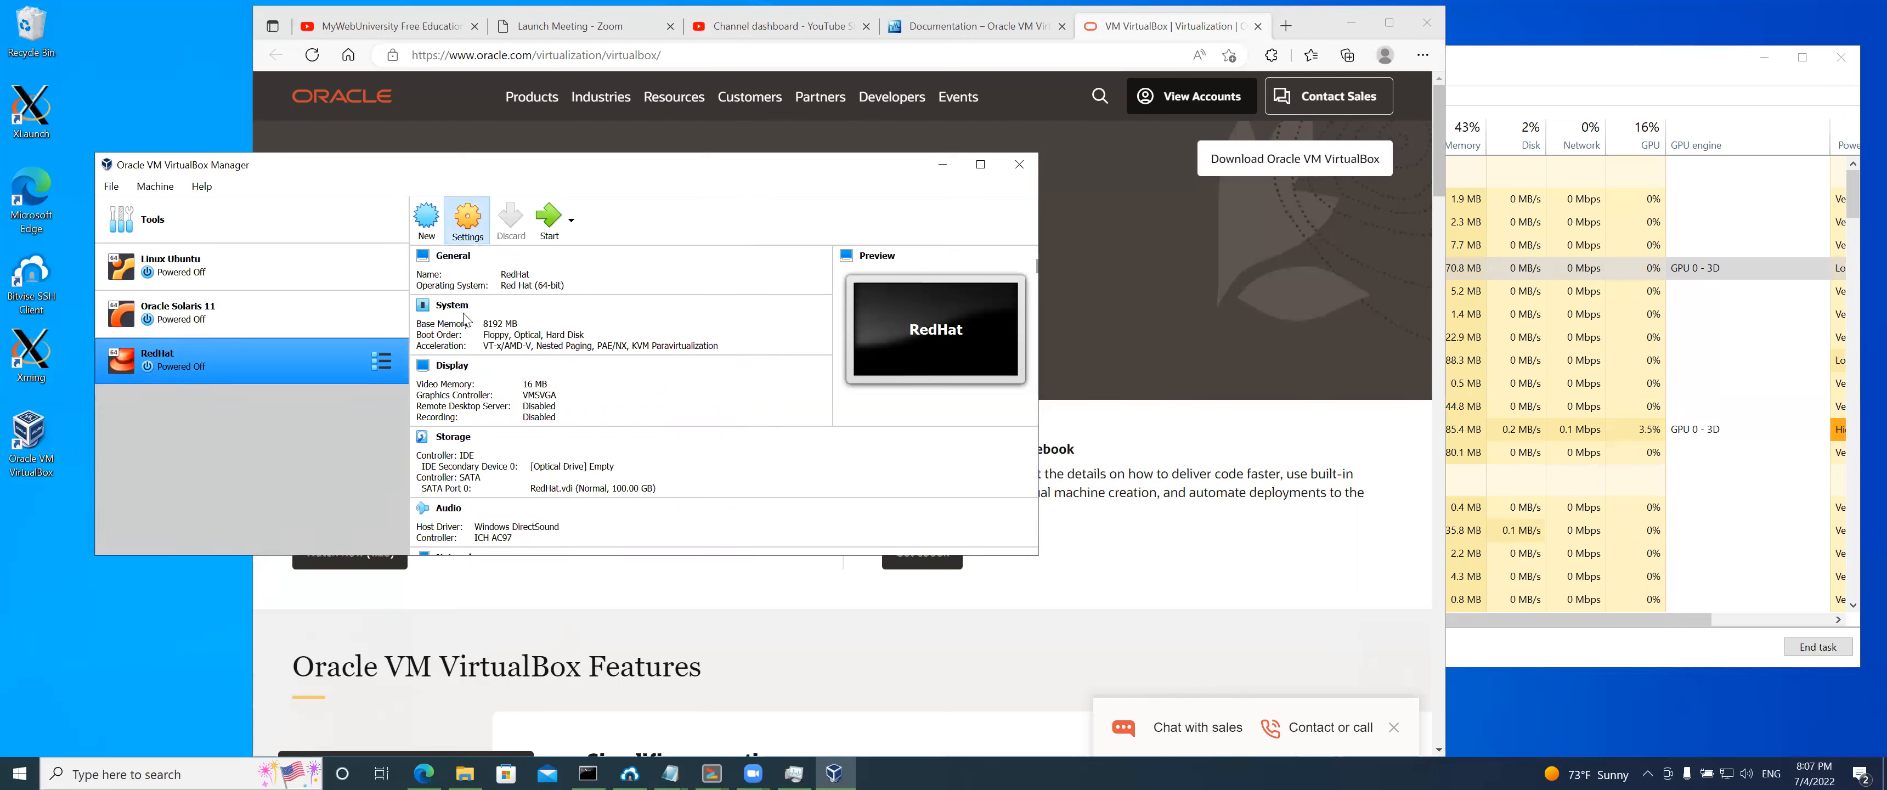
pyautogui.click(476, 221)
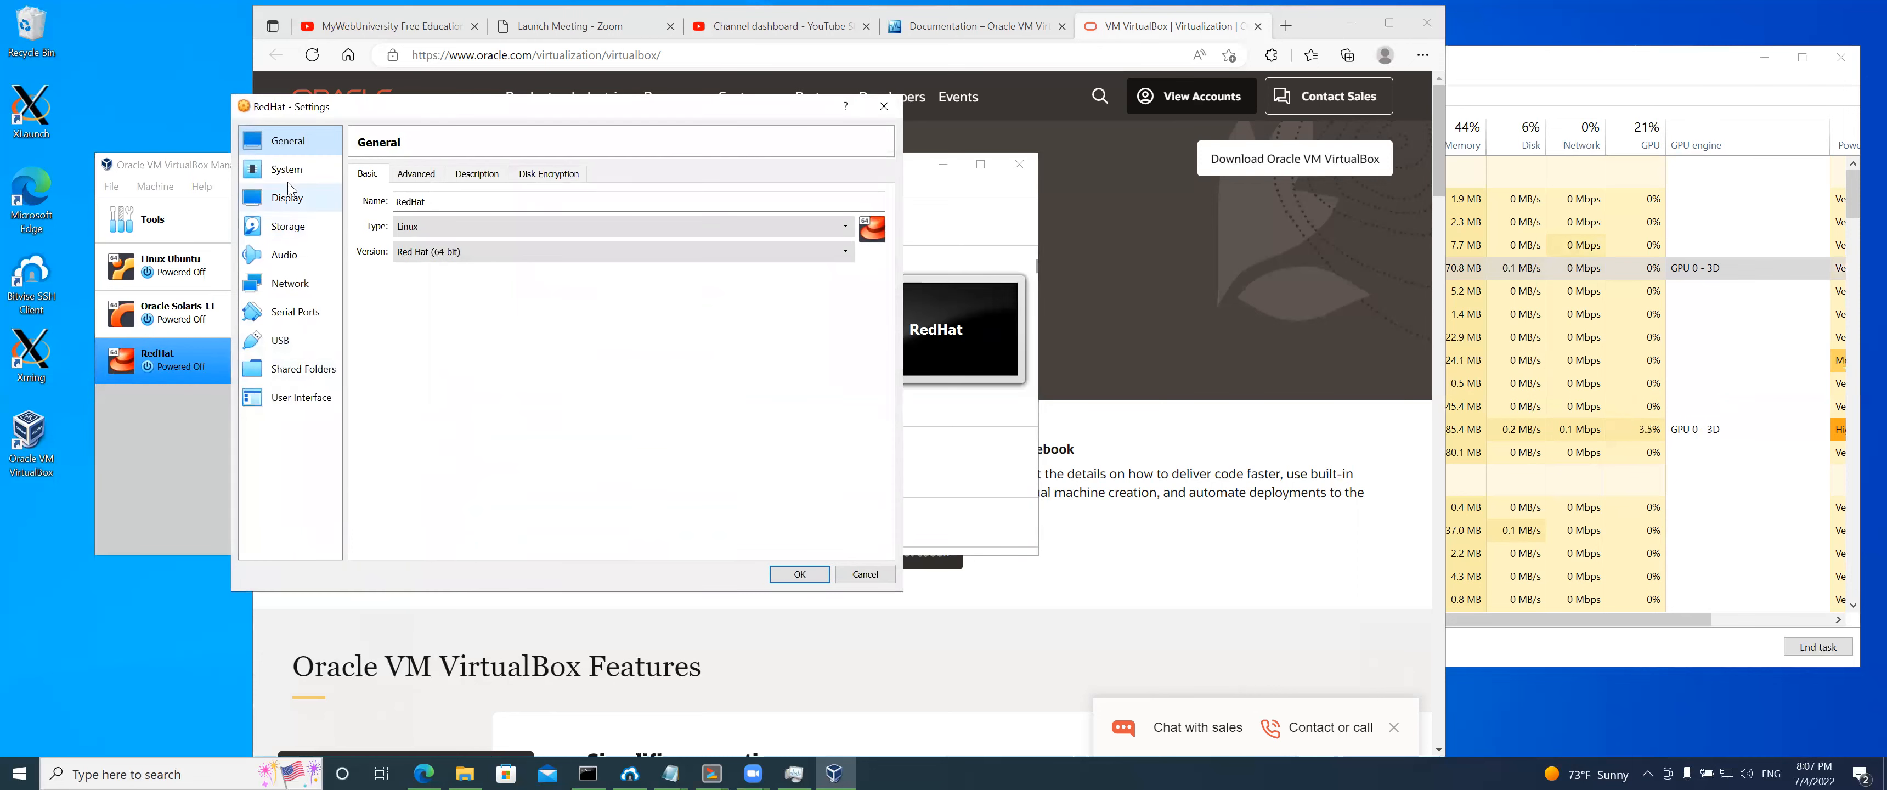
pyautogui.click(287, 198)
pyautogui.click(840, 201)
pyautogui.write('128')
pyautogui.click(820, 574)
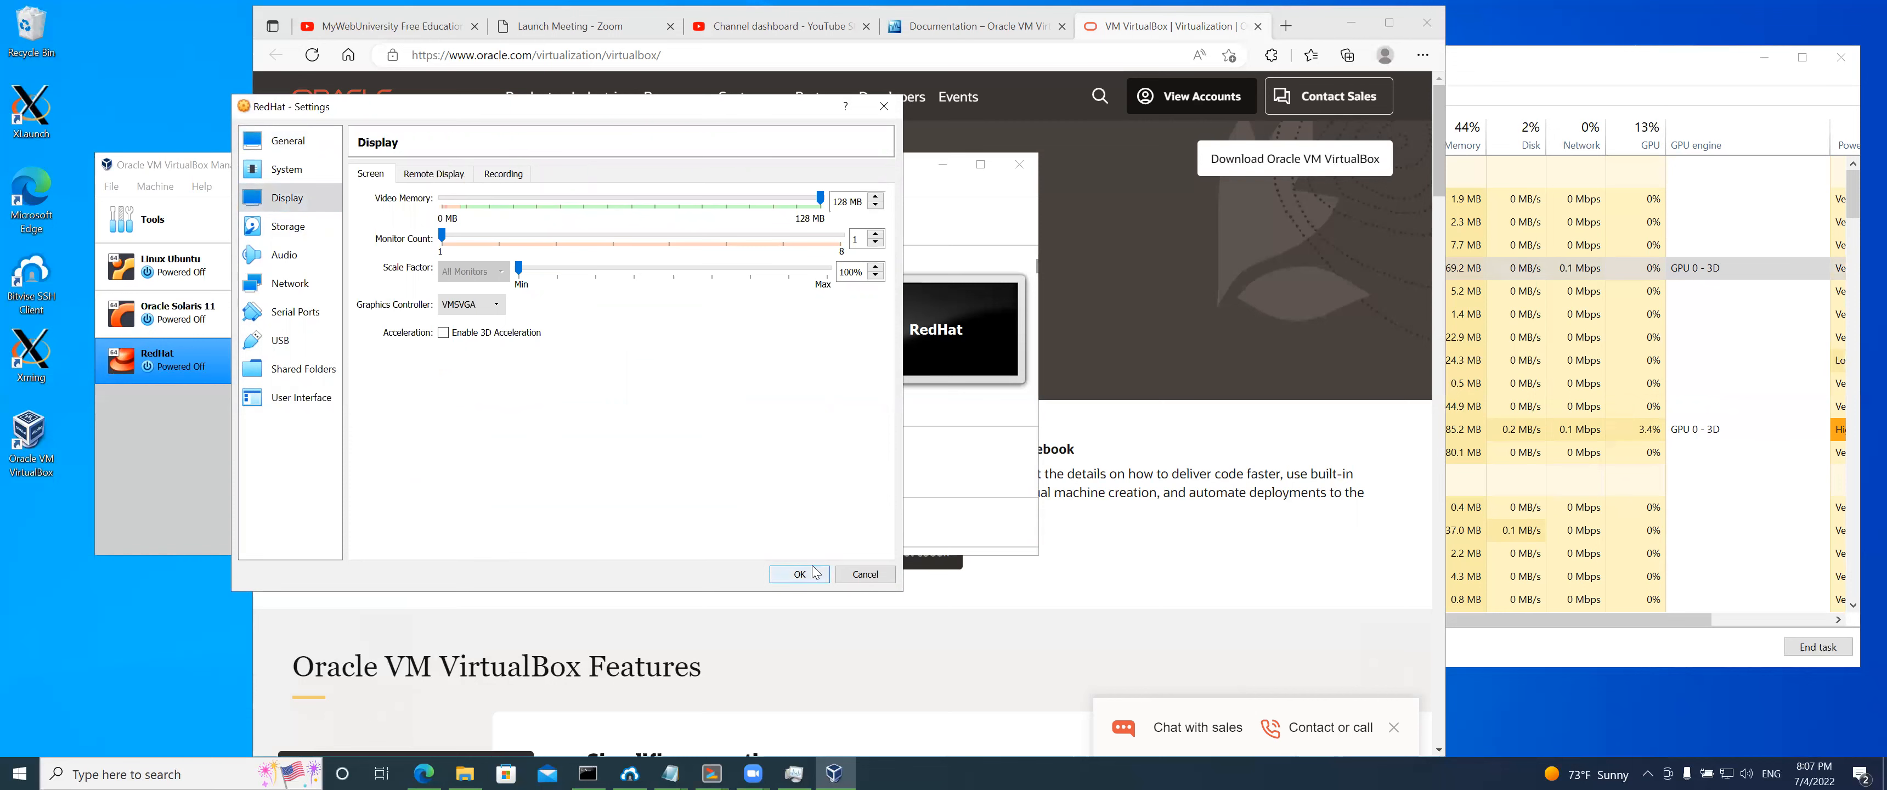
# Set the Oracle Solaris 11 machine's video memory to 128 MB in its display settings and save them
pyautogui.click(238, 303)
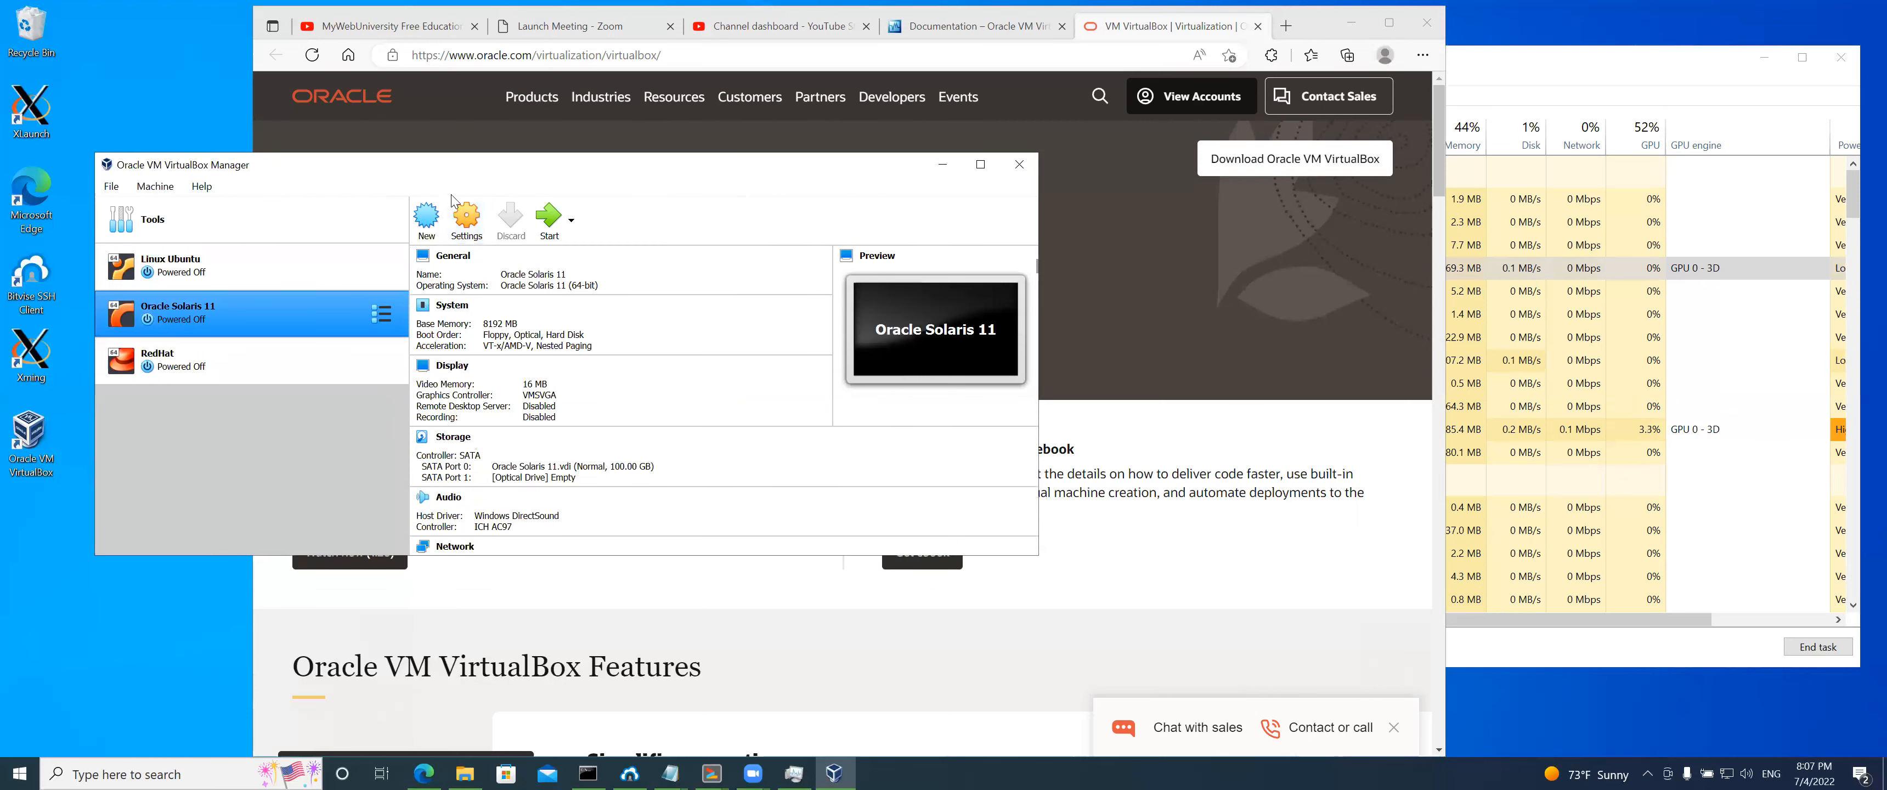
pyautogui.click(469, 235)
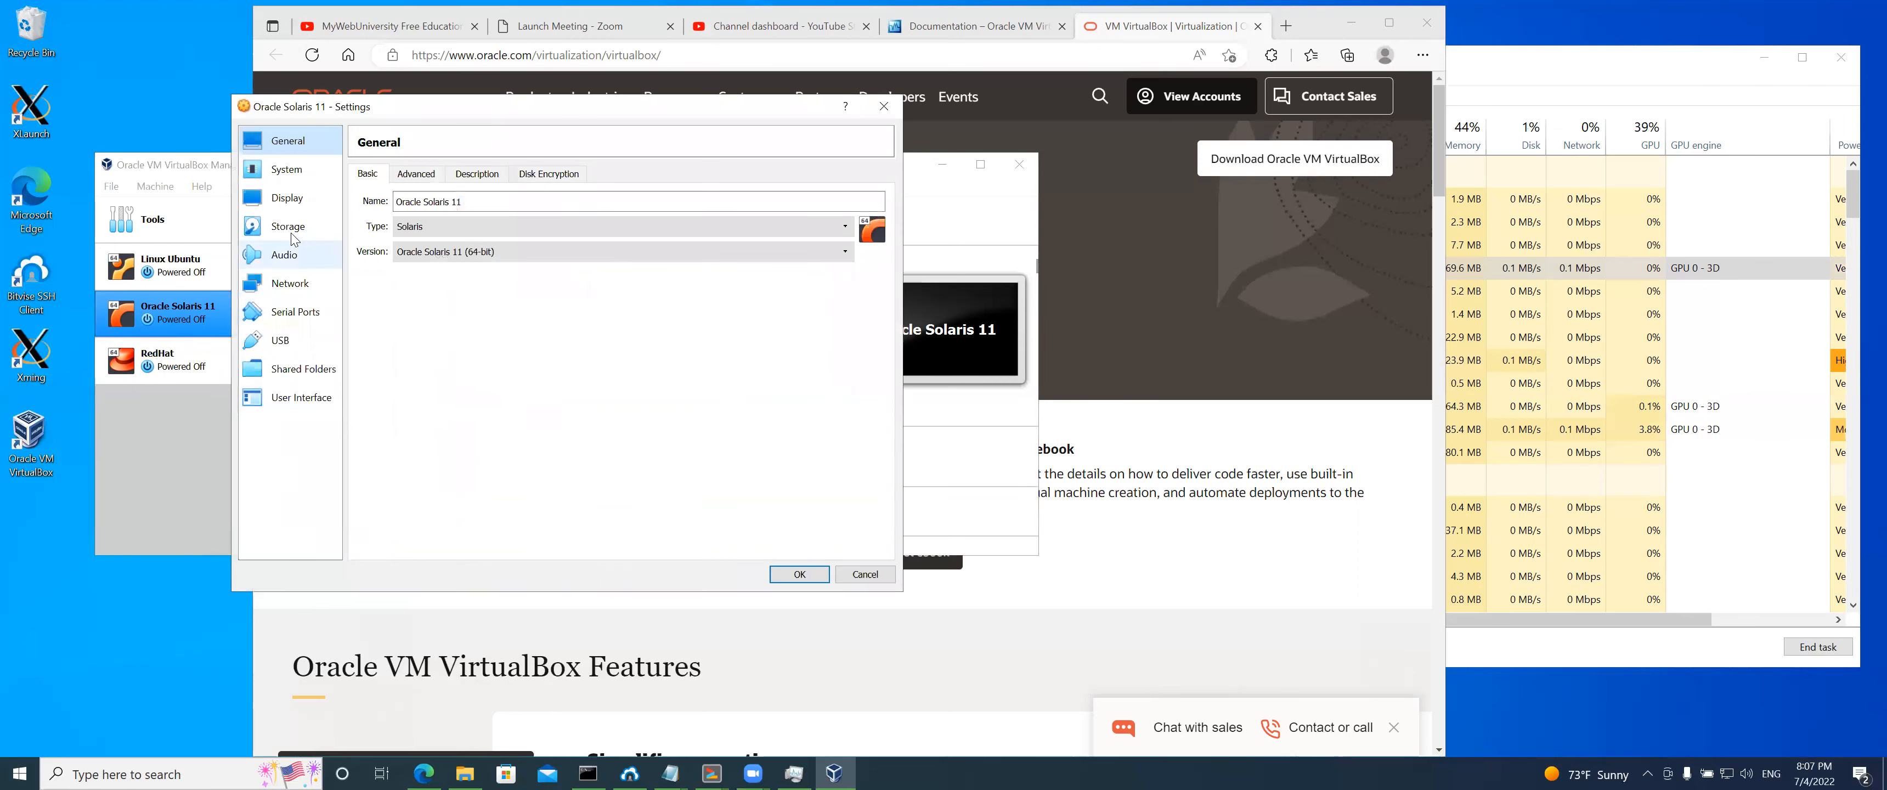
pyautogui.click(287, 199)
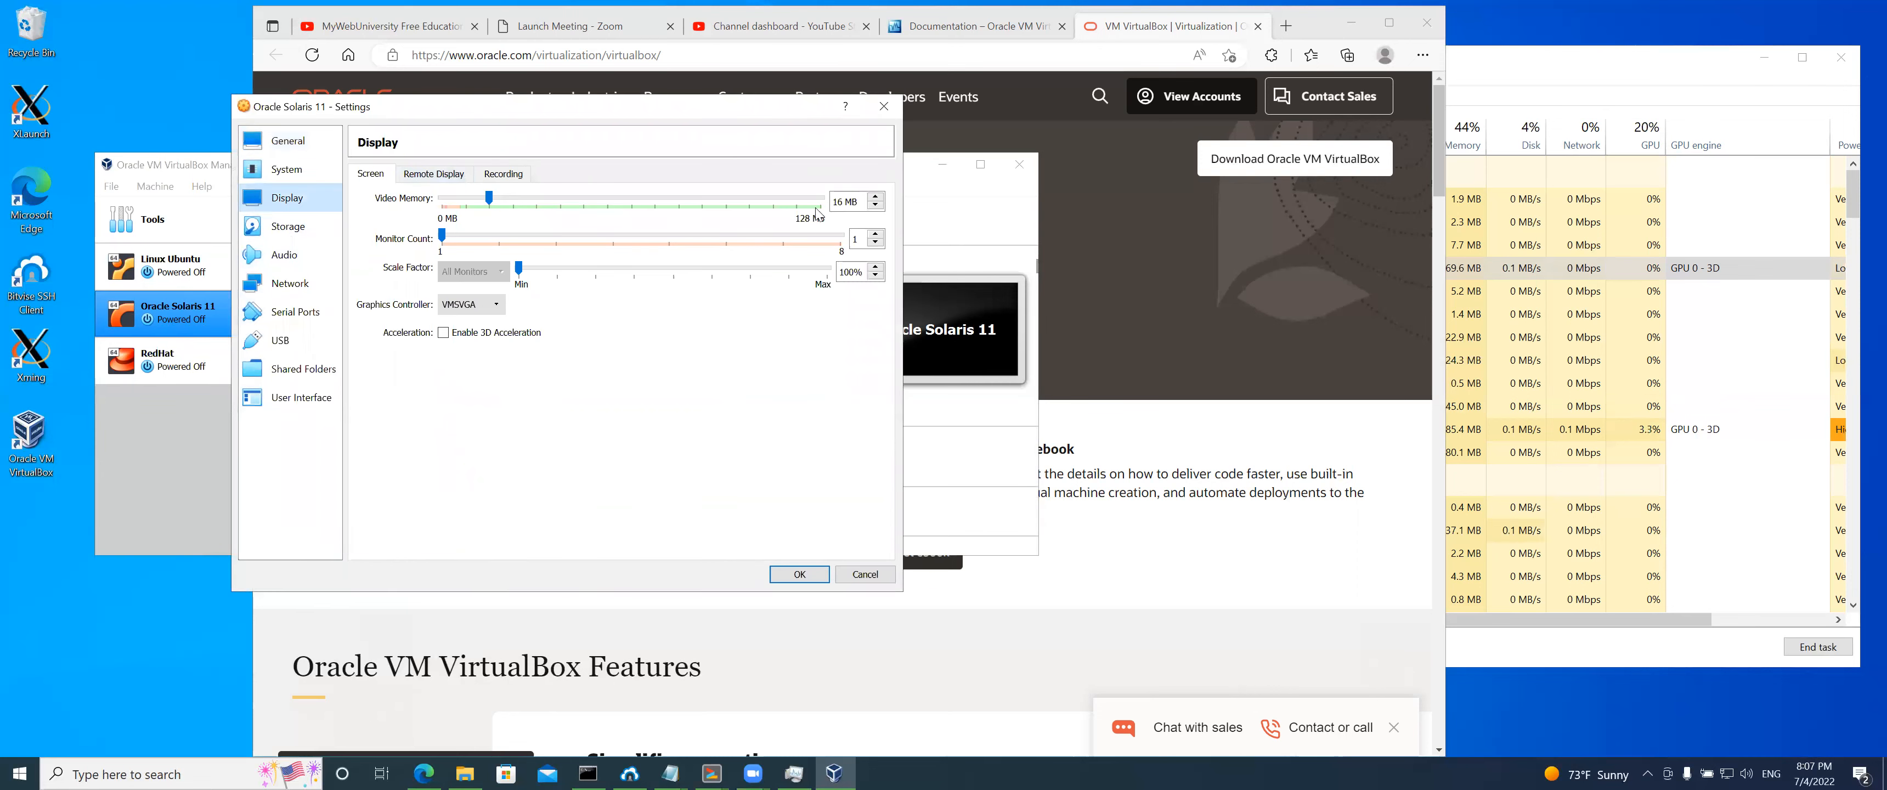
pyautogui.moveTo(489, 198); pyautogui.dragTo(820, 198)
pyautogui.click(799, 574)
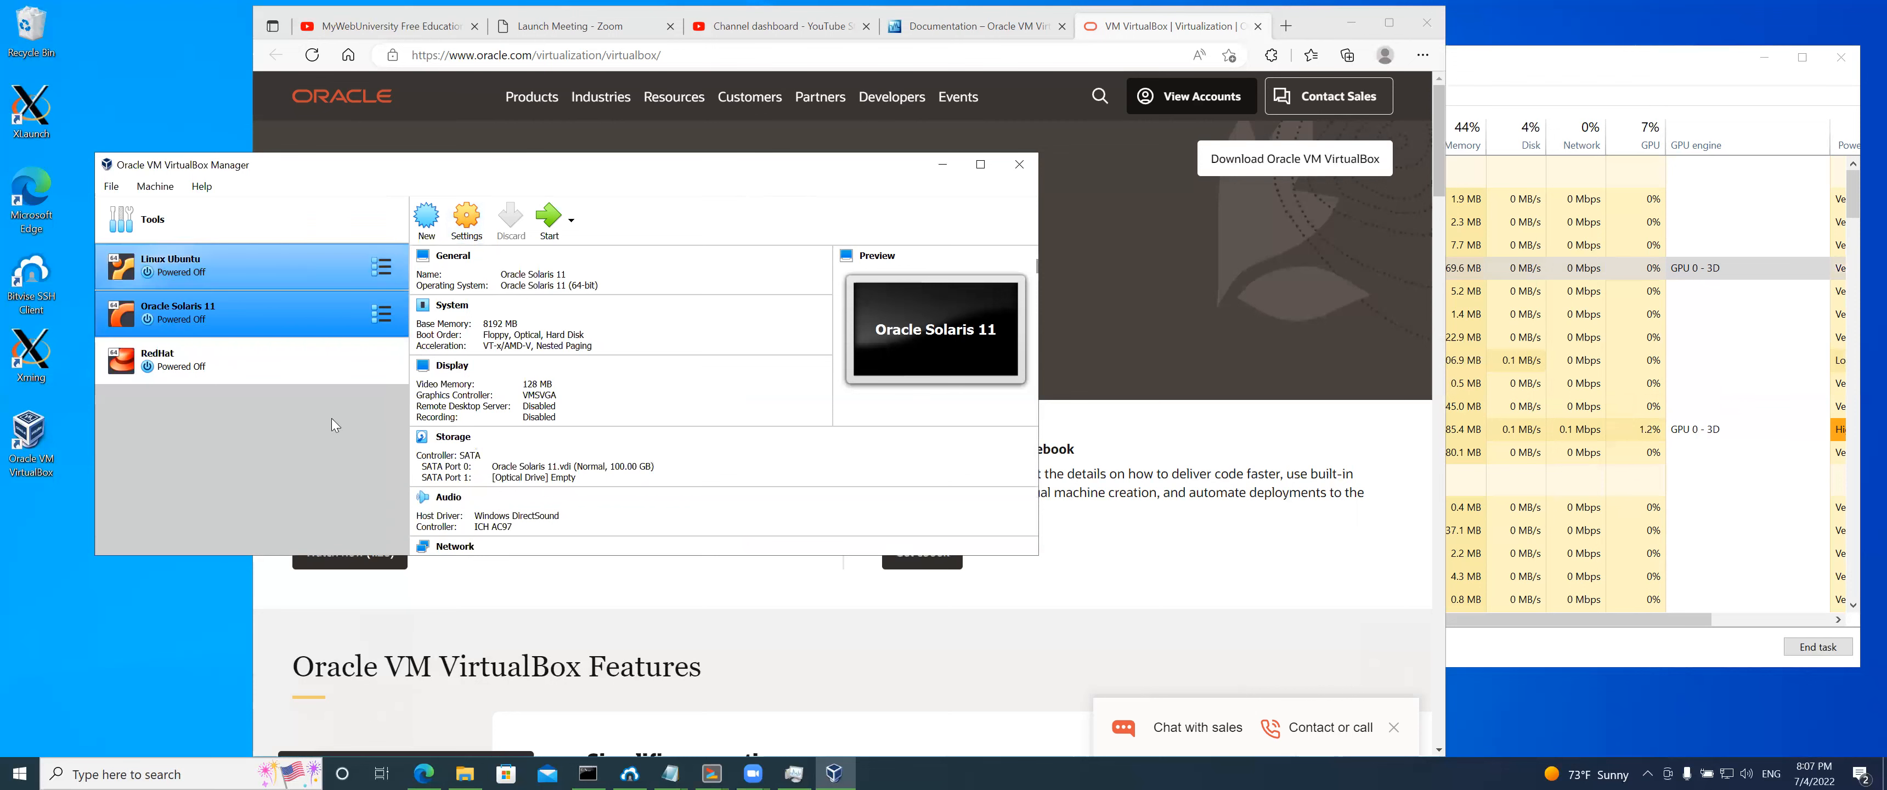
# Close the VirtualBox Manager and switch to the MyWebUniversity YouTube channel's videos page in the browser
pyautogui.click(1020, 166)
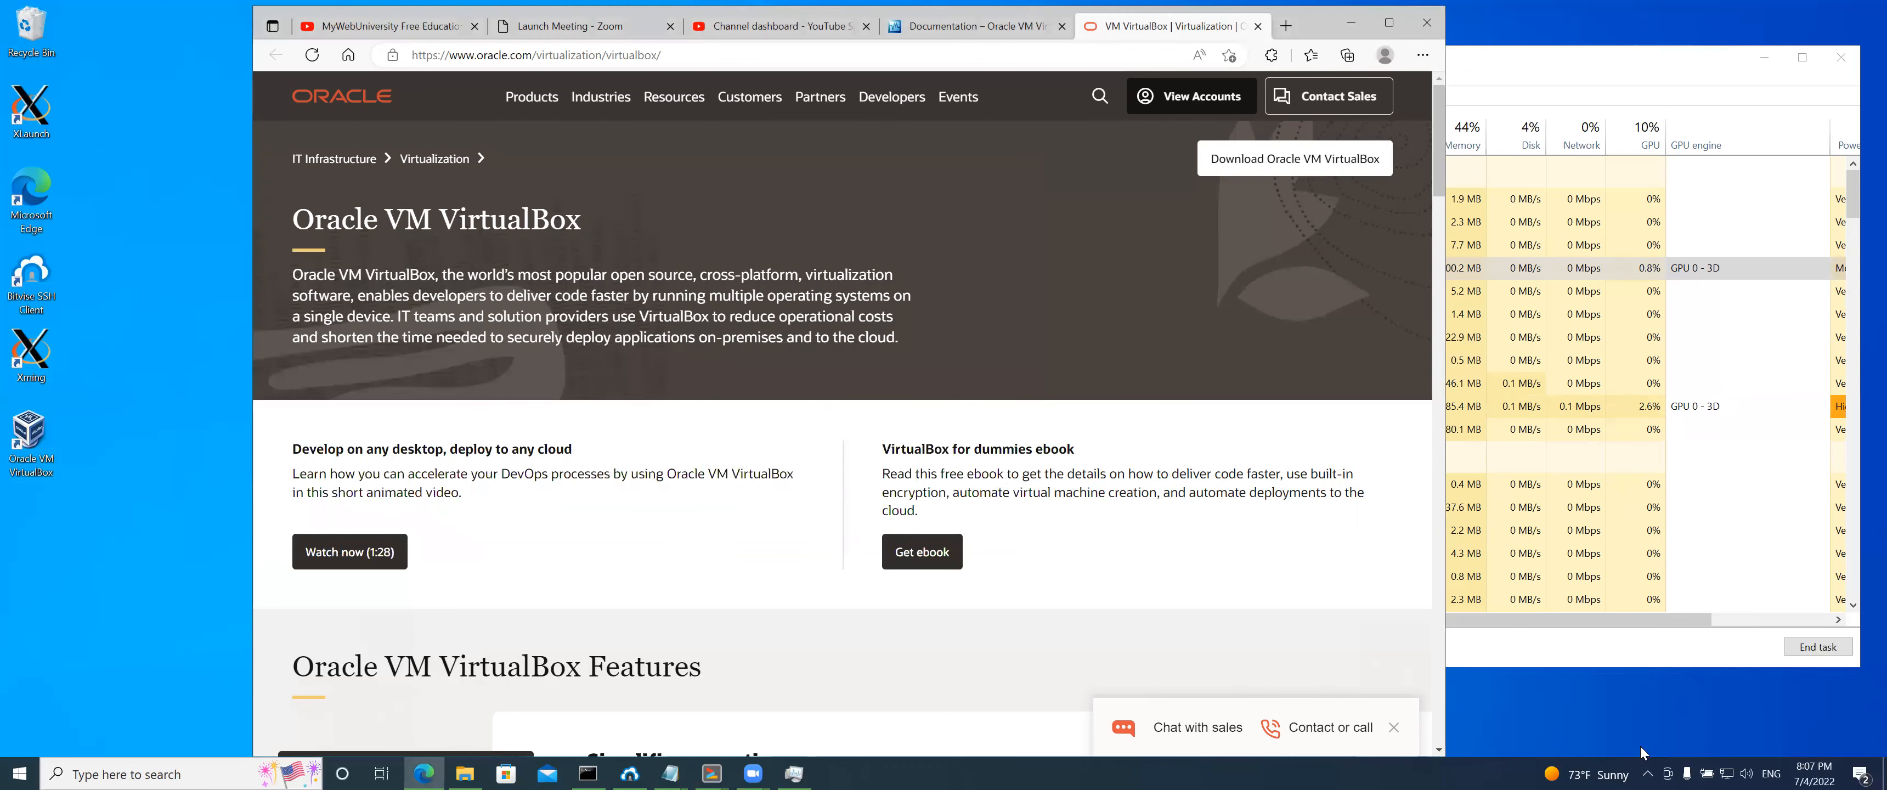
pyautogui.click(1571, 695)
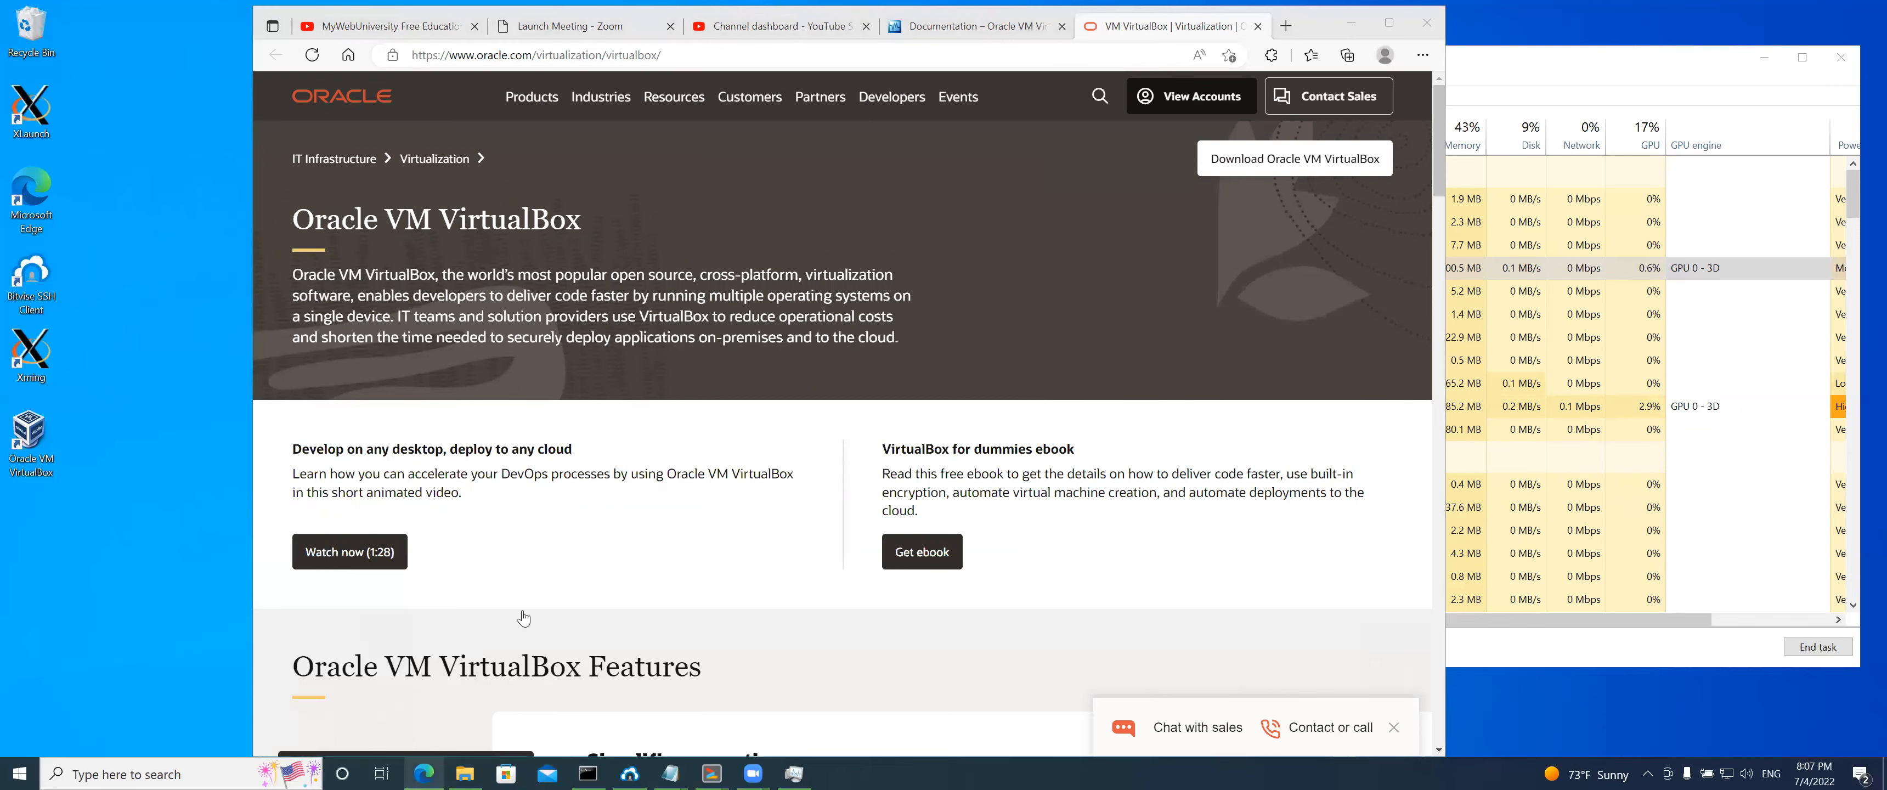
pyautogui.click(726, 33)
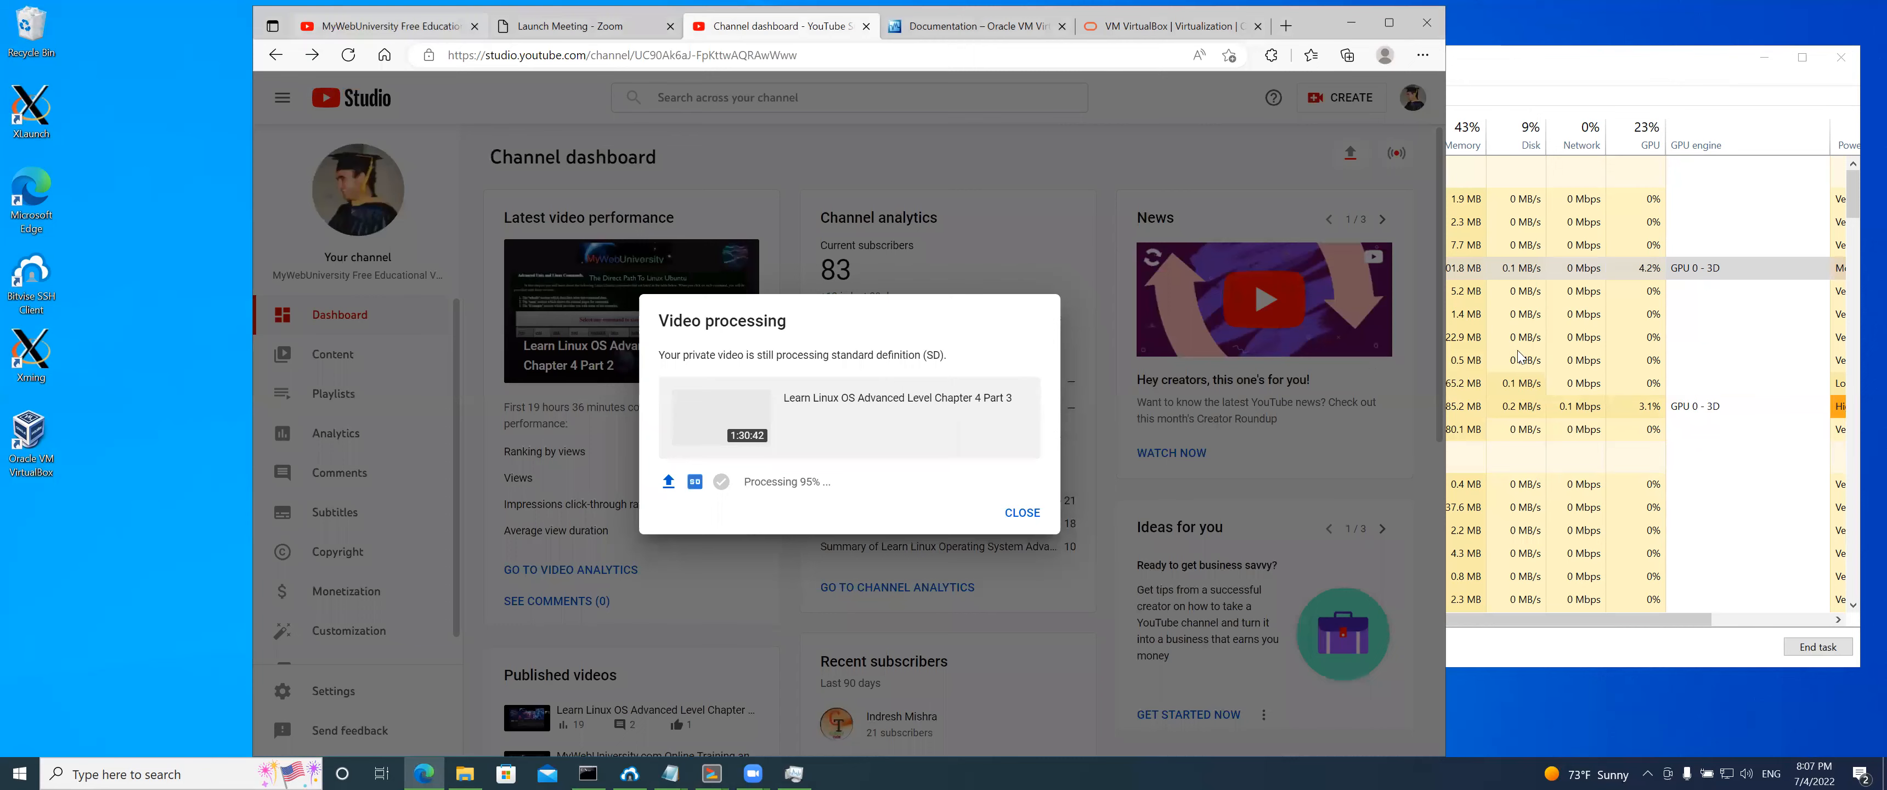
pyautogui.click(391, 29)
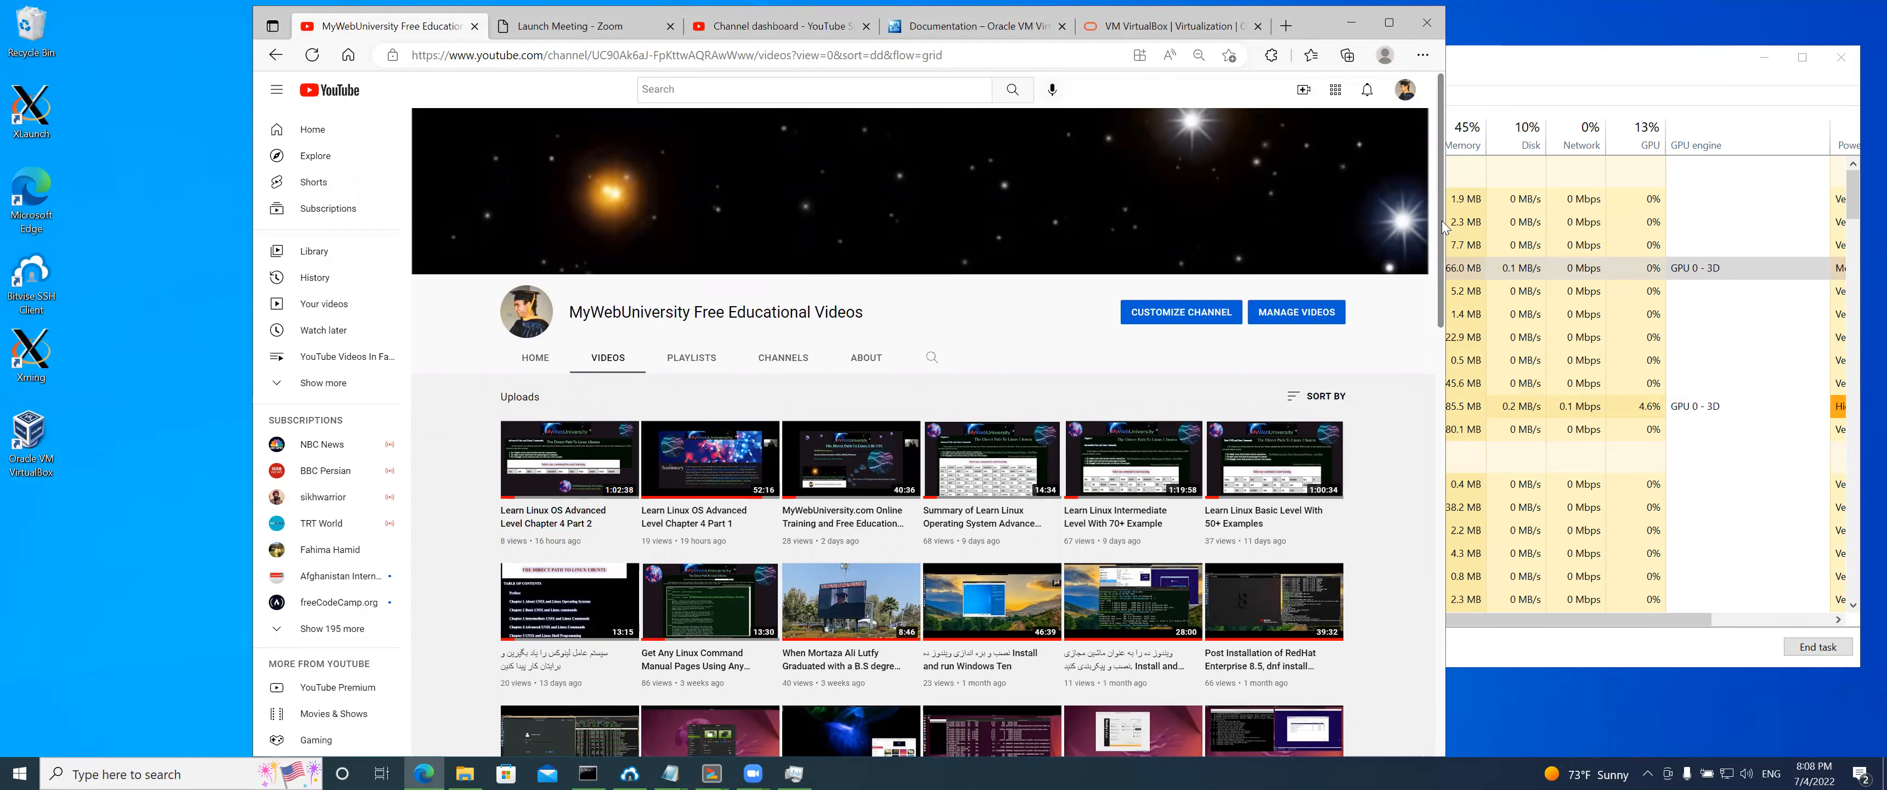
pyautogui.moveTo(1444, 227); pyautogui.dragTo(1419, 165)
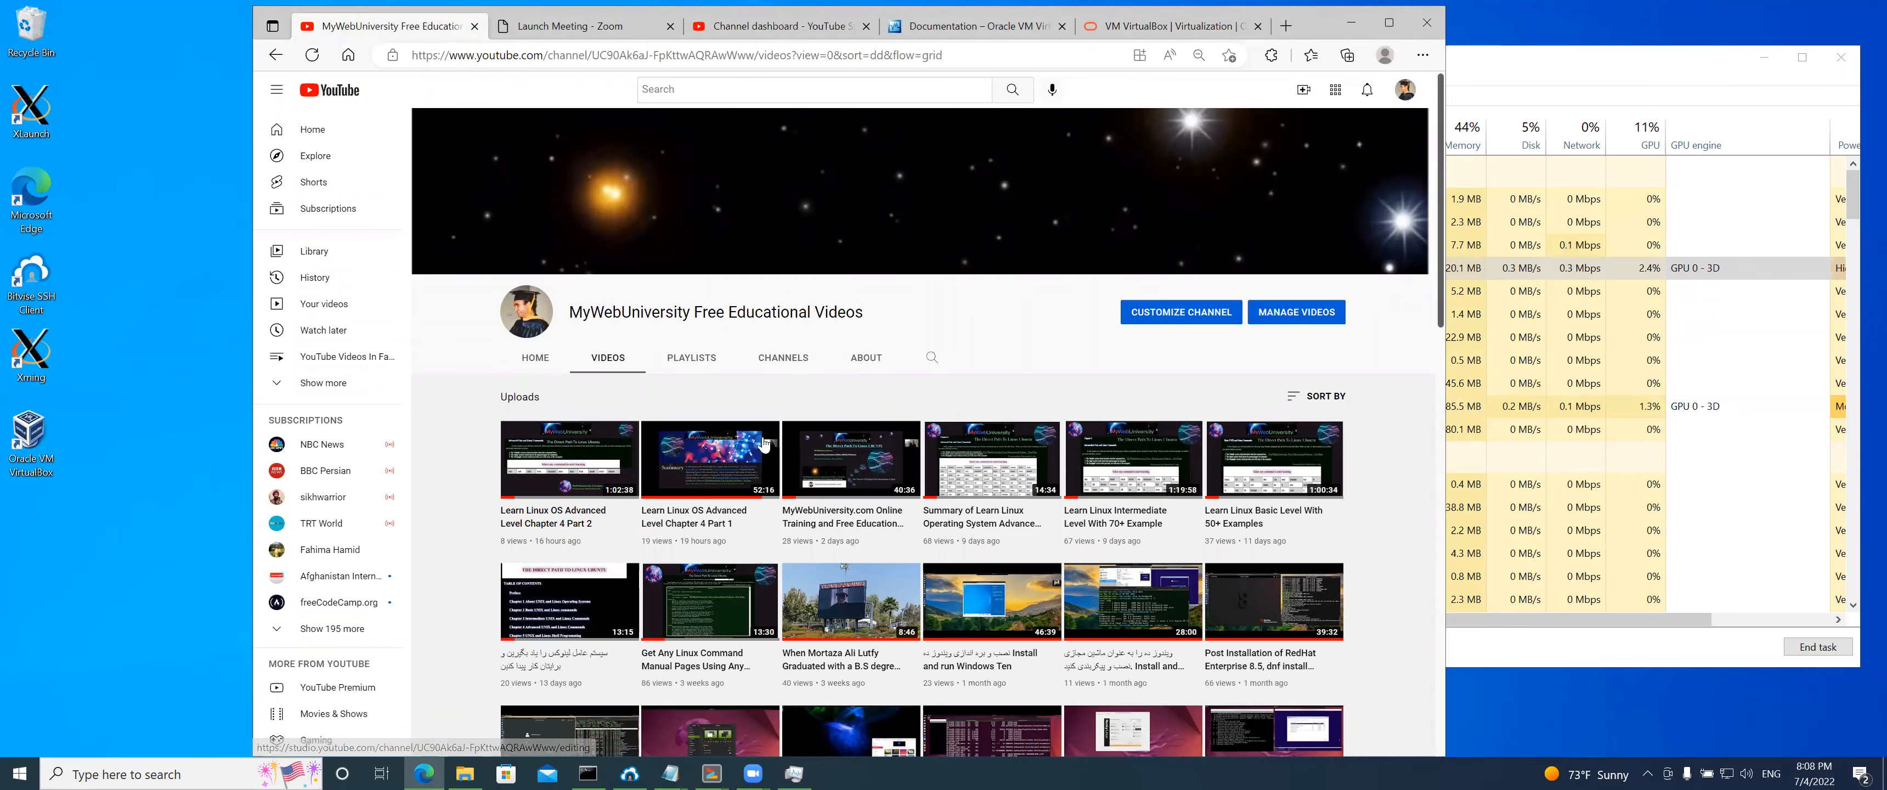